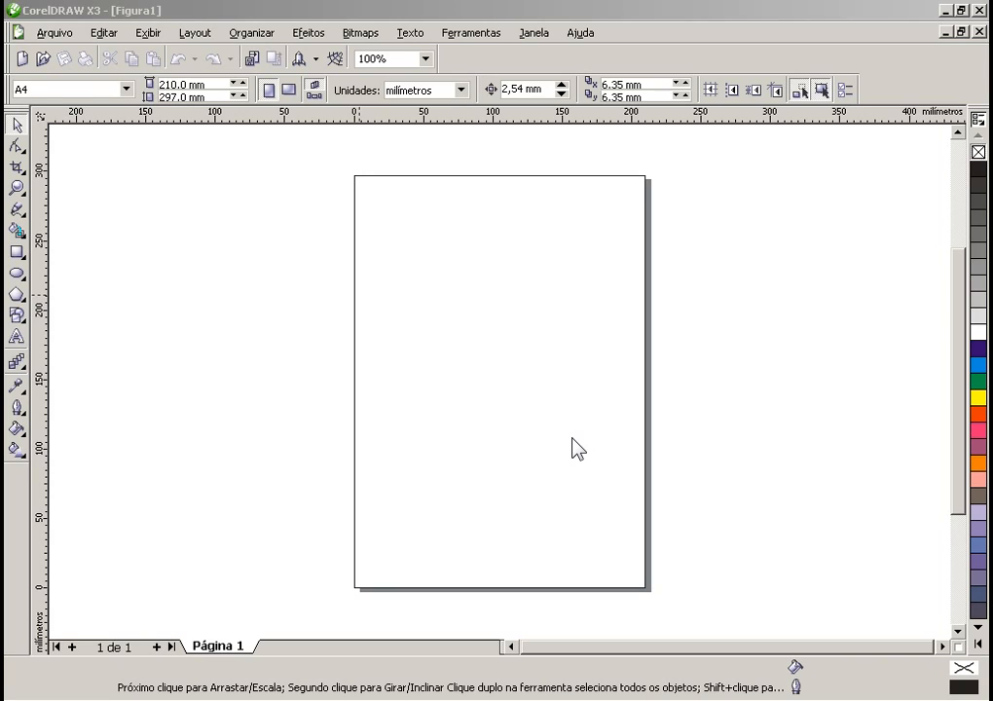
left_click(26, 319)
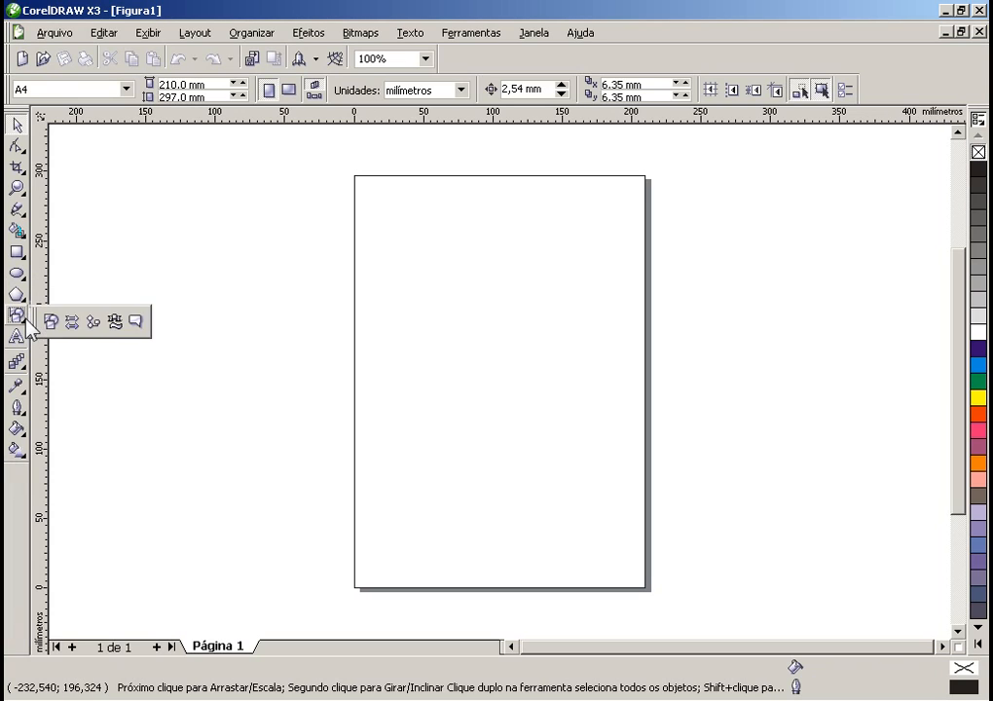
left_click(31, 328)
left_click(27, 320)
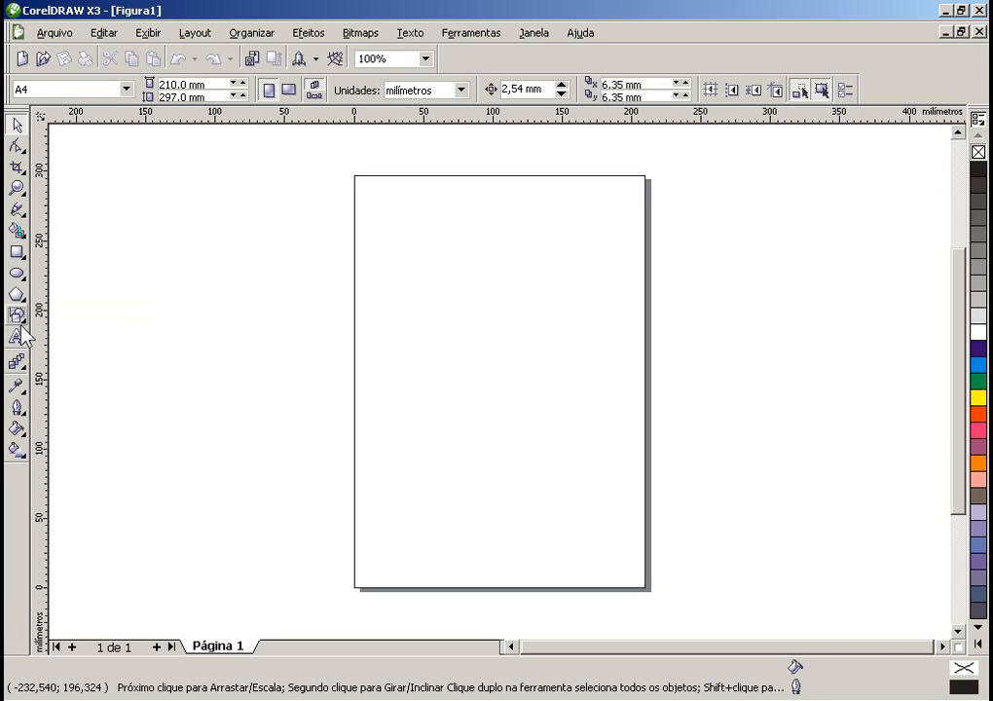
left_click(16, 362)
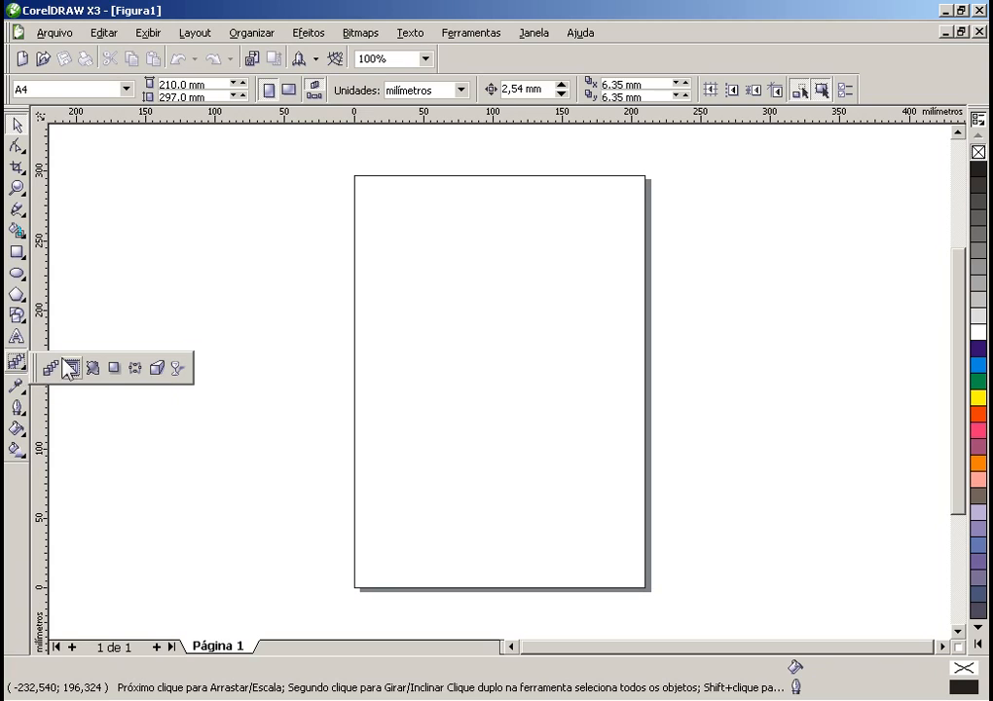
left_click(17, 314)
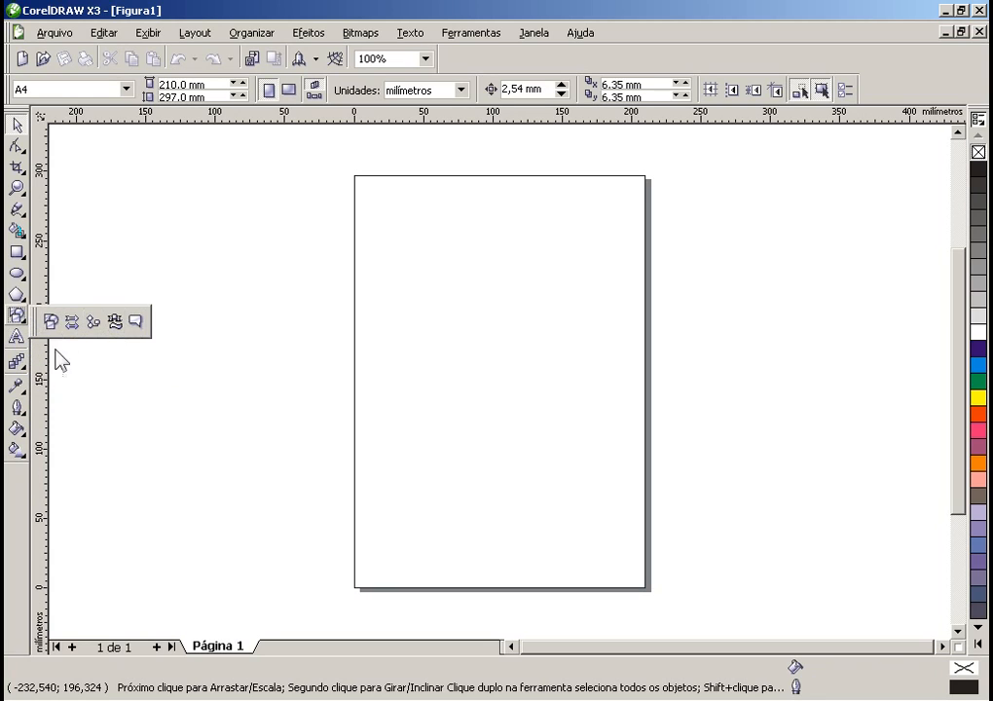
mouse_move(24, 366)
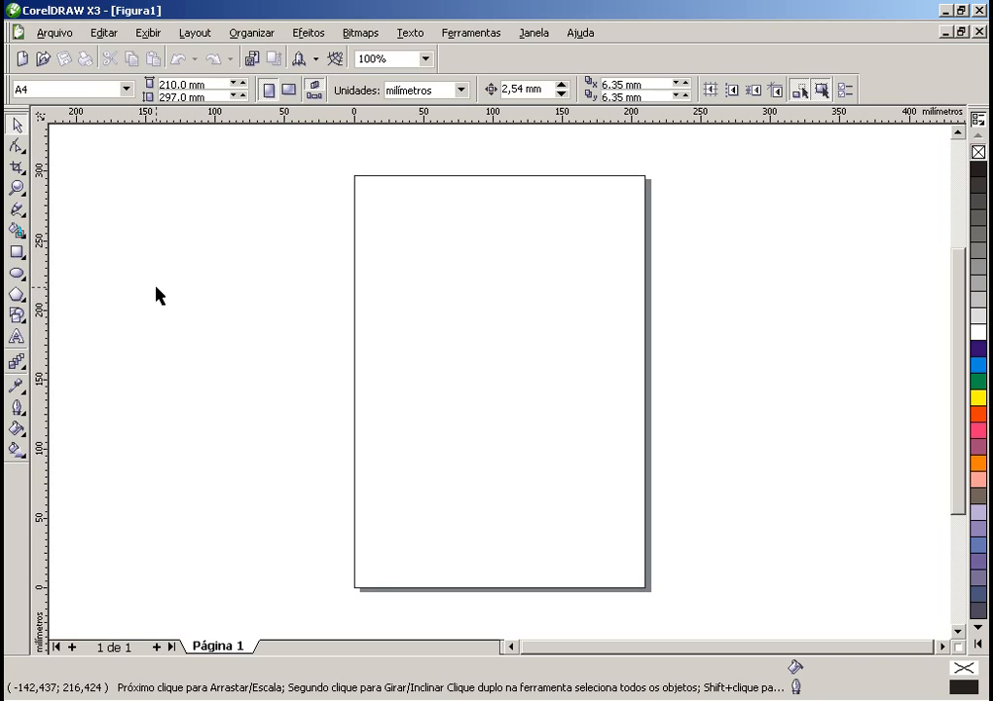
- Draw a smiley face from the basic shapes, about 144 mm wide and high, beside the page's left edge
left_click(24, 322)
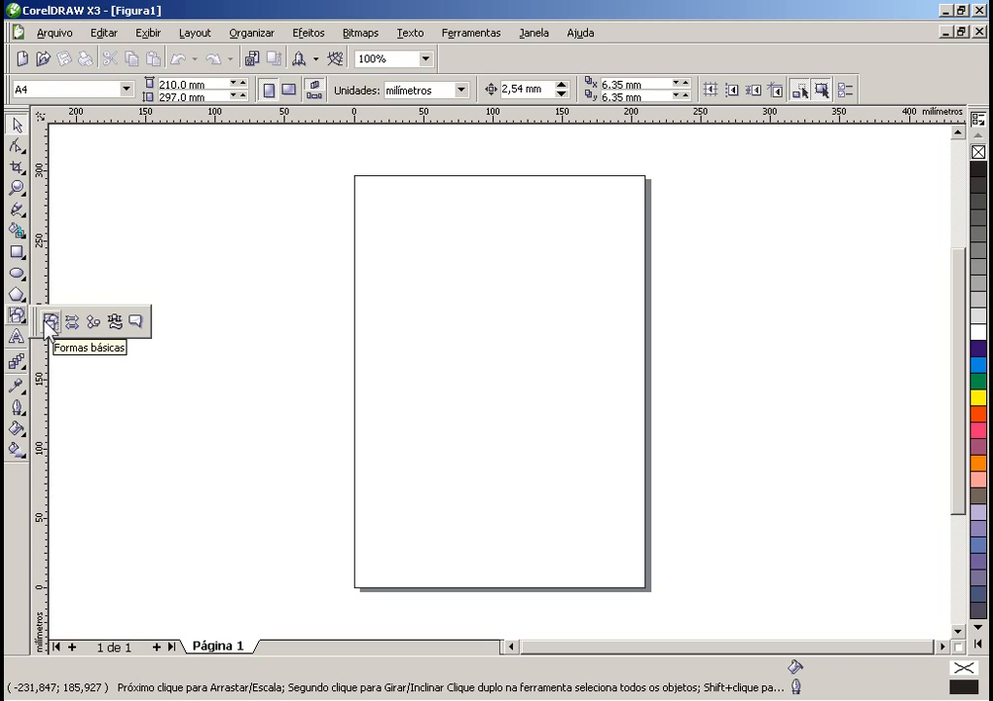
left_click(51, 321)
left_click(418, 92)
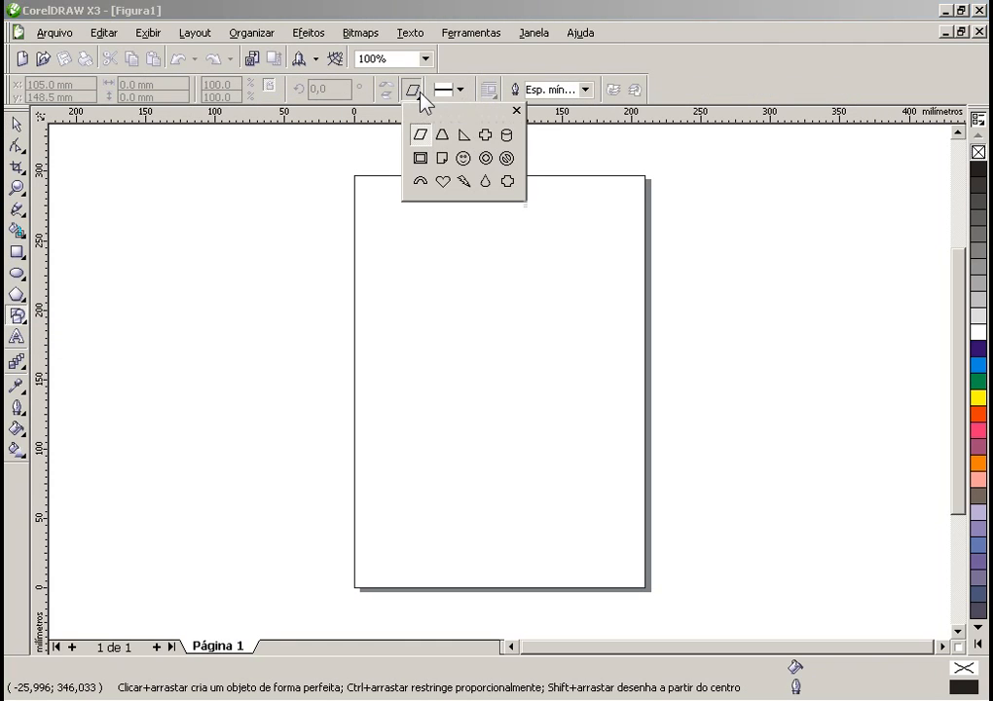
left_click(464, 175)
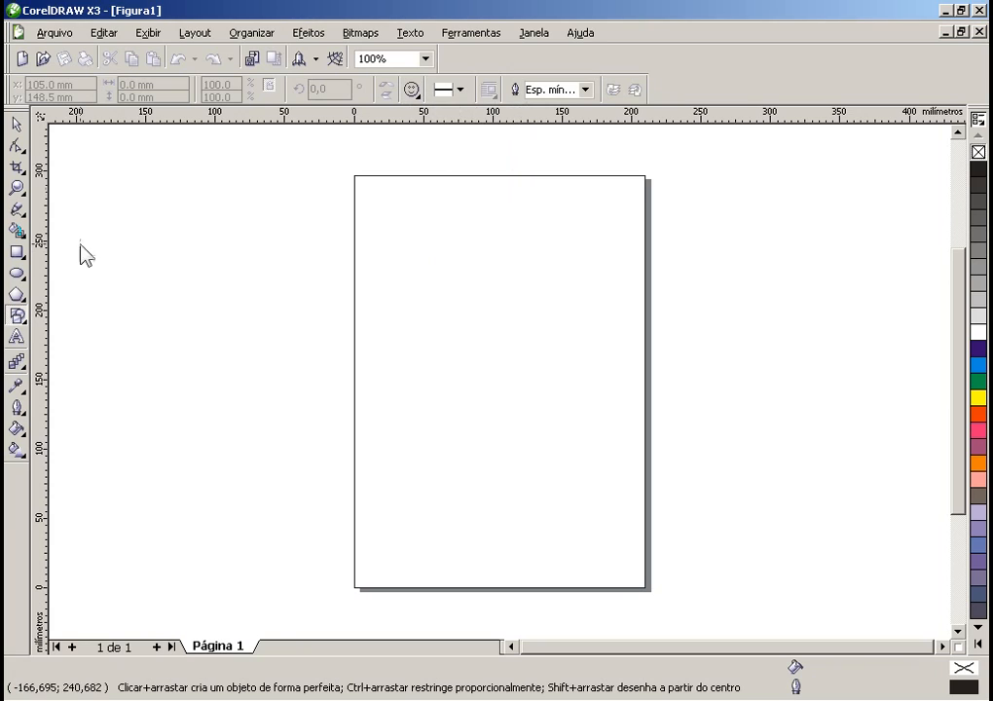
mouse_move(133, 187)
left_mouse_down()
mouse_move(277, 360)
mouse_move(287, 386)
left_mouse_up()
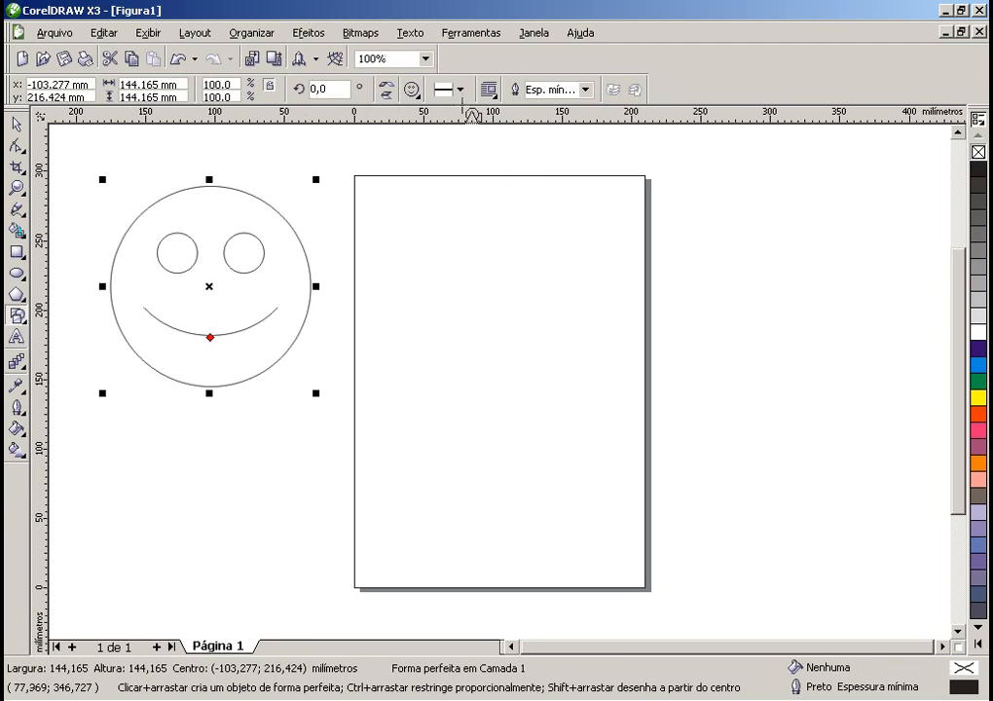
- Draw a cross about 201 × 99 mm across the upper page and a cylinder about 89 × 176 mm below the smiley face
left_click(416, 92)
left_click(481, 192)
left_click_drag(390, 184, 682, 335)
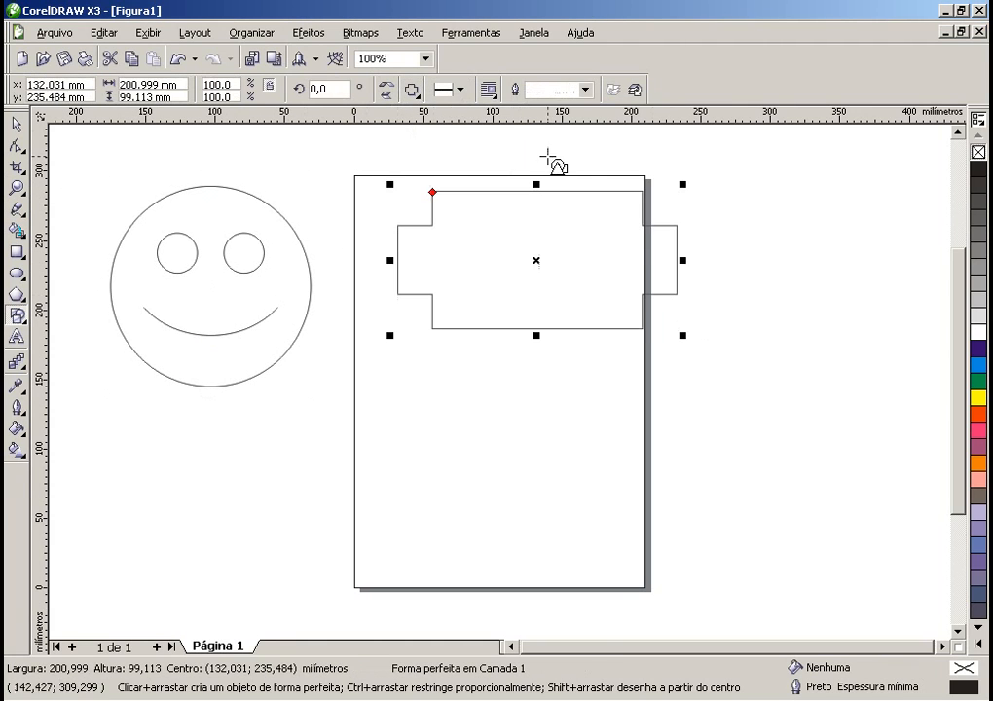
left_click(412, 90)
left_click(504, 136)
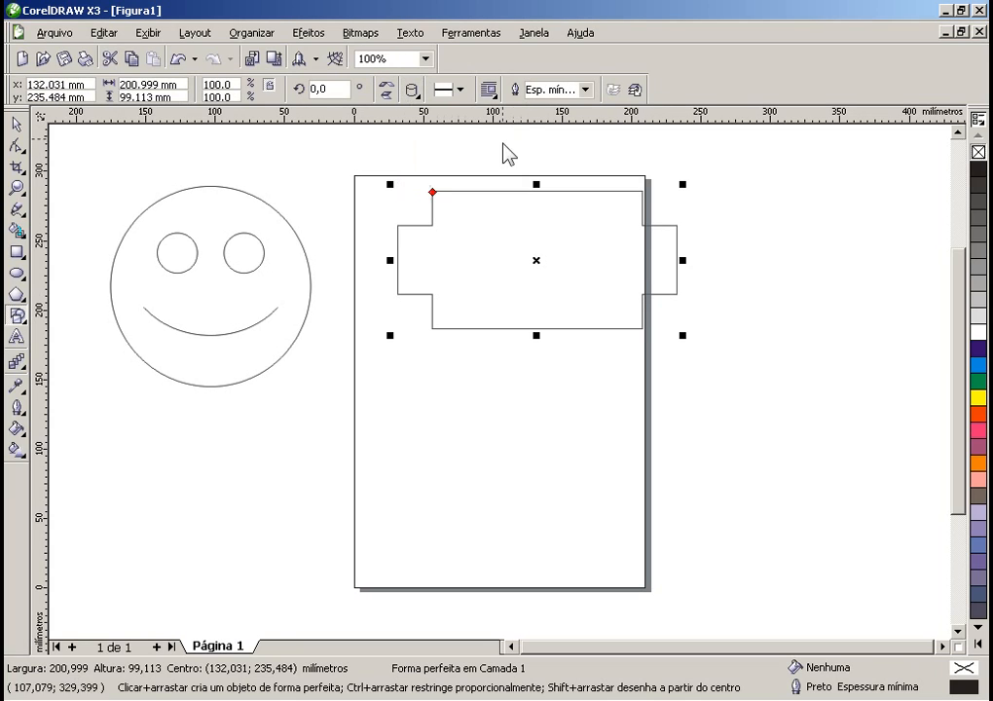
mouse_move(255, 334)
left_mouse_down()
mouse_move(337, 505)
mouse_move(392, 592)
left_mouse_up()
- Draw a folded-corner sheet about 100 × 113 mm on the lower page and a heart about 94 × 67 mm beside the page
left_click(424, 99)
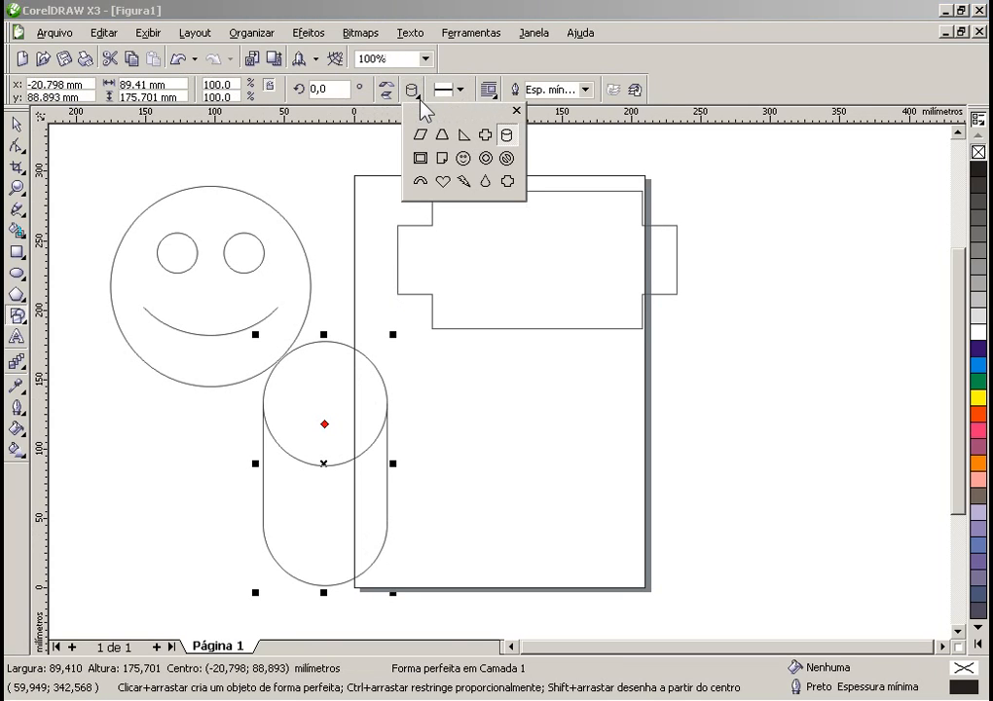
left_click(442, 161)
left_click_drag(449, 386, 589, 541)
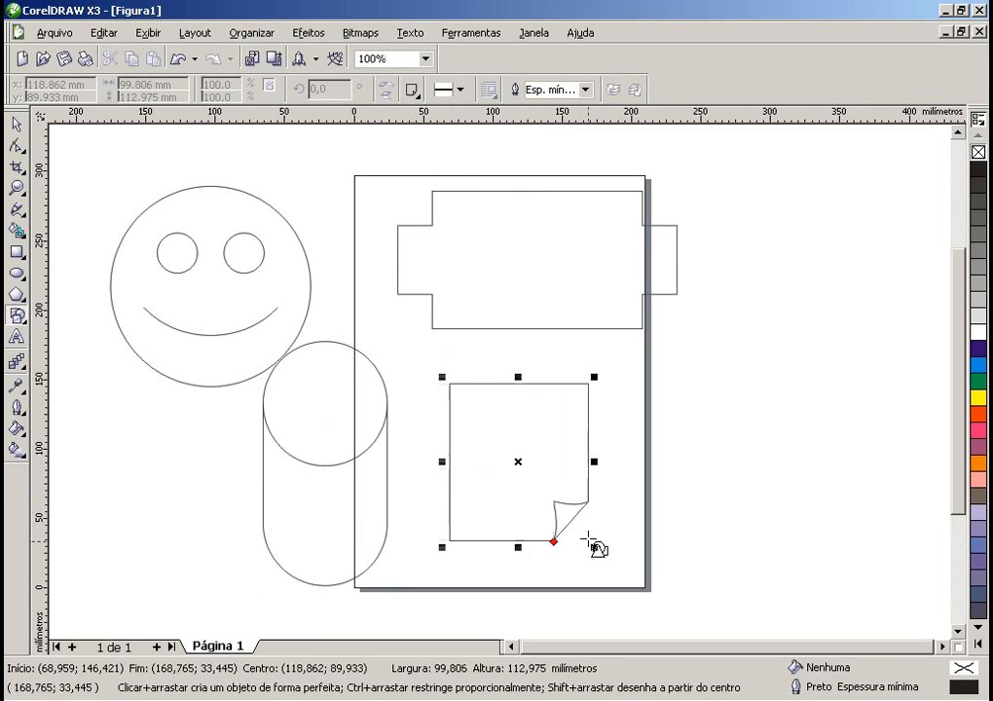
left_click(413, 89)
left_click(435, 183)
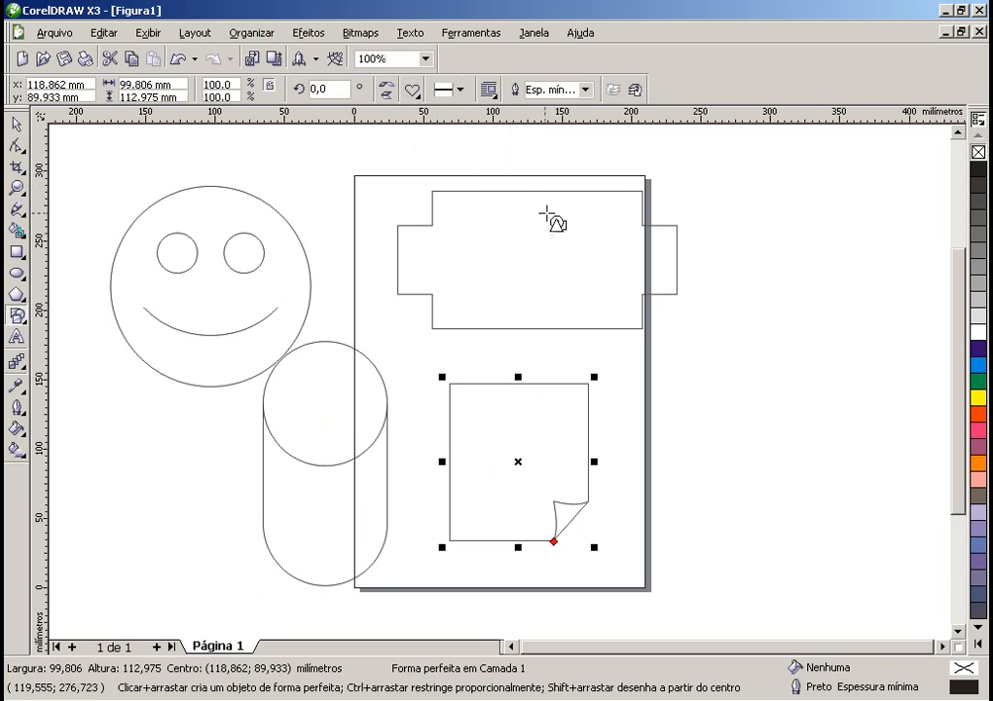
left_click_drag(663, 242, 782, 327)
- Draw a lightning bolt about 82 × 75 mm over the cross's left end
left_click(412, 90)
left_click(463, 181)
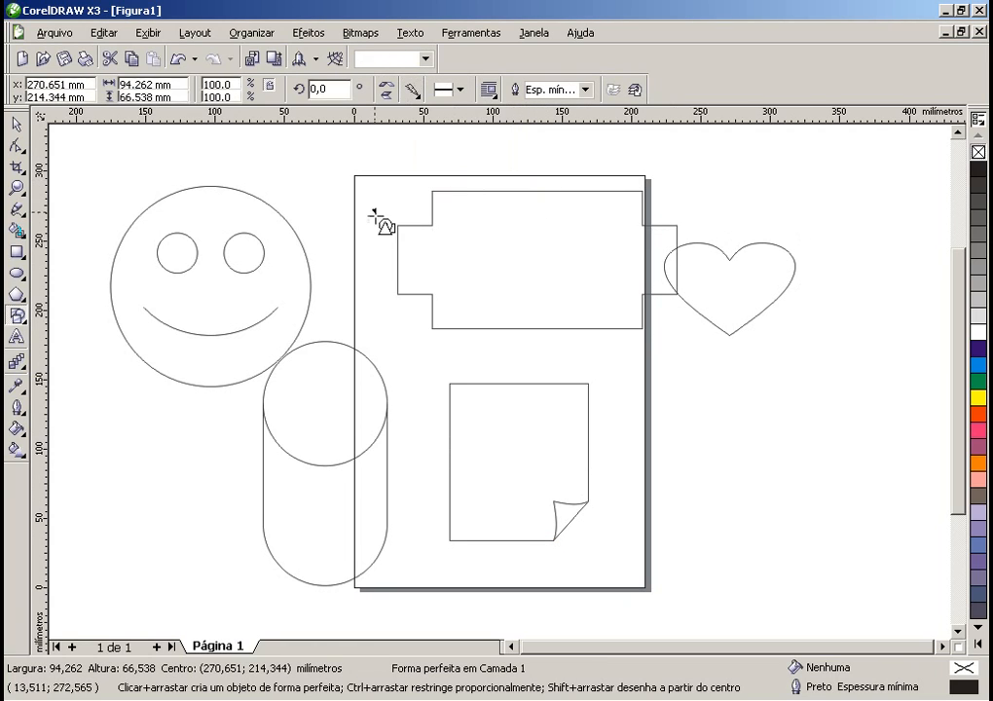
left_click_drag(365, 201, 494, 319)
- Draw a teardrop about 40 × 128 mm between the smiley face and the page, and fill it with cyan
left_click(412, 90)
left_click(485, 181)
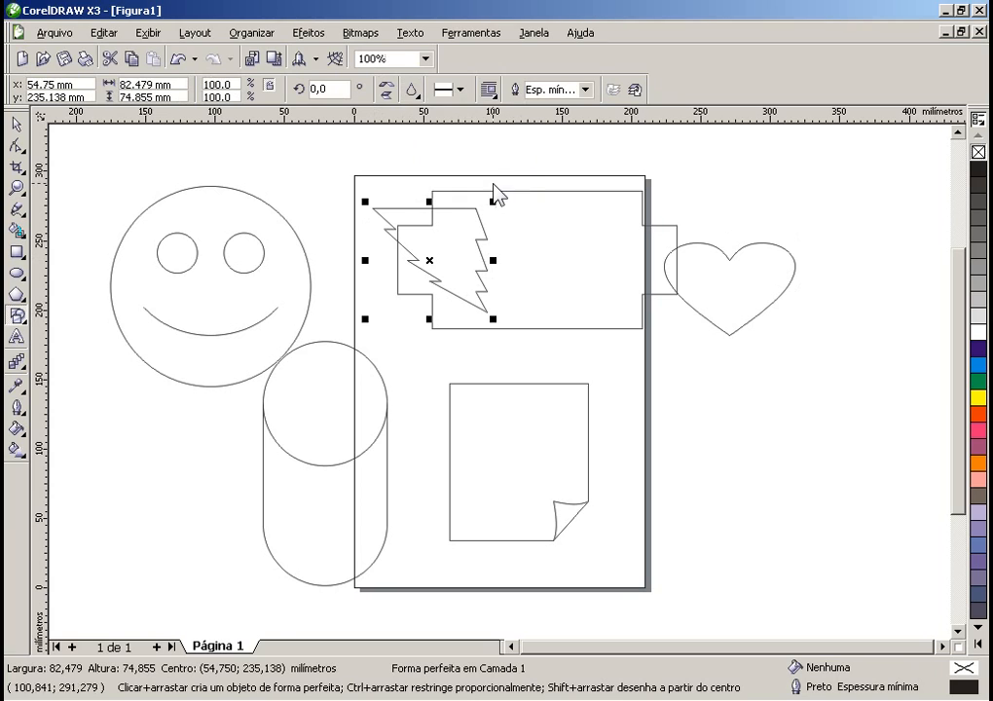
left_click_drag(298, 143, 366, 333)
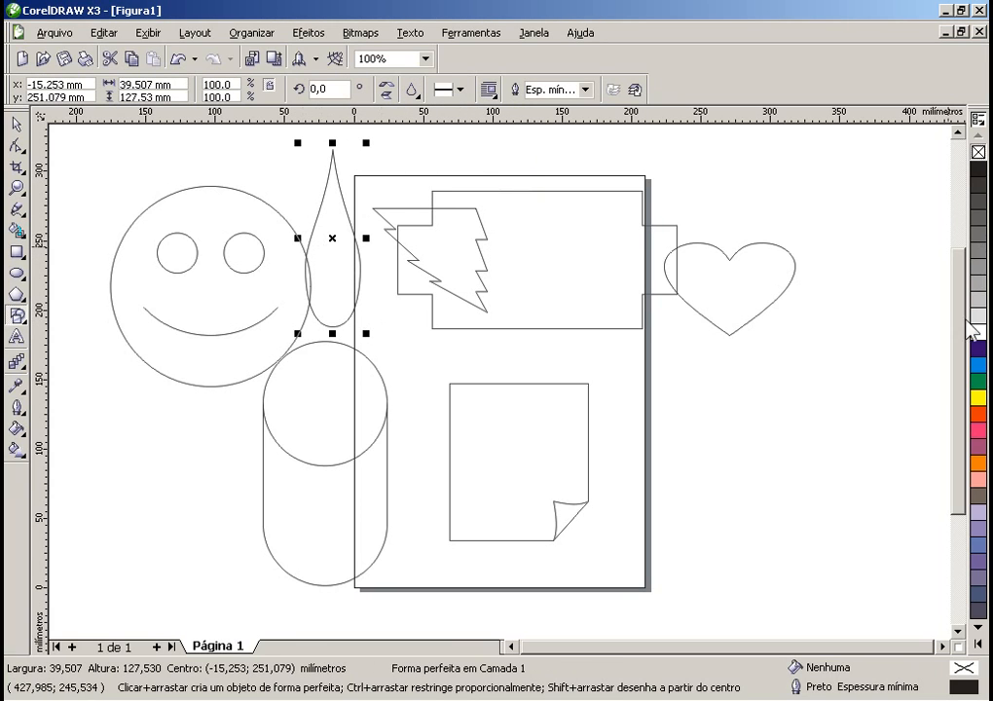
left_click(977, 364)
- Delete all the drawn basic shapes from the page and the area around it
left_click(15, 125)
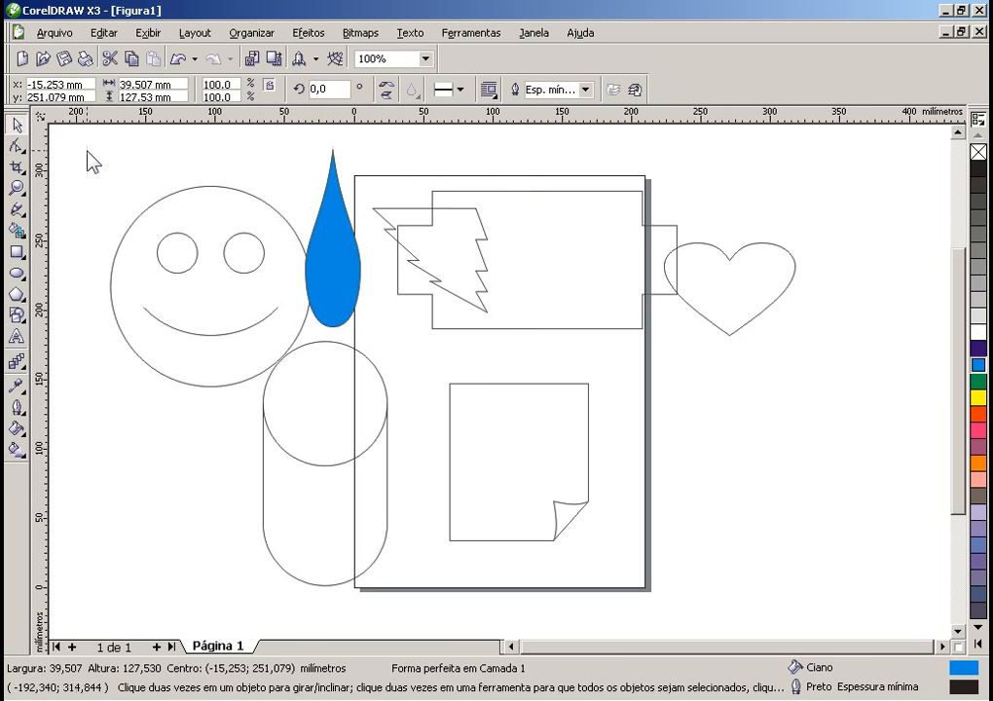
left_click(90, 159)
left_click(226, 337)
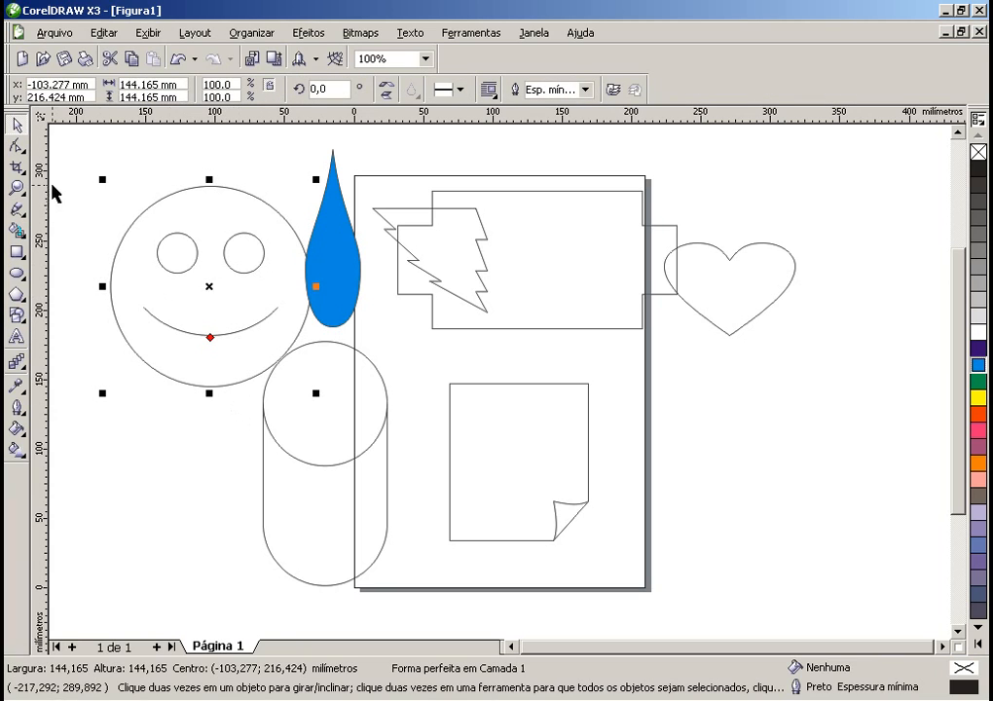
left_click_drag(90, 160, 790, 591)
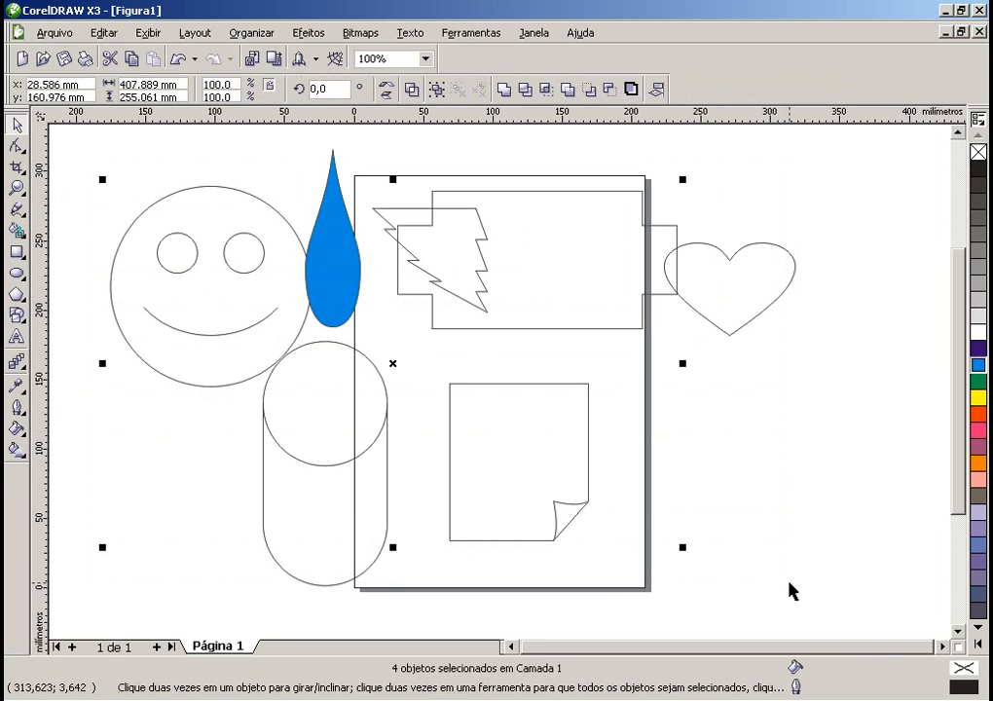
key("Delete")
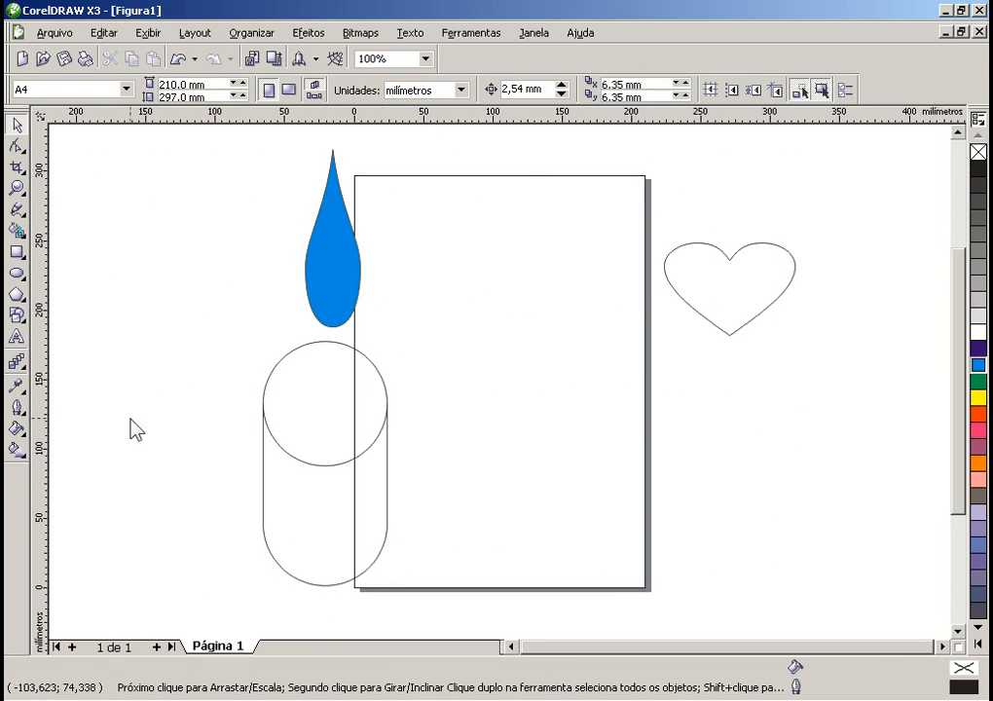
left_click_drag(229, 166, 835, 519)
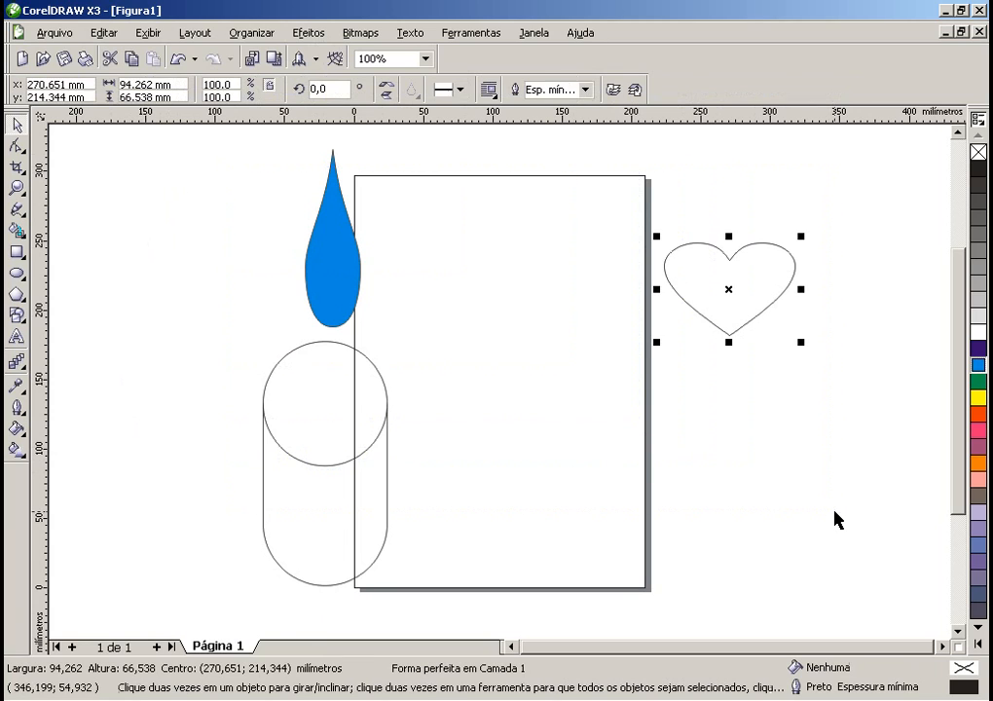
left_click(324, 269, "shift")
left_click(353, 434, "shift")
key("Delete")
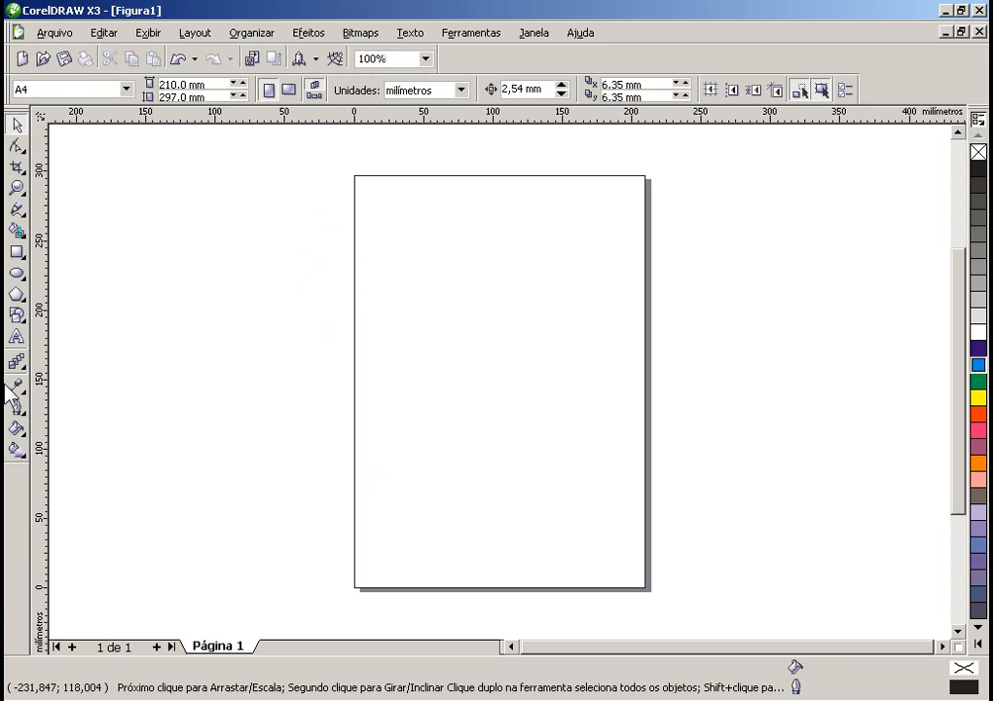
- Draw a right-pointing chevron from the arrow shapes, about 155 × 95 mm across the page's left edge, and delete it
left_click(18, 316)
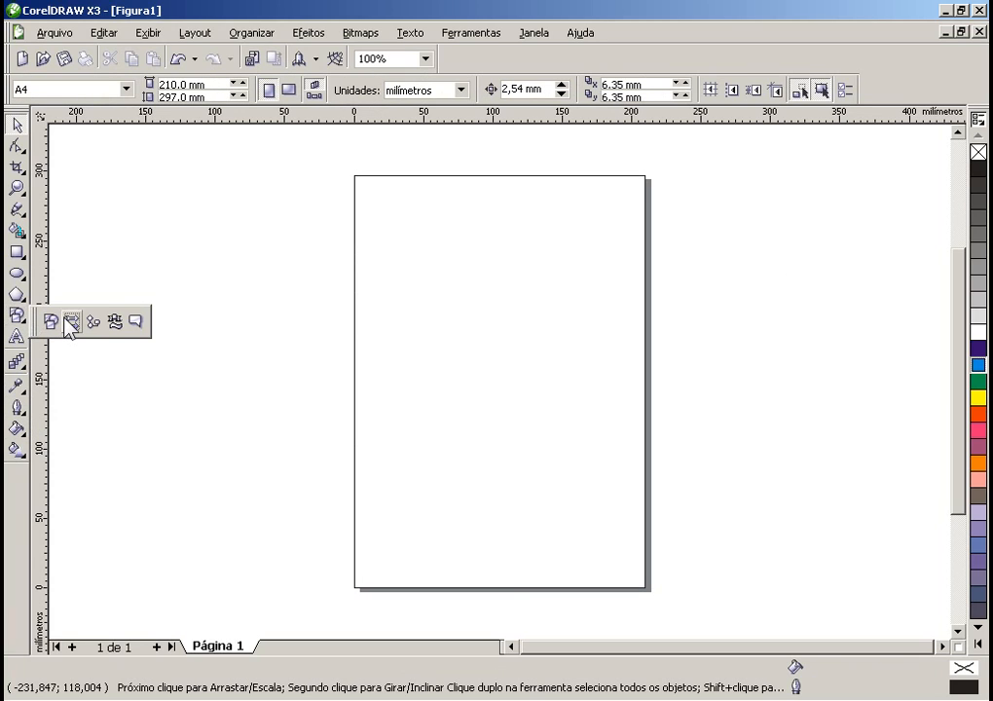
left_click(70, 323)
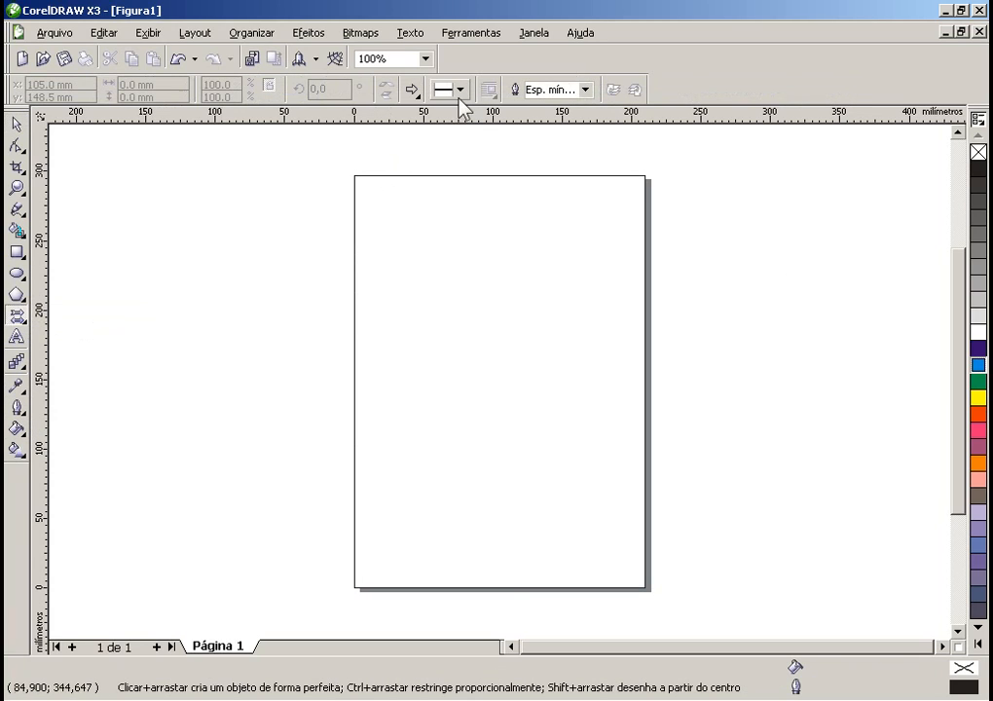
left_click(418, 93)
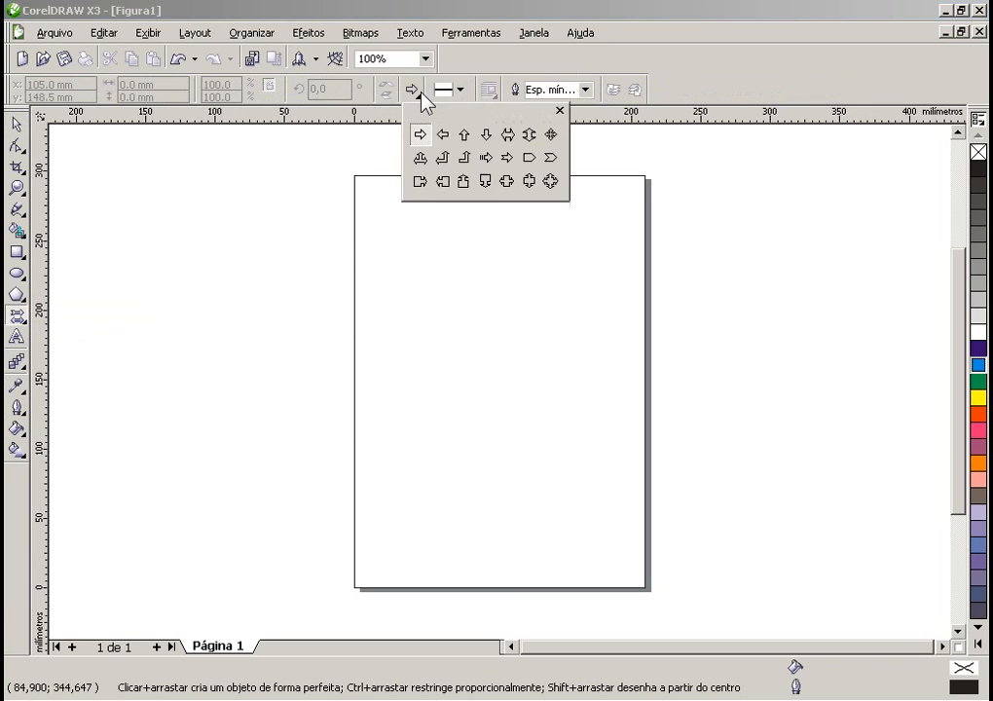
left_click(549, 157)
left_click_drag(226, 194, 447, 326)
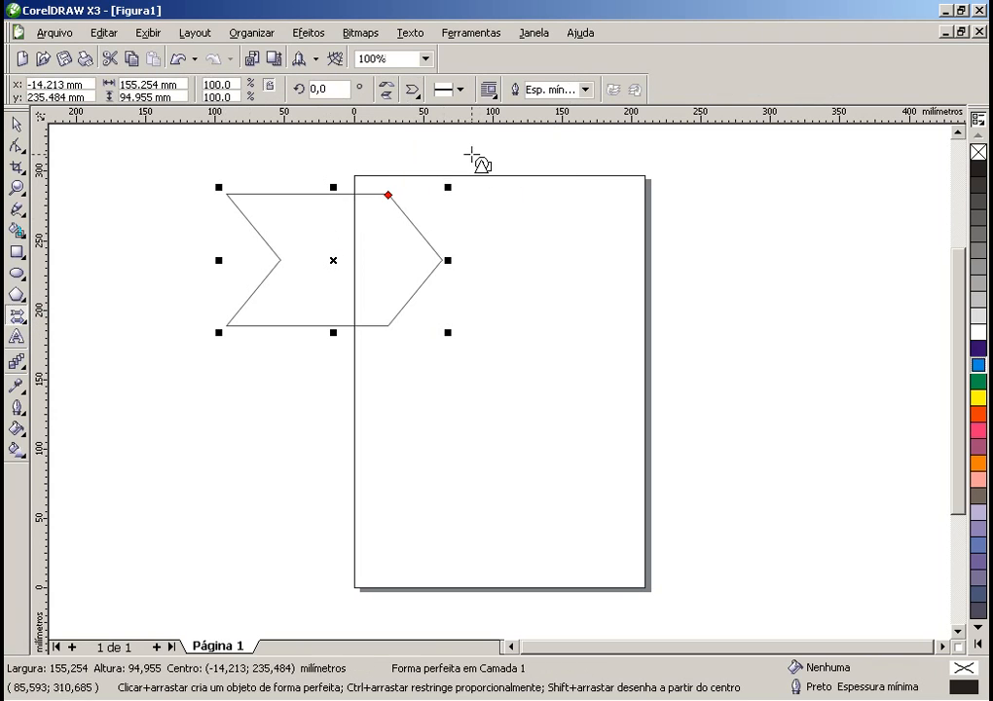
key("Delete")
- Draw a downward callout arrow on the upper part of the page and delete it
left_click(413, 90)
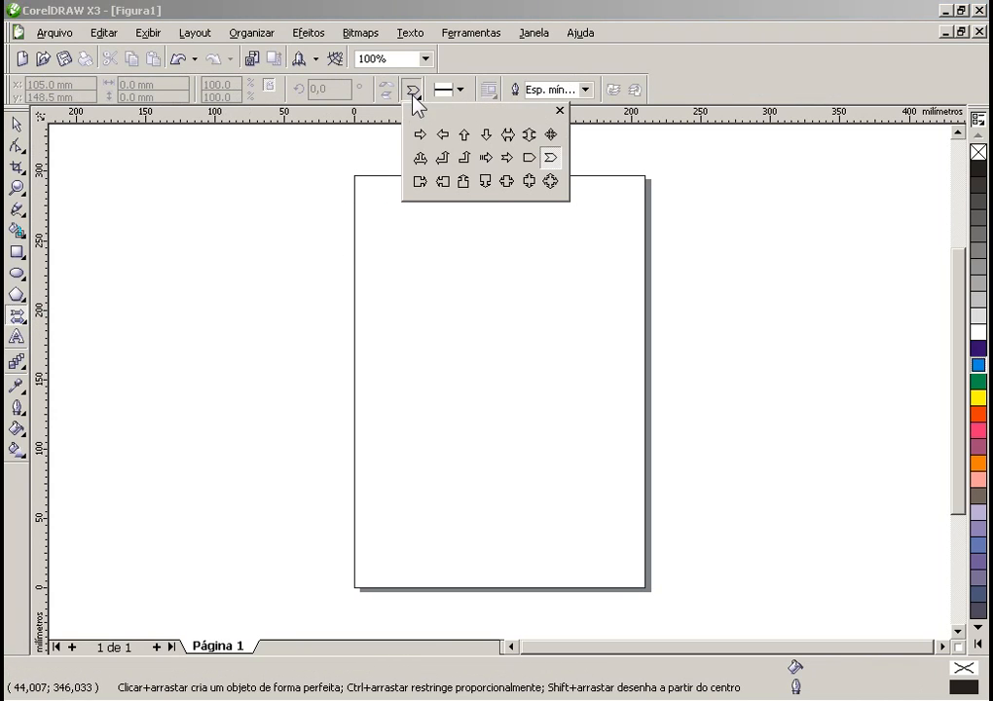
left_click(485, 181)
left_click_drag(446, 221, 581, 318)
key("Delete")
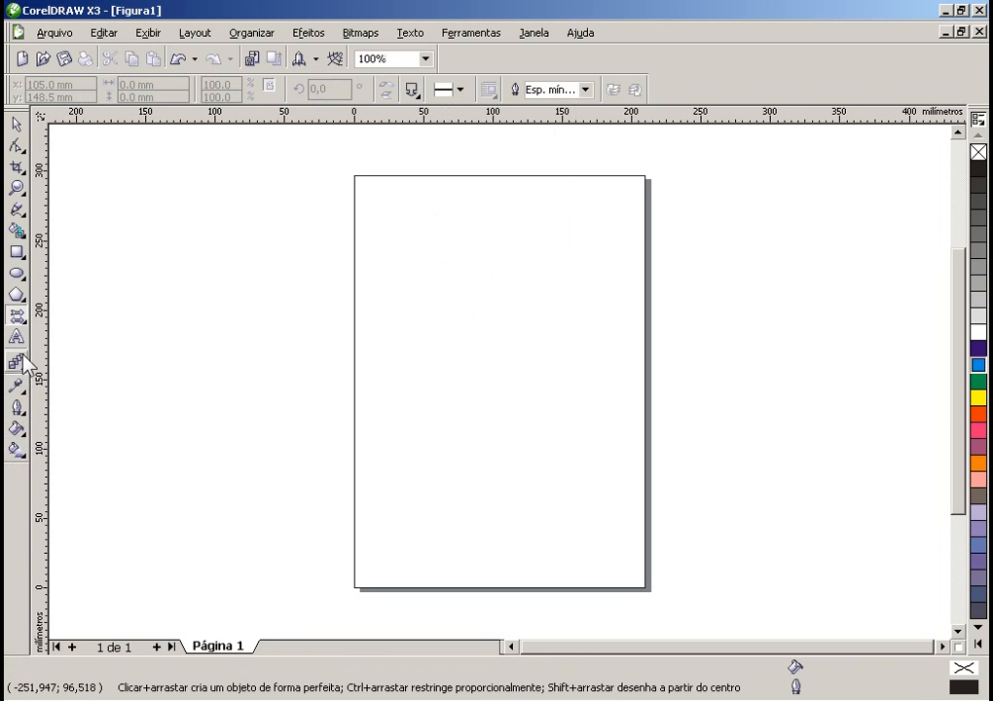
- Draw the document symbol from the flowchart shapes across the page's left edge and delete it
left_click(20, 317)
left_click(93, 322)
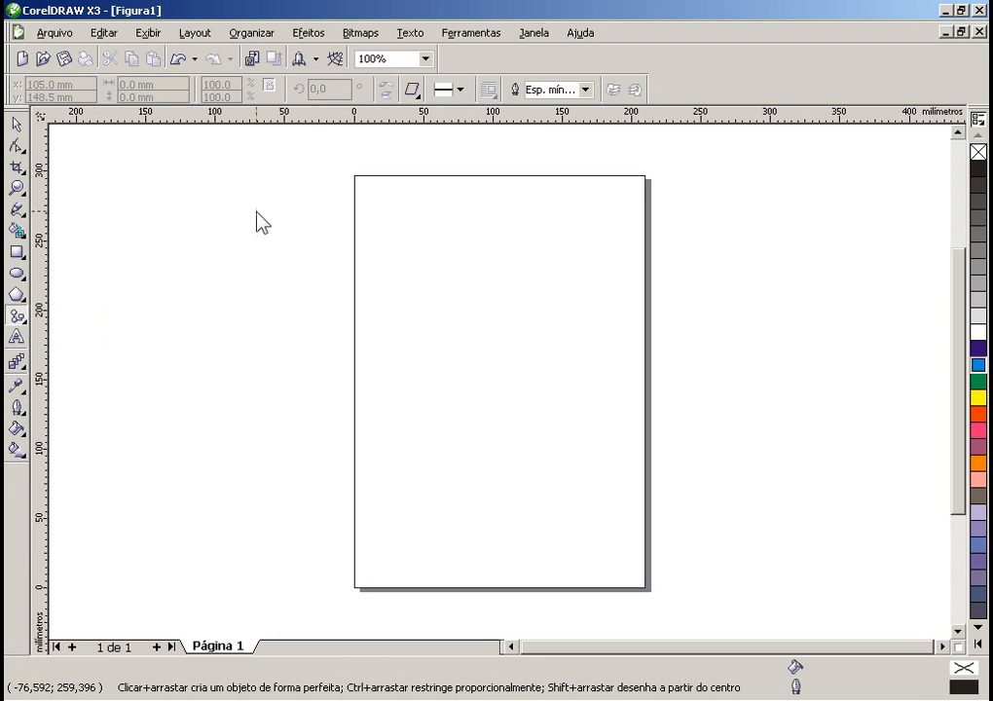
left_click(412, 92)
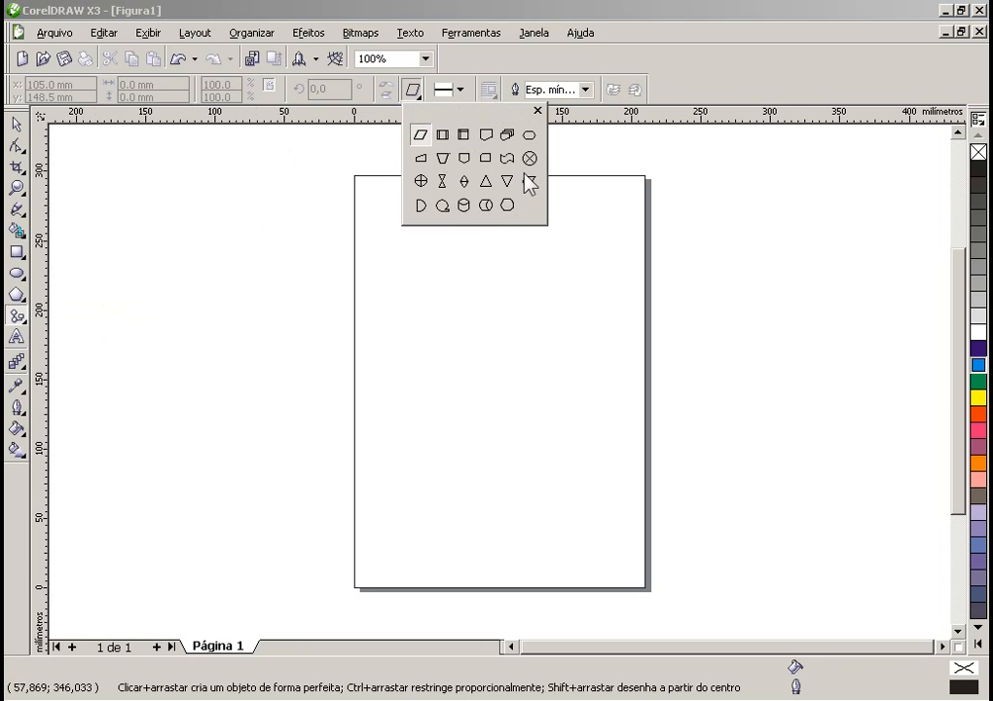
left_click(485, 136)
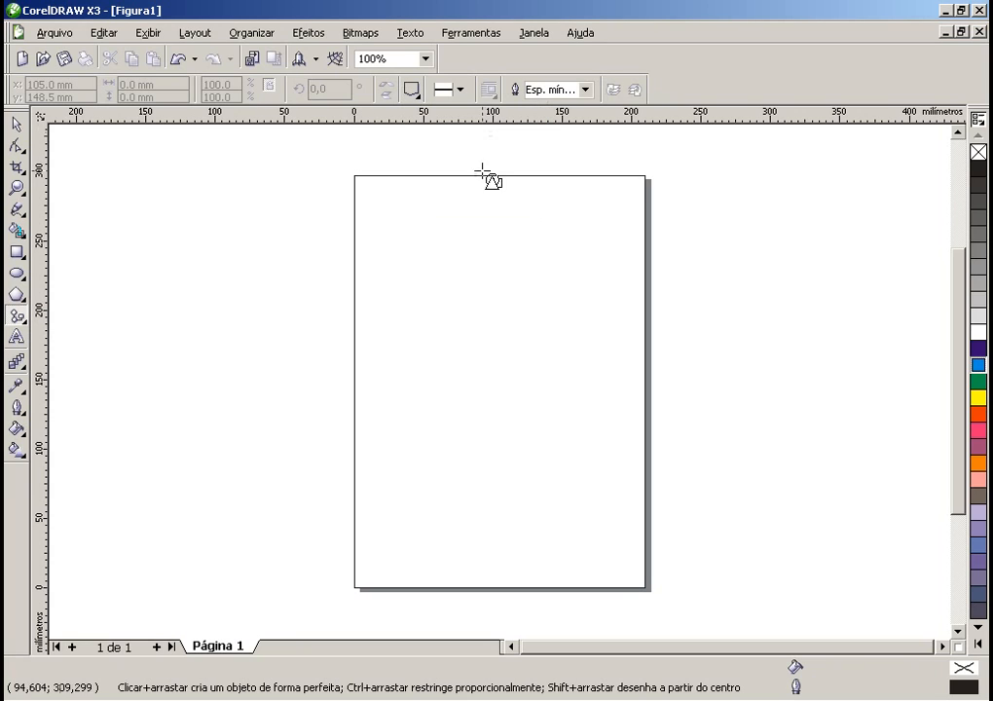
left_click_drag(255, 203, 469, 461)
key("Delete")
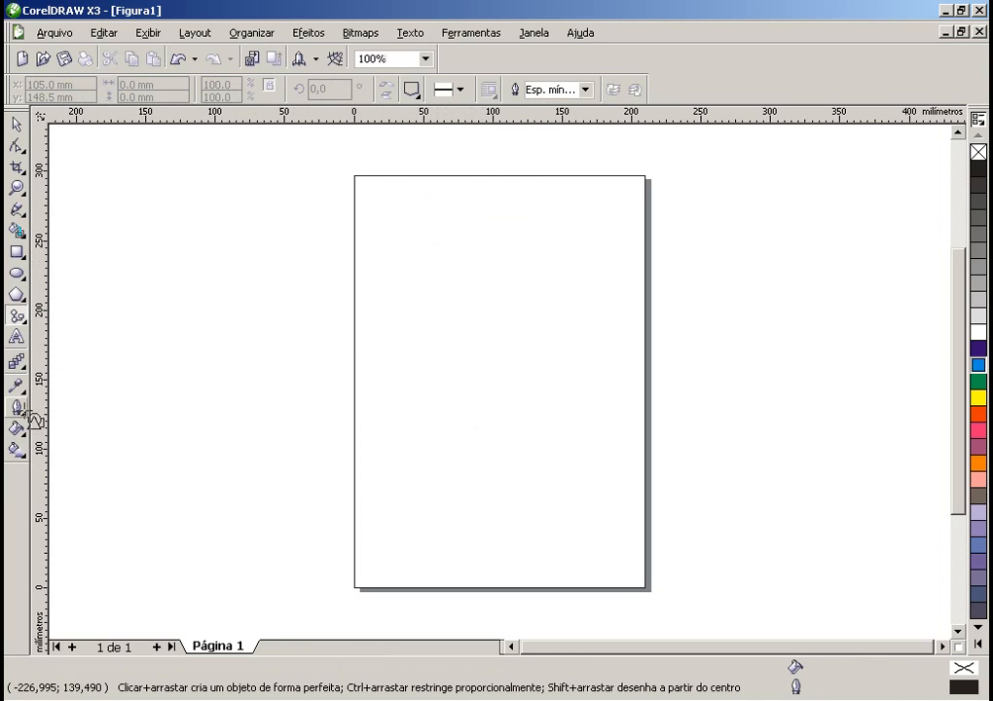
- Draw a ribbon banner from the banner shapes, about 223 × 71 mm, across the page's upper left edge
left_click(27, 327)
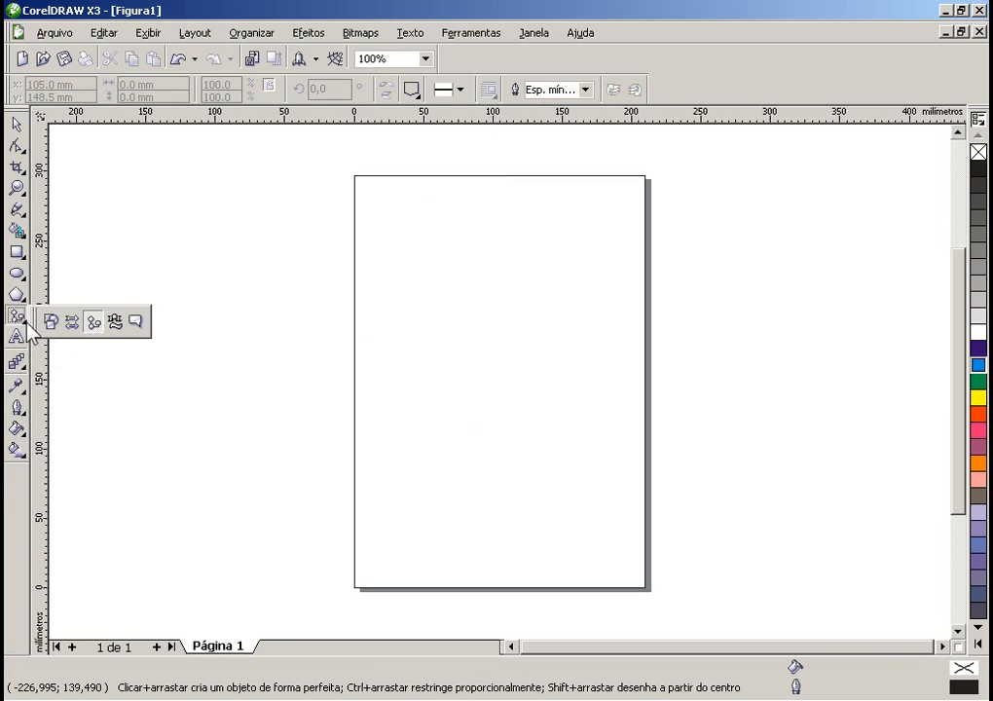
left_click(116, 322)
left_click(415, 92)
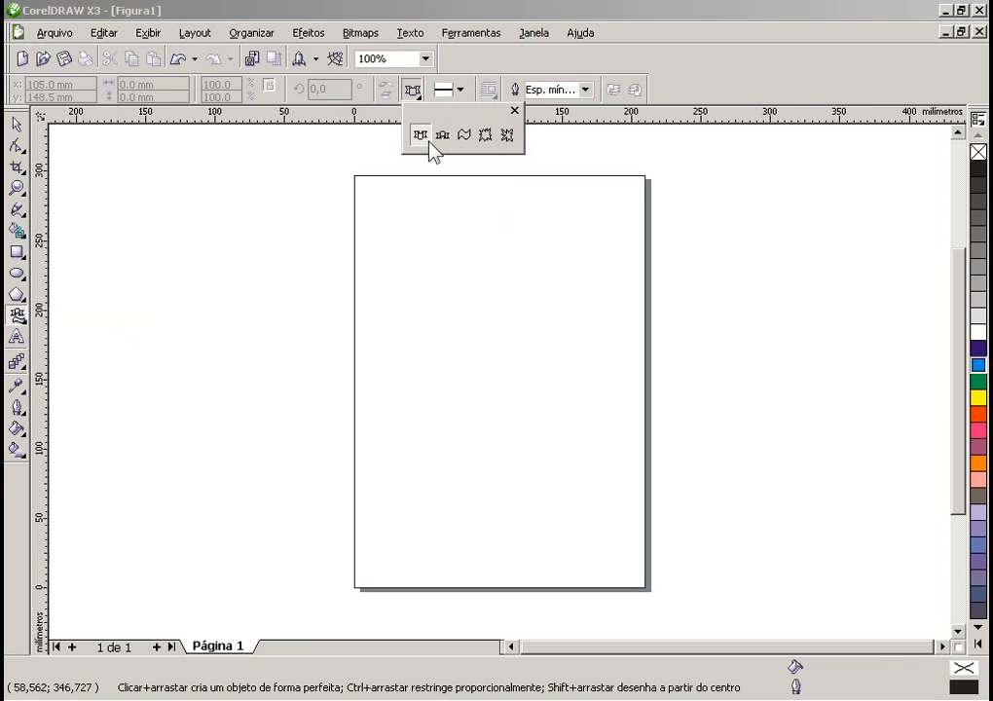
left_click(428, 142)
left_click_drag(167, 169, 491, 281)
- Draw two different explosion shapes: one about 245 × 108 mm below the banner, one about 119 × 142 mm across the page's right edge
left_click(413, 89)
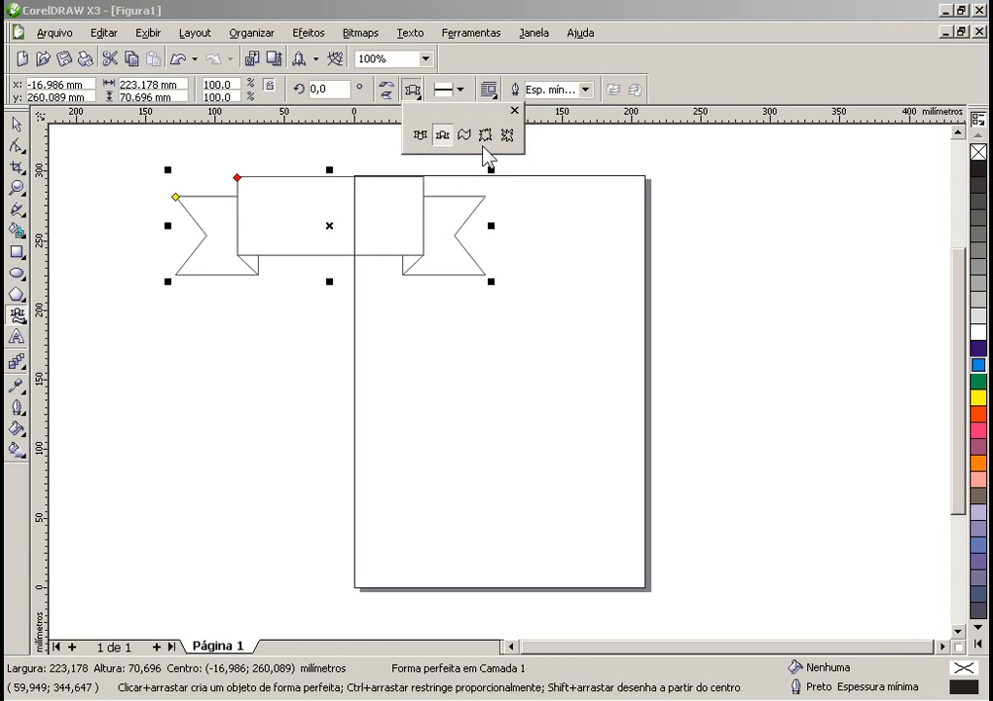
left_click(485, 135)
left_click_drag(185, 340, 539, 504)
left_click(413, 90)
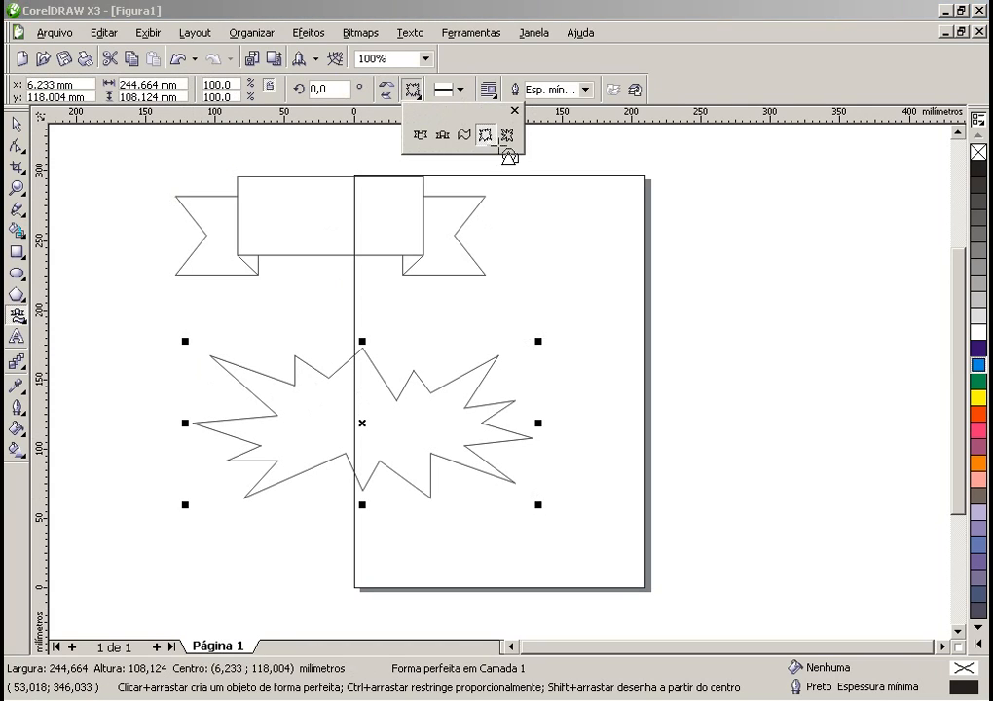
left_click(506, 135)
left_click_drag(586, 203, 766, 413)
- Draw the wavy flag shape from the banner shapes across the page's left half and delete it
left_click(412, 90)
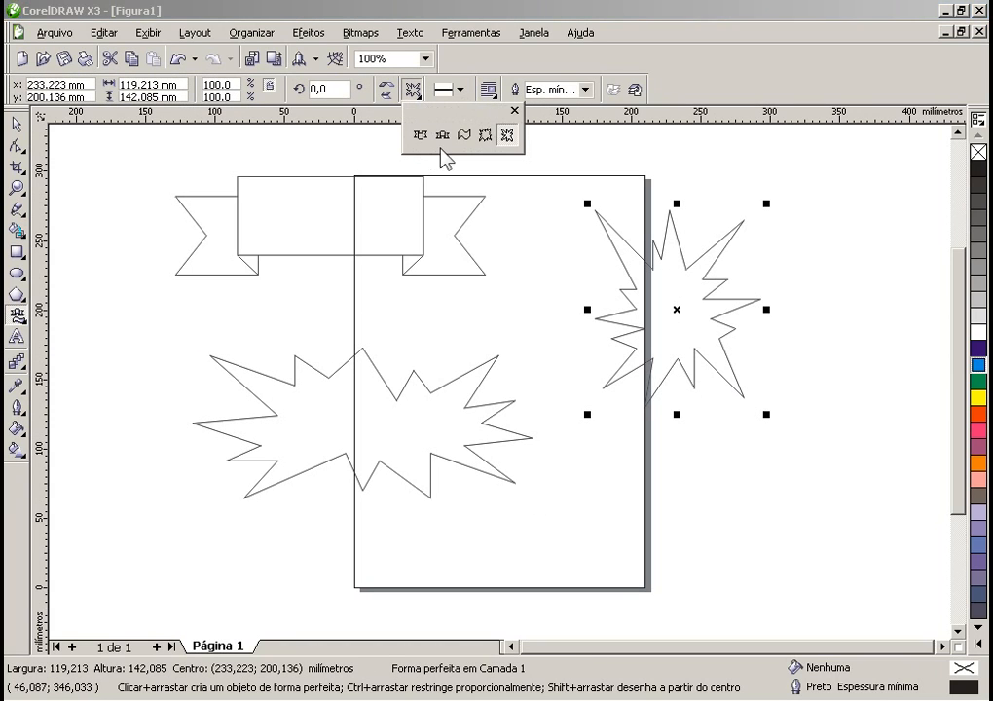
left_click(463, 134)
left_click_drag(120, 281, 578, 374)
key("Delete")
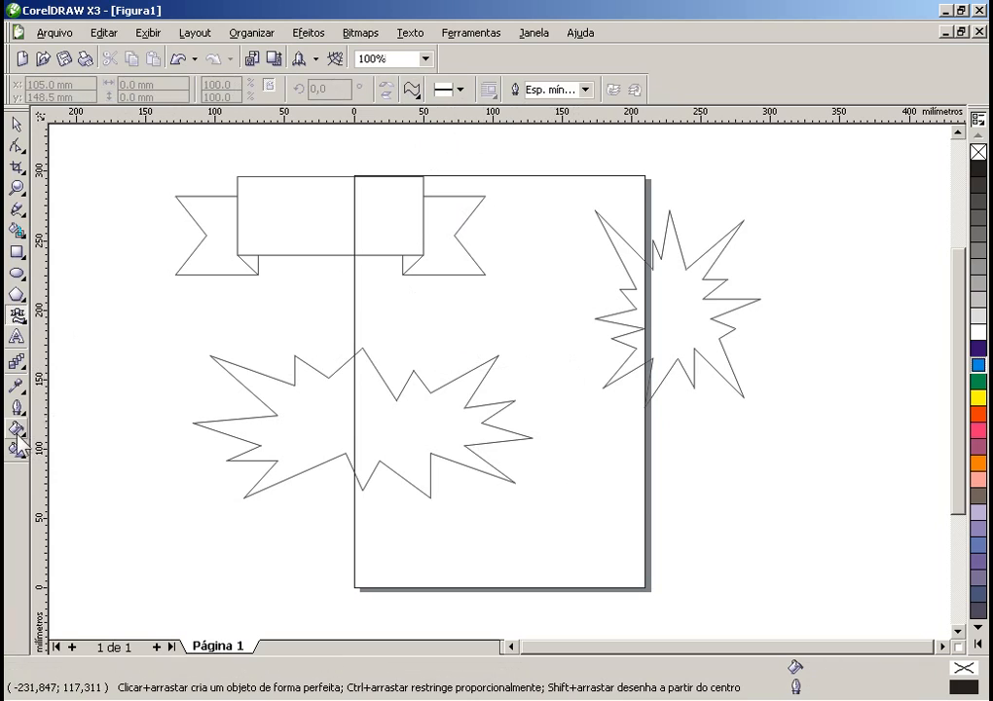
- Draw a rectangular callout from the callout shapes, about 157 × 128 mm, to the left of the page
left_click(27, 324)
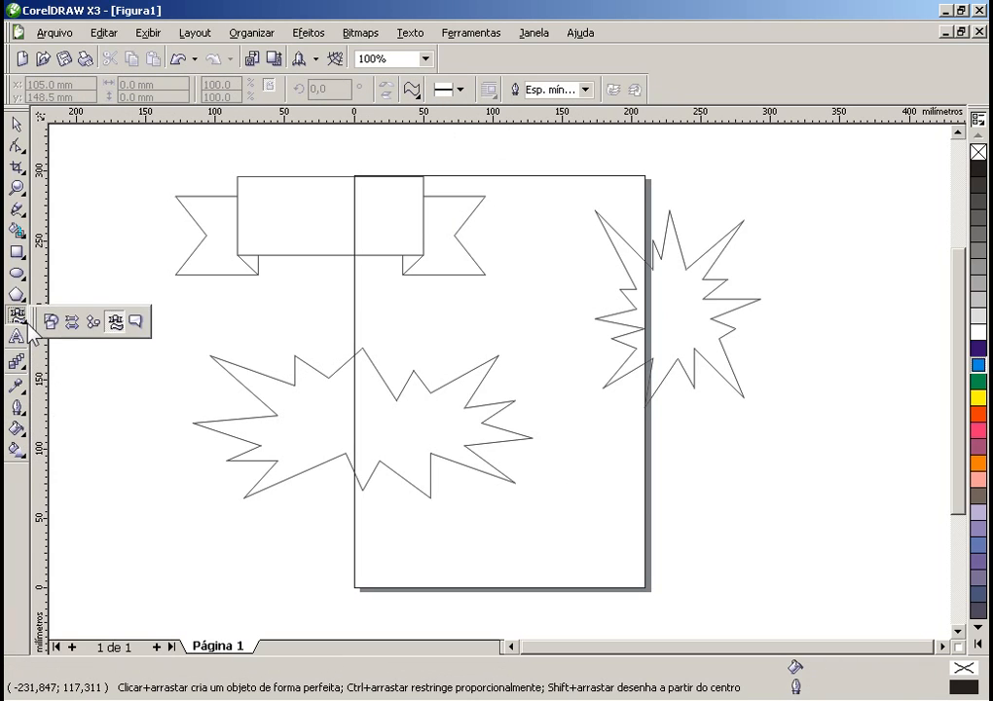
left_click(136, 321)
mouse_move(74, 164)
left_mouse_down()
mouse_move(161, 224)
mouse_move(297, 345)
left_mouse_up()
- Draw a rounded-rectangle callout about 37 × 41 mm on the upper page and an oval callout about 101 × 80 mm below it
left_click(414, 92)
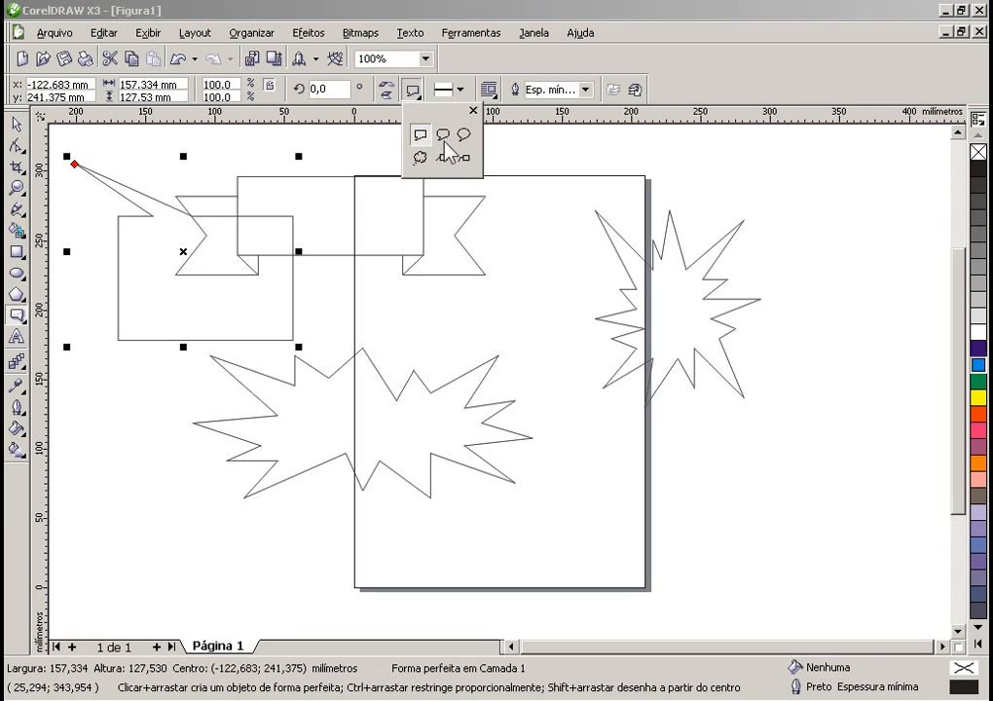
left_click(443, 138)
left_click_drag(516, 199, 583, 269)
left_click(414, 91)
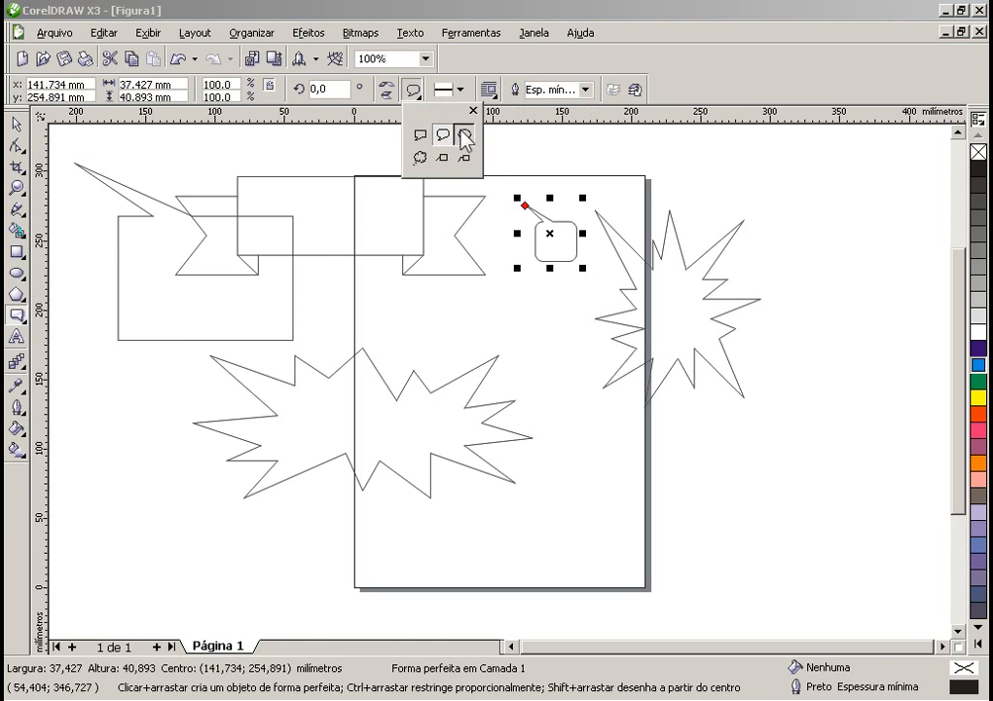
left_click(466, 138)
left_click_drag(585, 389, 446, 278)
- Delete all the drawn banner, explosion and callout shapes on and around the page
left_click(17, 124)
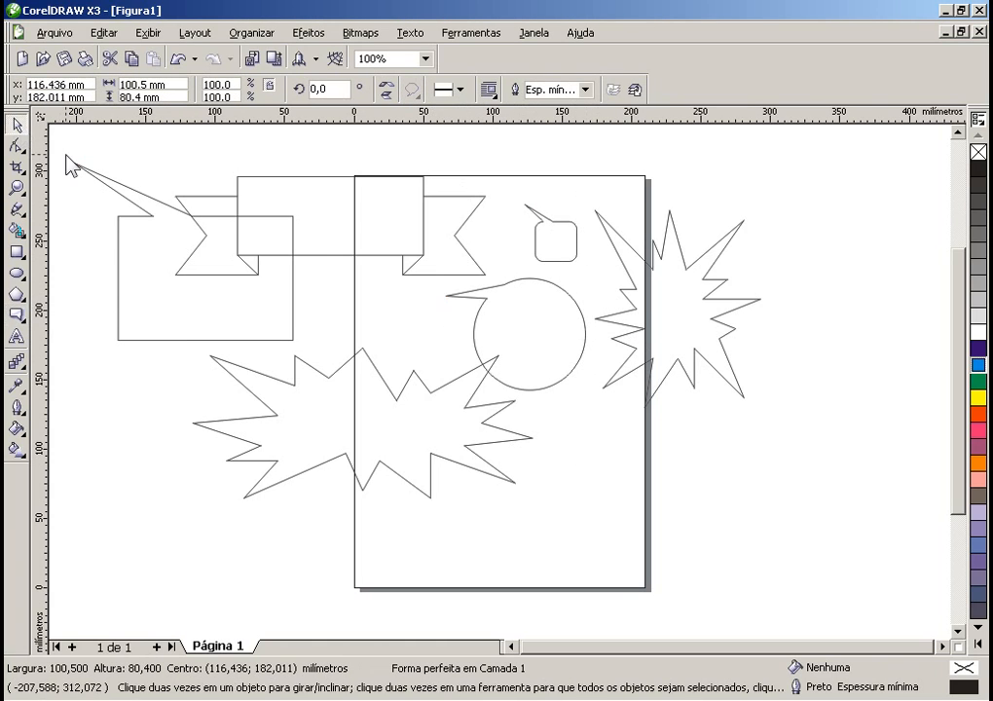
left_click_drag(65, 154, 853, 519)
key("Delete")
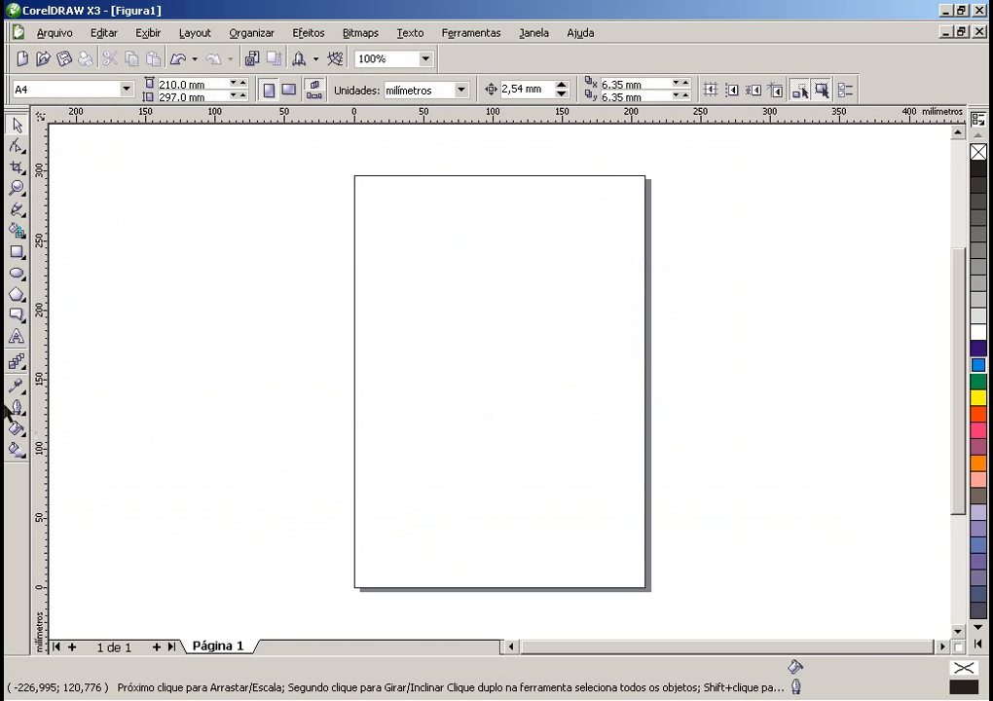
- Add the artistic text "jkçalskdfjçasdlkfj" to the left of the page near its upper edge
left_click(16, 338)
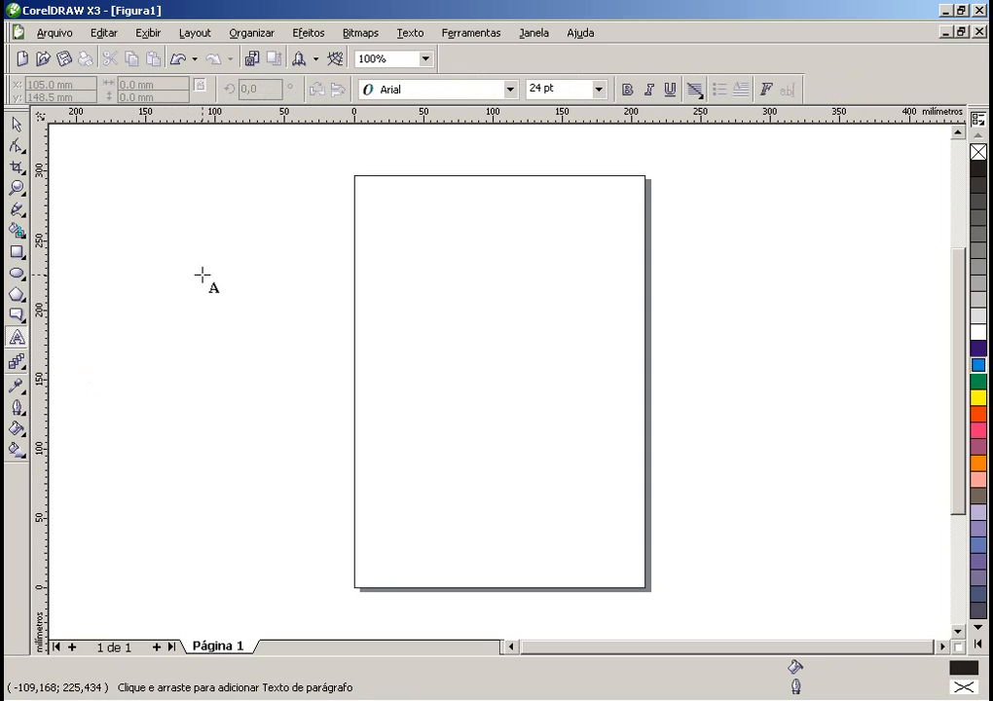
left_click(136, 218)
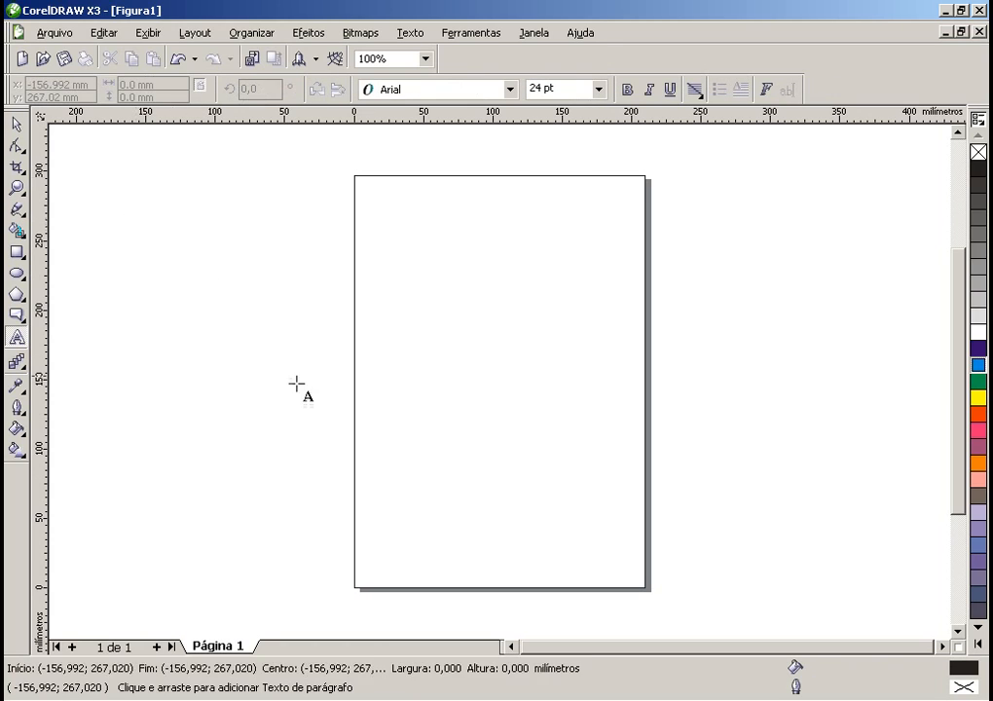
type("jkçalskdfjçasdlkfj")
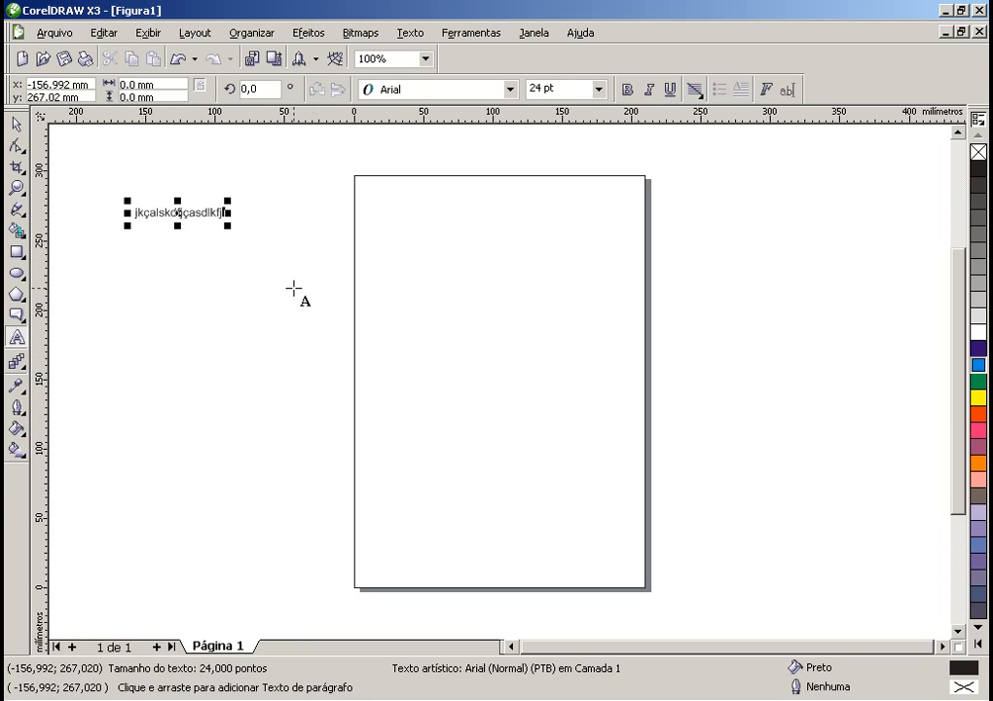
- Add a paragraph text frame with six lines of sample text beside the artistic text and shrink it to about 60 × 87 mm with looser line spacing
left_click_drag(247, 195, 449, 435)
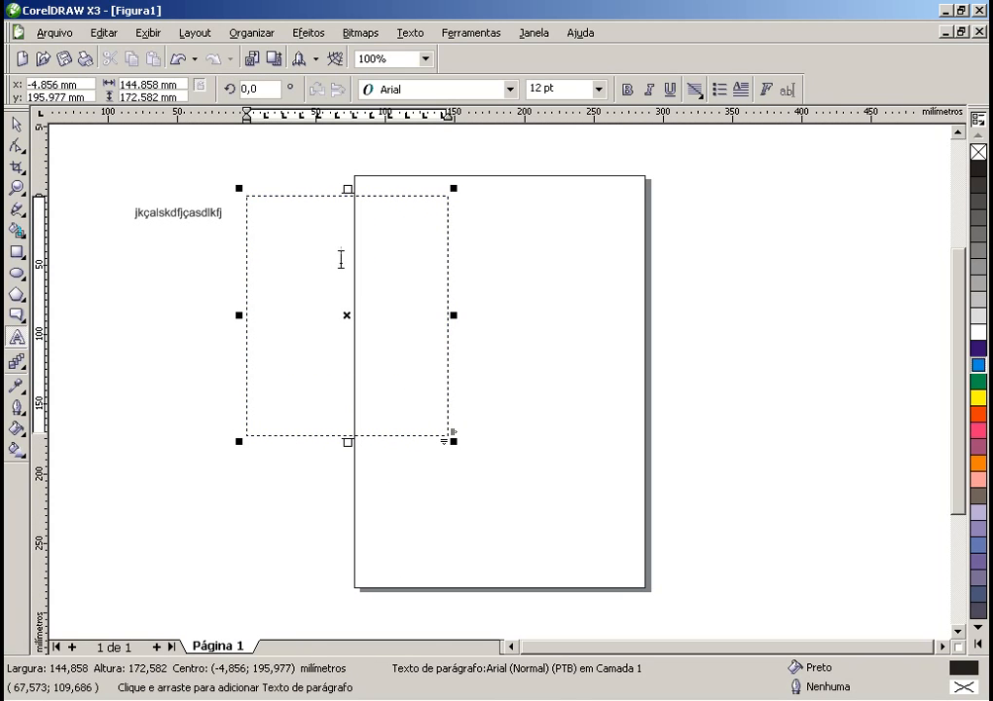
type("çalskdfj")
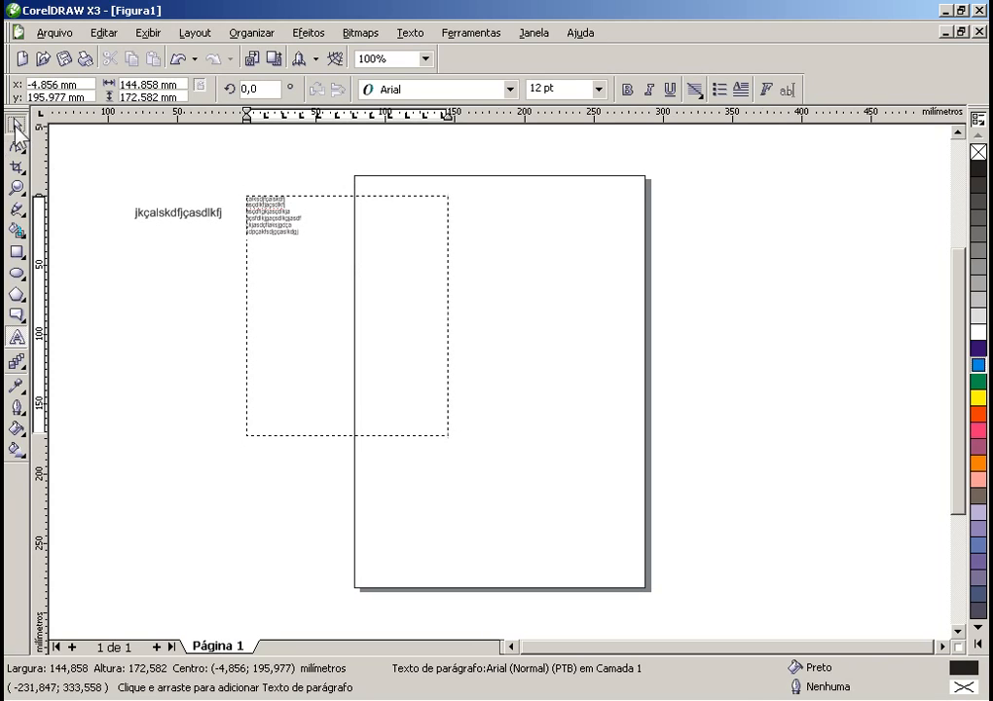
left_click(17, 125)
left_click_drag(453, 441, 337, 379)
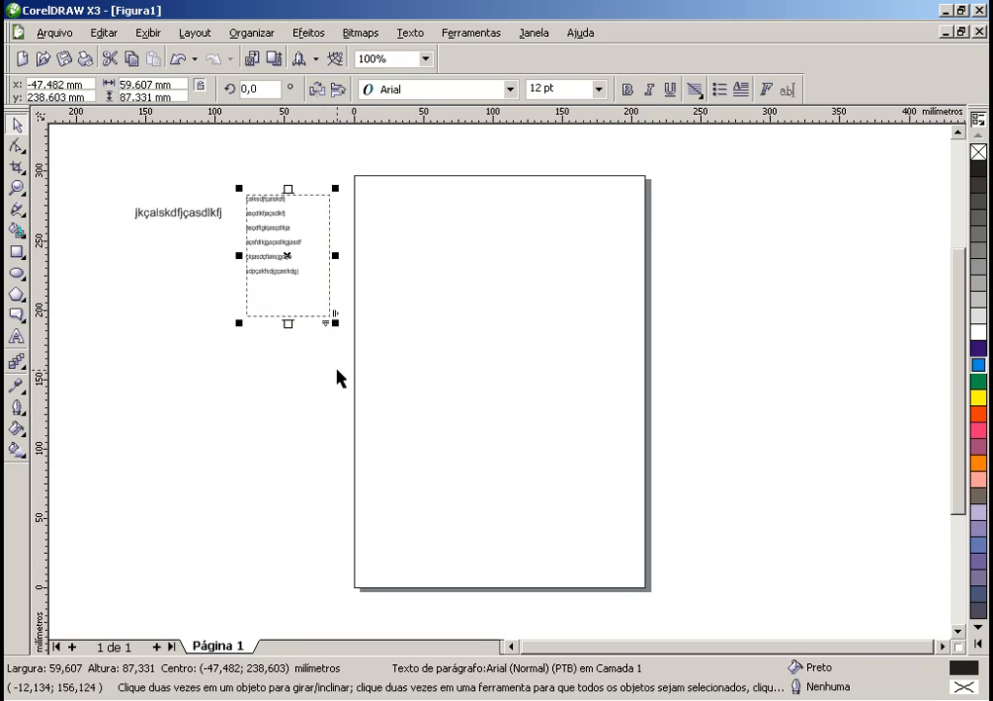
- Widen the paragraph text's character spacing, tighten its line spacing, and resize its frame to about 114 × 67 mm
scroll(326, 323, "up", 1)
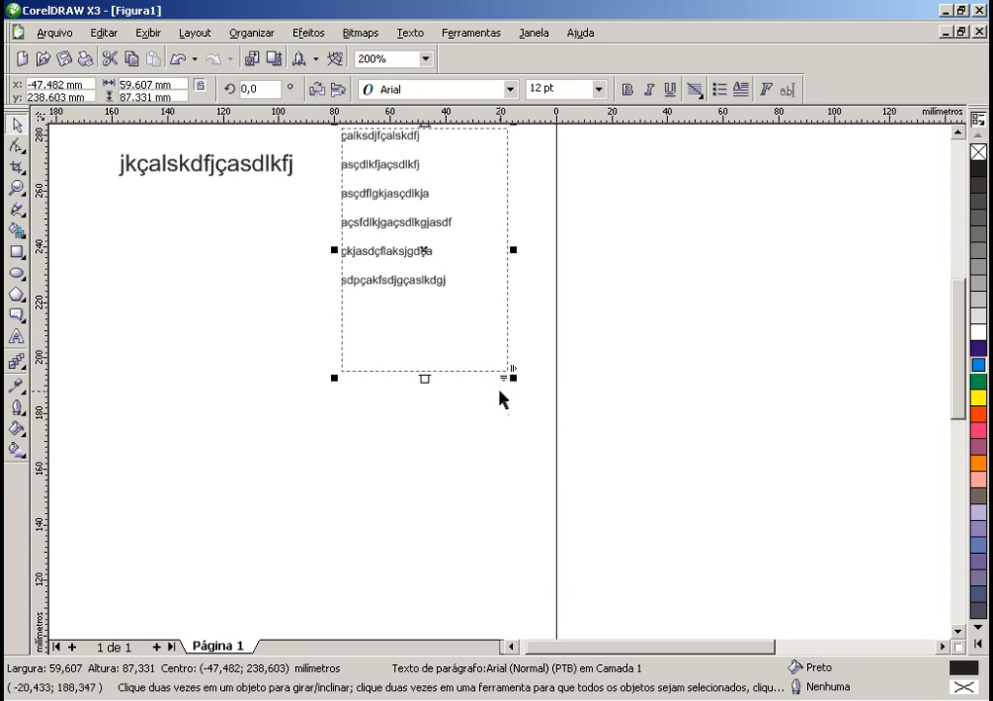
scroll(499, 386, "down", 1)
key("Tab")
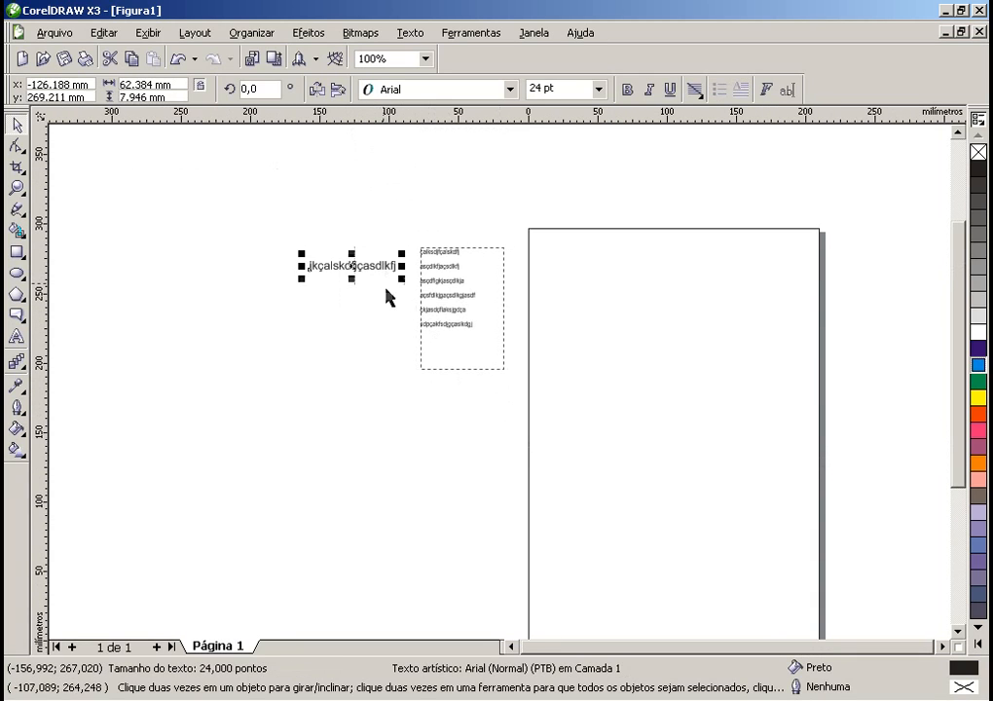
left_click(500, 367)
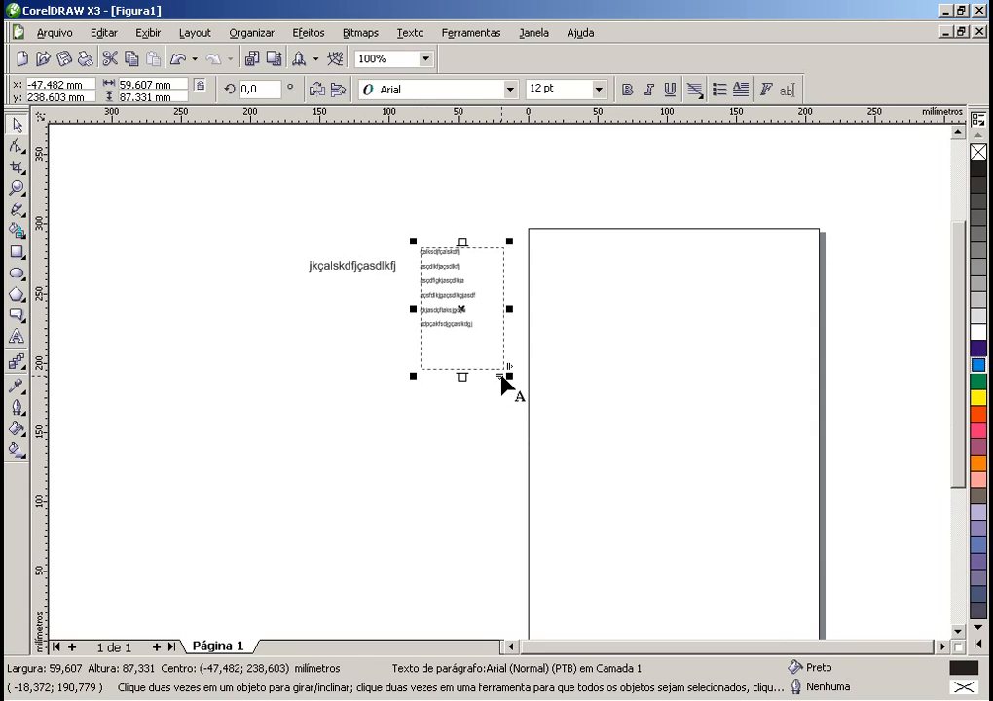
scroll(508, 378, "up", 2)
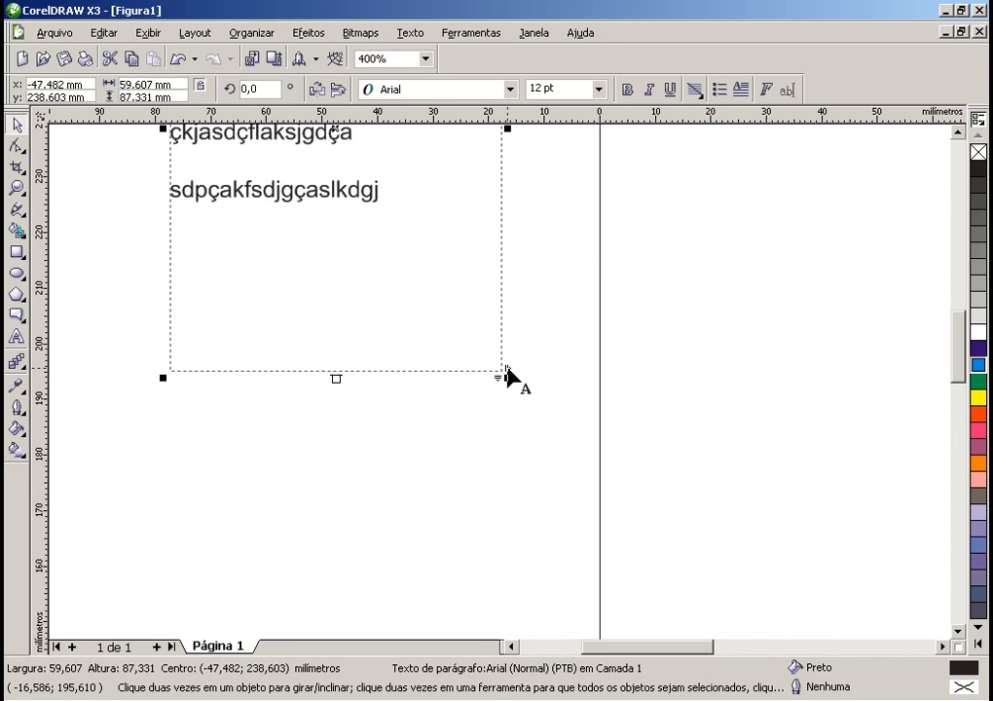
scroll(508, 378, "down", 2)
scroll(498, 381, "up", 1)
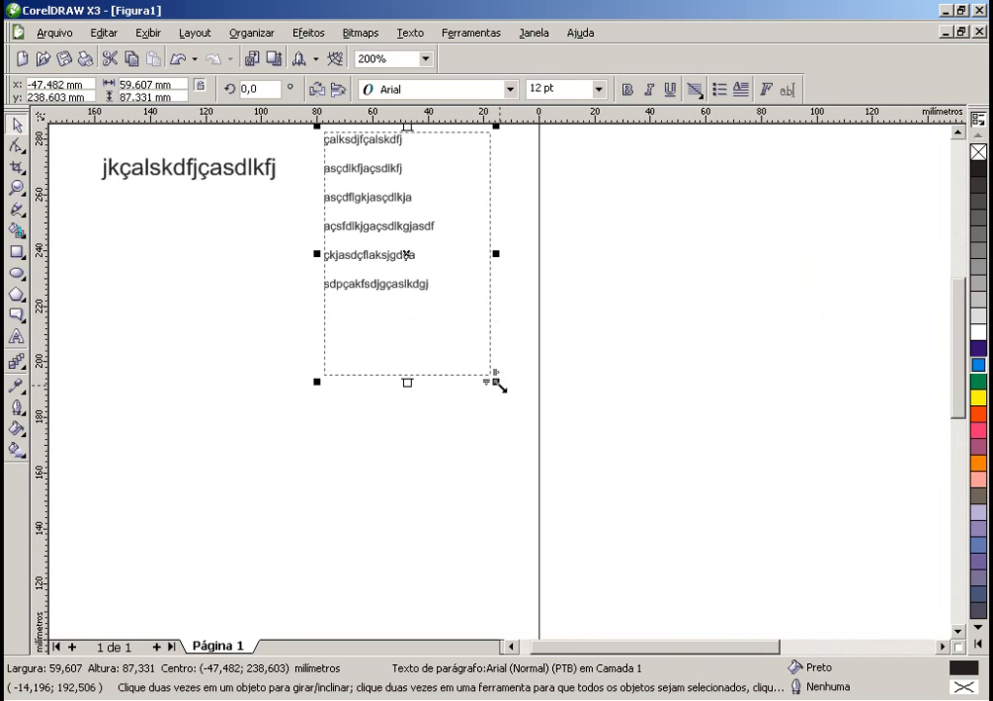
left_click_drag(484, 382, 644, 315)
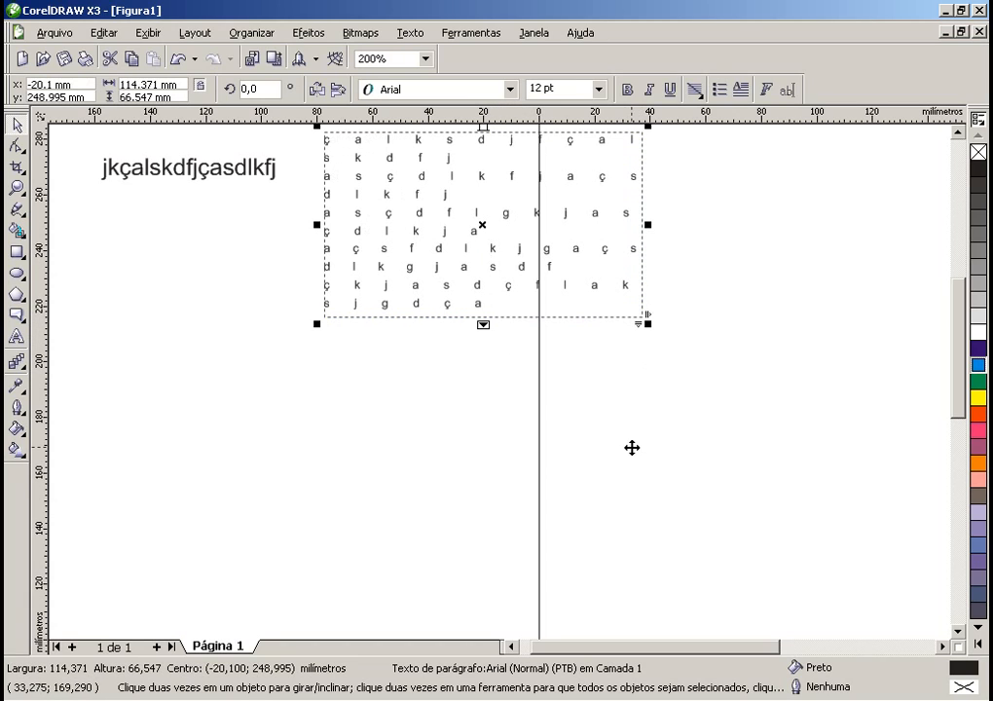
- Move the artistic text down so it sits below and to the left of the paragraph text frame
left_click(178, 172)
left_click_drag(216, 175, 241, 390)
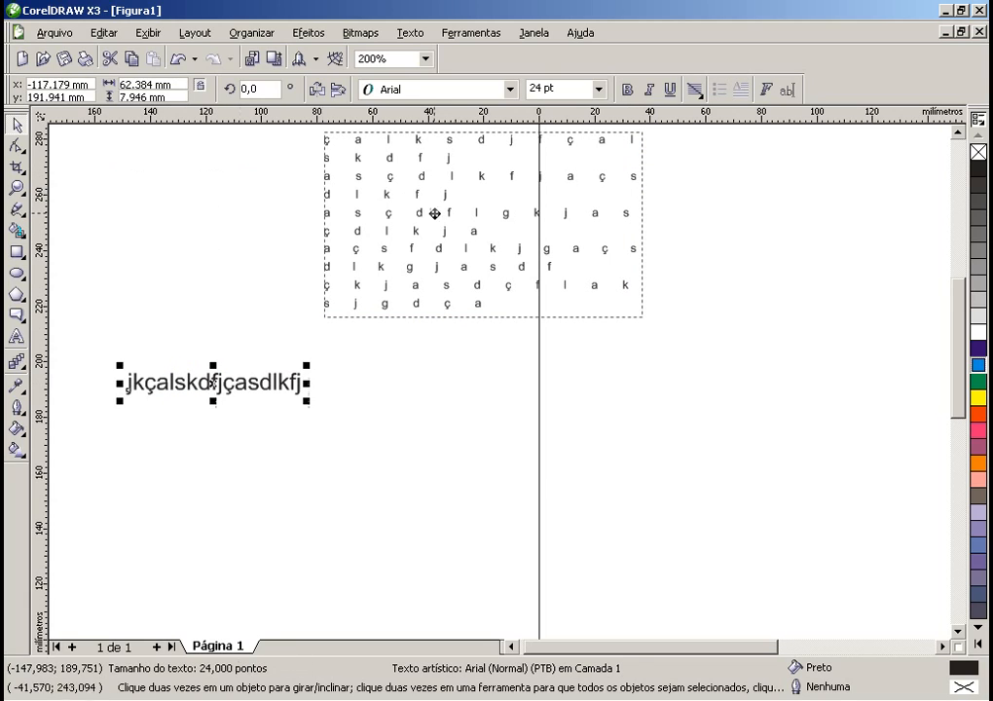
left_click(440, 195)
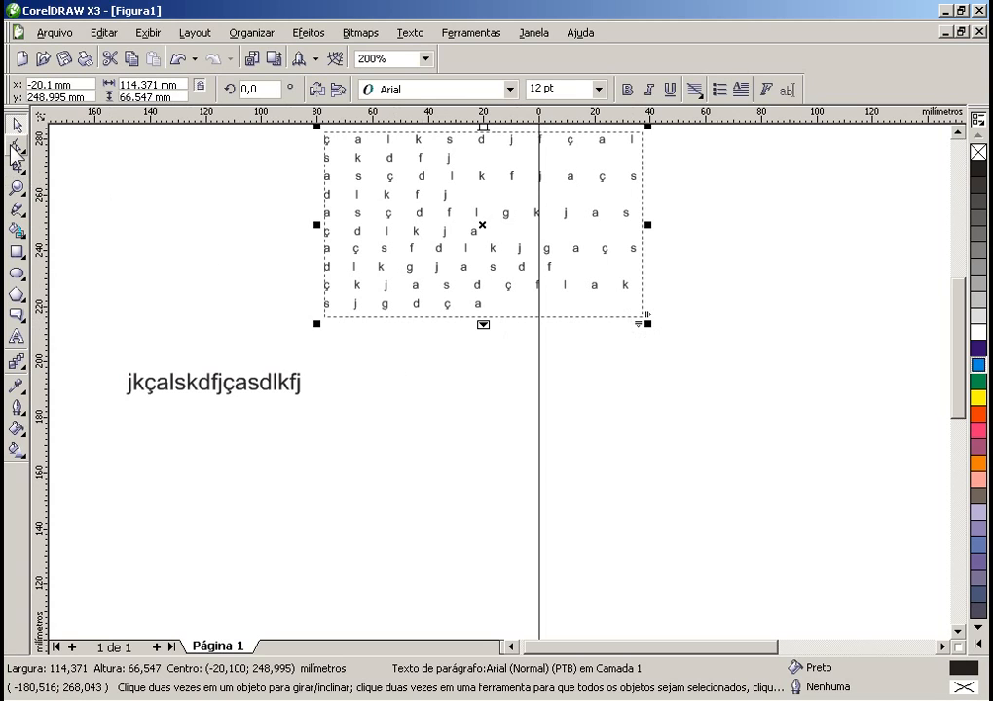
- Widen the artistic text's letter spacing with the Shape tool so the line spans about 93 mm
left_click(176, 395)
left_click(173, 384)
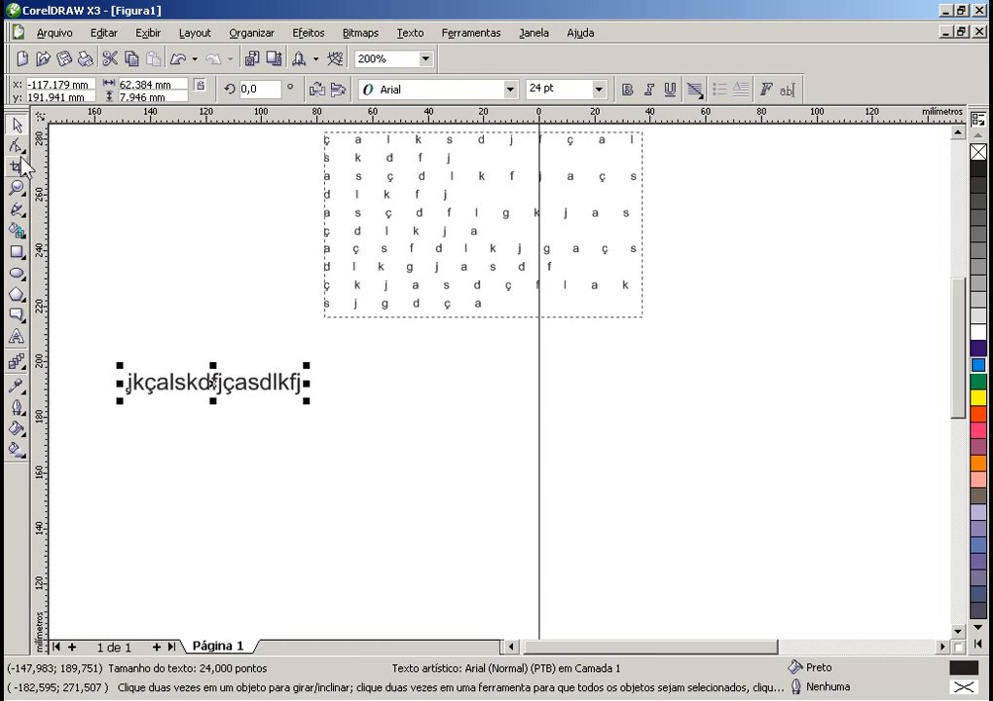
left_click(16, 146)
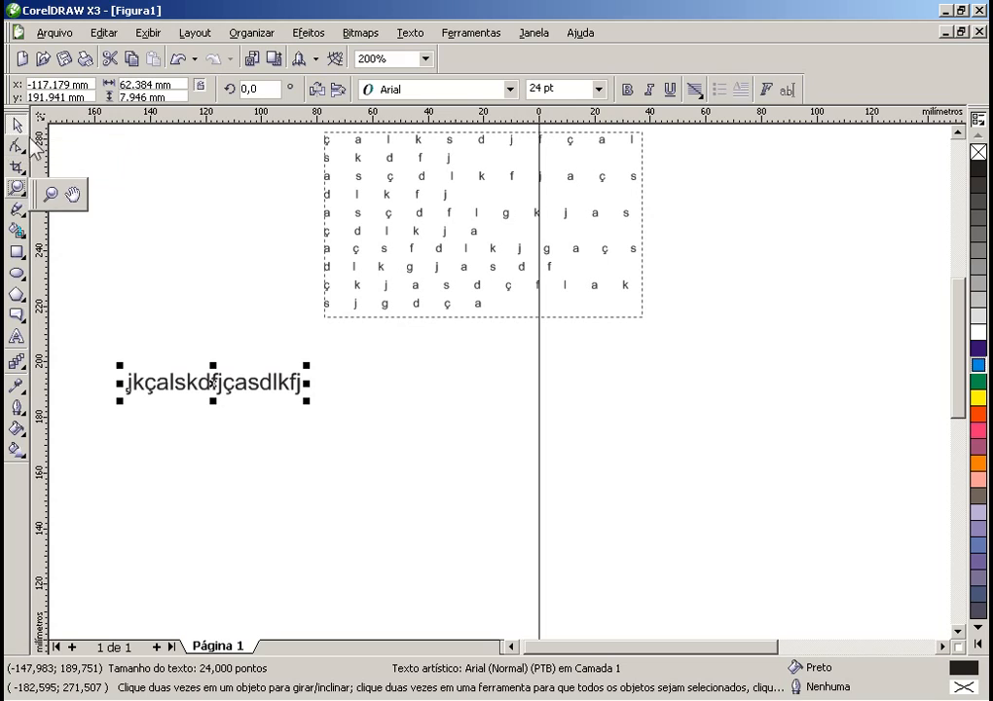
left_click(49, 151)
left_click_drag(305, 401, 581, 427)
left_click_drag(124, 401, 124, 470)
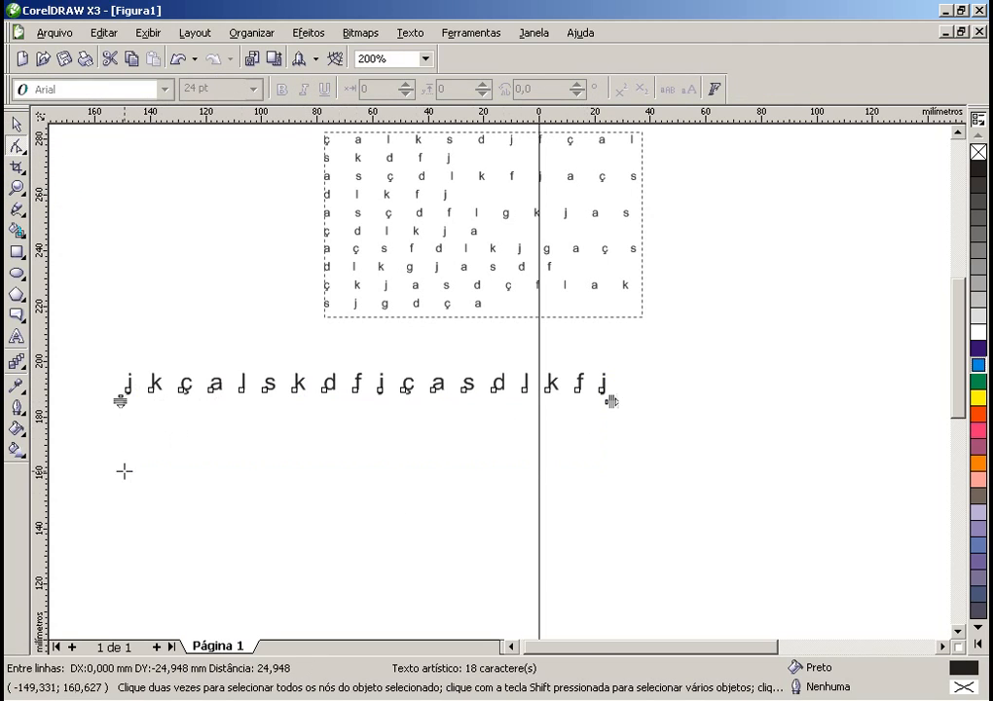
left_click_drag(612, 402, 383, 522)
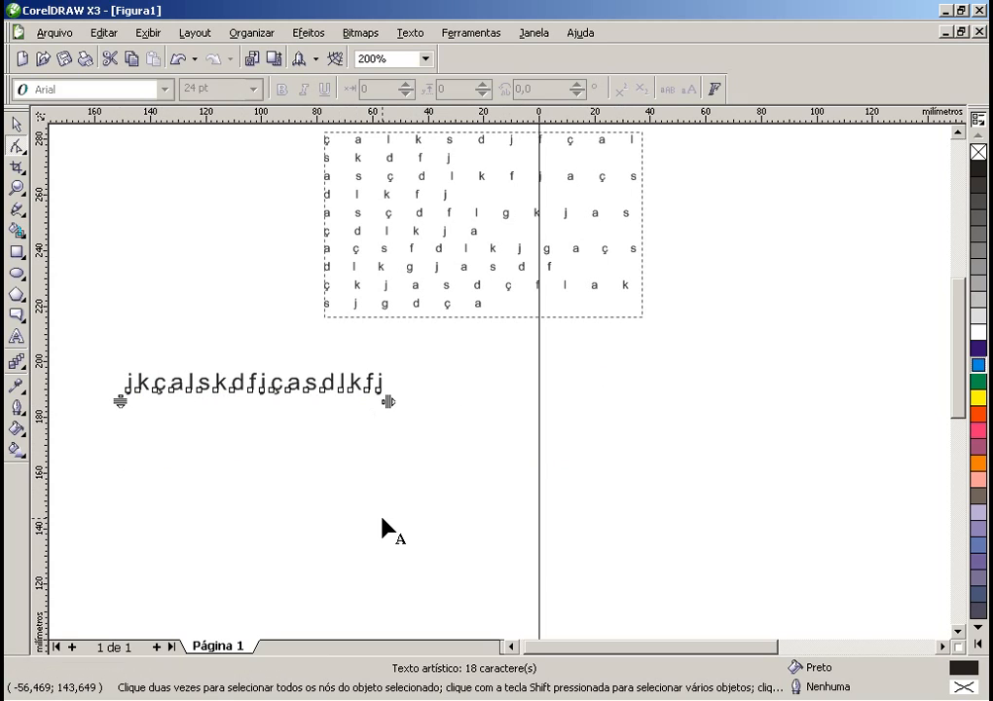
- View the character formatting settings and close them again
left_click(427, 35)
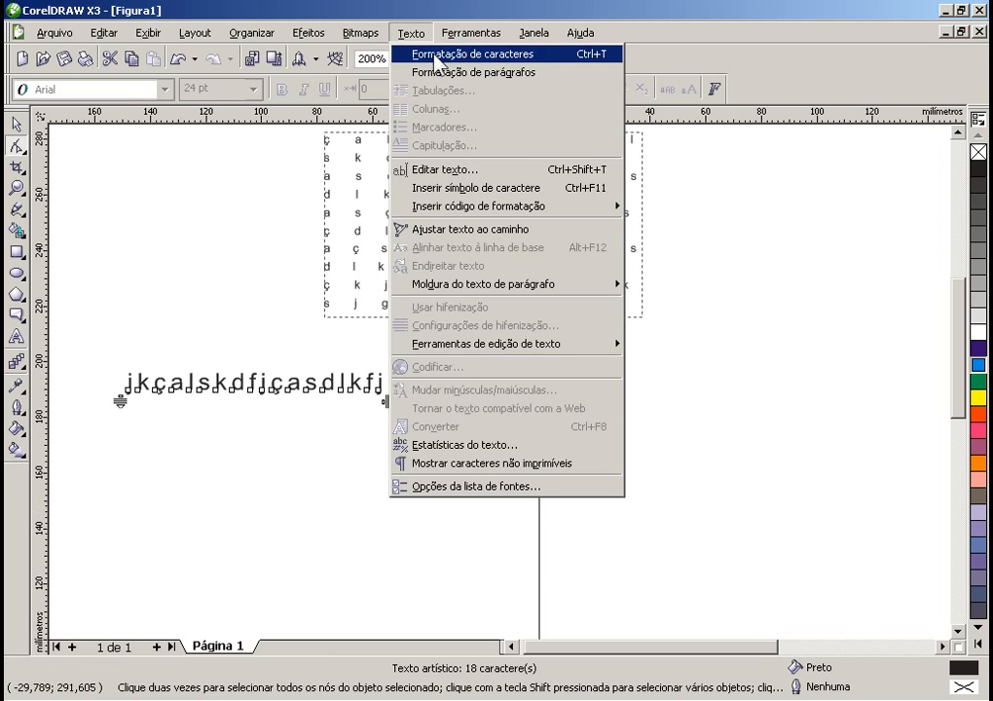
left_click(553, 56)
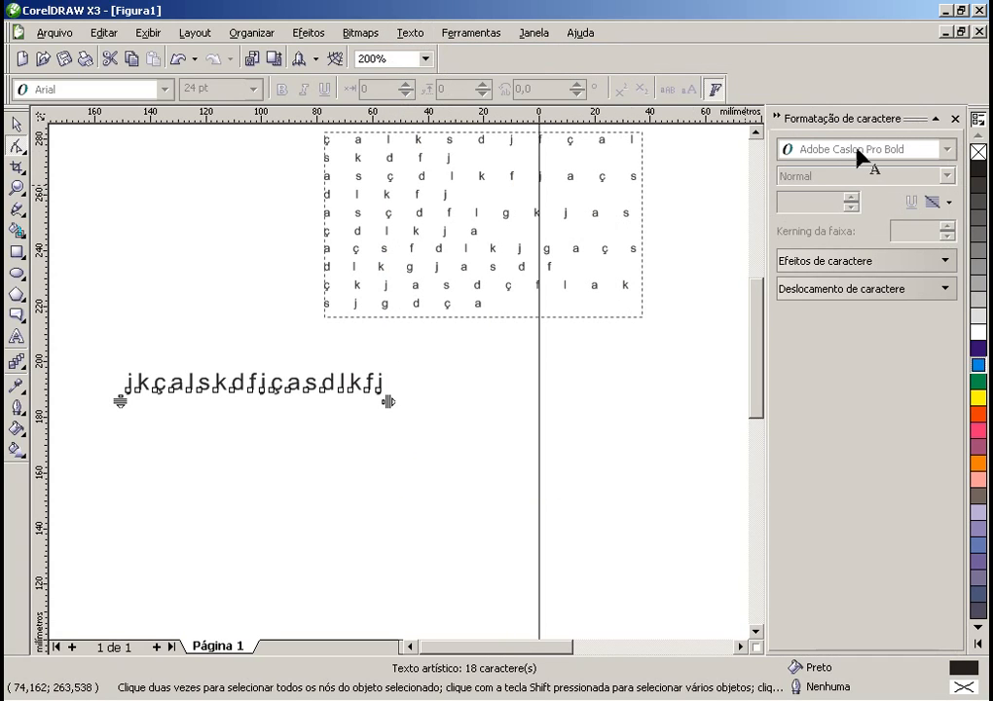
left_click(954, 119)
- Open the artistic text in the text editing dialog, check its extra options, and shift the dialog clear of the artistic text
left_click(413, 33)
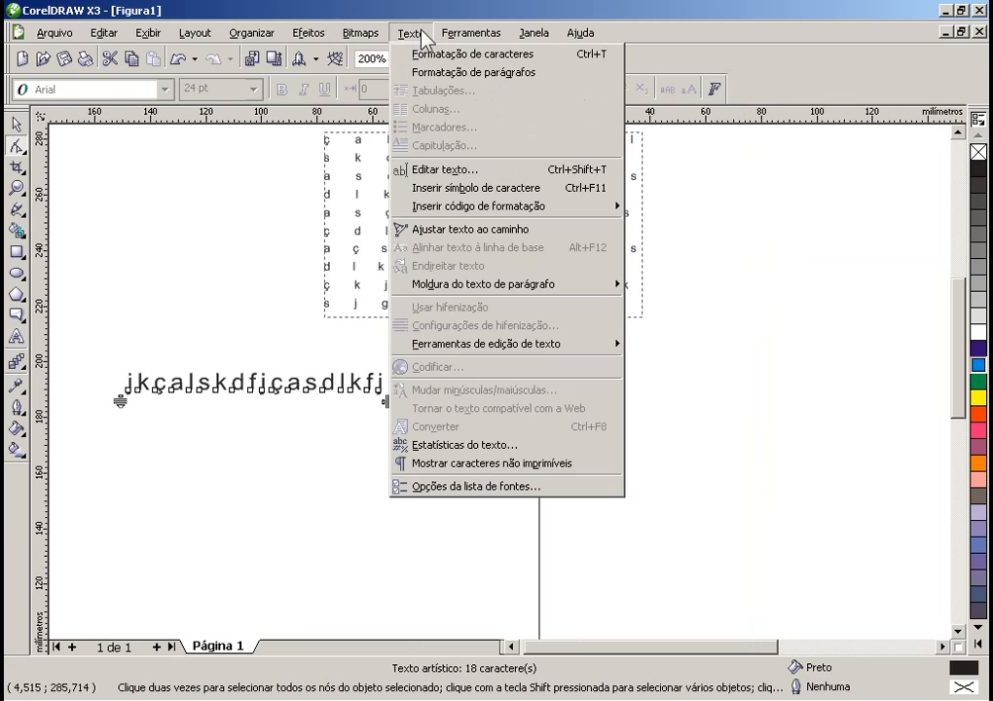
left_click(462, 171)
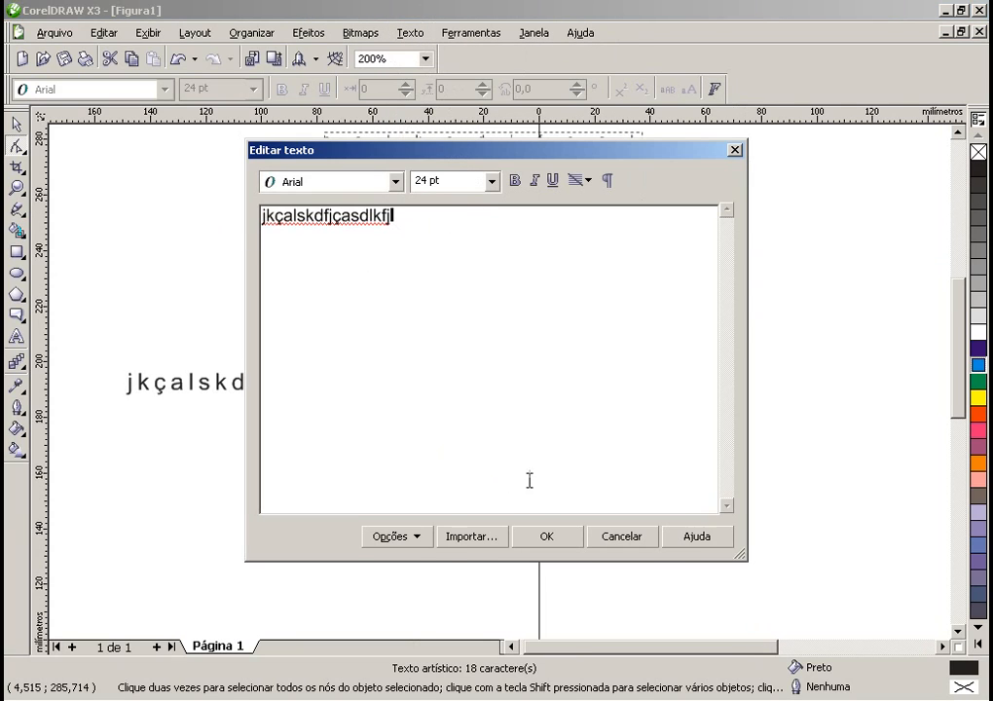
left_click(430, 536)
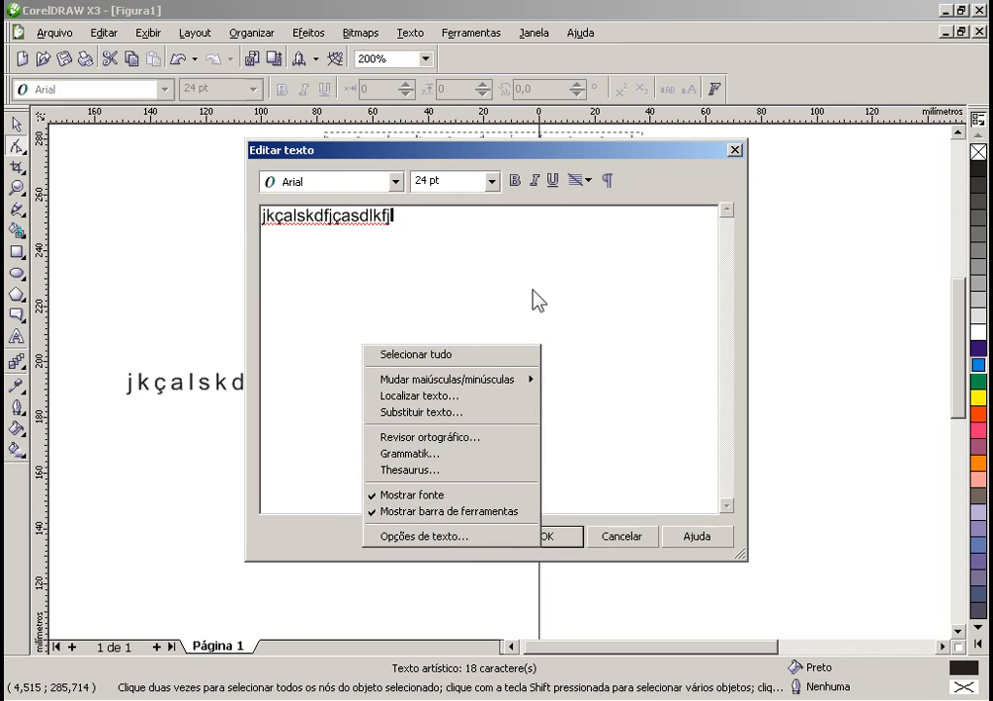
left_click(541, 227)
left_click_drag(519, 148, 652, 148)
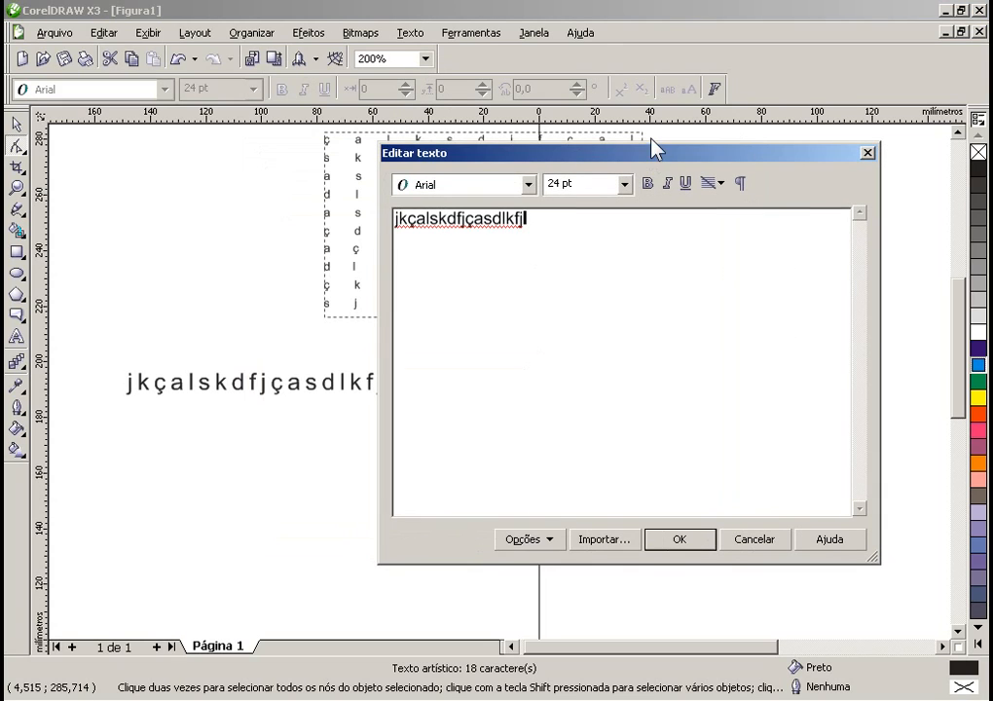
double_click(543, 225)
- Start importing a file into the text and browse to Dropbox > NetBeansProjects > autoescola impacto
left_click(599, 541)
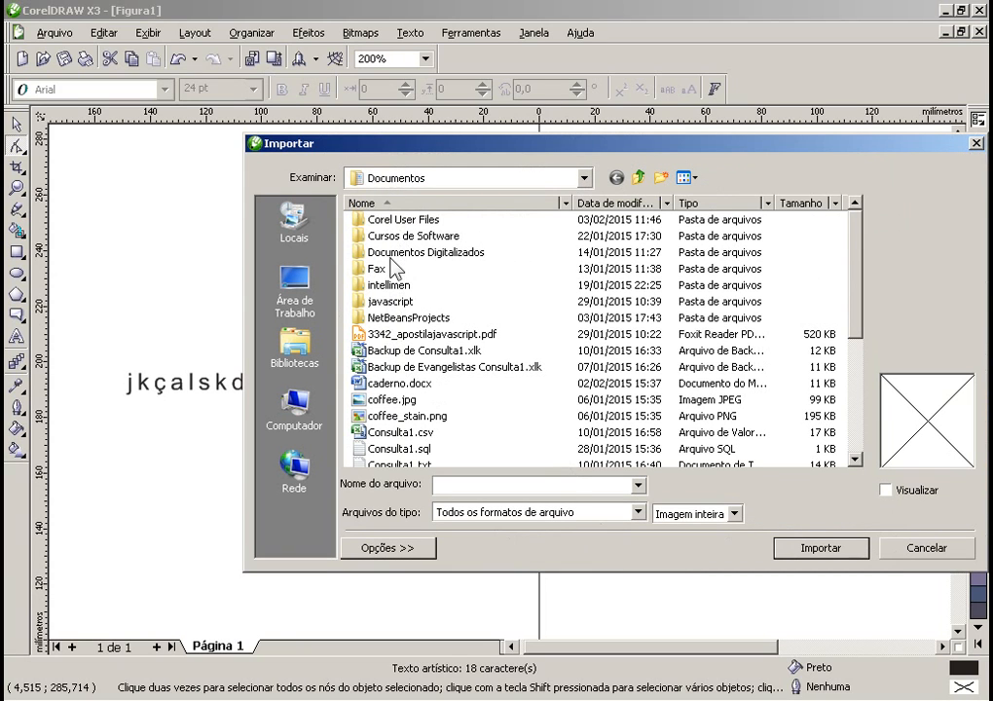
left_click(325, 278)
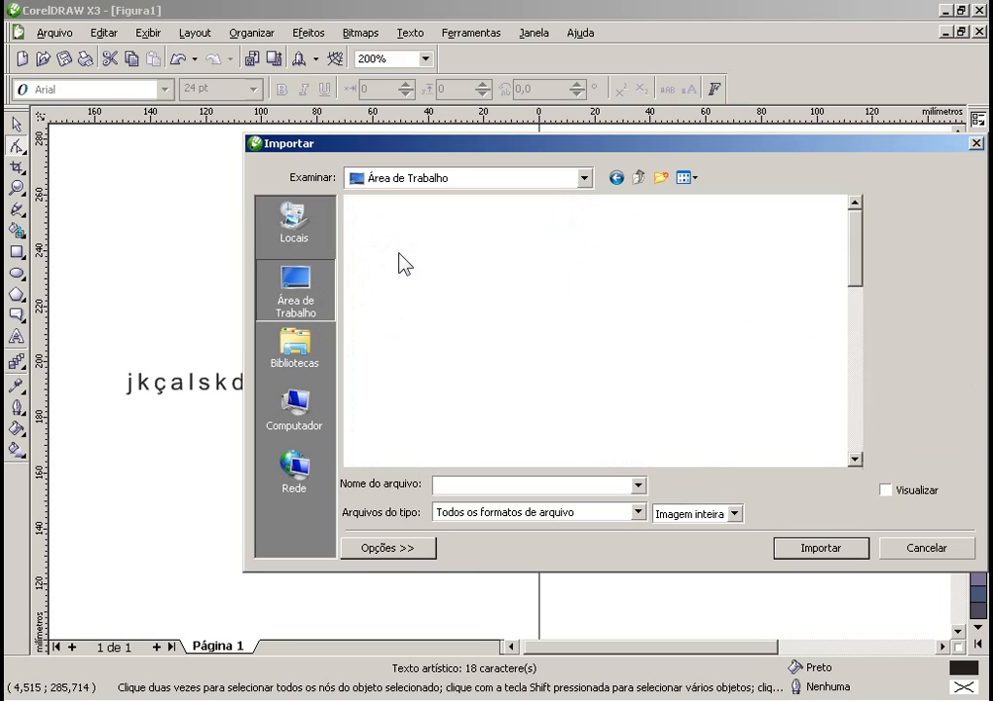
double_click(587, 236)
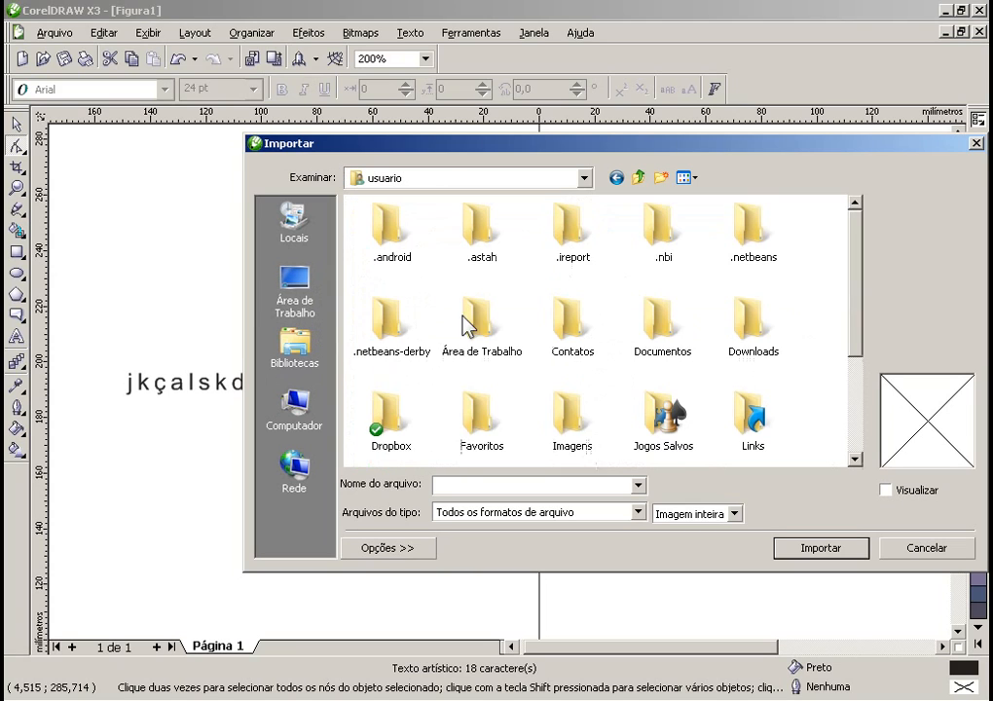
left_click(753, 335)
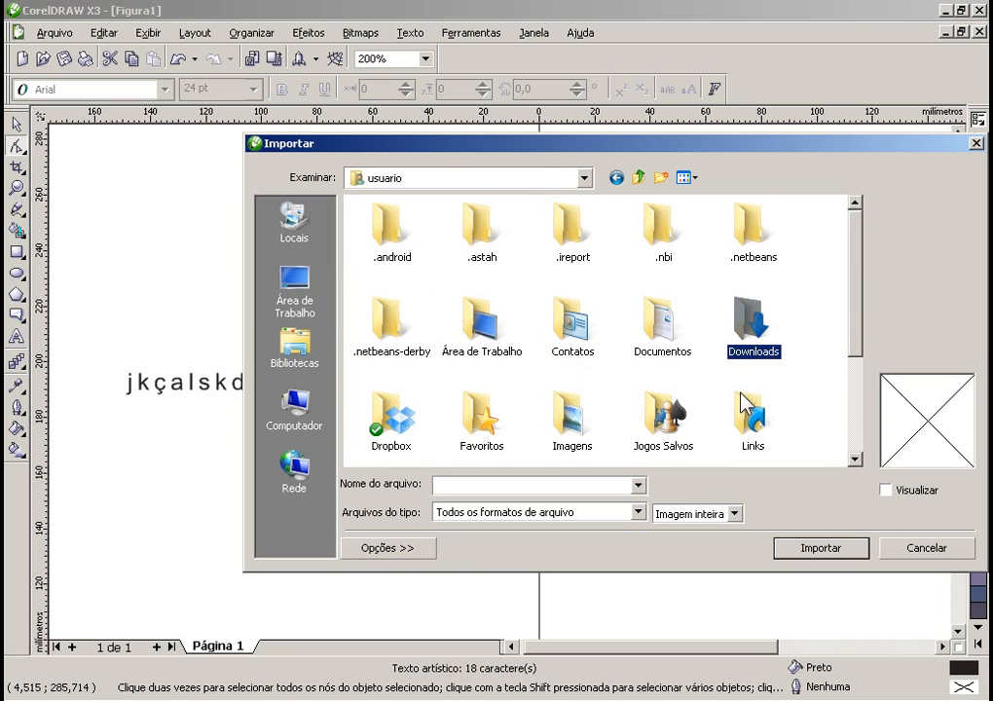
double_click(417, 428)
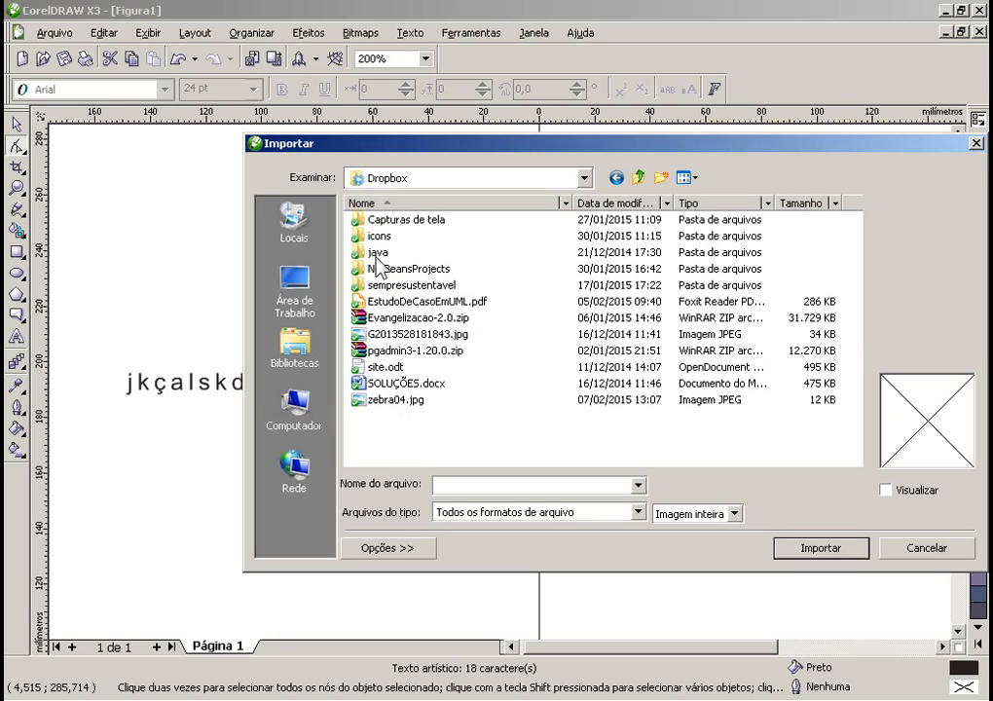
double_click(399, 269)
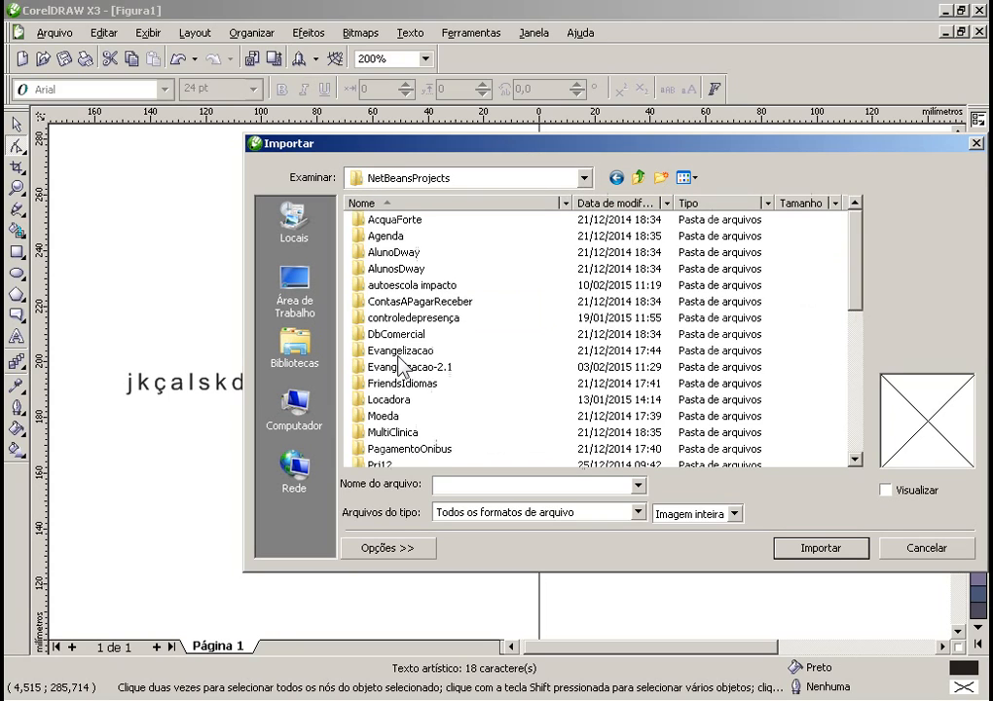
left_click(401, 288)
left_click(401, 287)
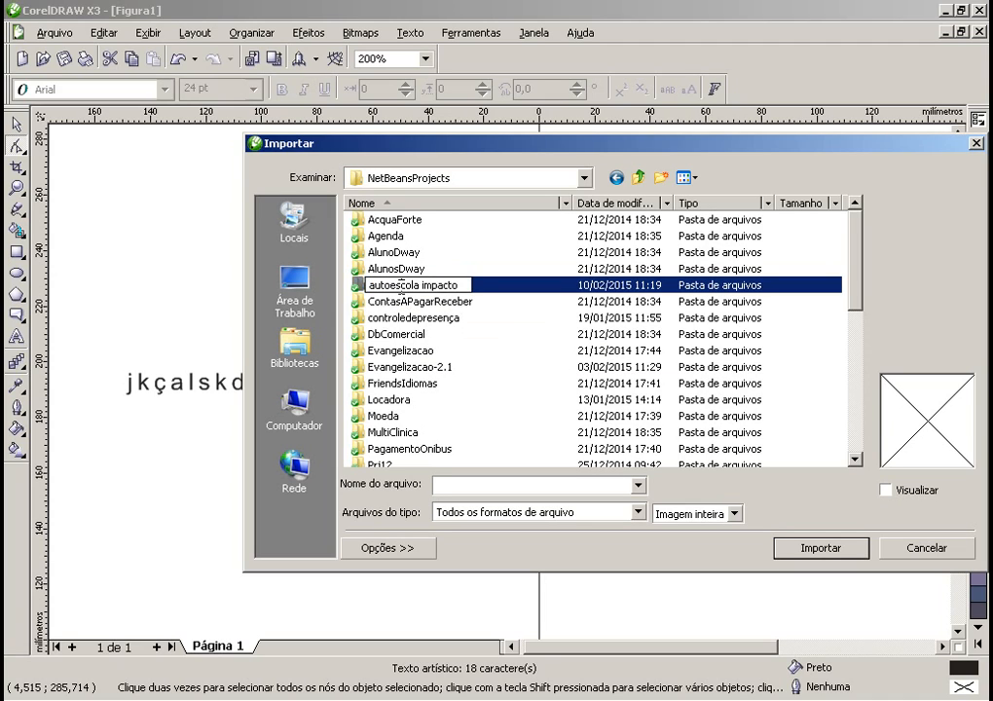
left_click(356, 289)
key("Return")
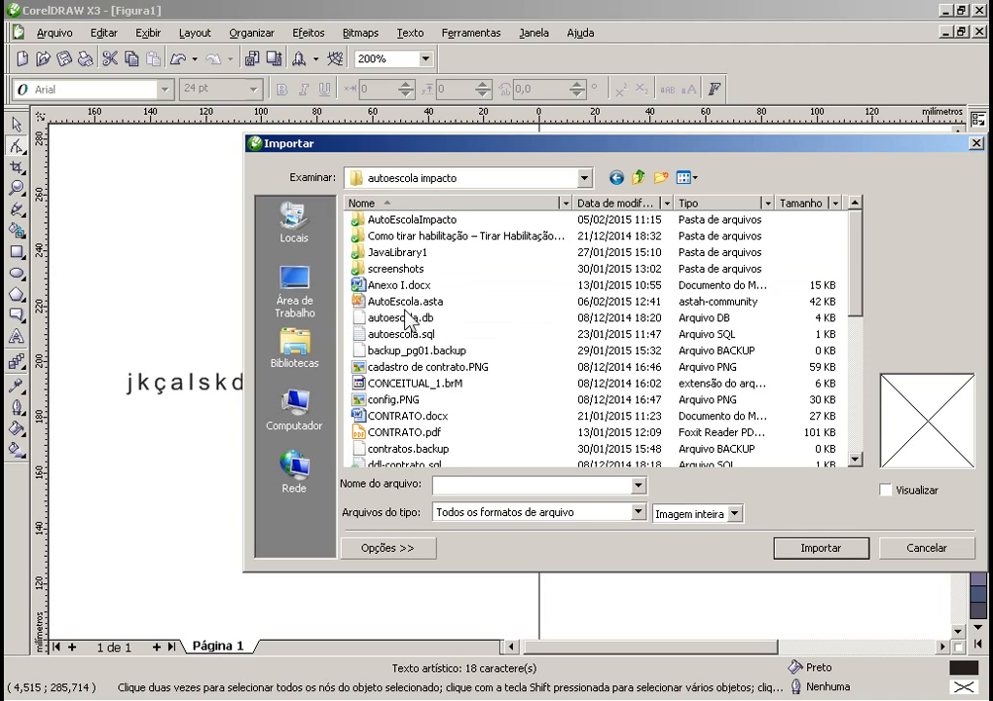
- Try to import autoescola.sql into the artistic text
left_click(416, 335)
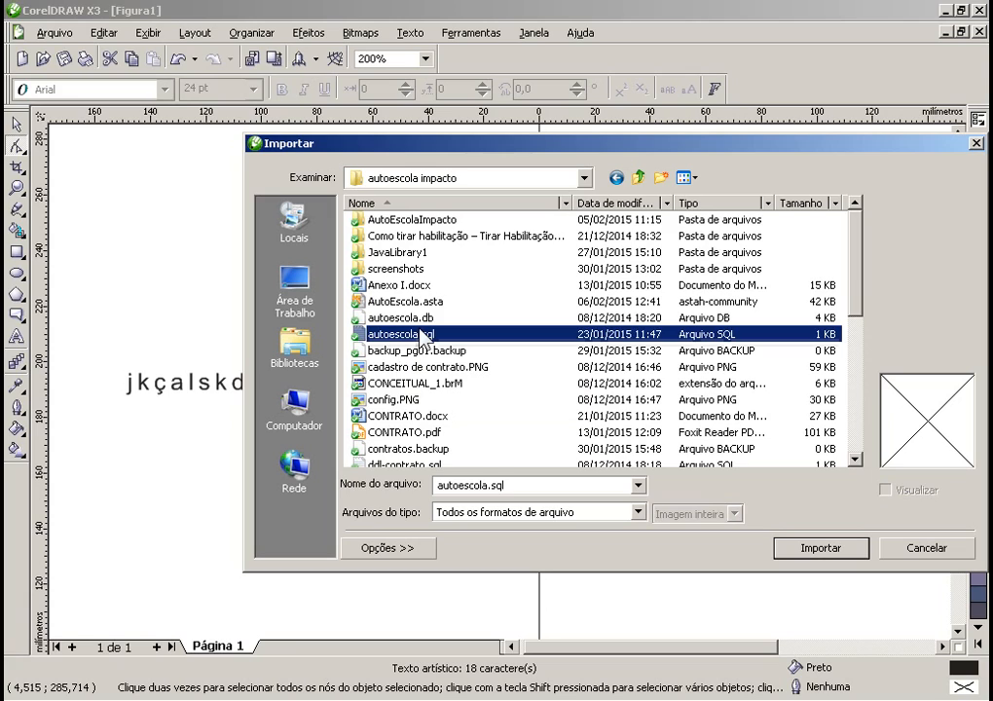
left_click(819, 548)
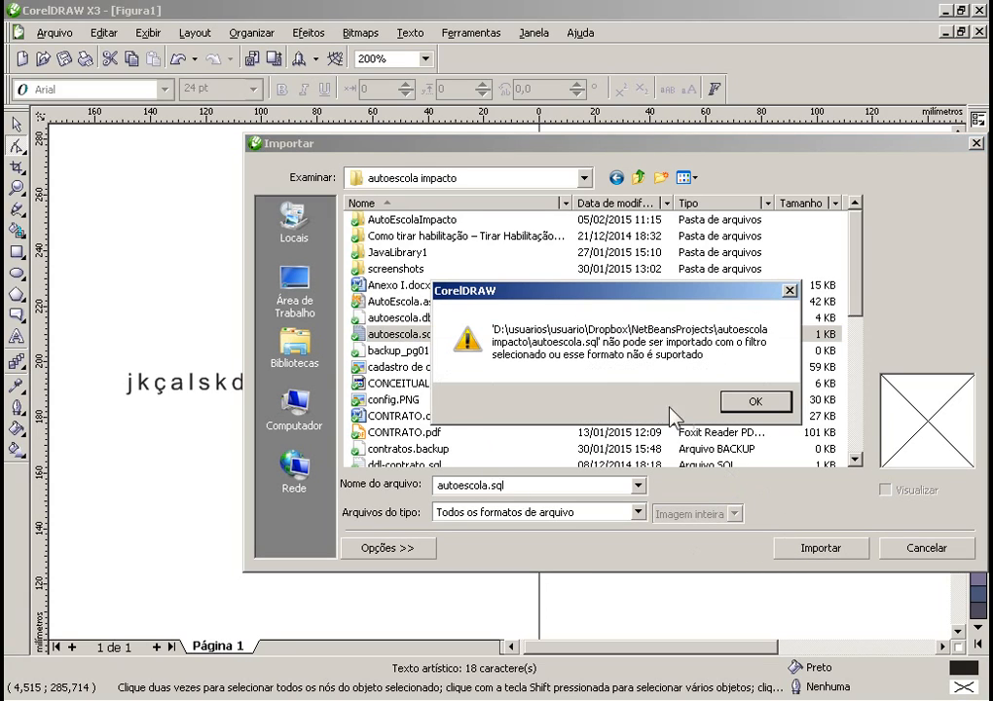
left_click(754, 413)
- Import Ideia.txt into the text, keeping fonts and formatting with forced CMYK black, and accept the text edit
left_click(438, 383)
scroll(450, 452, "down", 4)
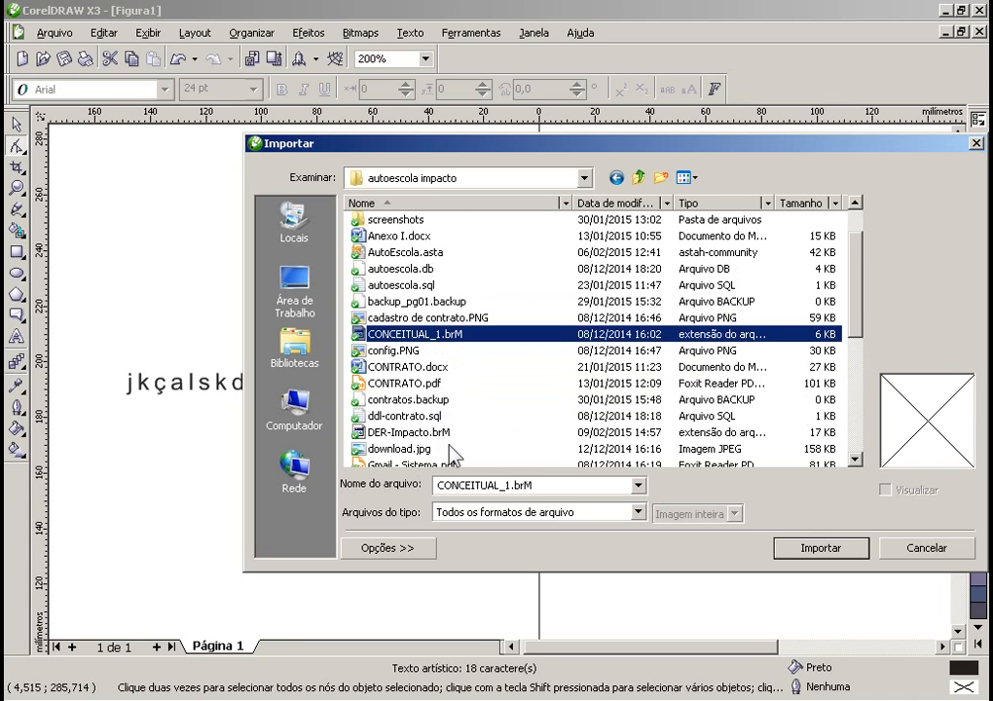
left_click(409, 367)
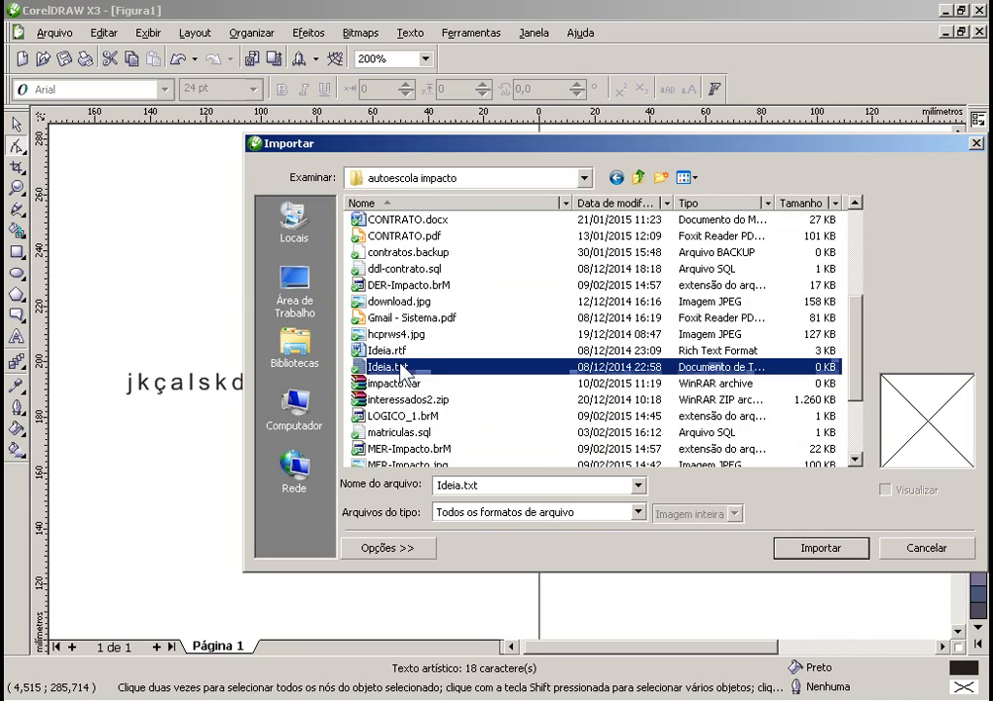
left_click(793, 546)
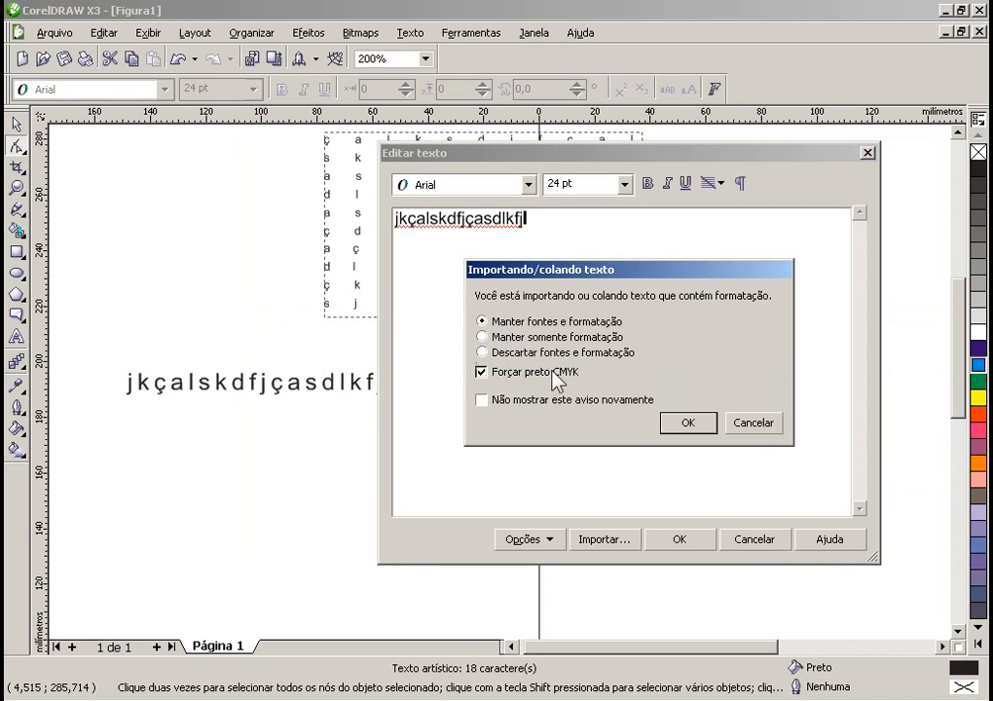
left_click(682, 423)
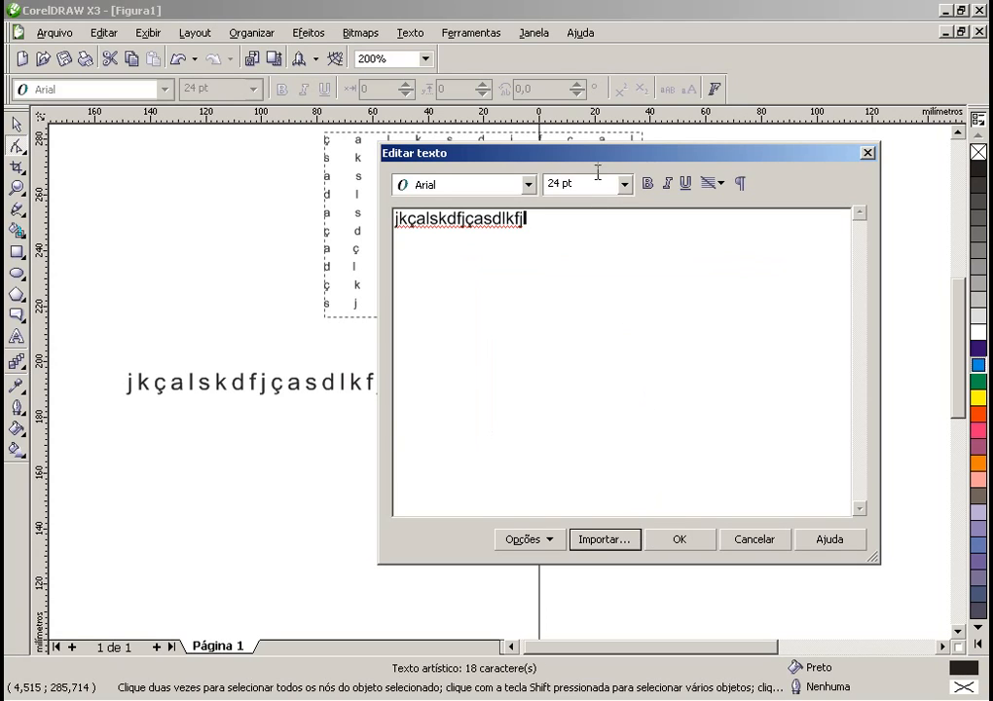
left_click_drag(594, 152, 554, 146)
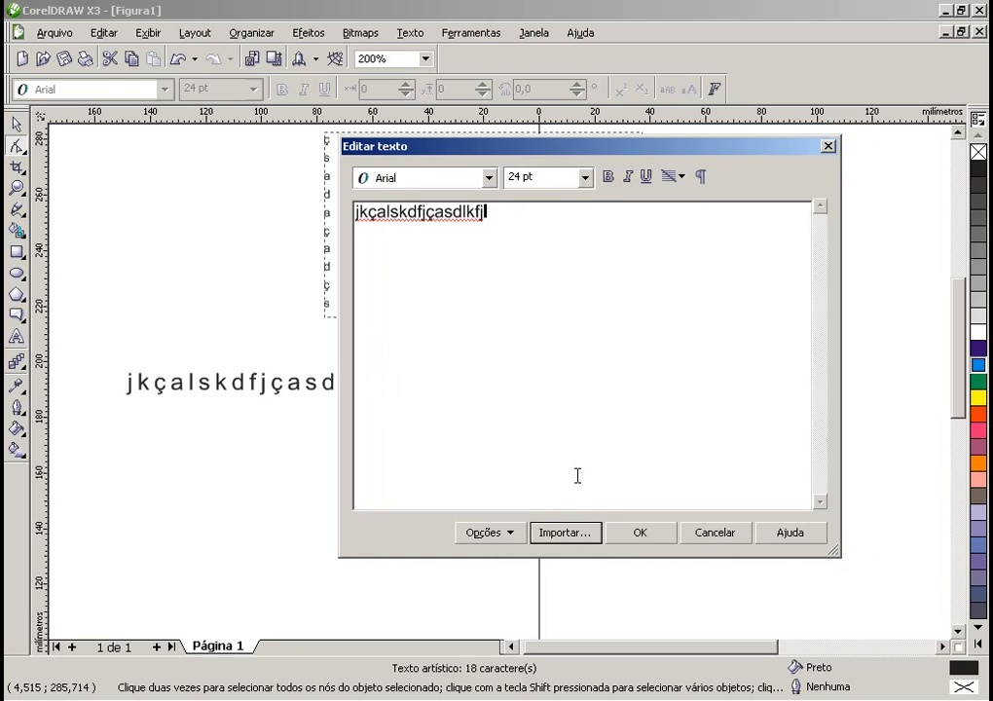
left_click(635, 533)
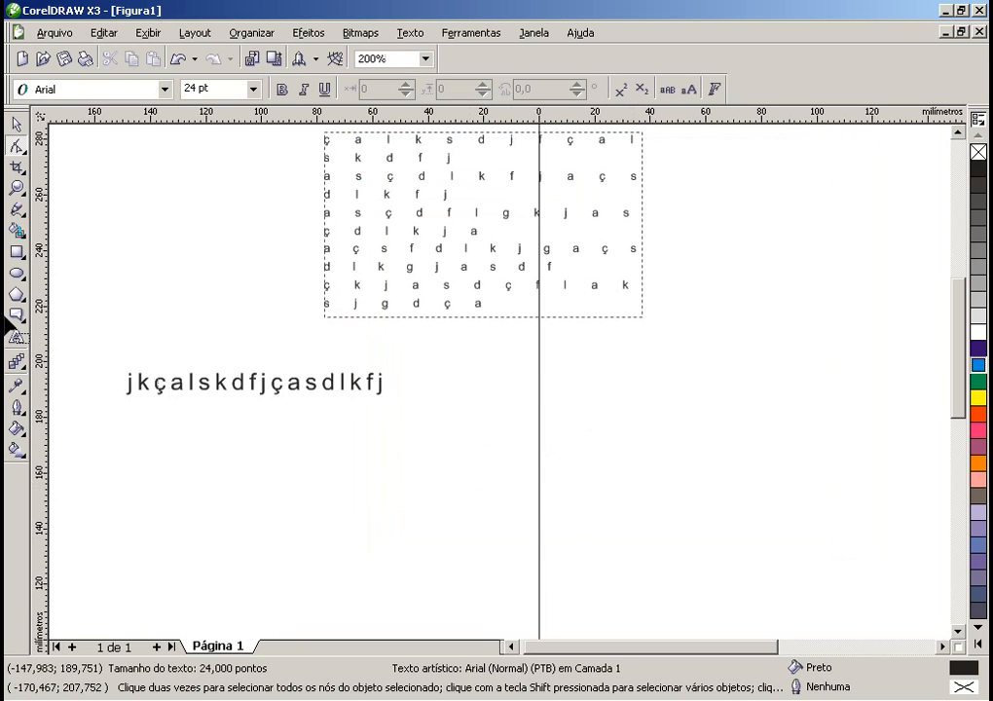
- Delete the paragraph text frame above the artistic text
left_click(16, 124)
left_click(338, 213)
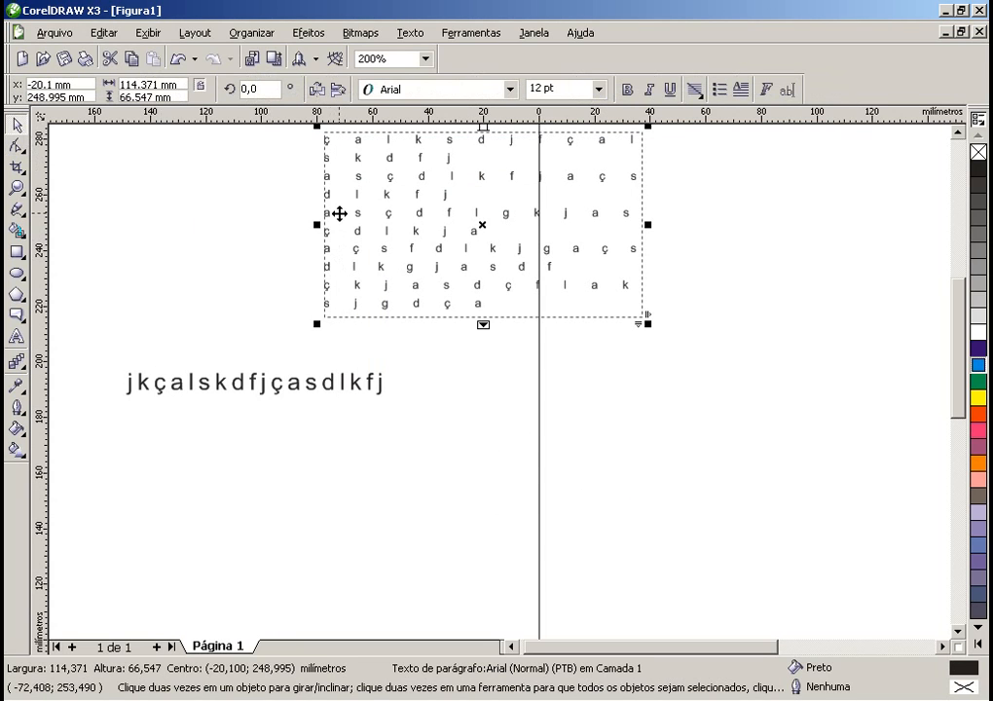
key("Delete")
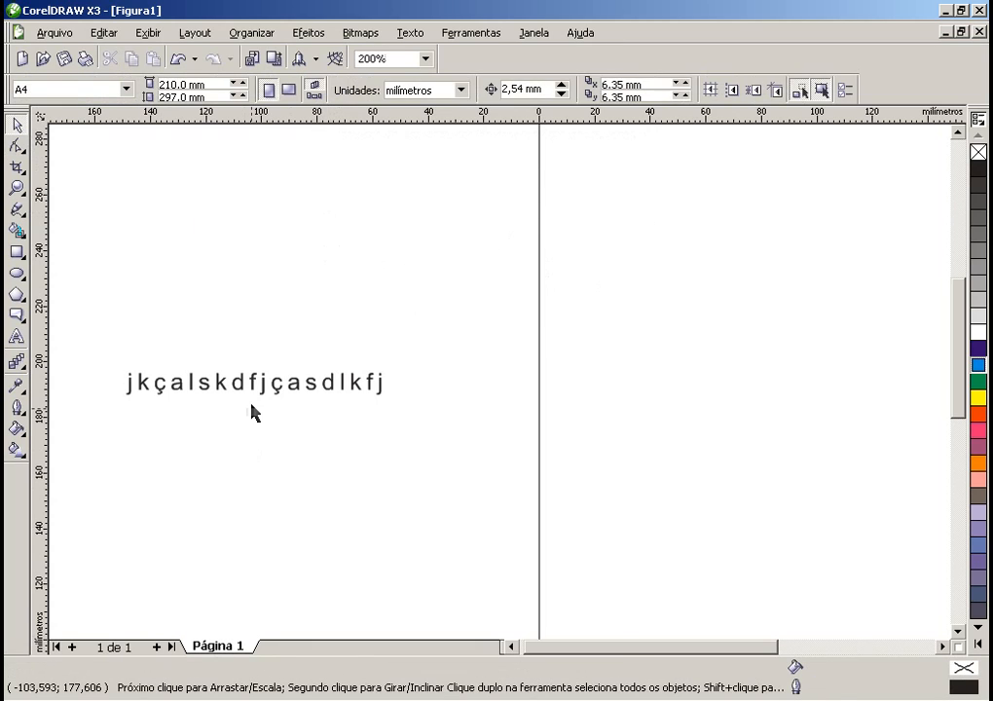
- Fill the artistic text with red (Vermelho) and deselect it
left_click(257, 381)
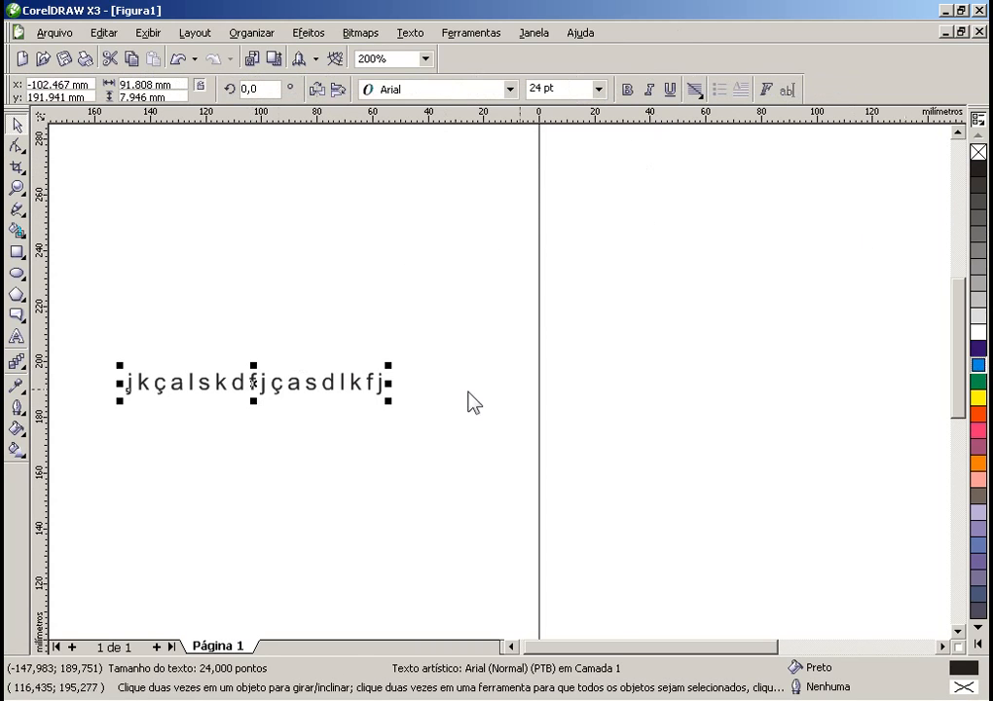
left_click(978, 413)
left_click(533, 375)
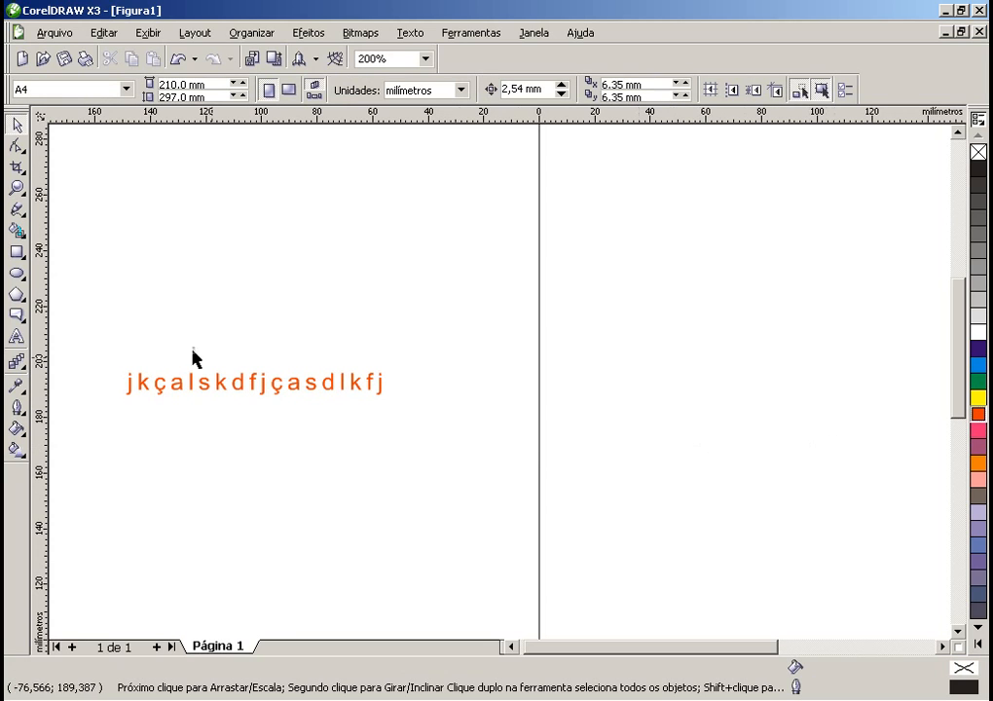
- Move the red text up and right, and stretch it taller and wider to about 163 × 61 mm
left_click_drag(227, 386, 399, 480)
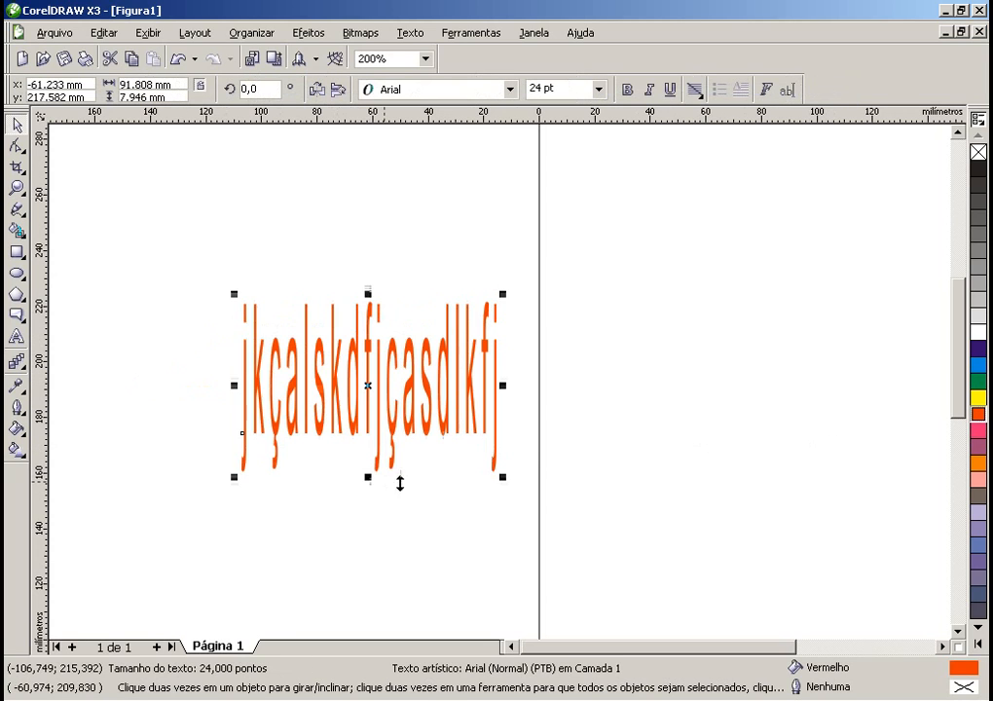
left_click_drag(503, 386, 698, 385)
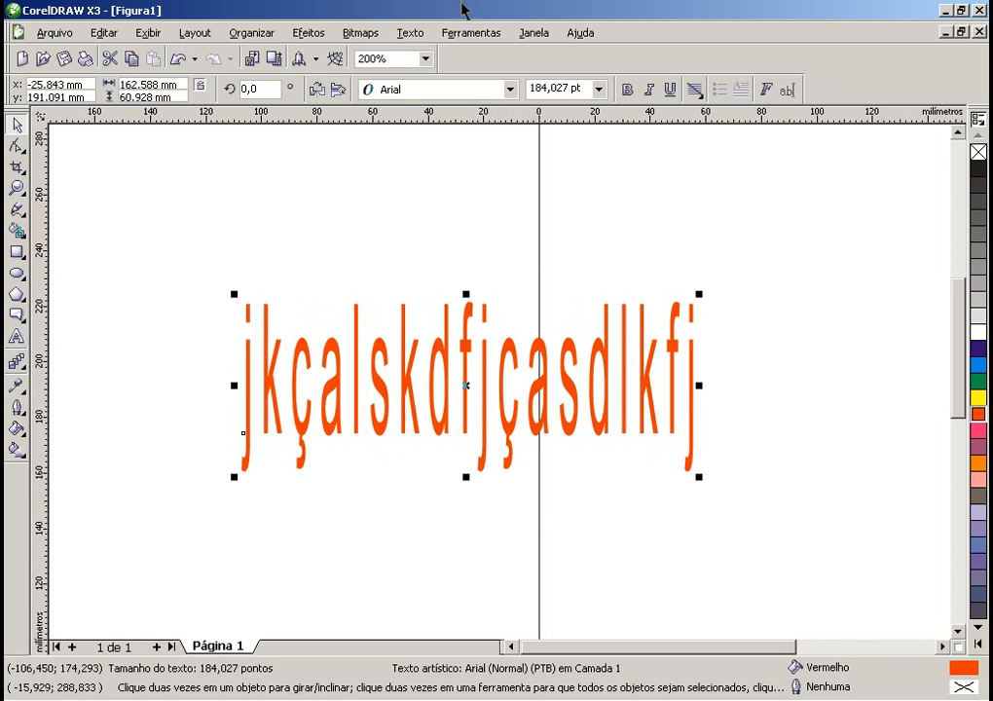
- Set the artistic text's font size to 17 pt
left_click(584, 89)
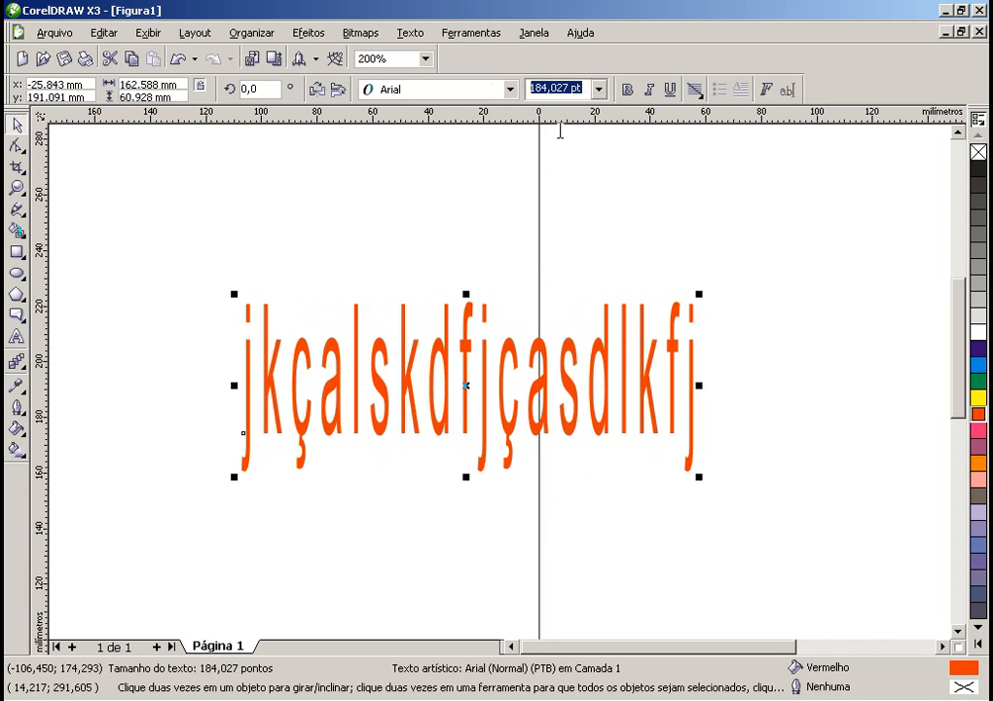
type("17")
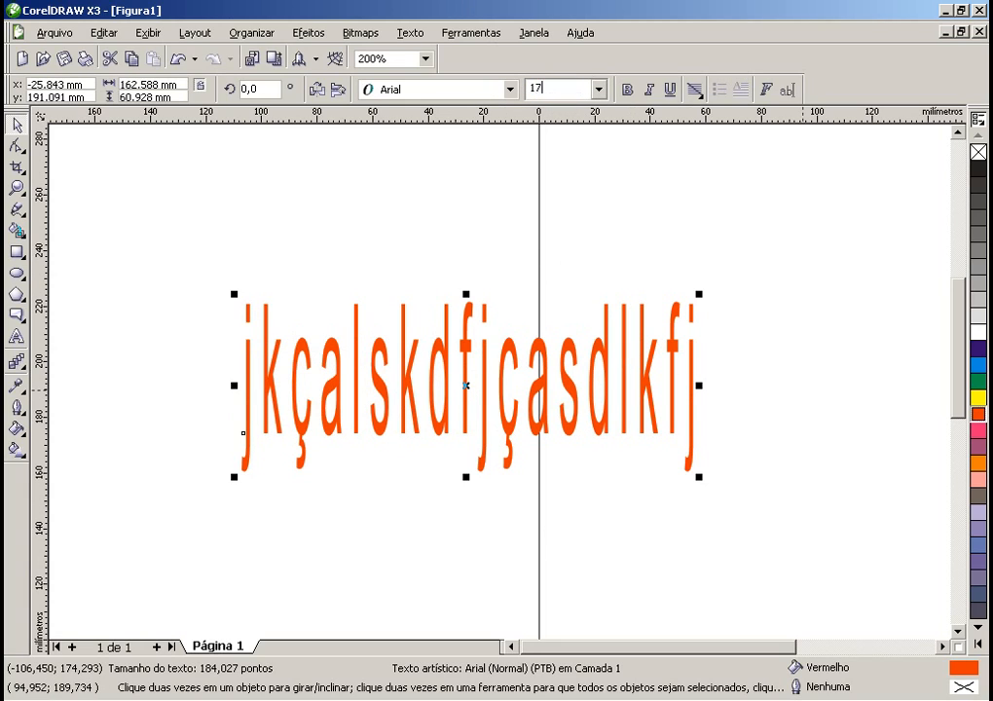
key("Return")
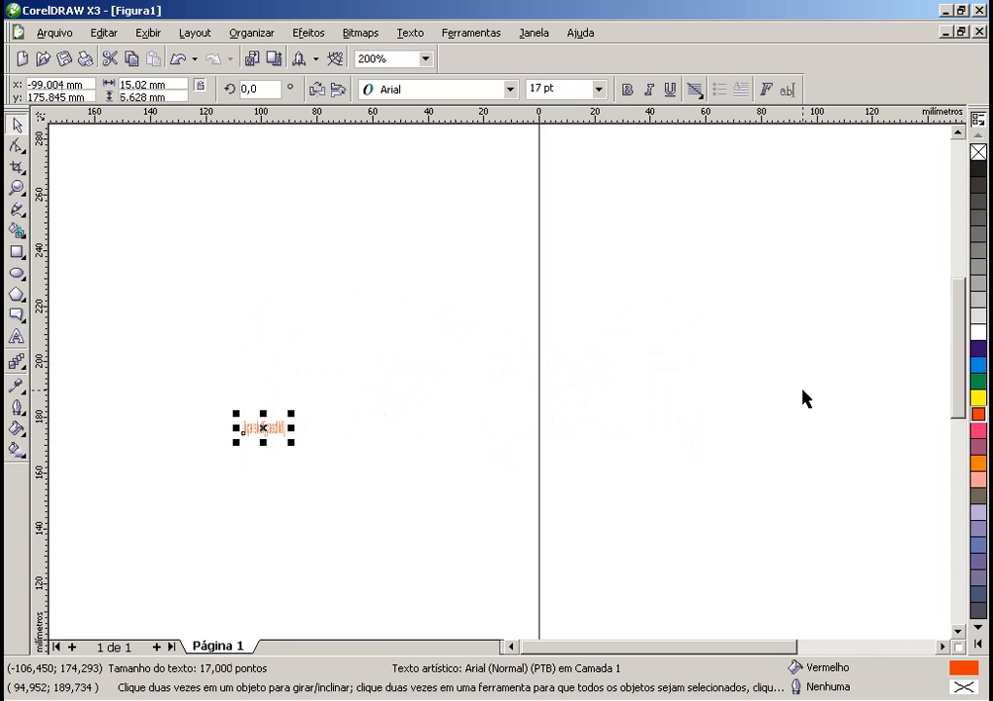
- Make the artistic text bold and scale it up proportionally to about 100 × 34 mm
left_click(627, 90)
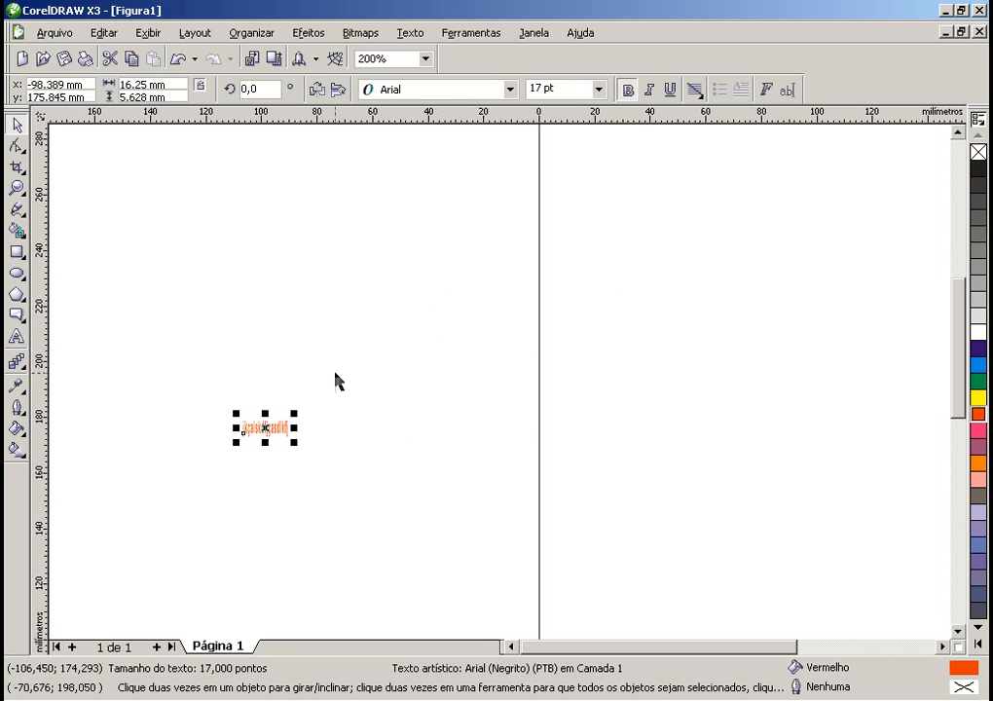
left_click_drag(296, 412, 529, 333)
- Make the artistic text italic and underlined, and align it to the center
left_click(649, 89)
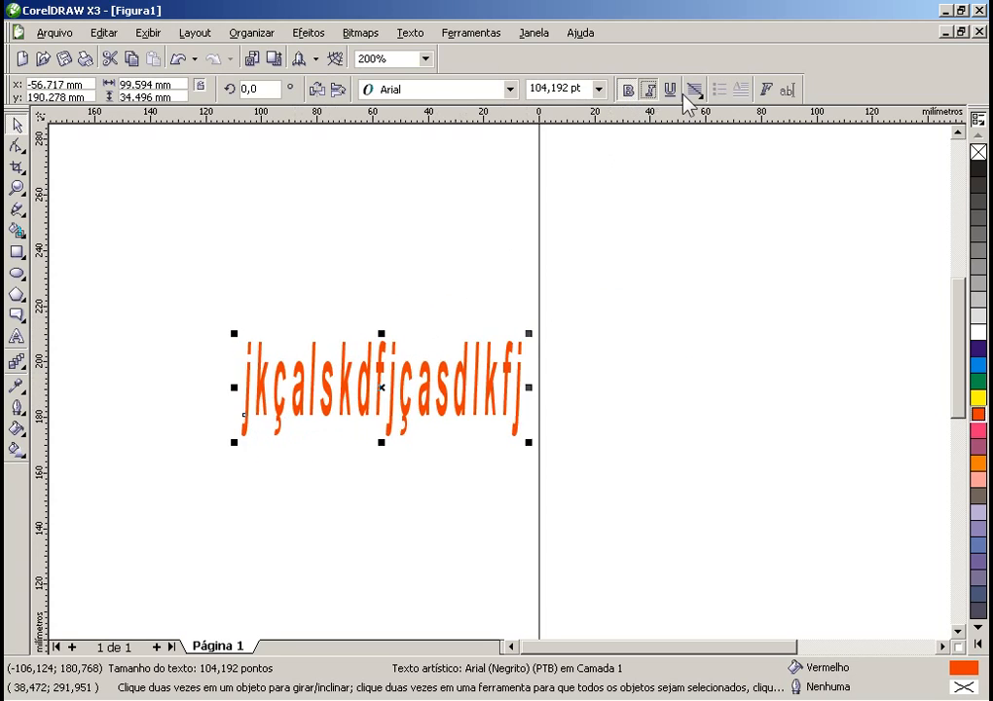
left_click(671, 93)
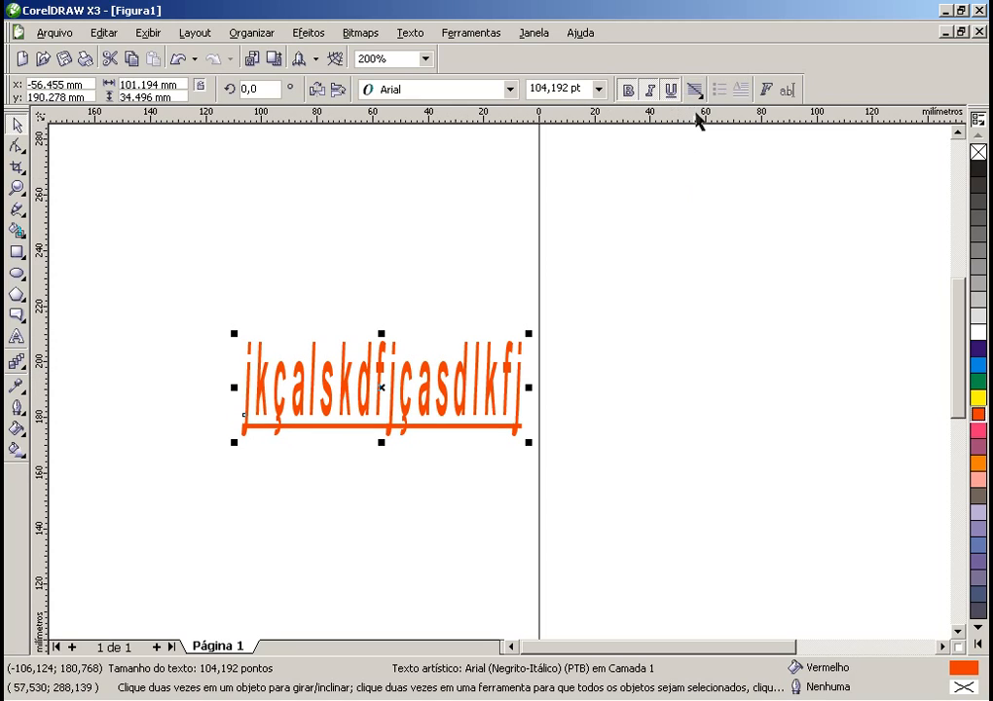
left_click(694, 91)
left_click(723, 149)
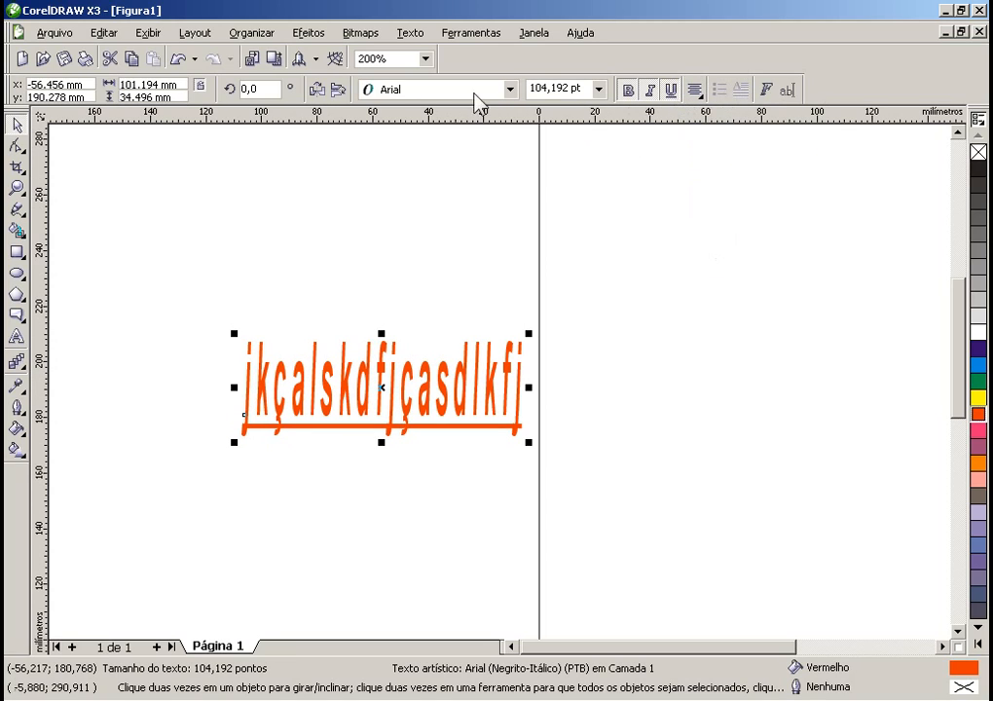
- Change the artistic text's font to Arial Black
left_click(404, 91)
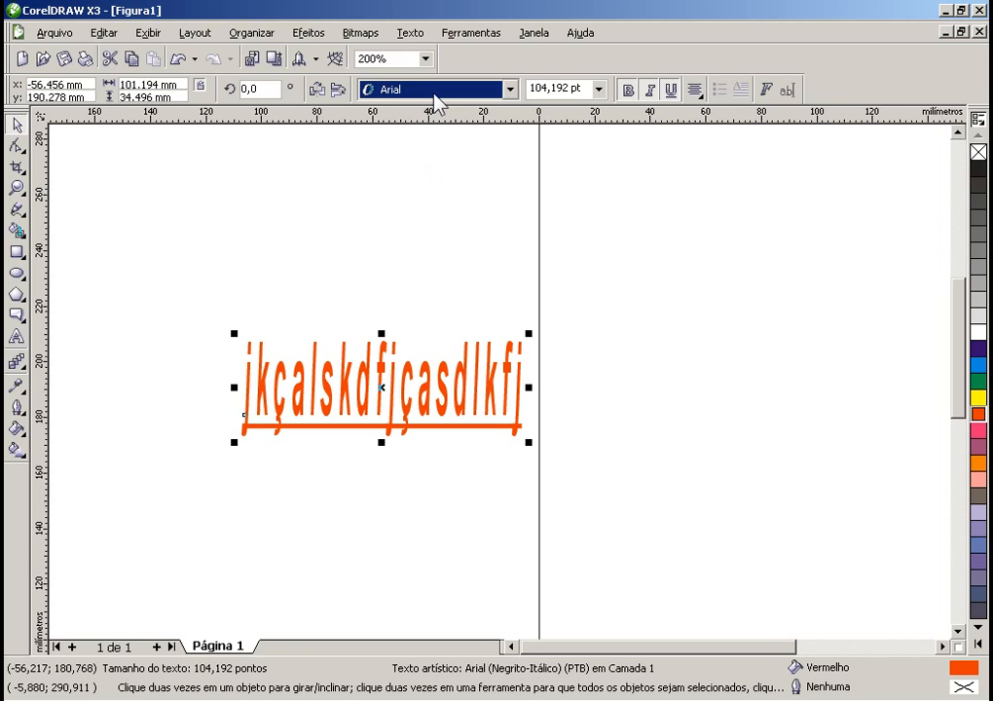
left_click(436, 98)
left_click(446, 168)
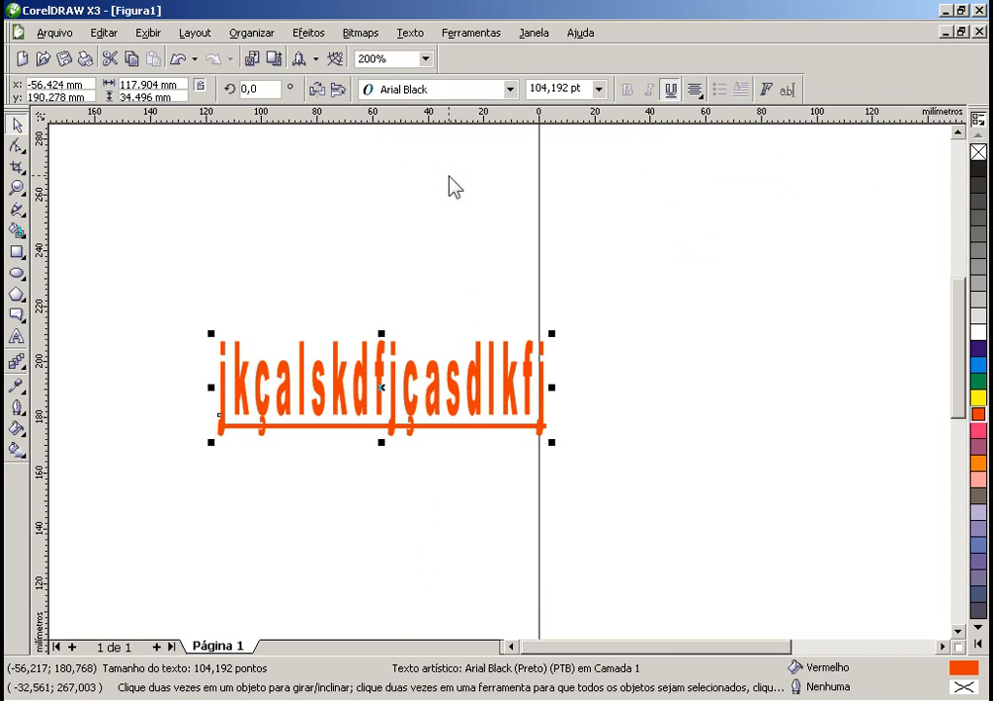
- Delete the orange artistic text from the drawing
left_click(449, 186)
left_click(407, 370)
key("Delete")
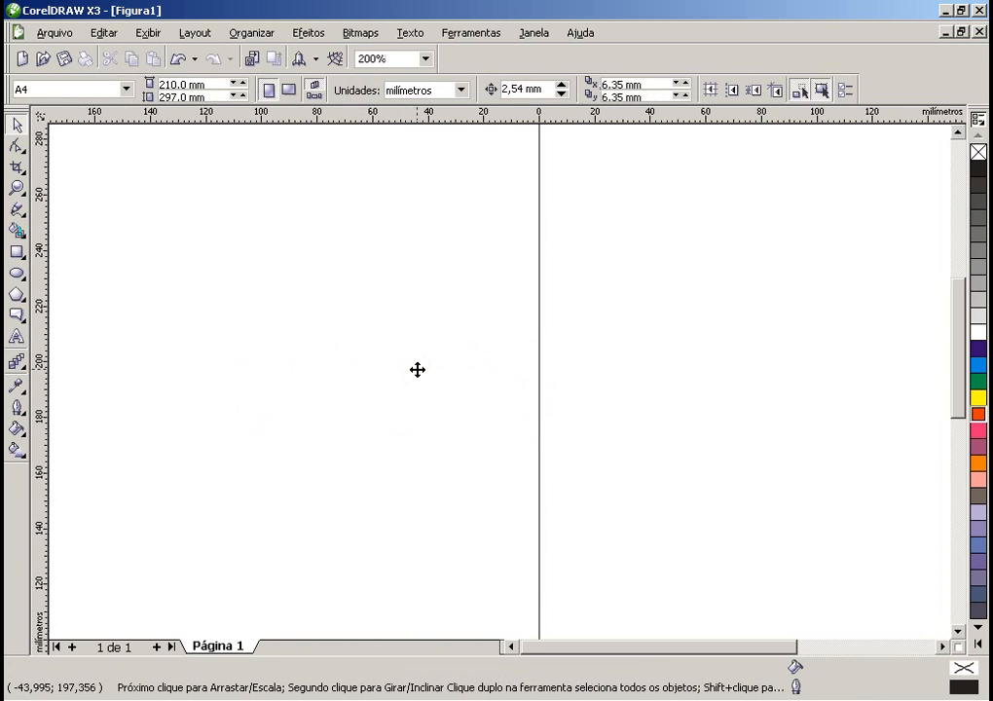
left_click(17, 362)
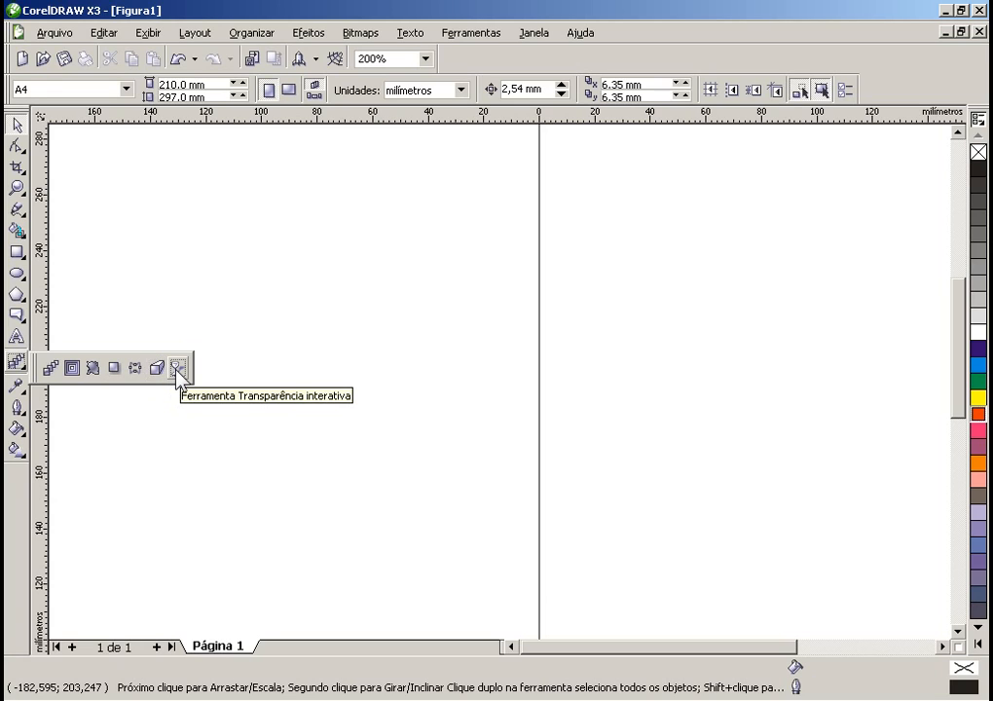
left_click(210, 338)
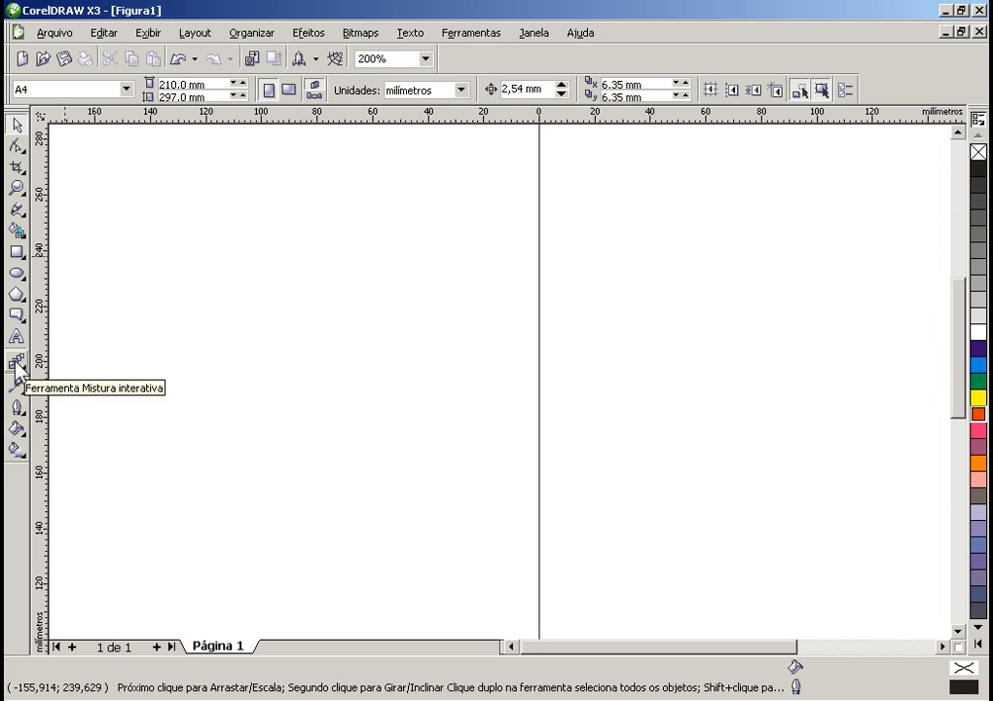
- Draw a rectangle about 34 × 50 mm to the left of the page and fill it with purple
left_click(17, 252)
left_click_drag(117, 198, 212, 335)
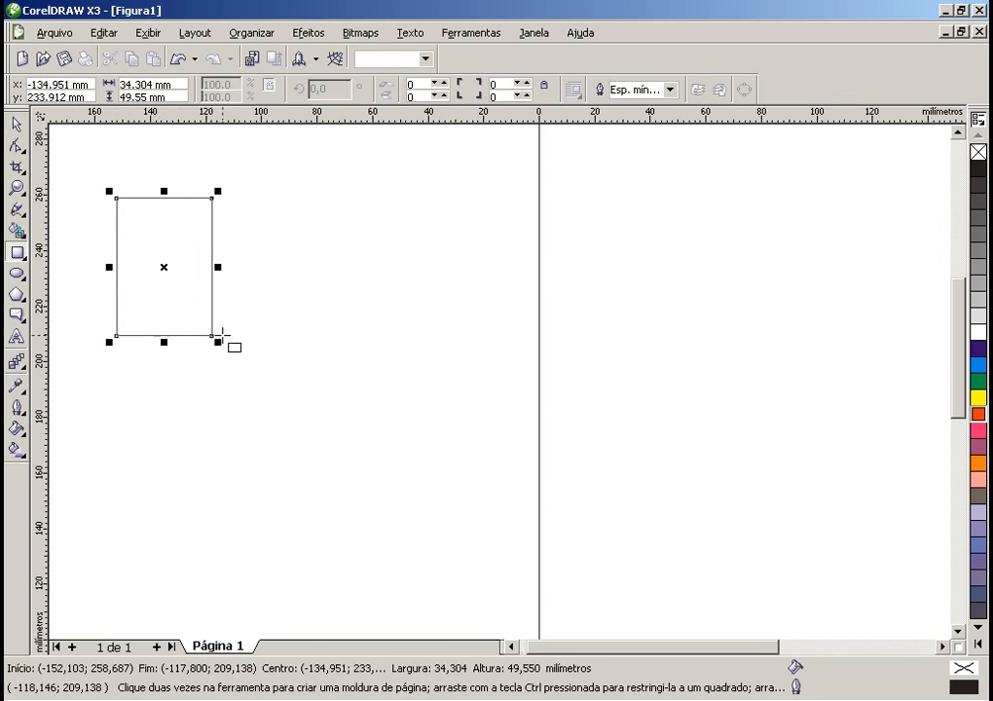
left_click(978, 446)
key("space")
left_click(337, 222)
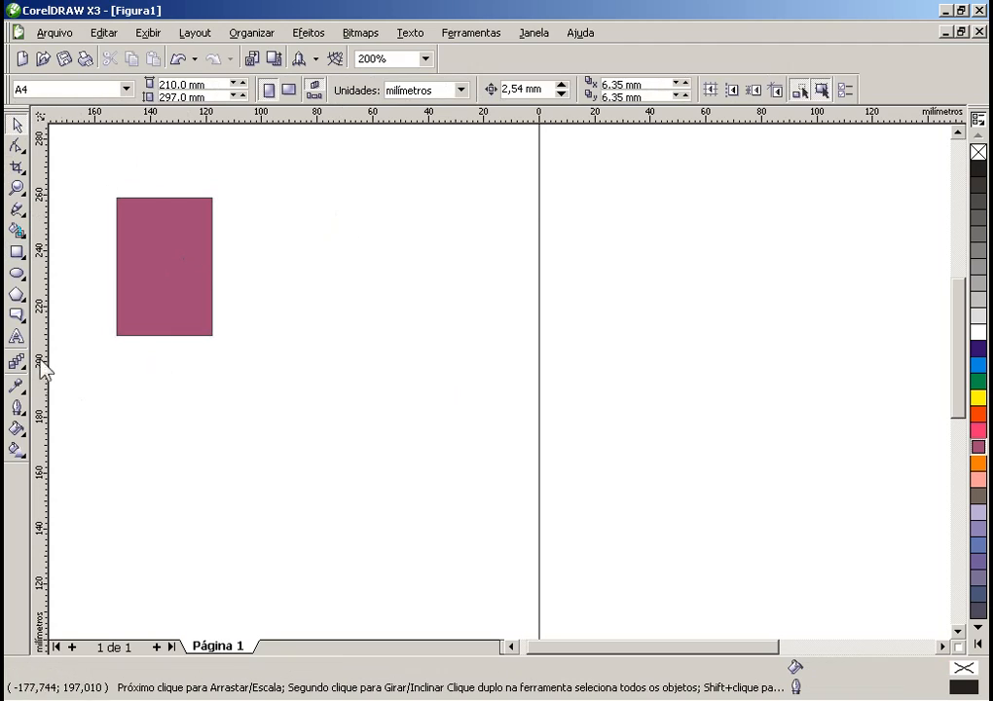
- Draw a second rectangle about 33 × 50 mm, move it farther right of the purple one, and fill it with yellow
left_click(16, 253)
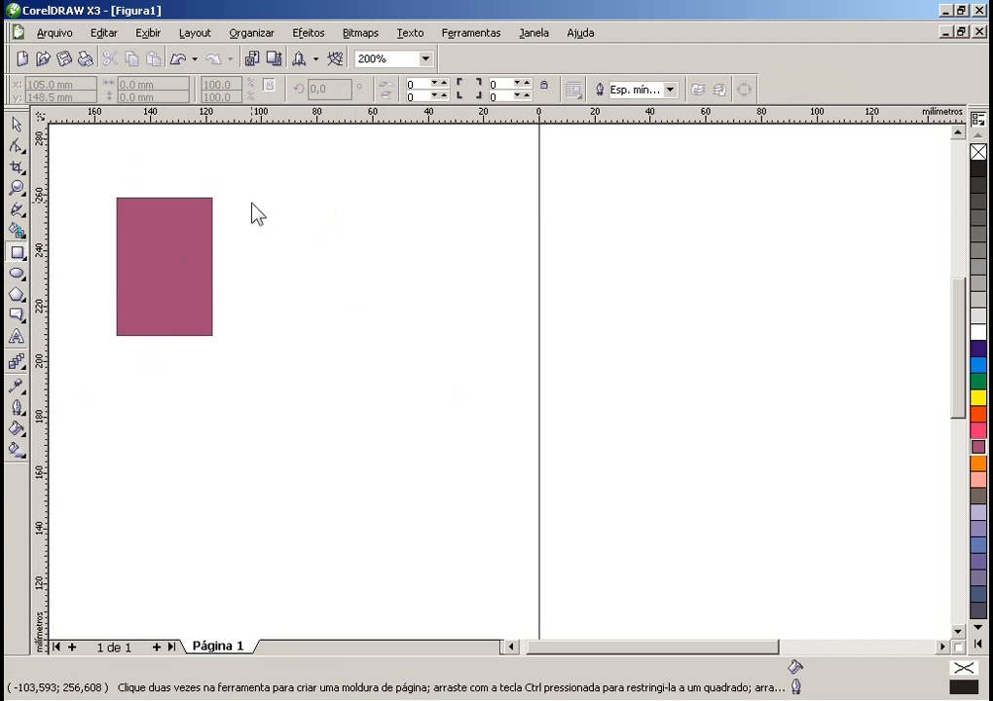
left_click_drag(251, 200, 342, 340)
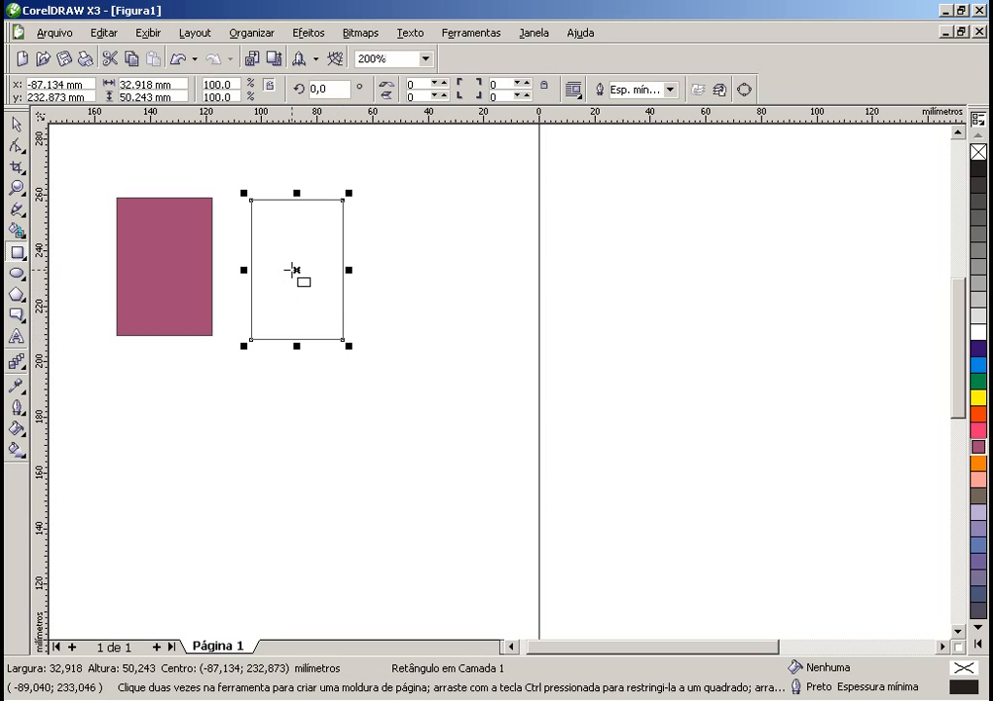
left_click_drag(297, 270, 427, 278)
left_click(978, 397)
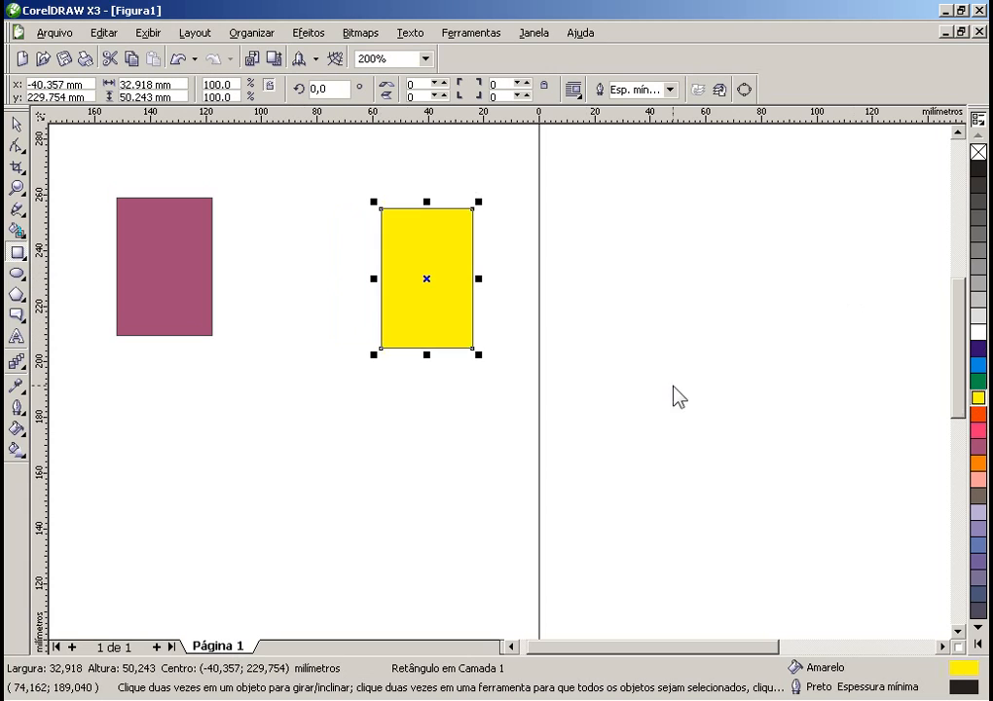
left_click(425, 535)
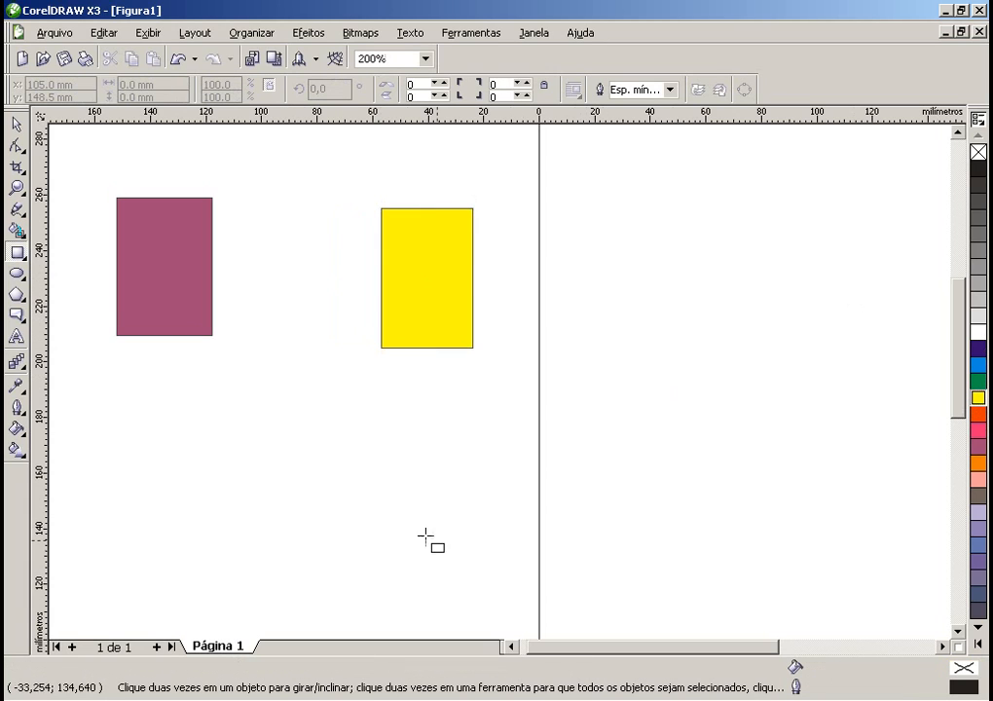
- Create a 20-step interactive blend from the purple rectangle to the yellow rectangle
left_click(16, 362)
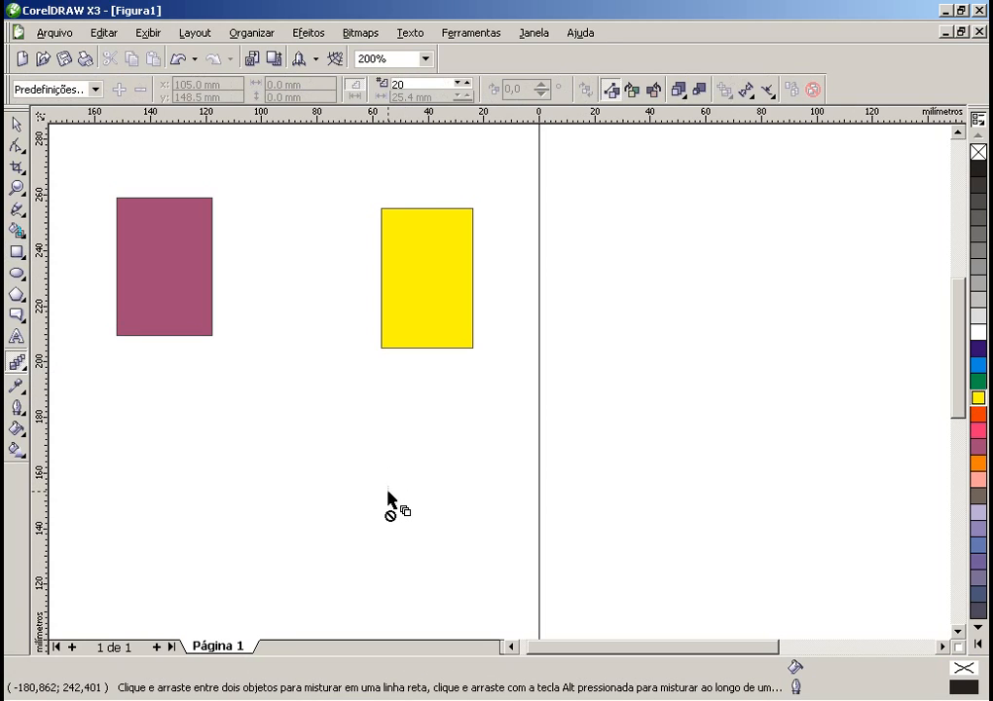
left_click(177, 277)
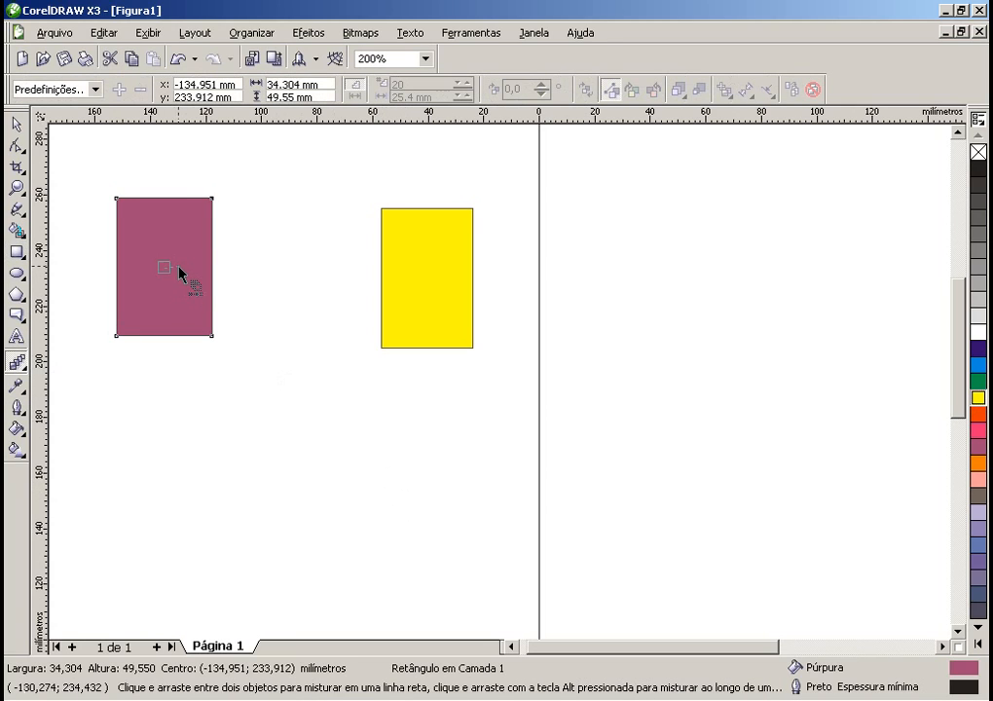
left_click_drag(189, 283, 435, 292)
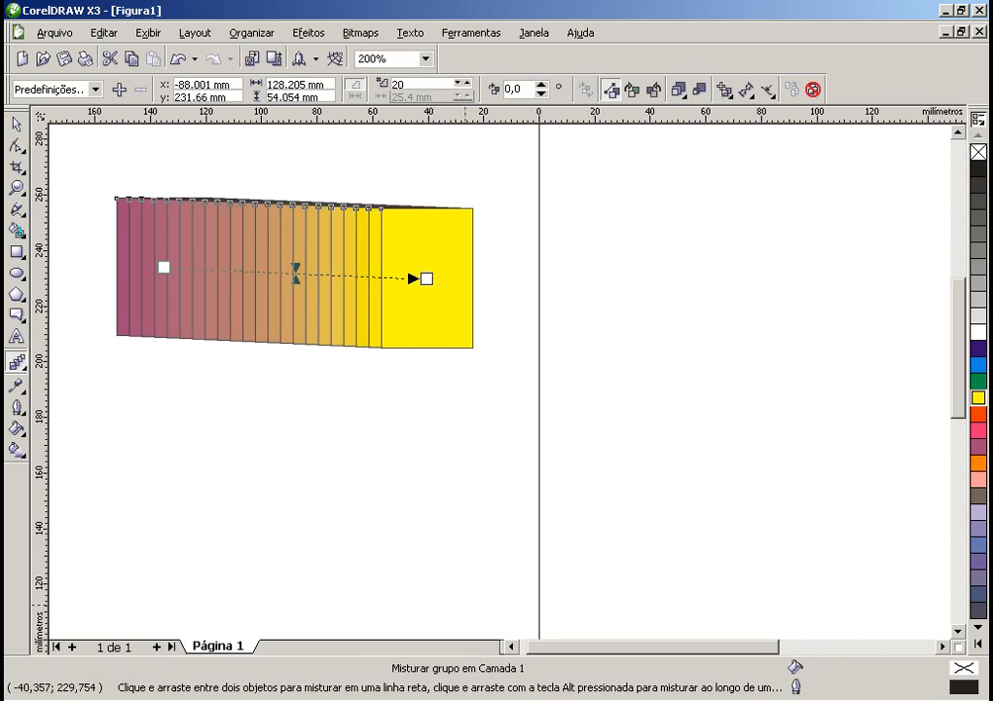
- Remove the blend group's outline and move the group toward the page's left edge
left_click(16, 125)
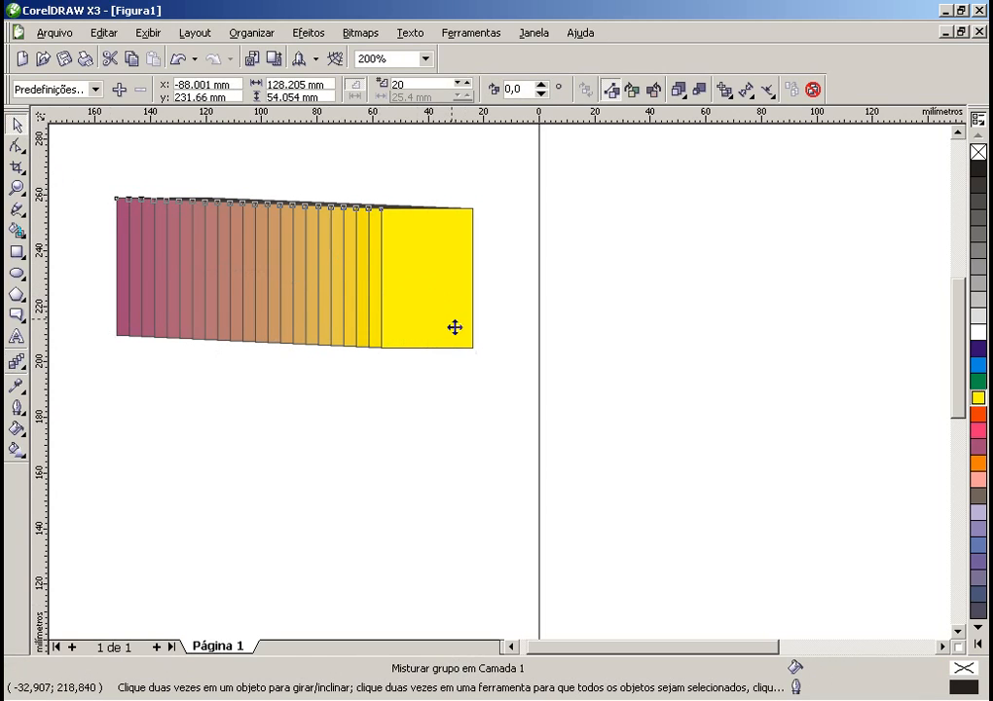
left_click_drag(454, 326, 481, 387)
right_click(977, 154)
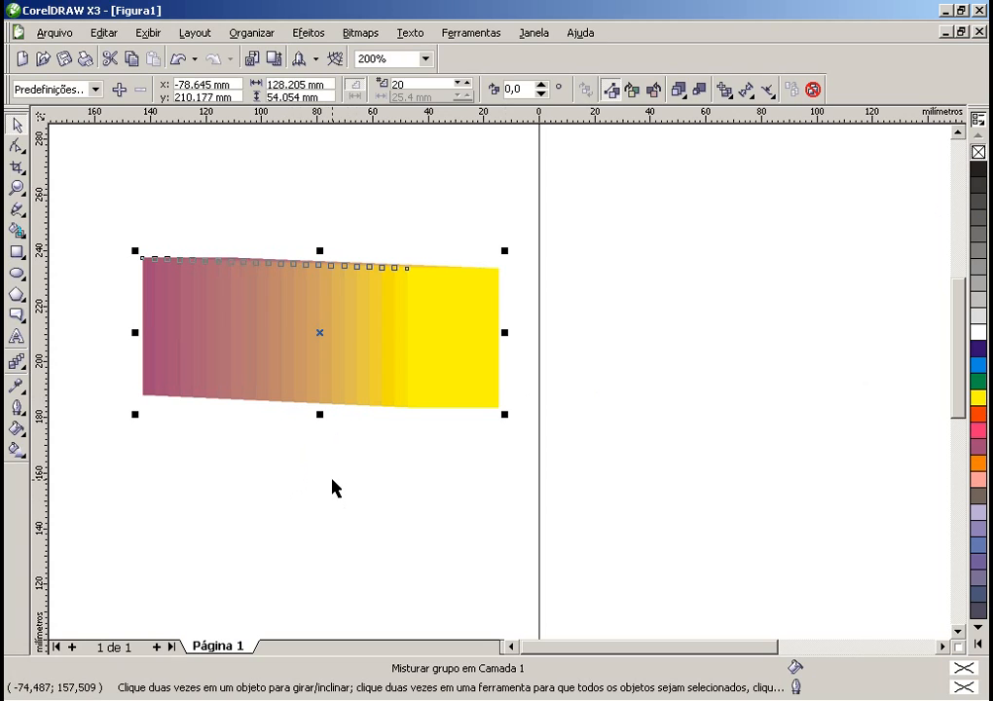
left_click_drag(377, 328, 435, 256)
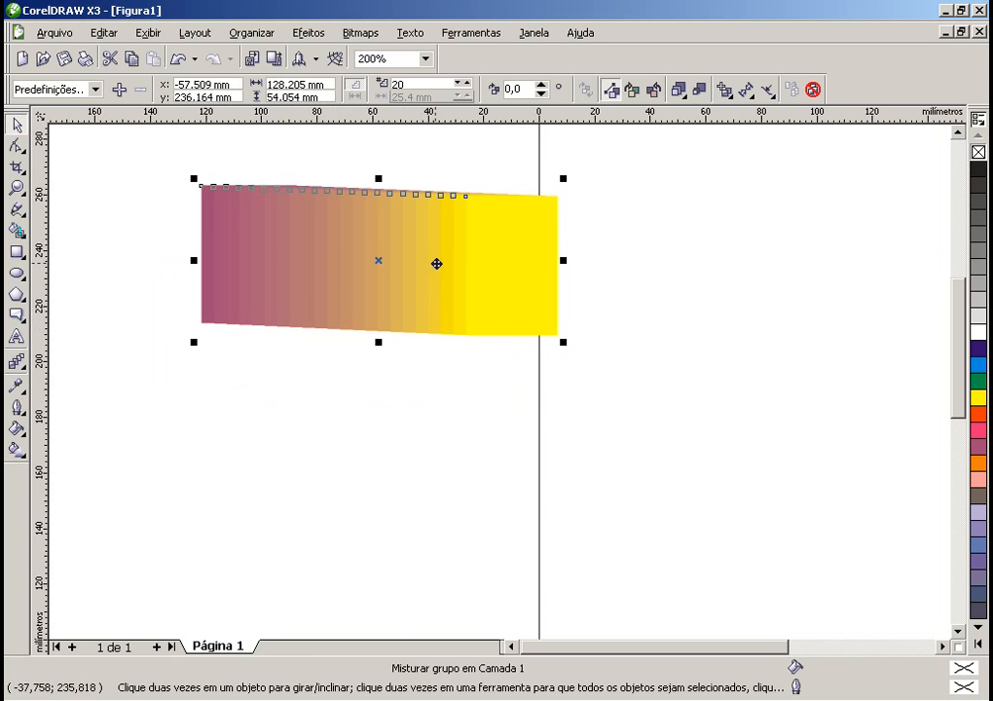
- Clear the blend between the two rectangles and move the purple rectangle slightly down and to the left
left_click(812, 89)
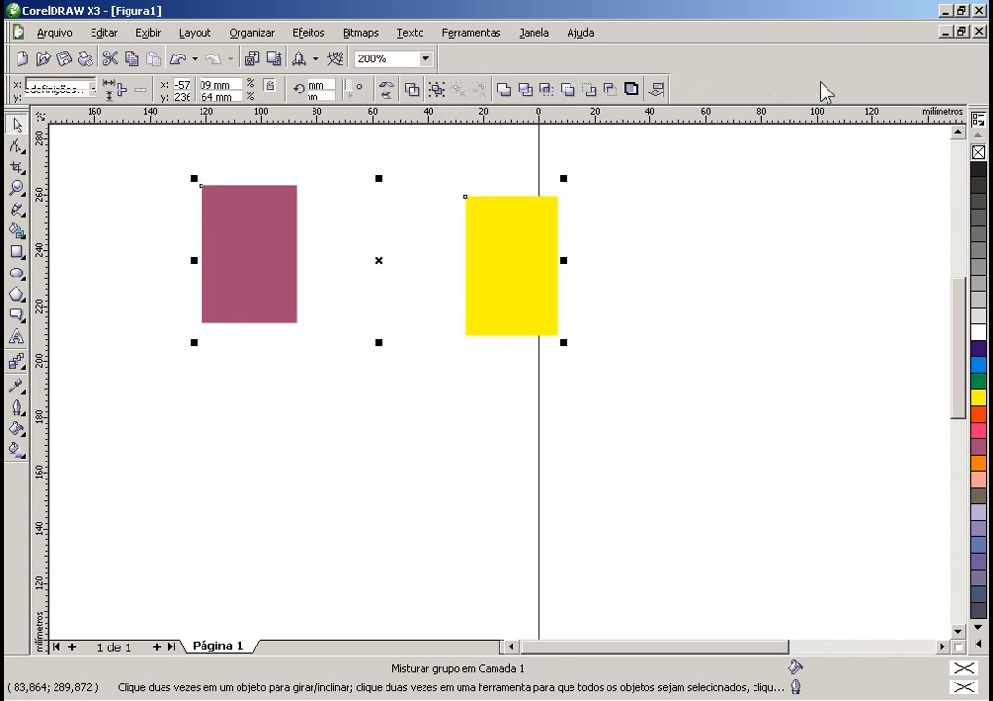
key("Escape")
left_click(505, 297)
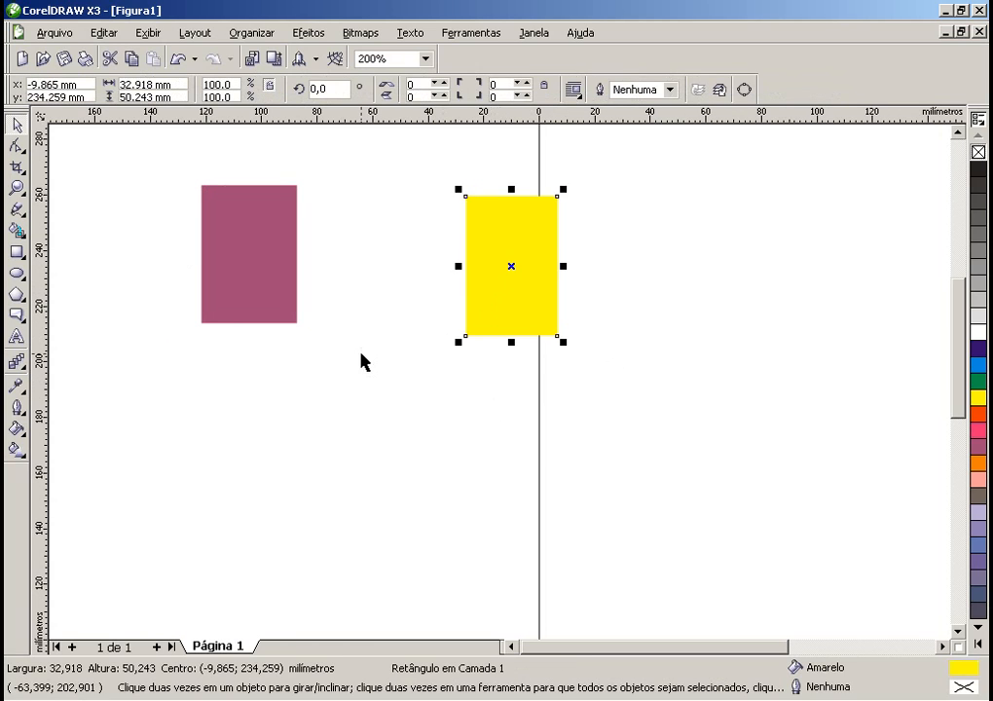
left_click_drag(277, 301, 248, 315)
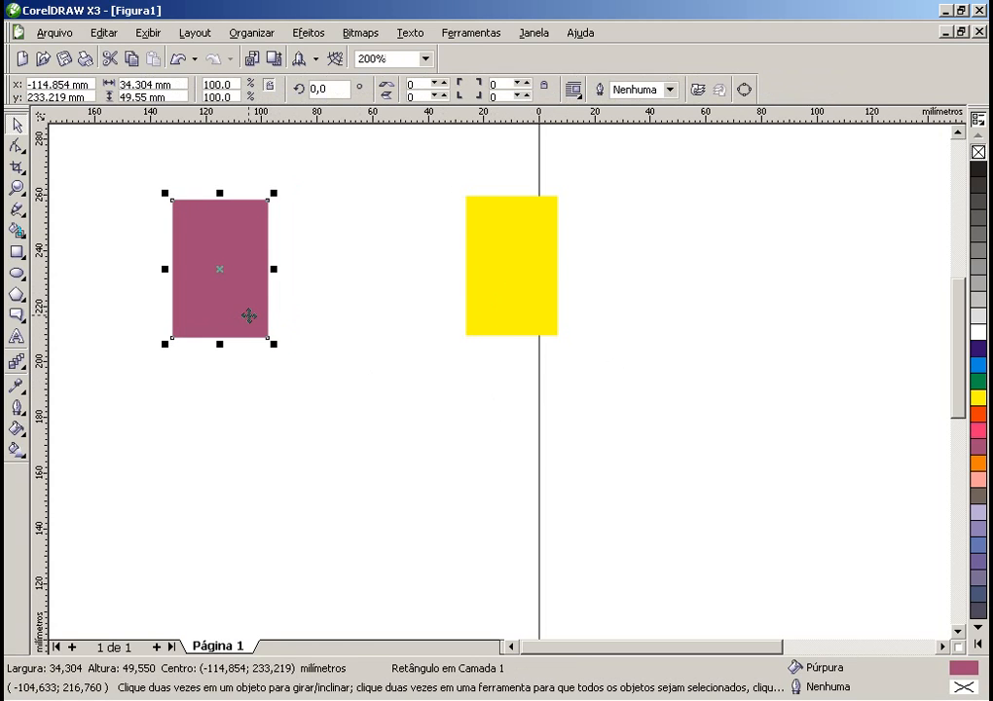
left_click(369, 392)
- Move the yellow rectangle slightly down and to the left, and round all its corners to 100
left_click_drag(500, 272, 482, 286)
left_click(16, 145)
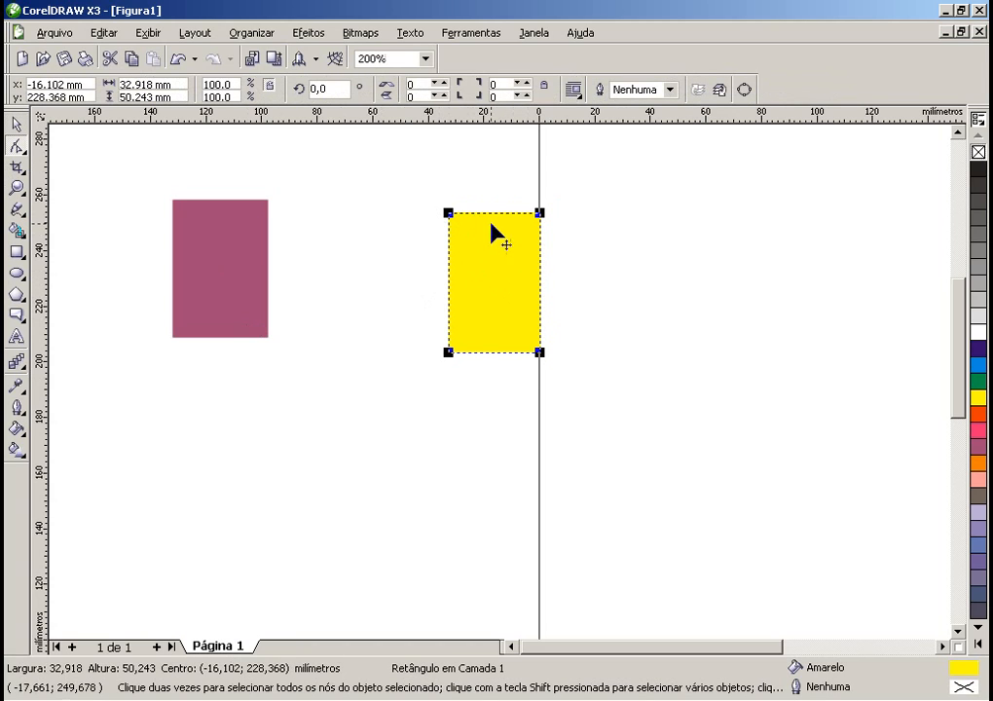
left_click_drag(466, 219, 472, 388)
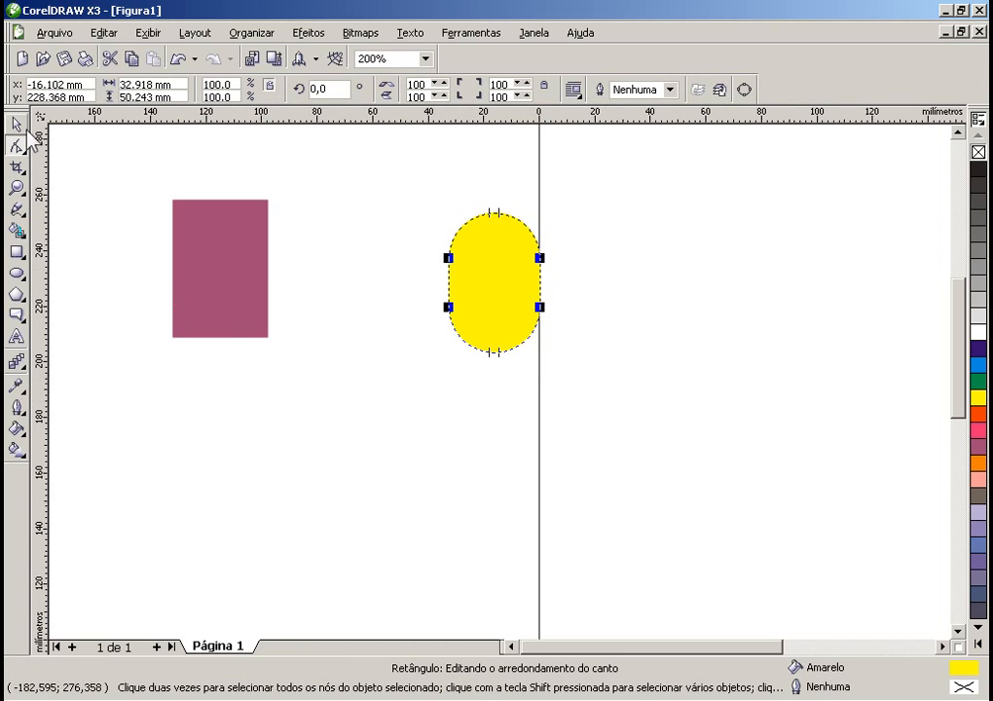
- Blend the purple rectangle with the rounded yellow shape in 20 steps, and reposition both end objects to form a downward diagonal
left_click(16, 361)
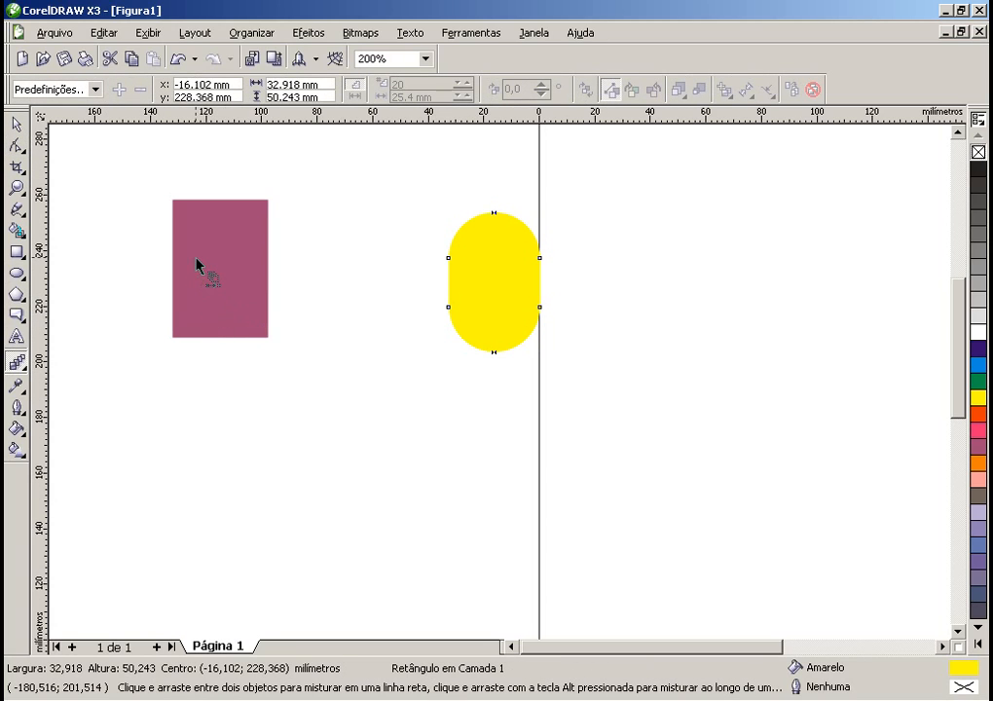
mouse_move(211, 250)
left_mouse_down()
mouse_move(425, 253)
mouse_move(503, 283)
mouse_move(476, 415)
left_mouse_up()
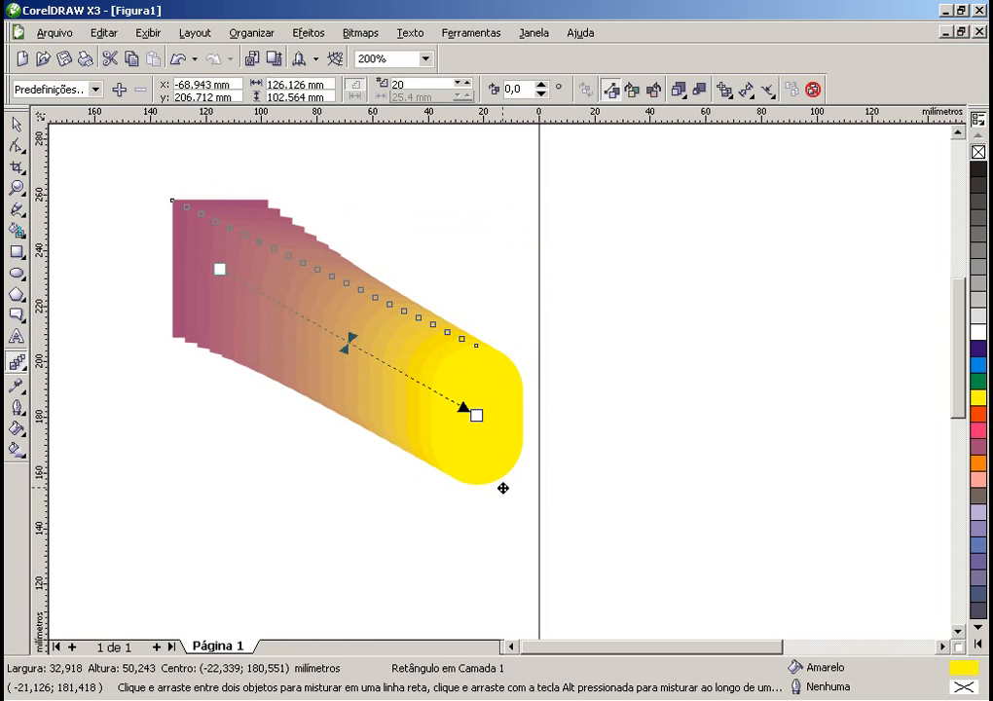
left_click_drag(232, 288, 188, 303)
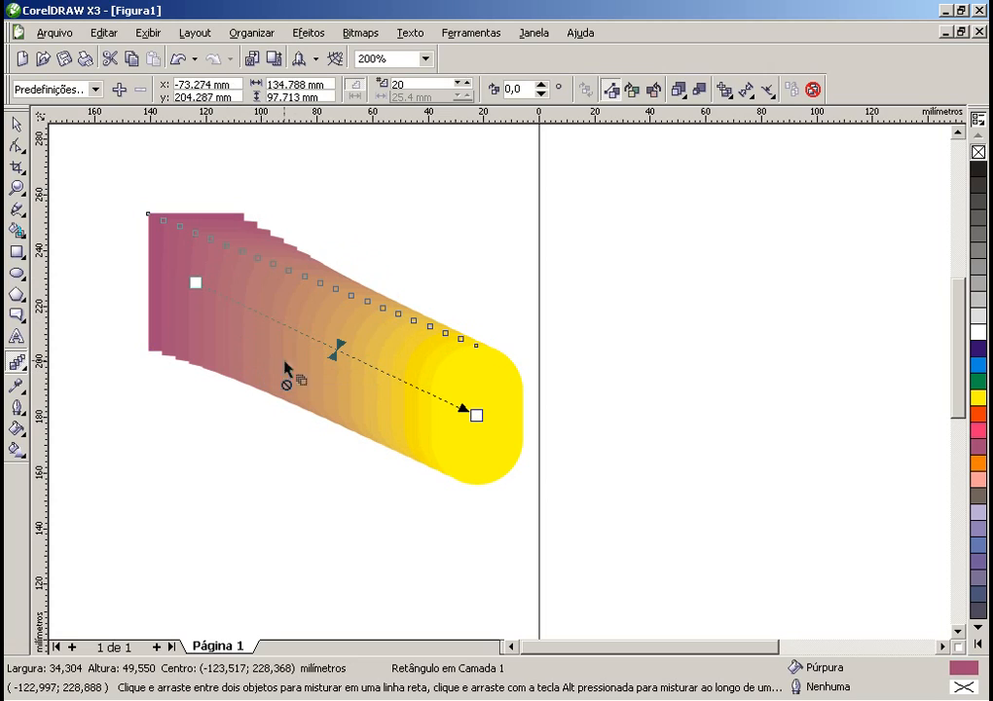
- Shift the blend's acceleration toward the yellow shape and back toward the purple rectangle, and delete the blend
left_click(334, 355)
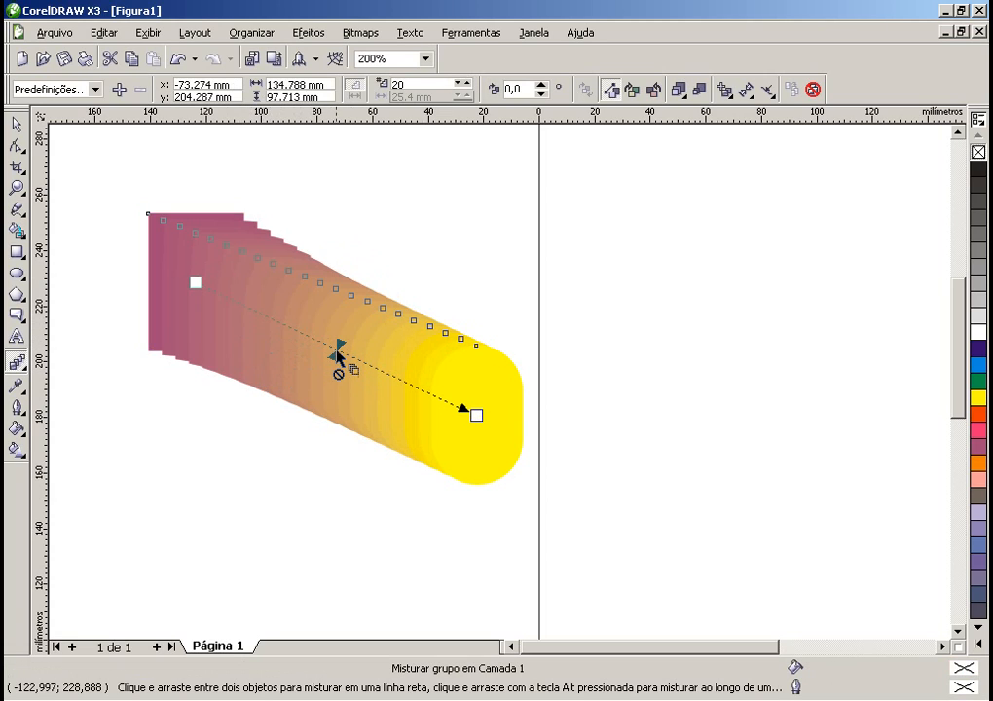
left_click_drag(337, 351, 404, 381)
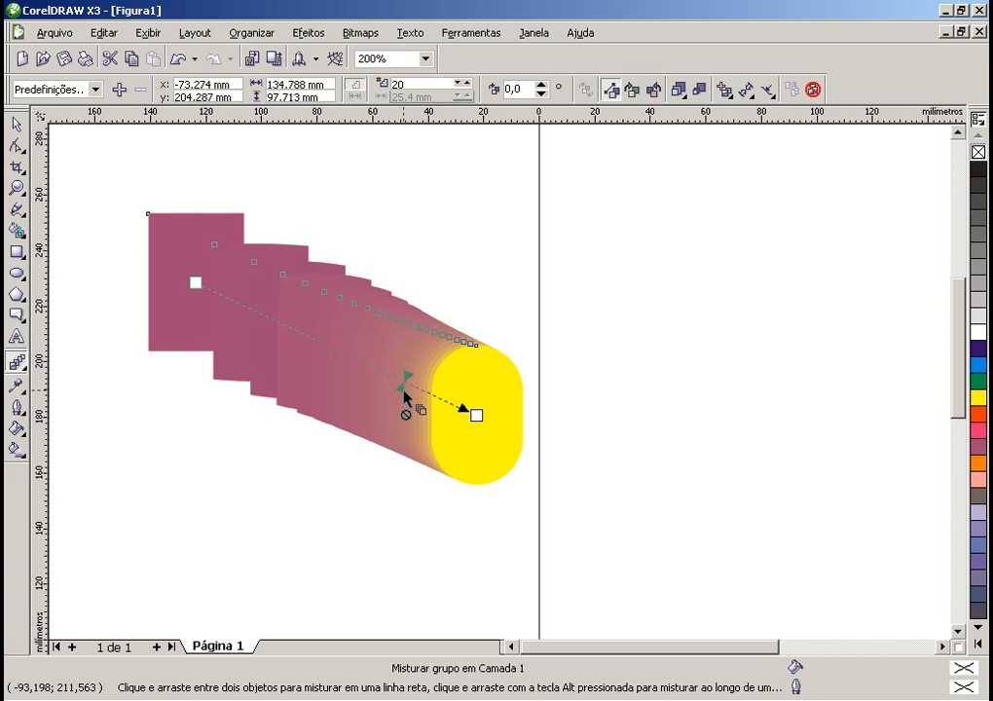
left_click_drag(379, 385, 318, 394)
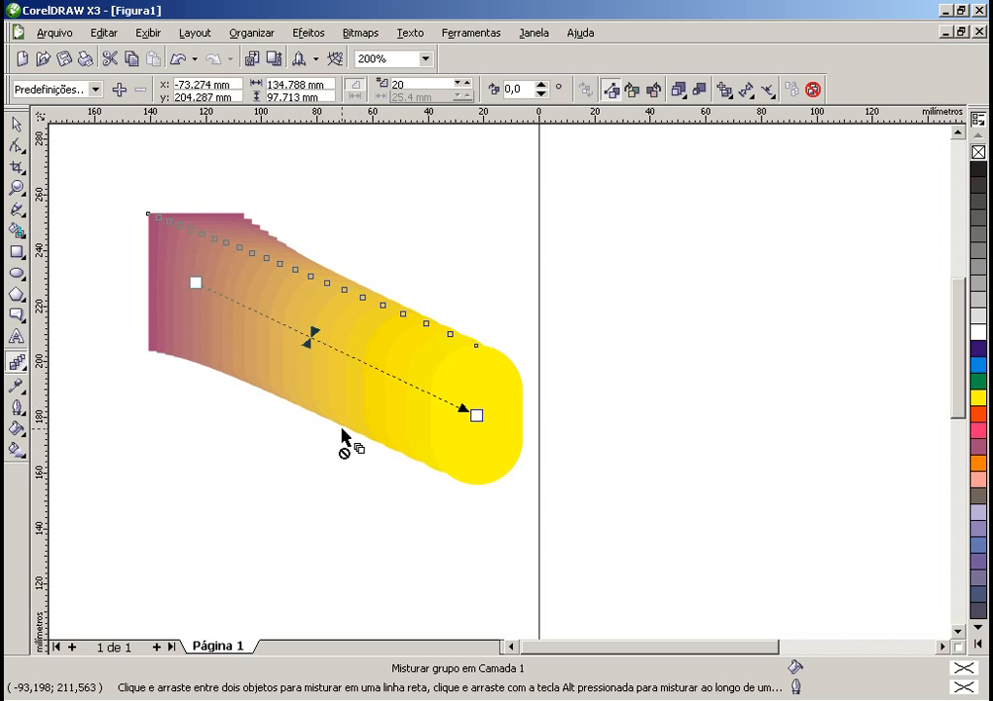
key("Delete")
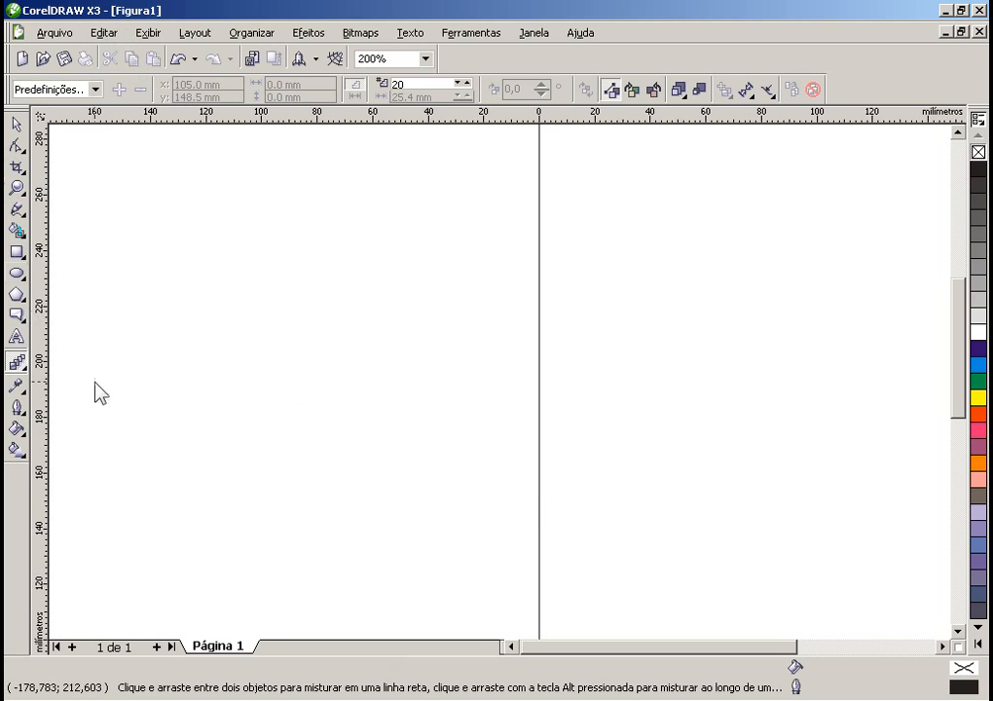
- Draw an unfilled rectangle about 39 × 30 mm and an ellipse about 53 × 44 mm to its right
left_click(20, 364)
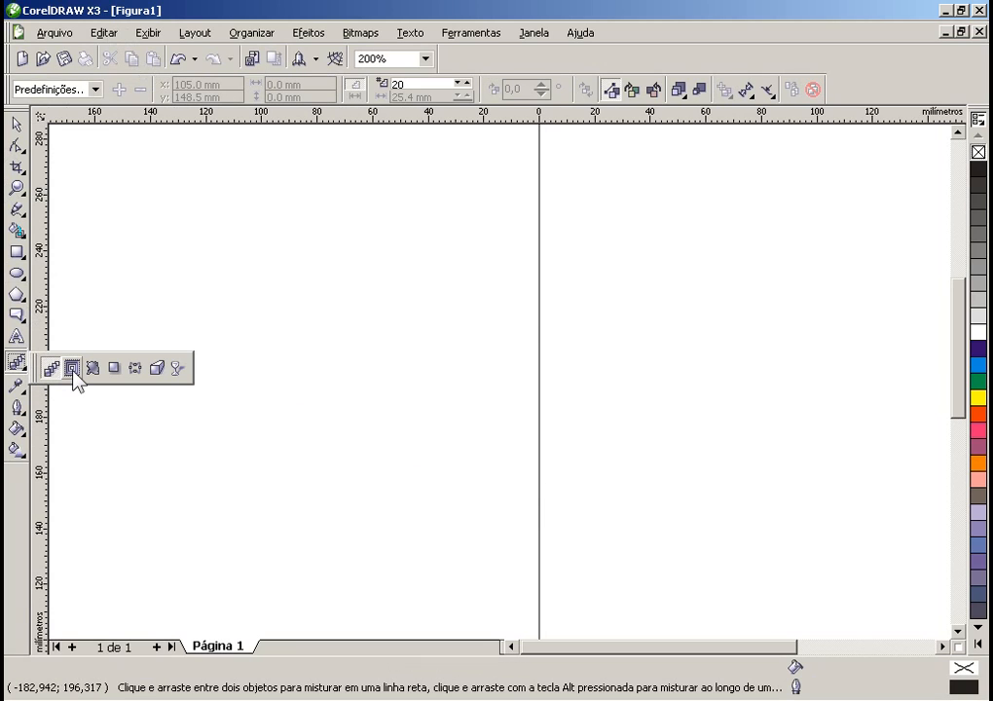
left_click(16, 252)
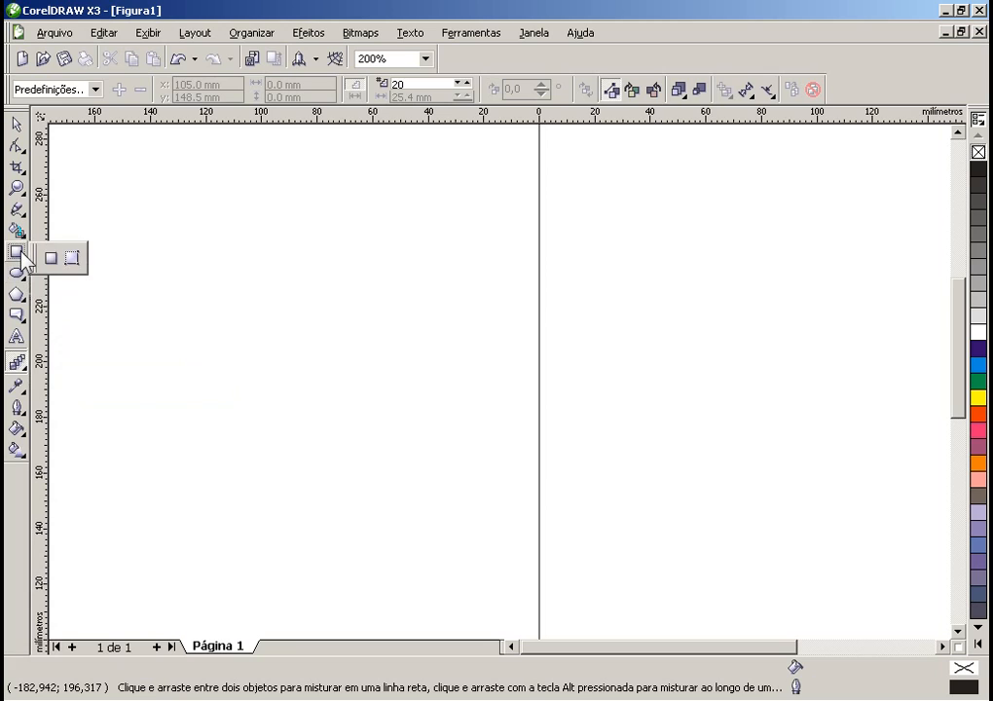
left_click(49, 255)
mouse_move(163, 210)
left_mouse_down()
mouse_move(233, 278)
mouse_move(272, 295)
left_mouse_up()
left_click(16, 274)
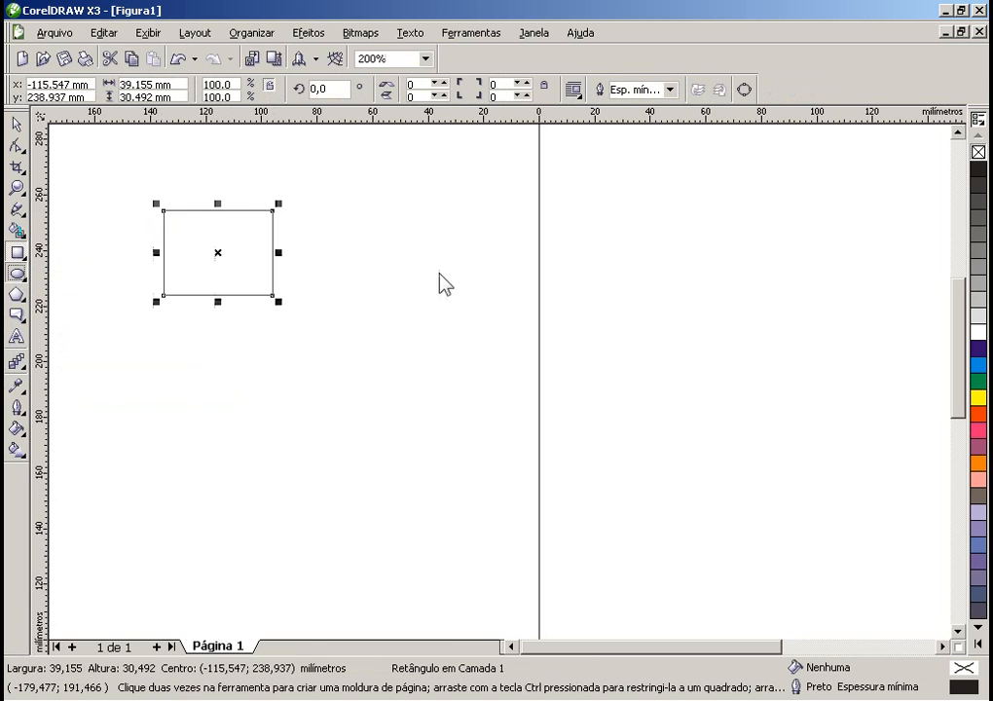
left_click_drag(361, 193, 510, 318)
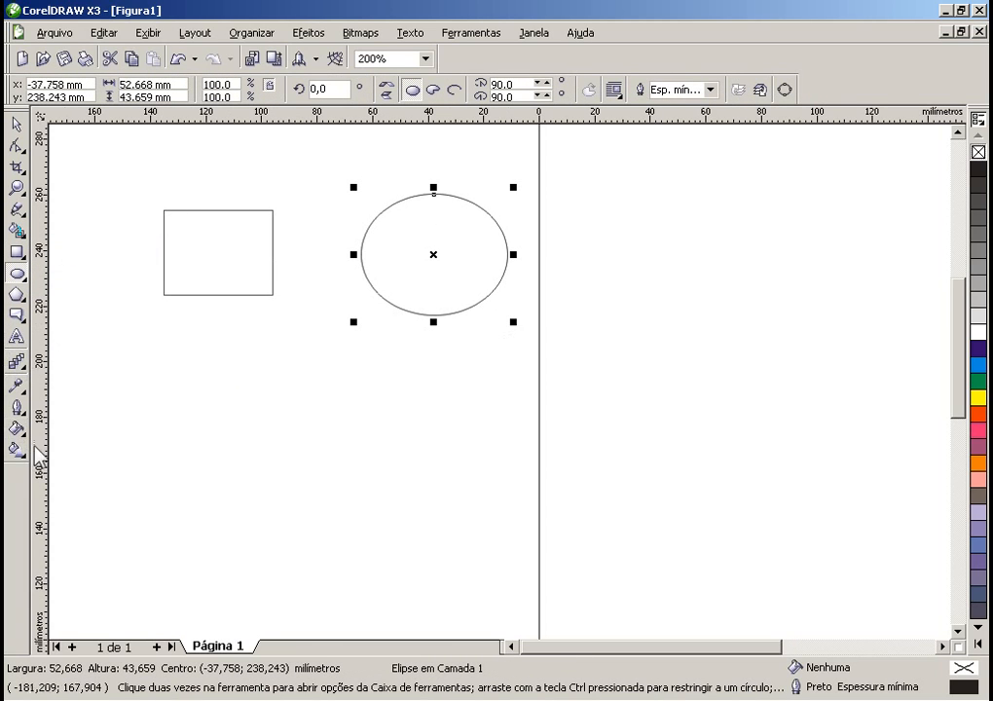
- Apply a one-step outside interactive contour with a 2.54 mm offset to the ellipse
left_click(28, 362)
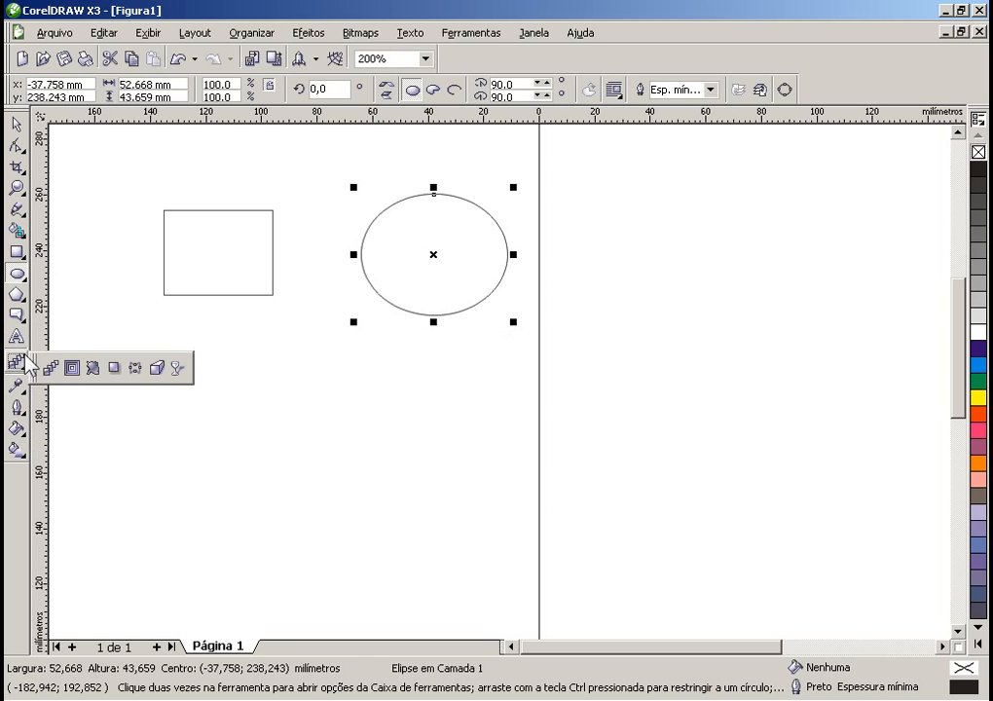
left_click(69, 364)
left_click_drag(361, 255, 347, 314)
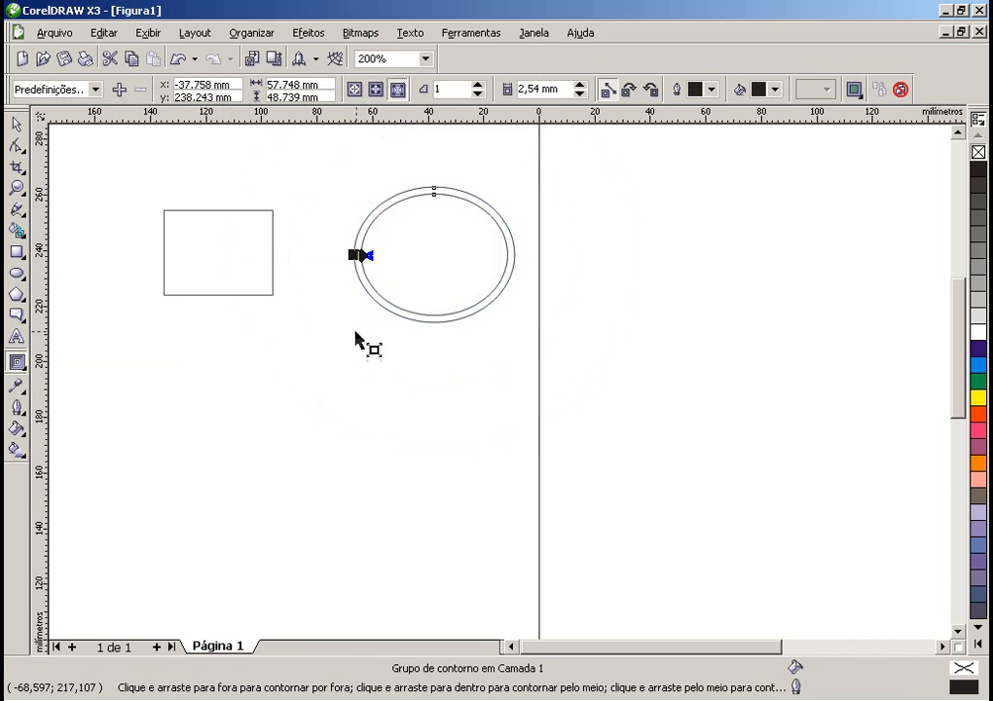
- Fill the inner ellipse of the contour group with light gray and deselect it
left_click(16, 126)
left_click(336, 334)
left_click(430, 315)
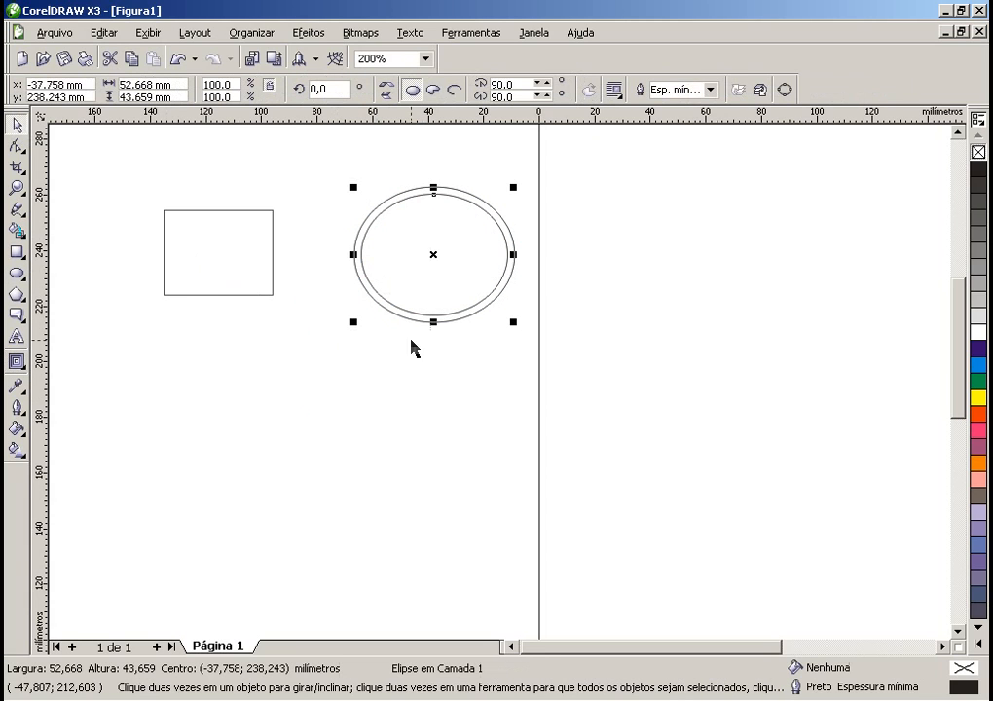
left_click(978, 314)
left_click(684, 361)
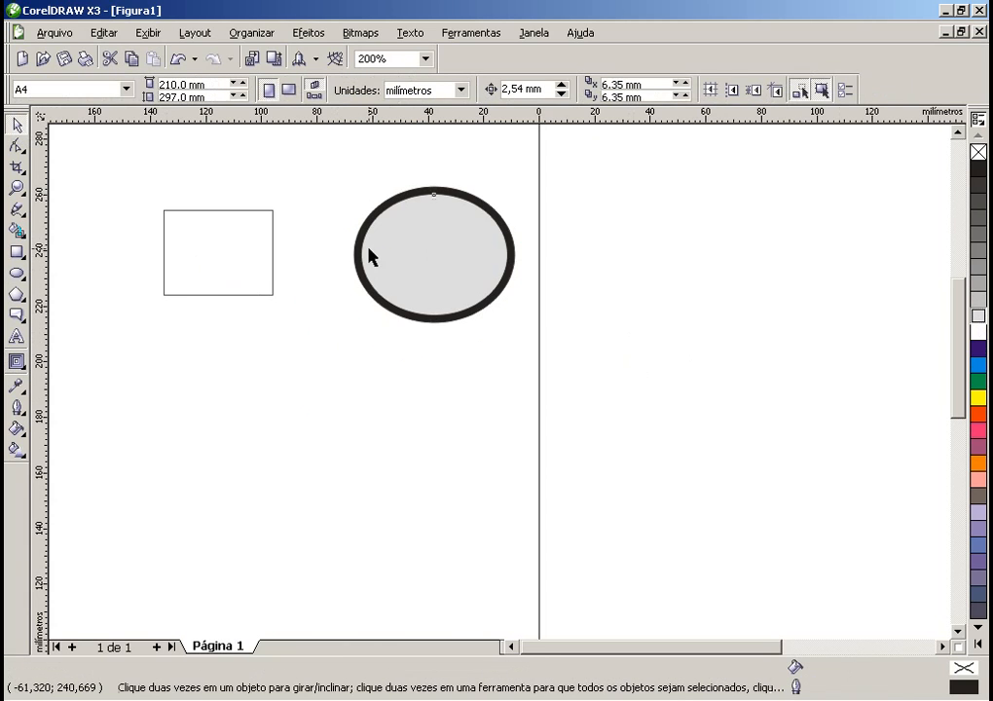
- Move the contour group down and to the left and fill its inner ellipse with 60% black
left_click_drag(366, 253, 347, 321)
left_click(977, 264)
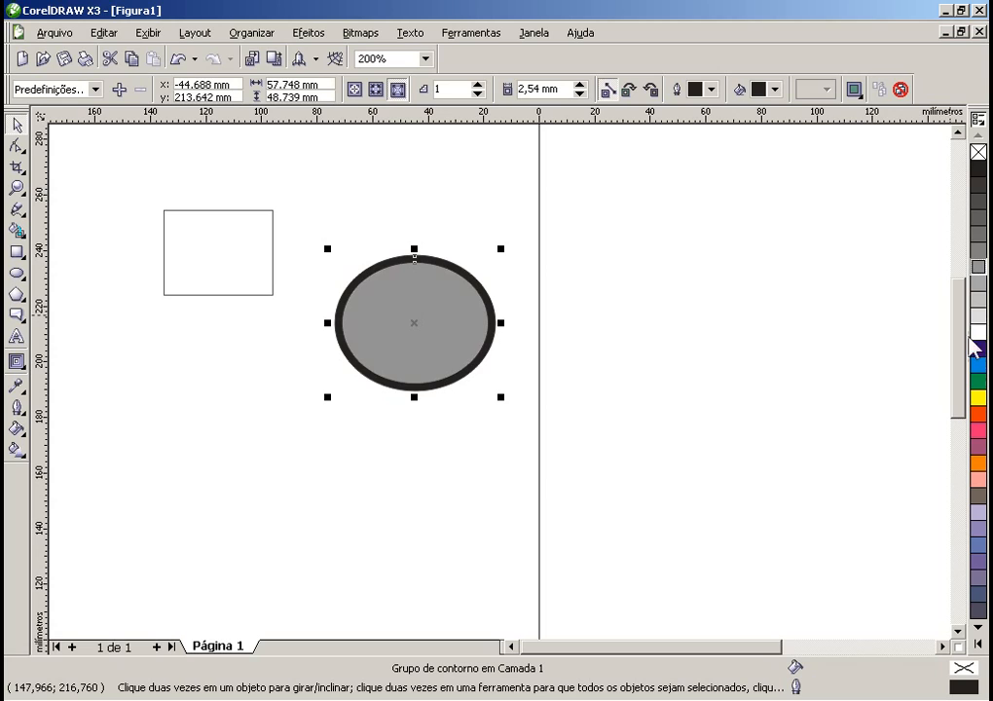
left_click(977, 232)
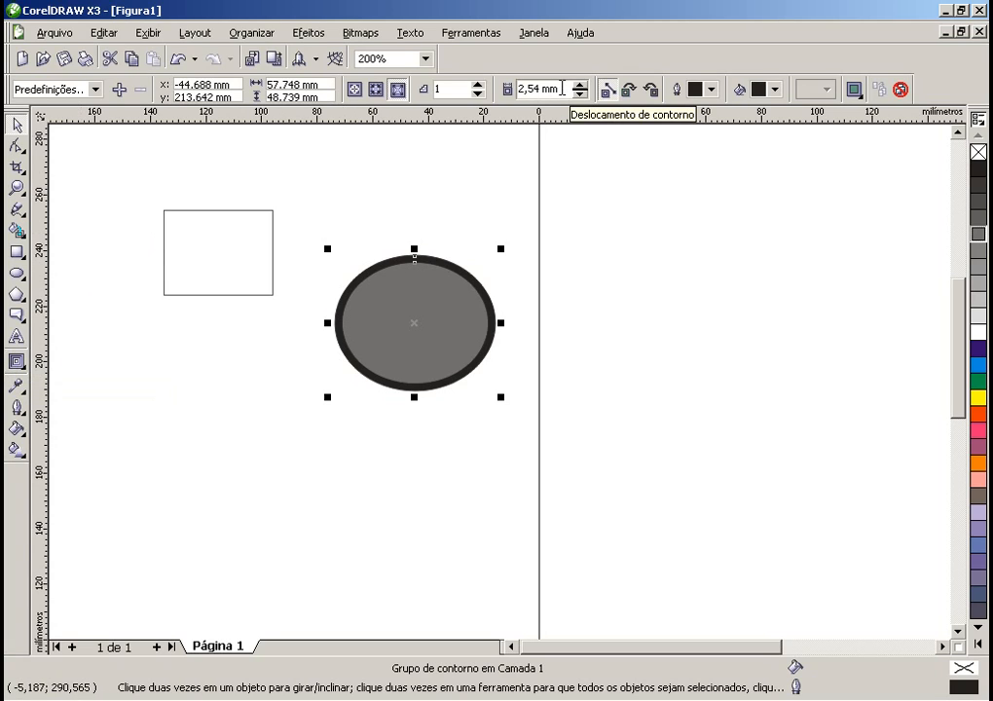
- Reduce the contour offset of the ellipse group to 0.025 mm
left_click(579, 94)
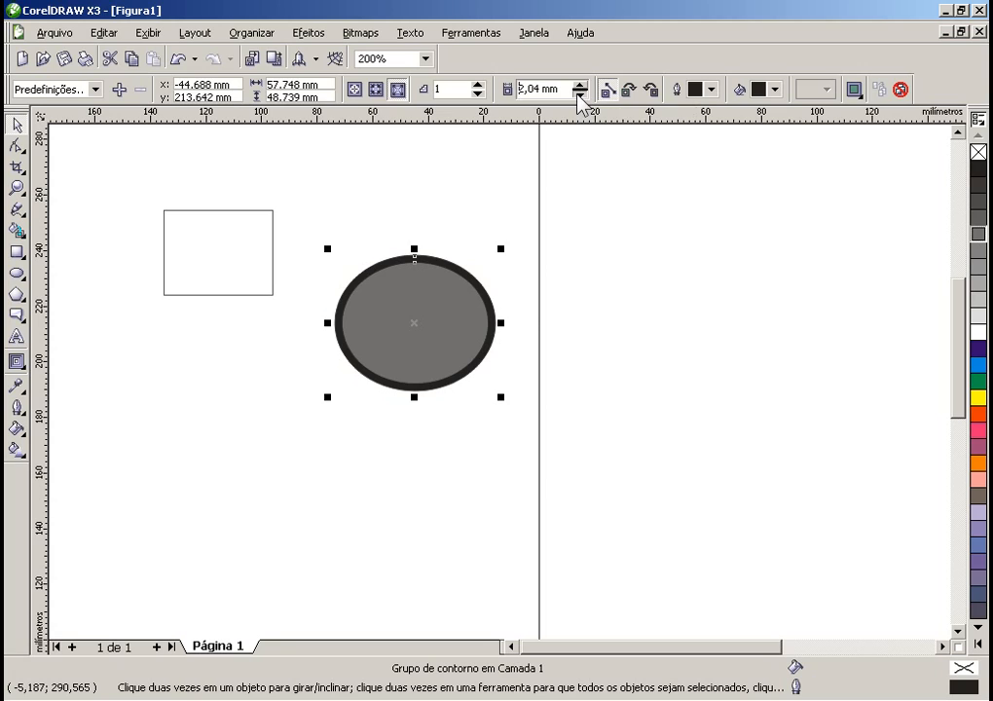
left_click(579, 94)
left_click(580, 95)
left_click(579, 94)
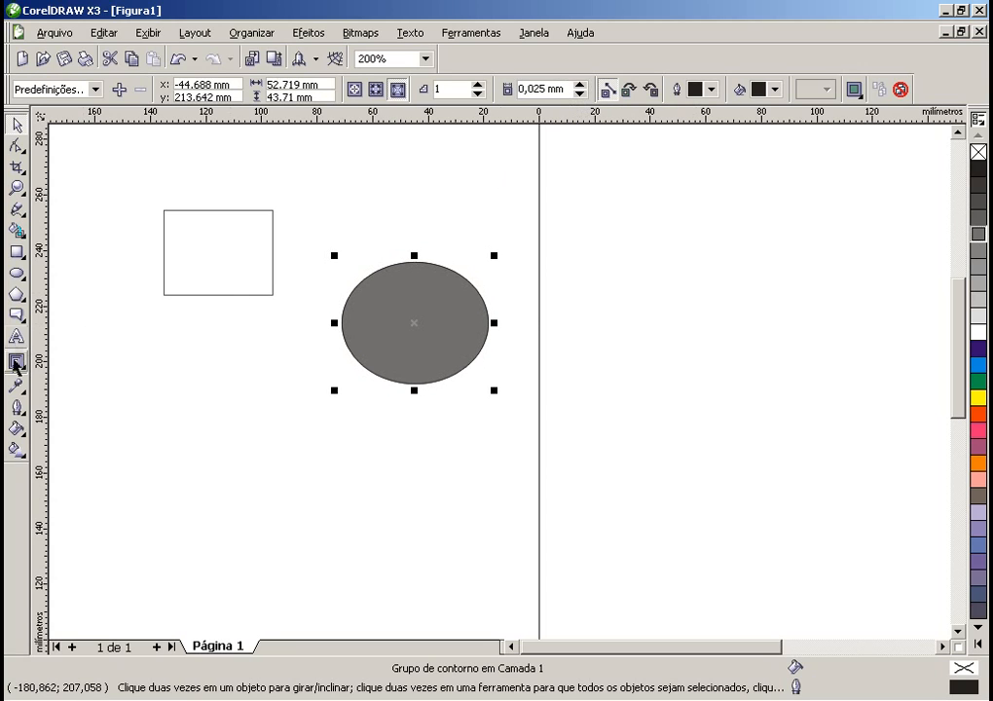
- Try out preset outline widths on the contour group, ending with the thickest one
left_click(17, 408)
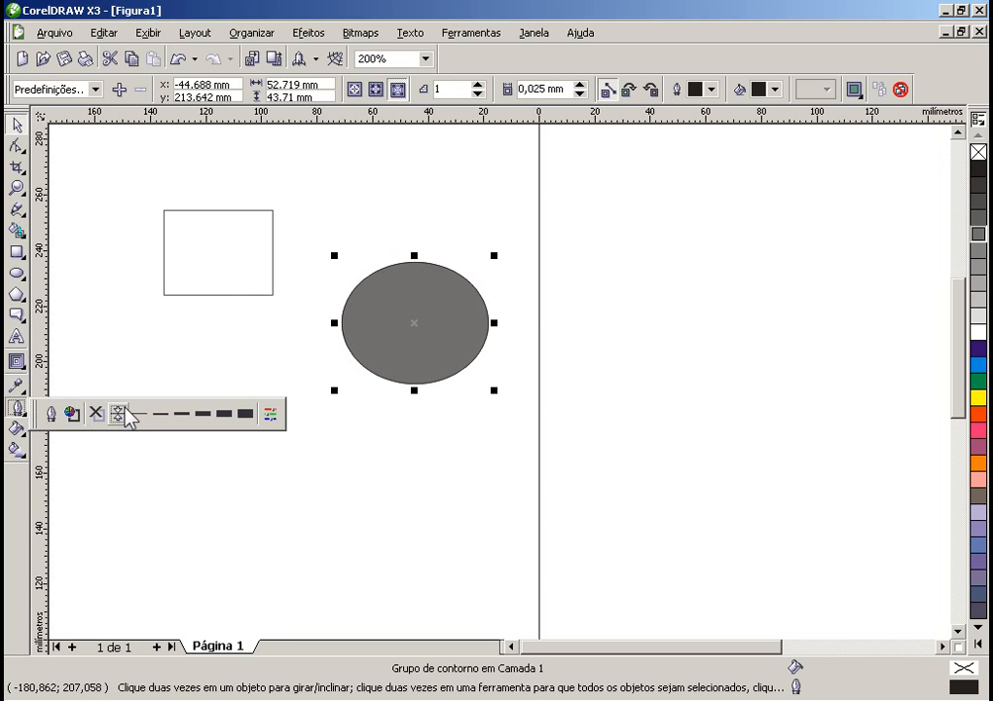
left_click(133, 409)
left_click(17, 411)
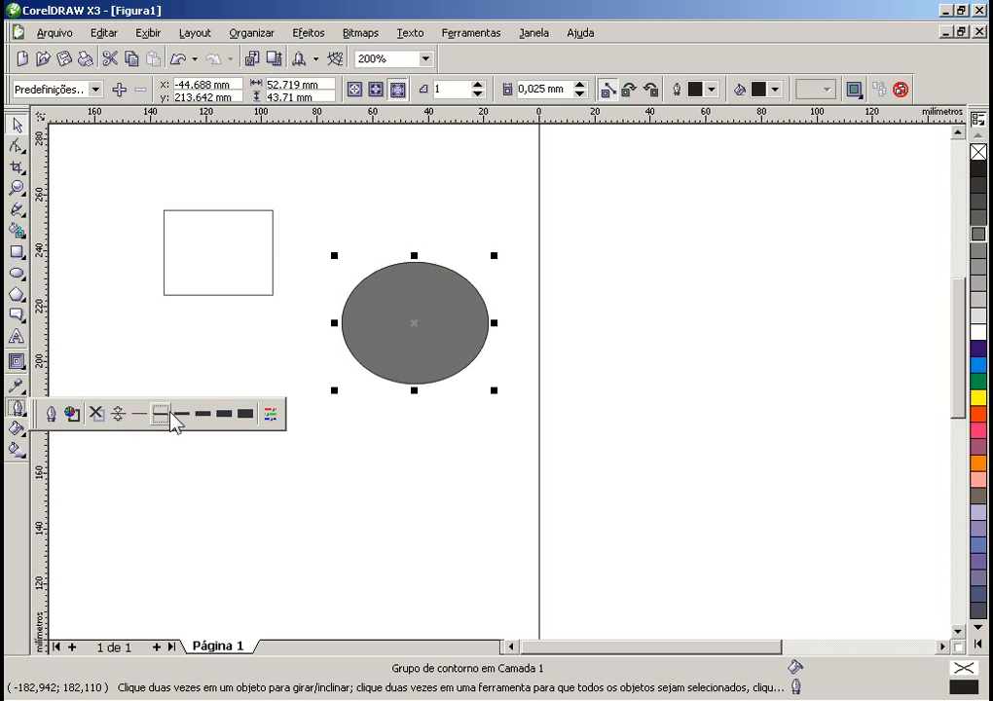
left_click(251, 417)
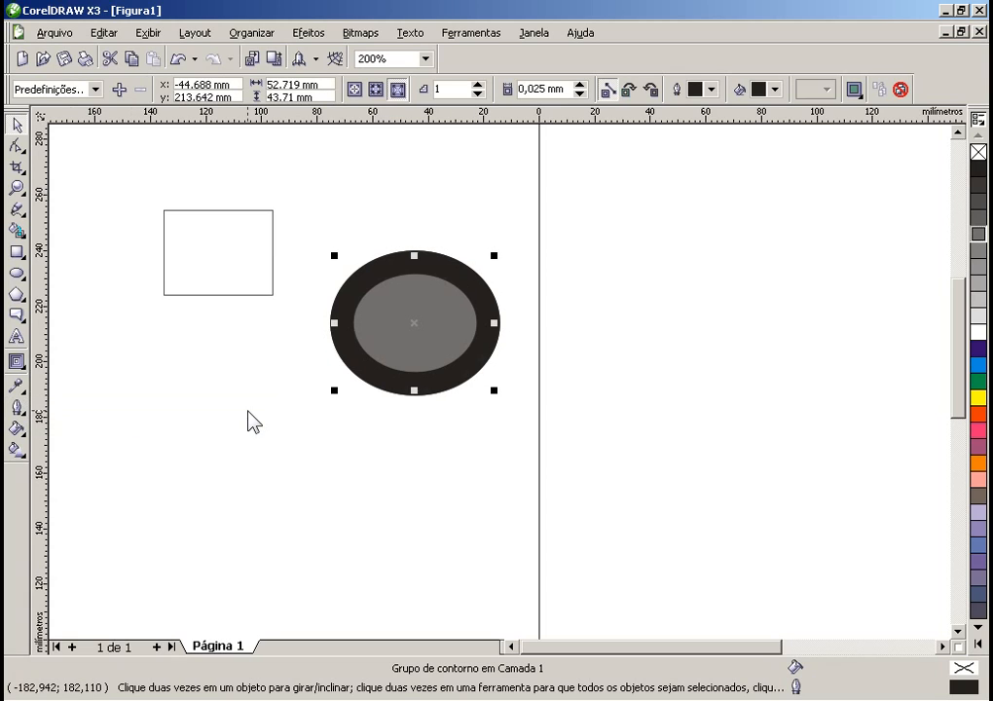
- Remove the outline from the contour group and deselect it
left_click(18, 409)
left_click(99, 413)
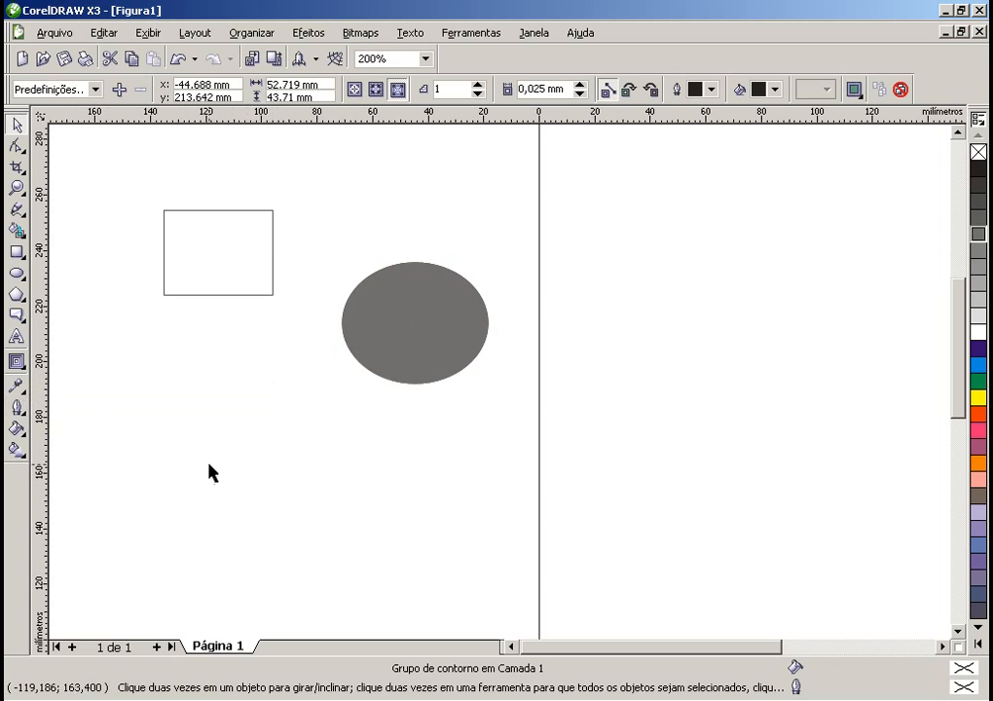
left_click(120, 406)
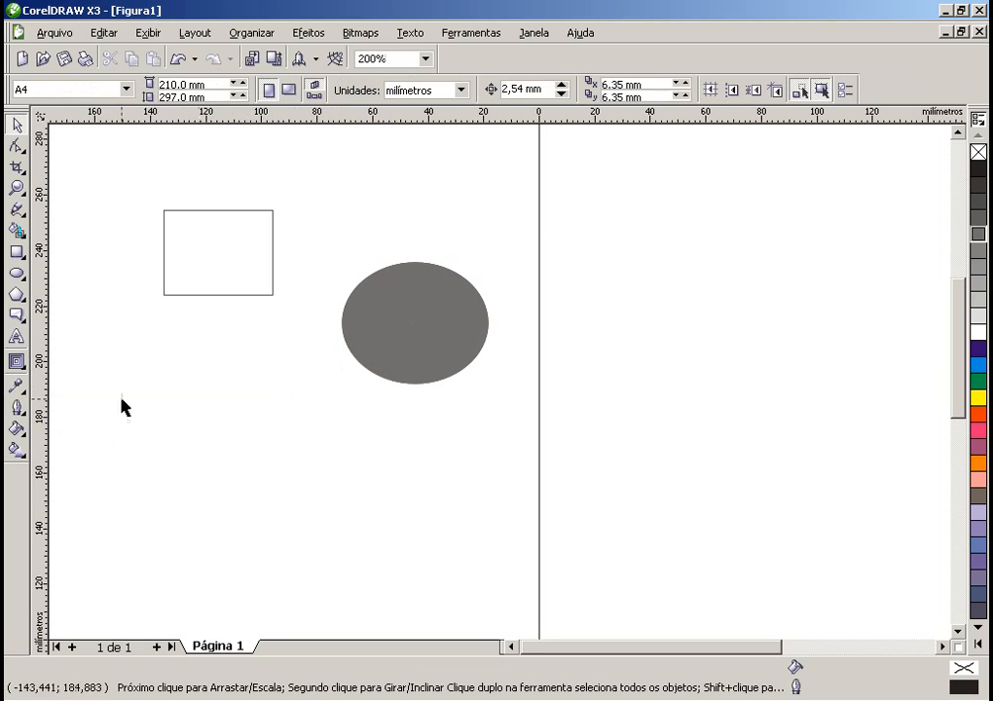
- Apply a push-and-pull interactive distortion to the gray ellipse and adjust its center and amplitude into a lobed, right-pointing shape
left_click(22, 368)
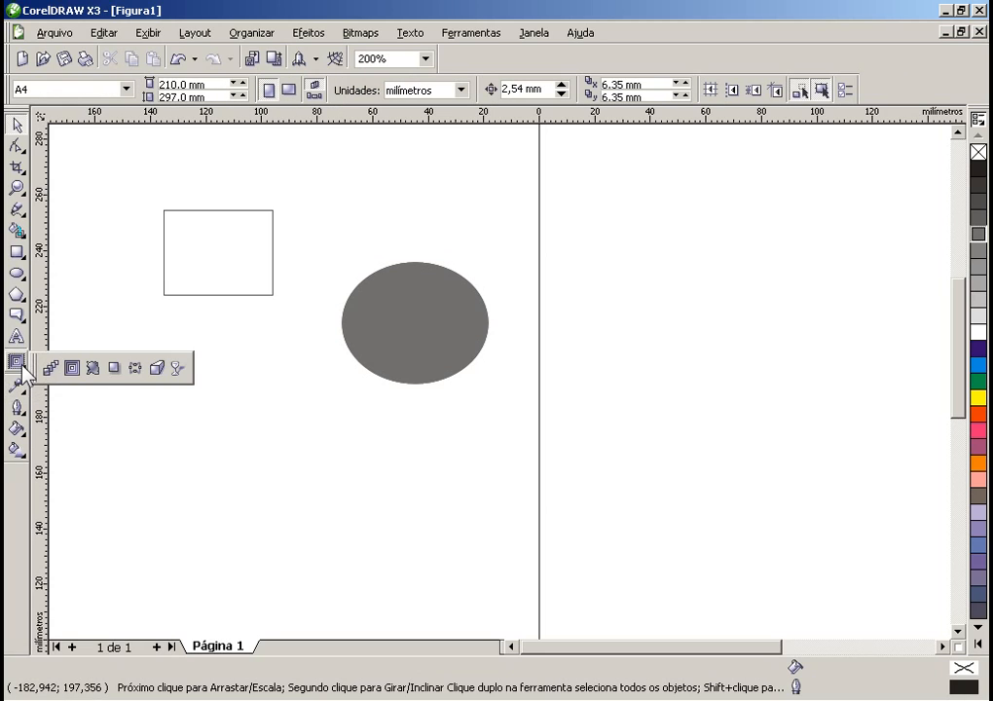
left_click(91, 367)
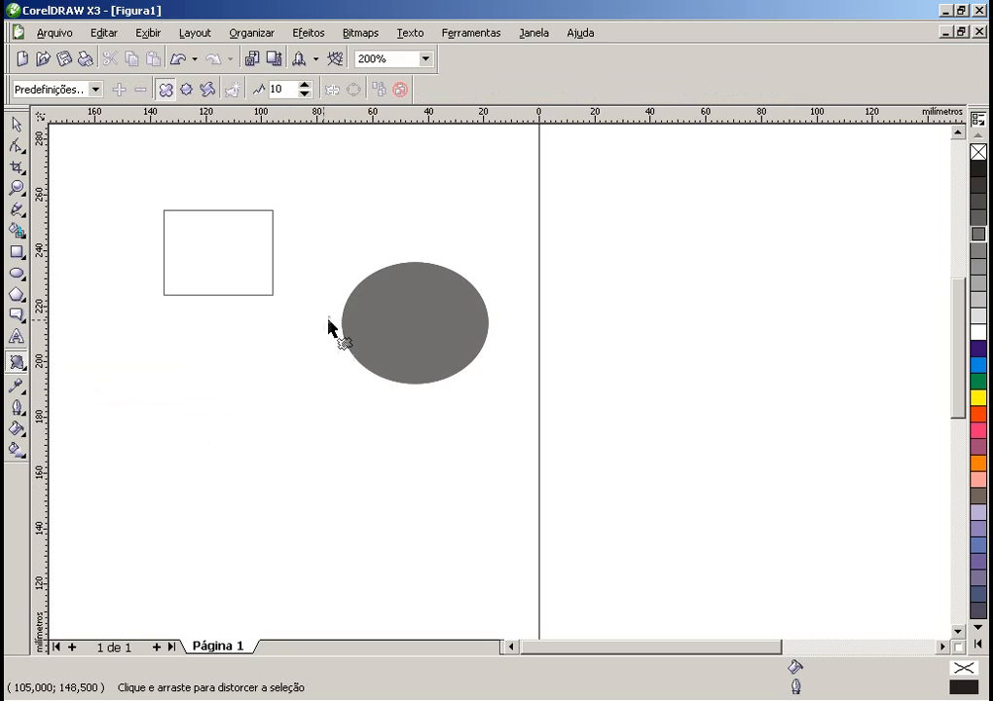
left_click(408, 357)
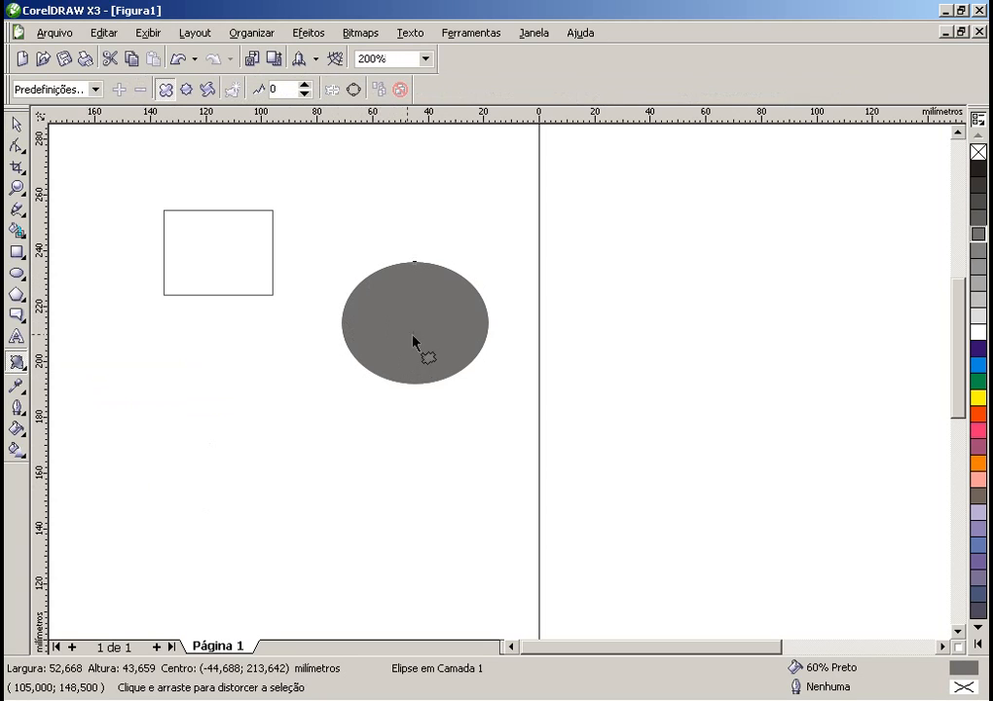
left_click_drag(416, 266, 392, 366)
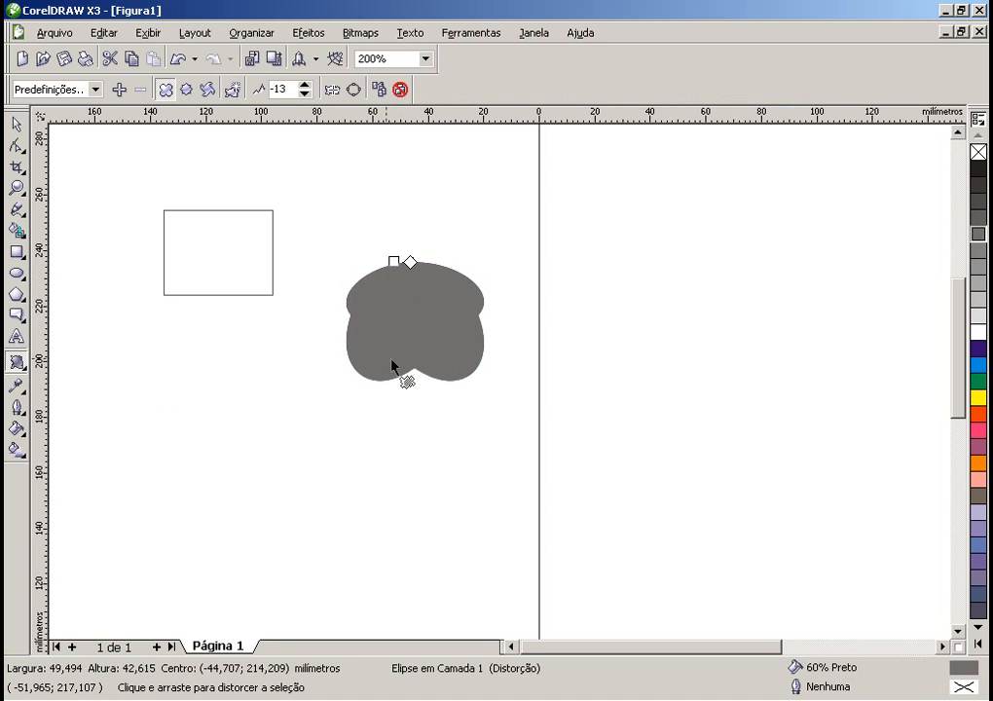
left_click_drag(393, 260, 419, 246)
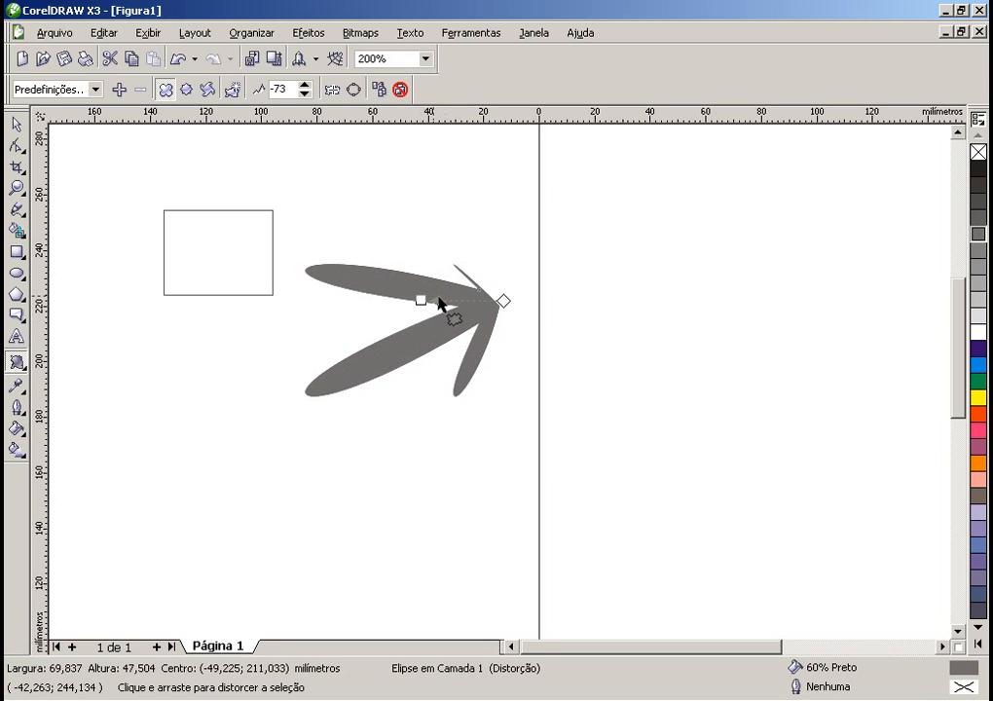
left_click_drag(421, 299, 476, 300)
- Apply a push-and-pull distortion to the unfilled rectangle with an amplitude of 79, centered to form a four-pointed star
left_click(244, 272)
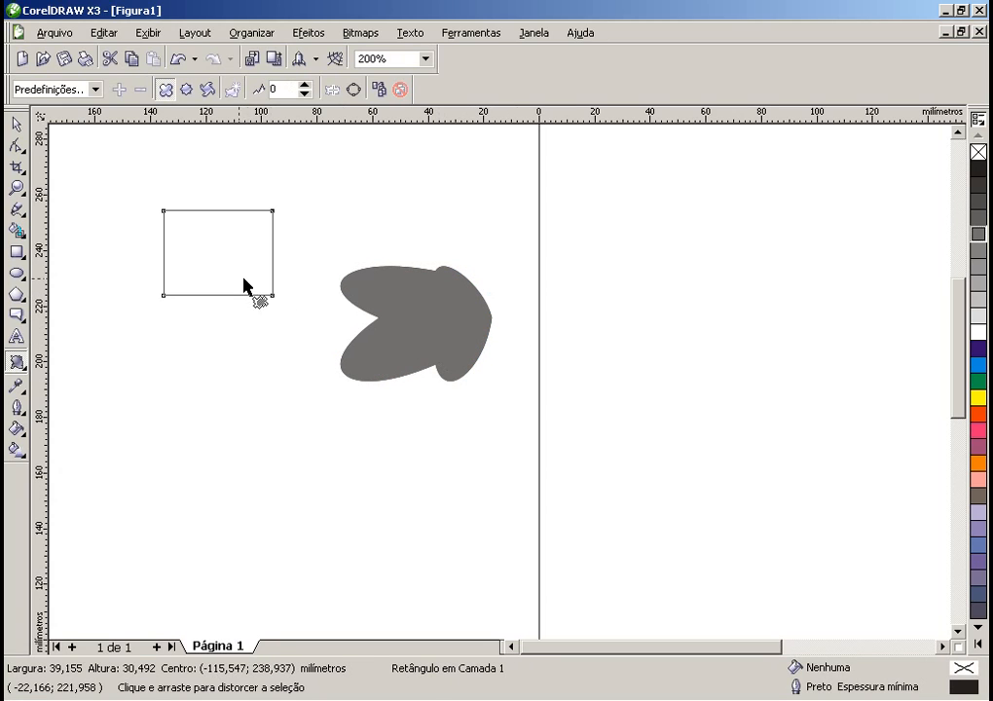
left_click_drag(243, 283, 256, 340)
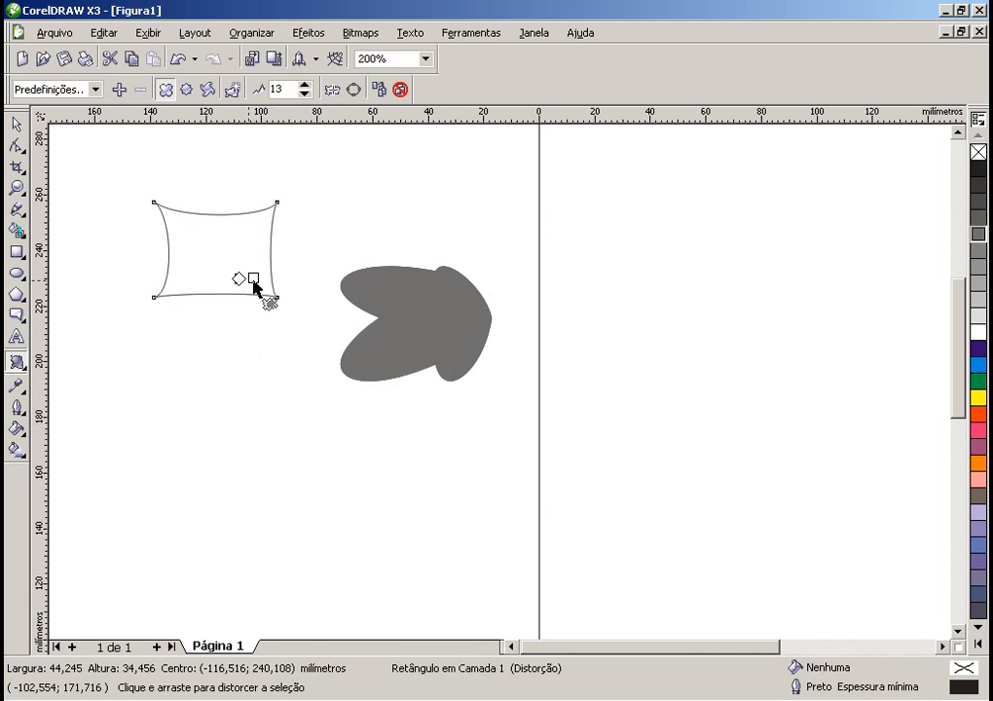
left_click_drag(255, 281, 224, 272)
left_click_drag(311, 273, 262, 287)
left_click_drag(190, 277, 226, 257)
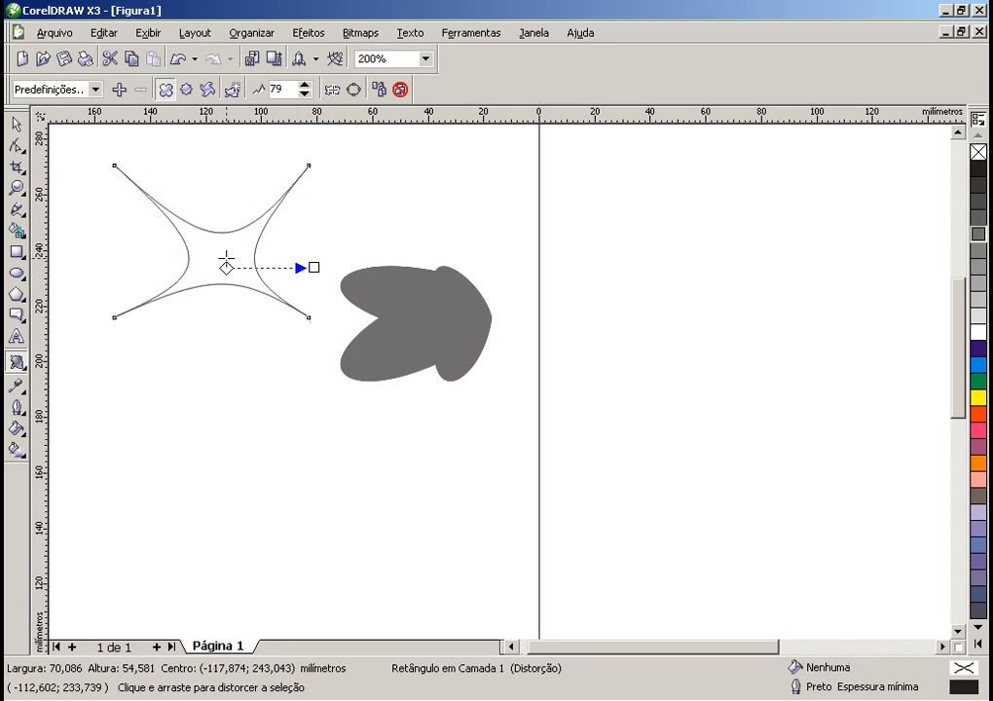
- Fill the distorted rectangle with yellow and add another push-and-pull distortion of amplitude 7 from its lower-left point
left_click(978, 397)
left_click(443, 409)
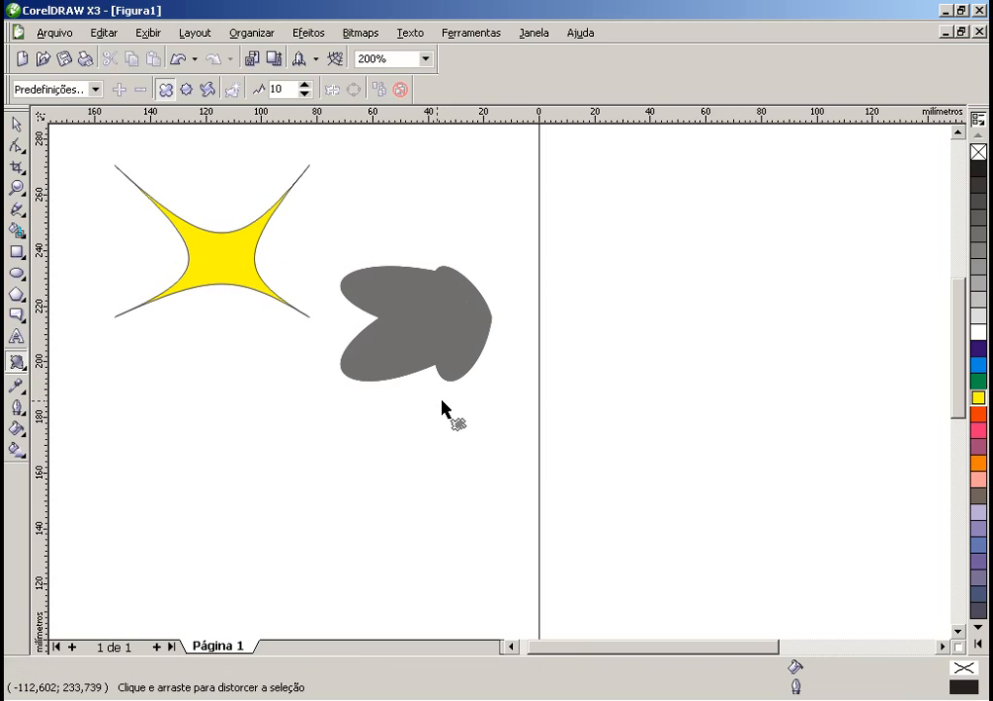
left_click(220, 310)
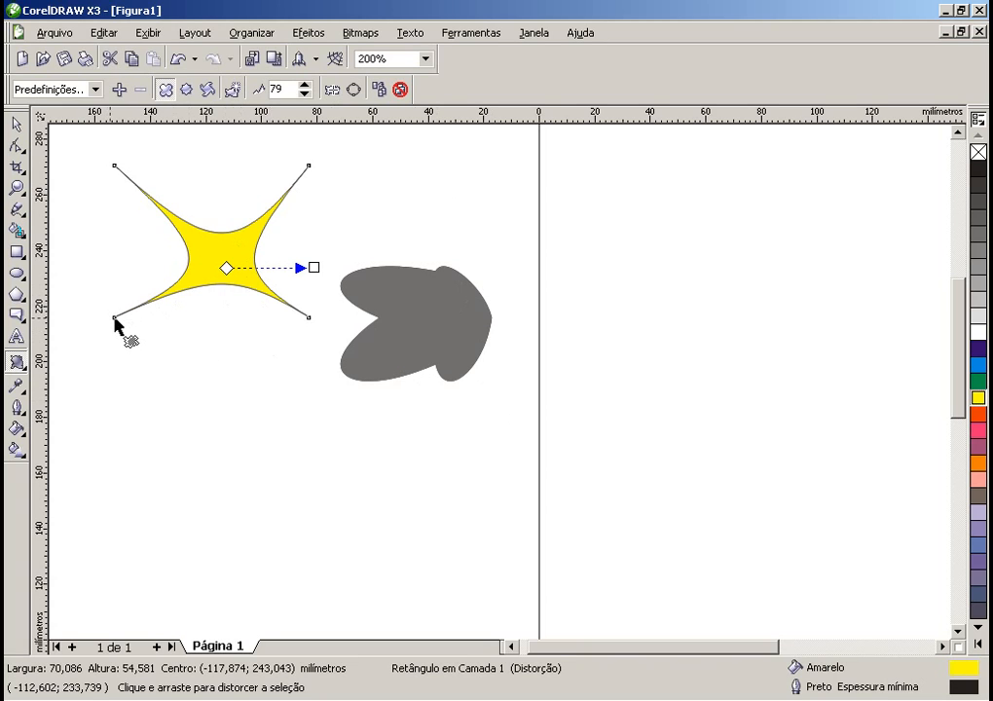
left_click_drag(115, 324, 220, 280)
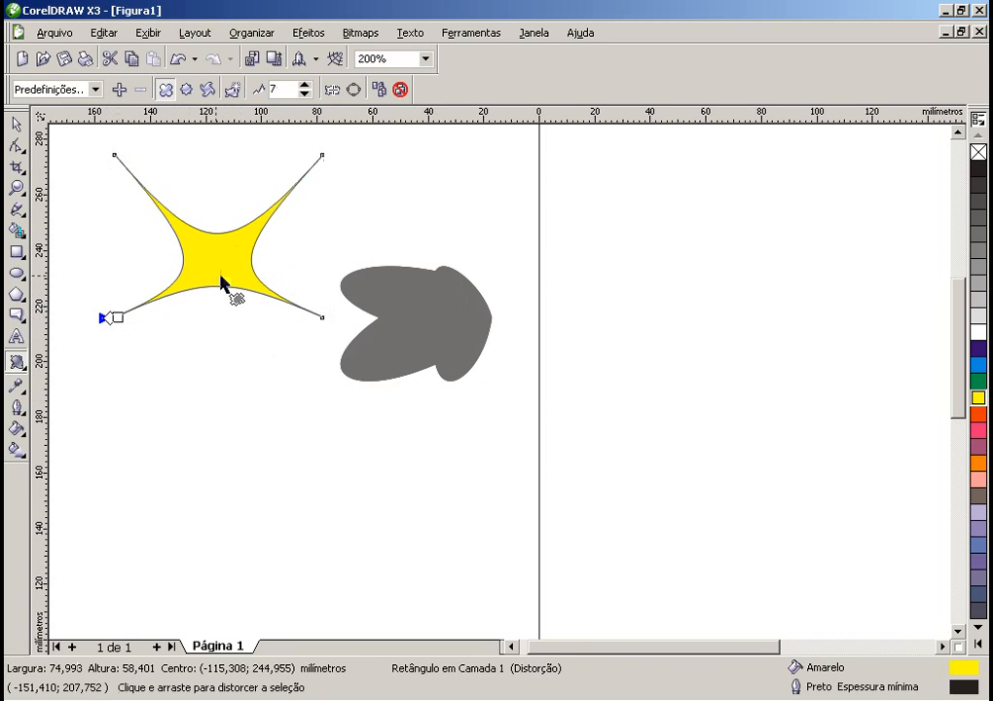
- Add an interactive drop shadow to the yellow shape and offset it about 54 mm below
left_click(23, 365)
left_click(23, 365)
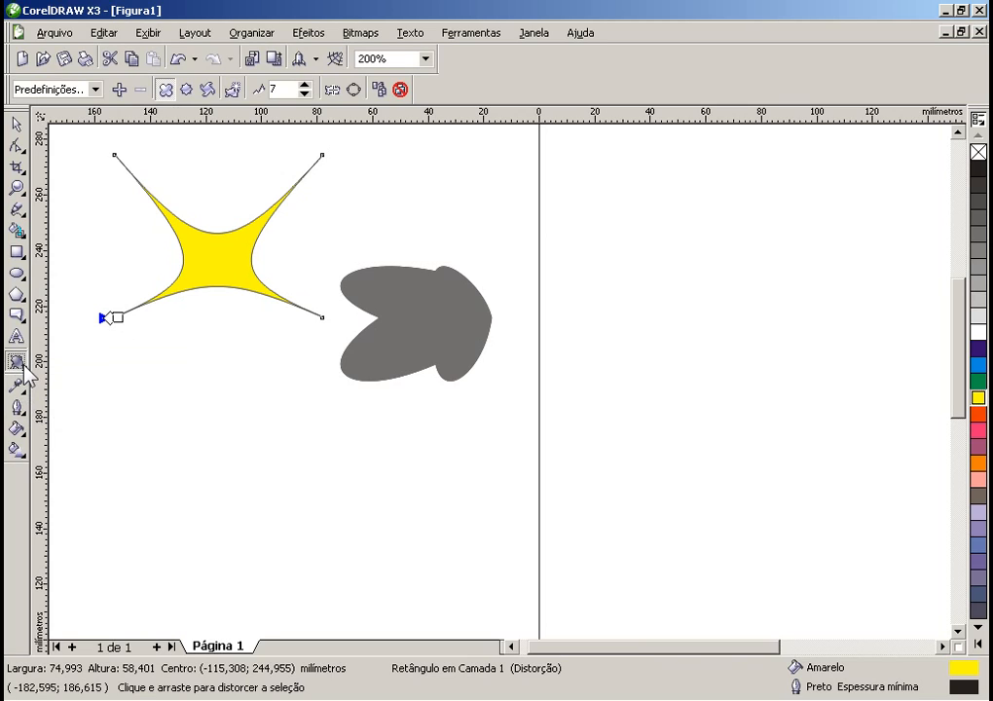
left_click(23, 366)
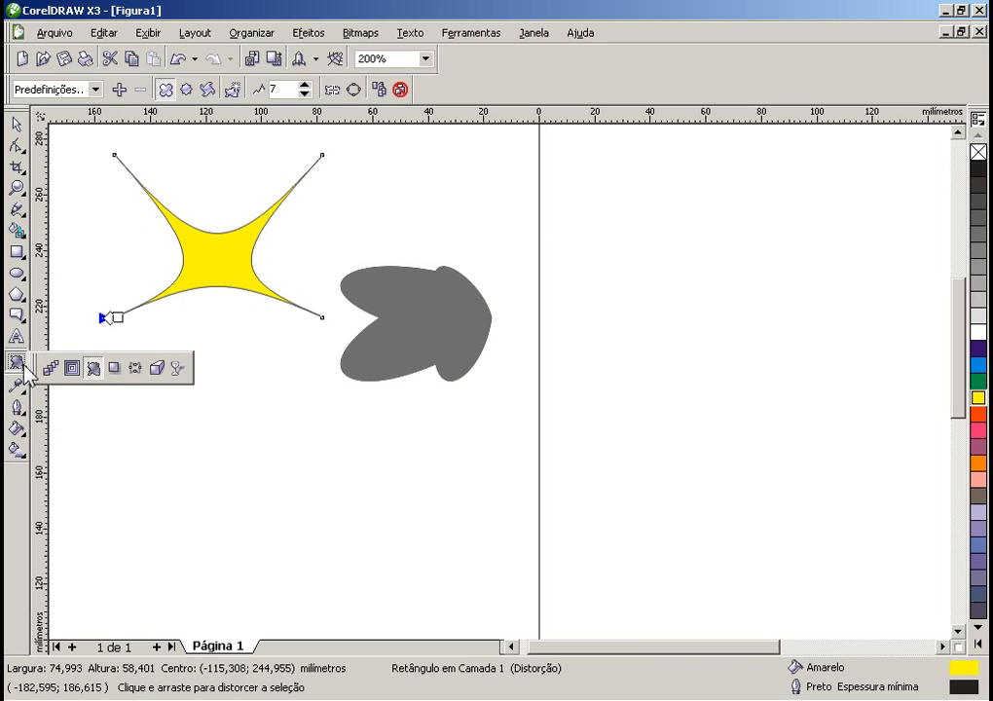
left_click(114, 368)
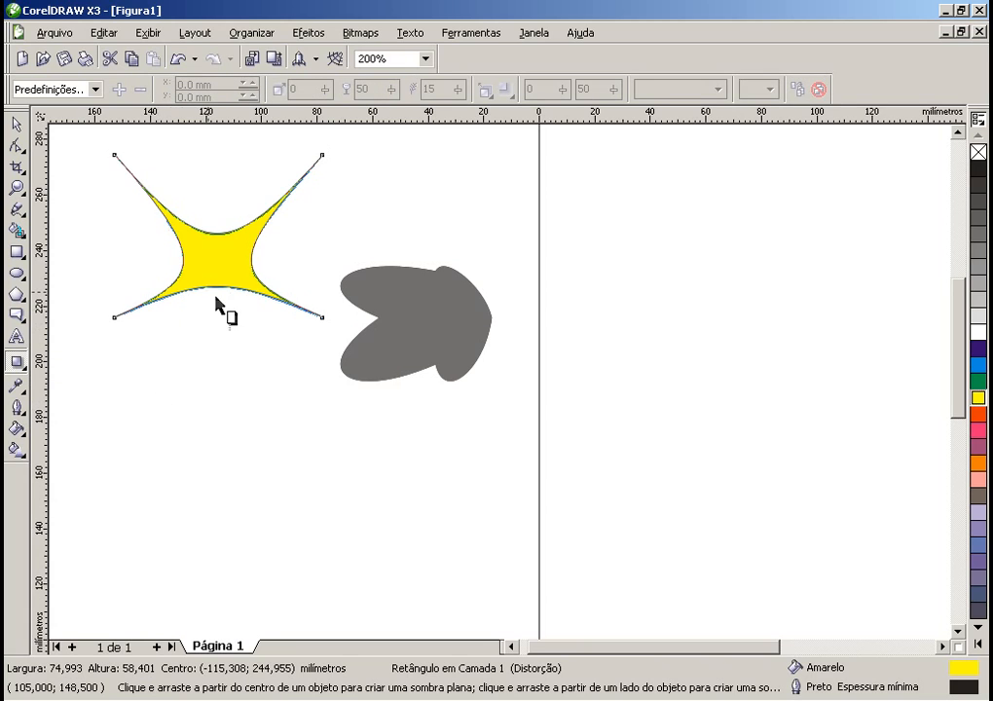
left_click_drag(218, 308, 221, 352)
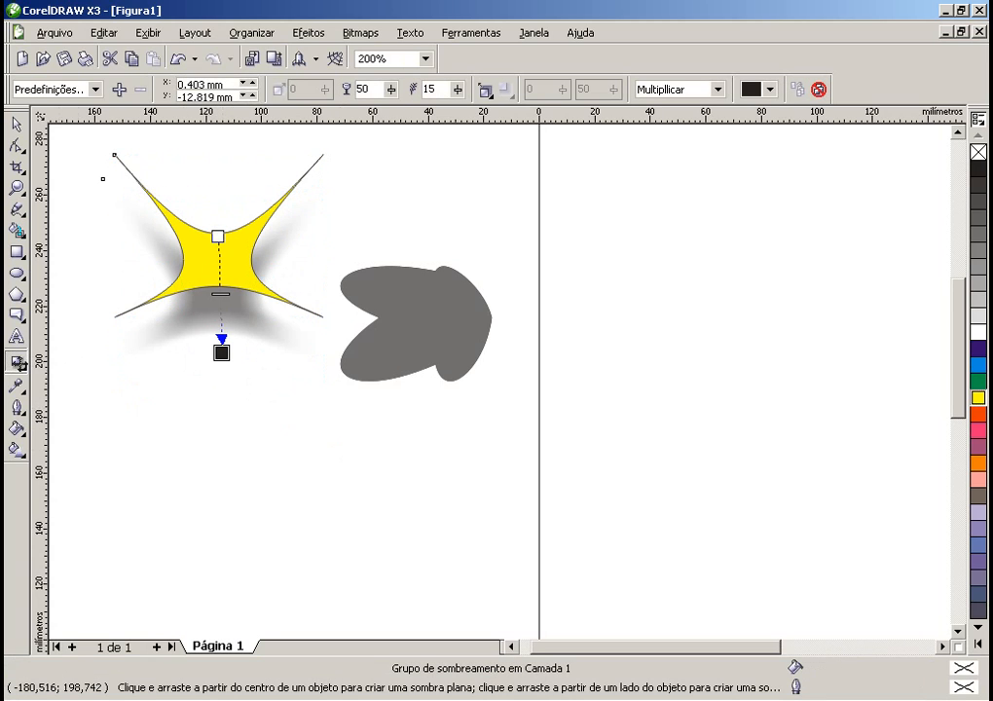
left_click(20, 365)
left_click_drag(221, 353, 225, 466)
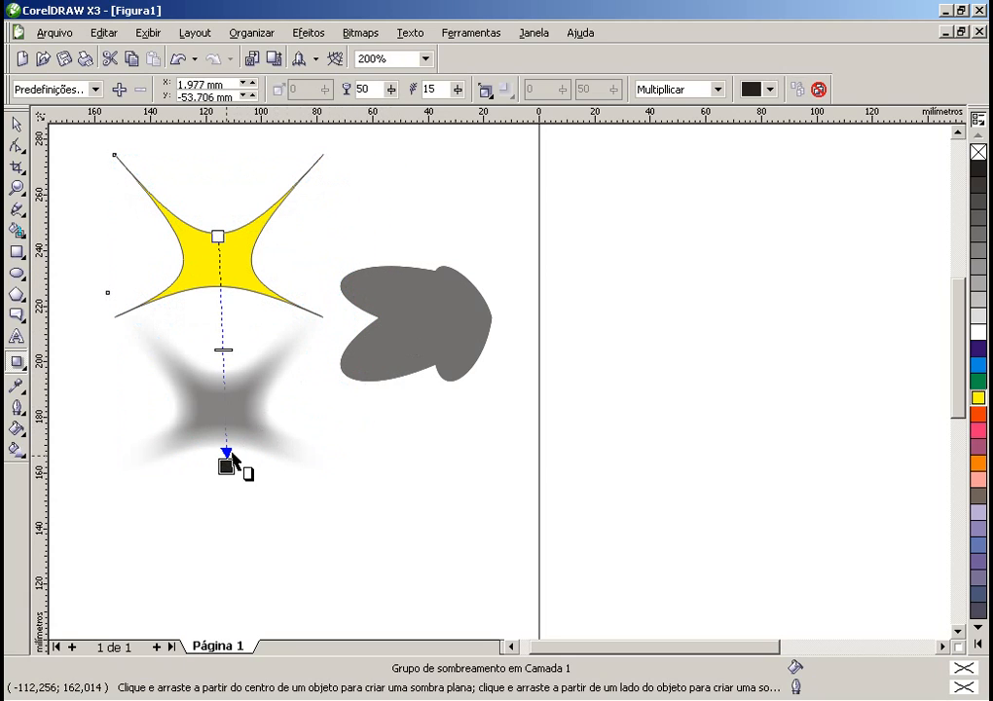
- Bring the drop shadow to about 3 mm below the yellow shape and set its opacity to 37
left_click_drag(222, 348, 212, 297)
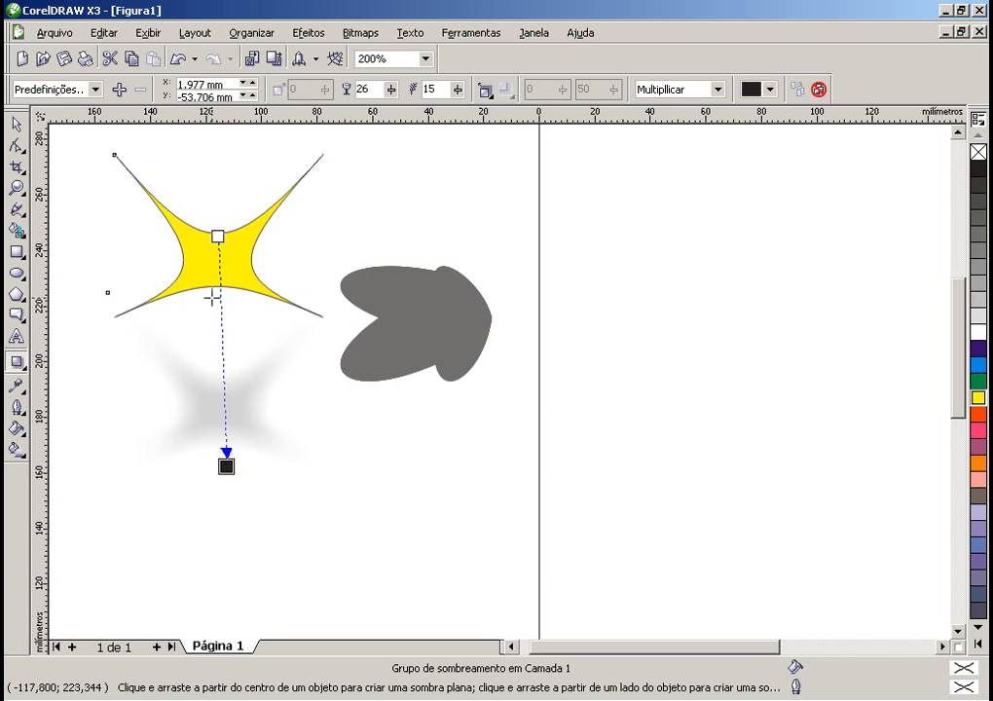
left_click_drag(214, 362, 224, 324)
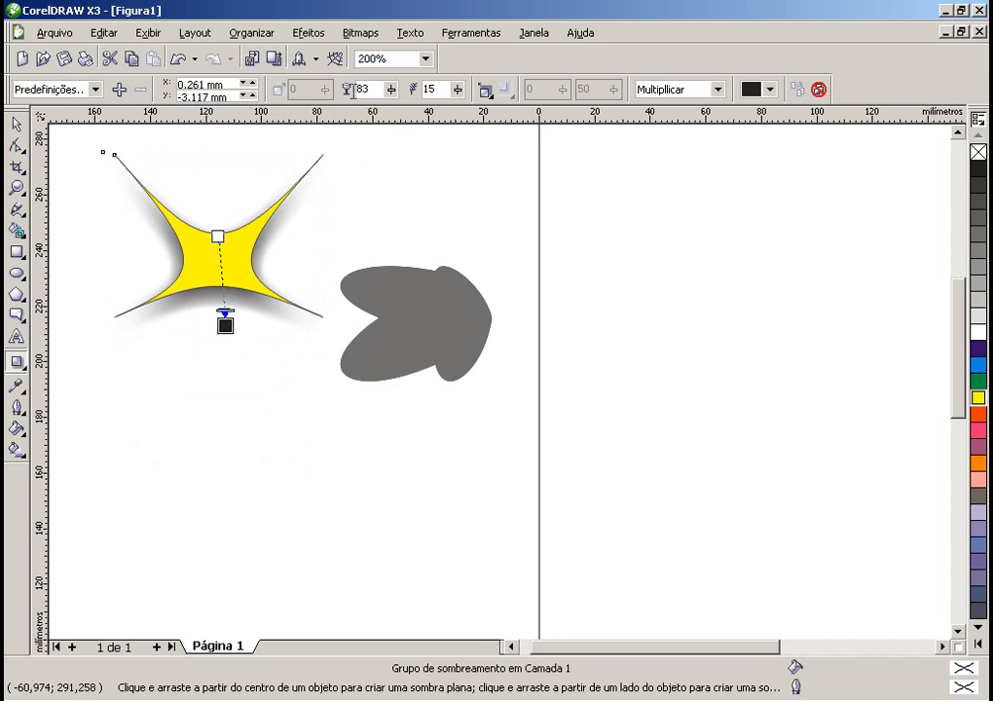
left_click_drag(390, 94, 386, 117)
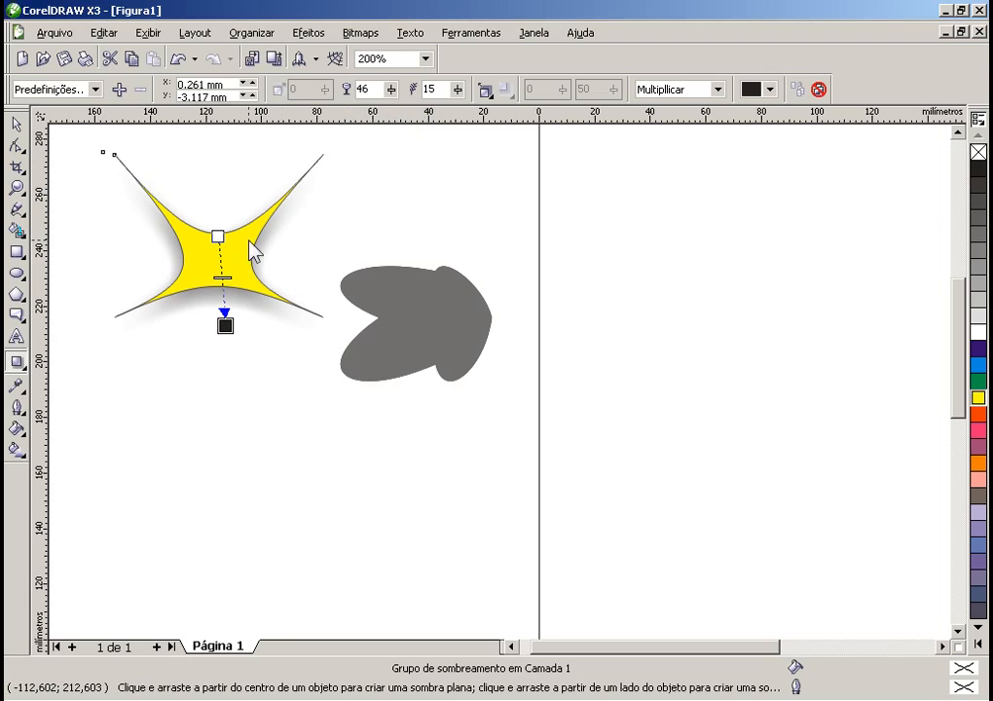
mouse_move(221, 280)
left_mouse_down()
mouse_move(221, 243)
mouse_move(224, 282)
mouse_move(222, 269)
left_mouse_up()
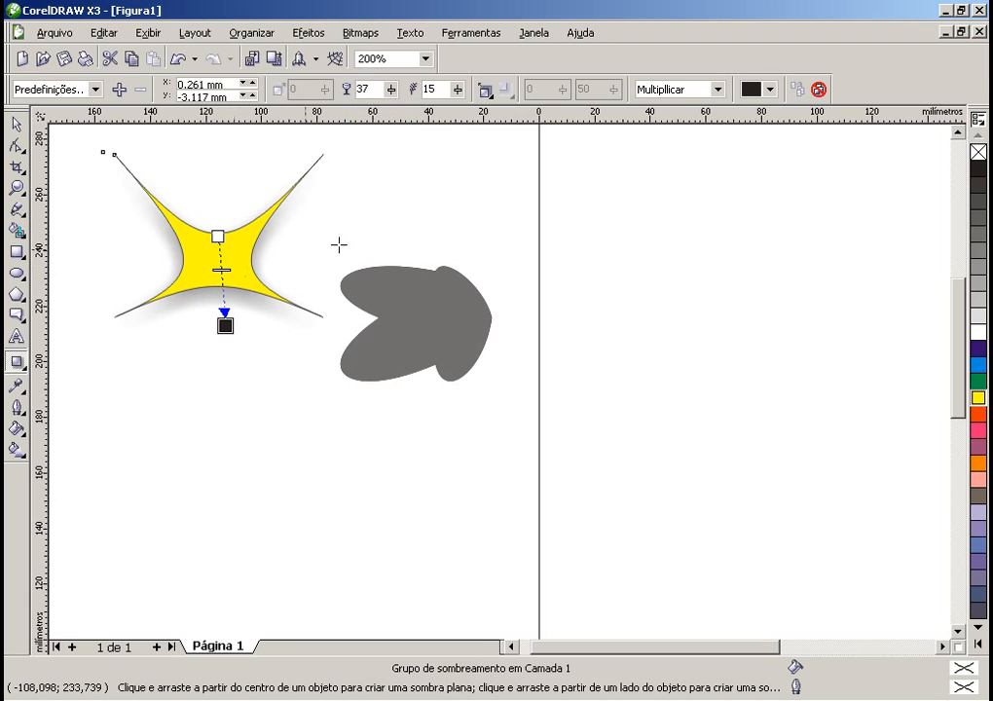
- Set the drop shadow's feathering to 0
left_click(457, 89)
left_click_drag(454, 115, 401, 130)
left_click(458, 89)
left_click(459, 89)
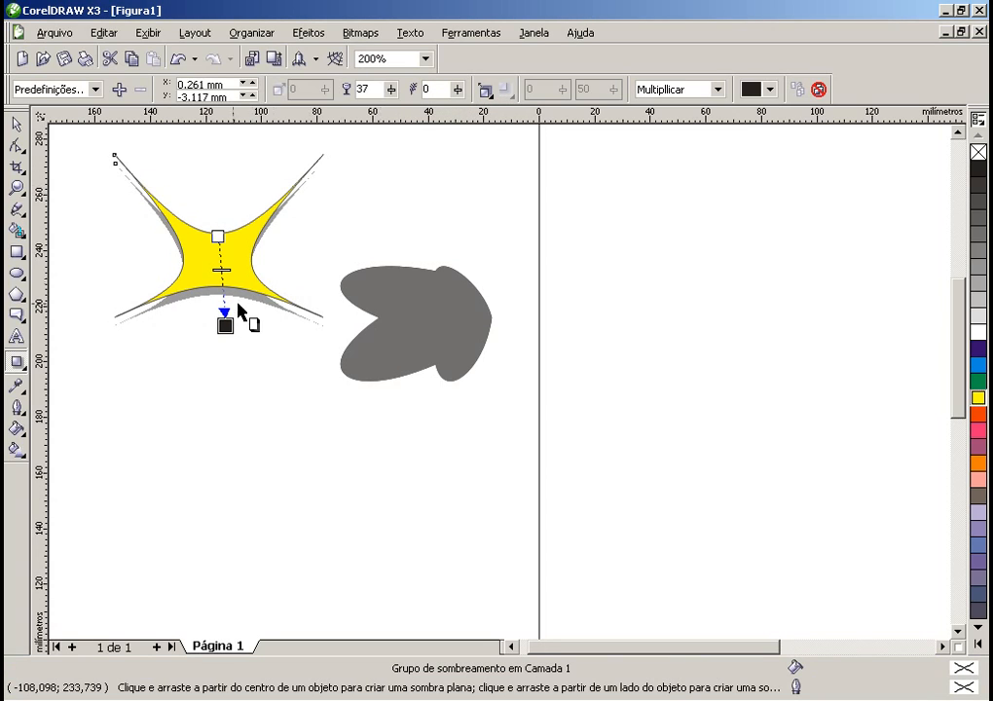
- Offset the shadow about 20 mm below the yellow shape, set its feathering to 33, and reselect the shape
left_click_drag(225, 325, 218, 371)
left_click(458, 89)
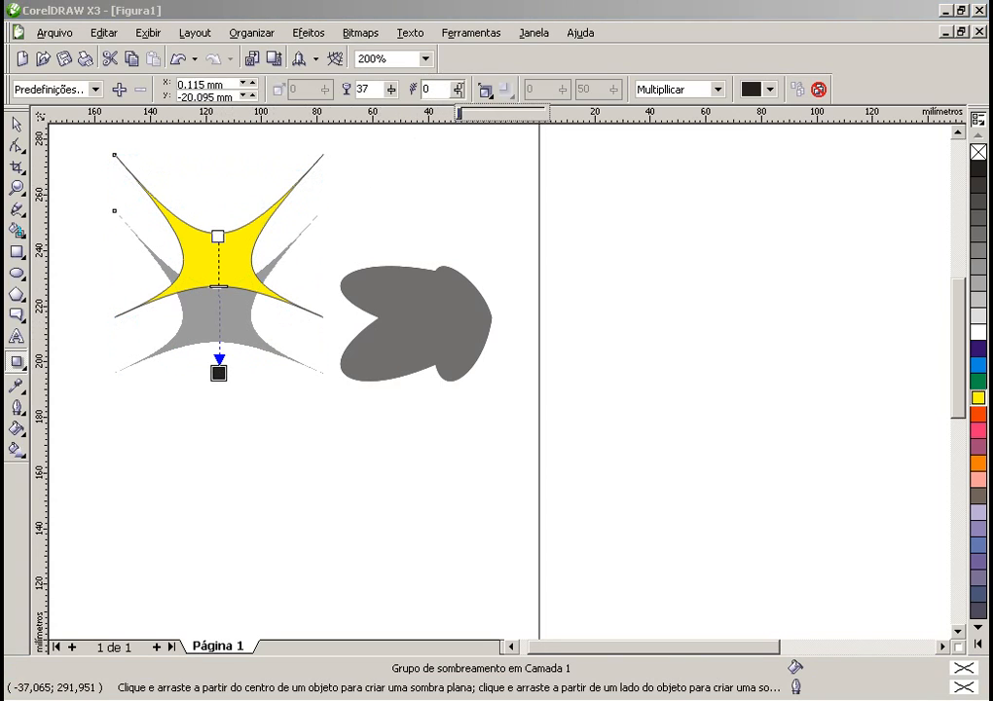
left_click_drag(462, 115, 473, 116)
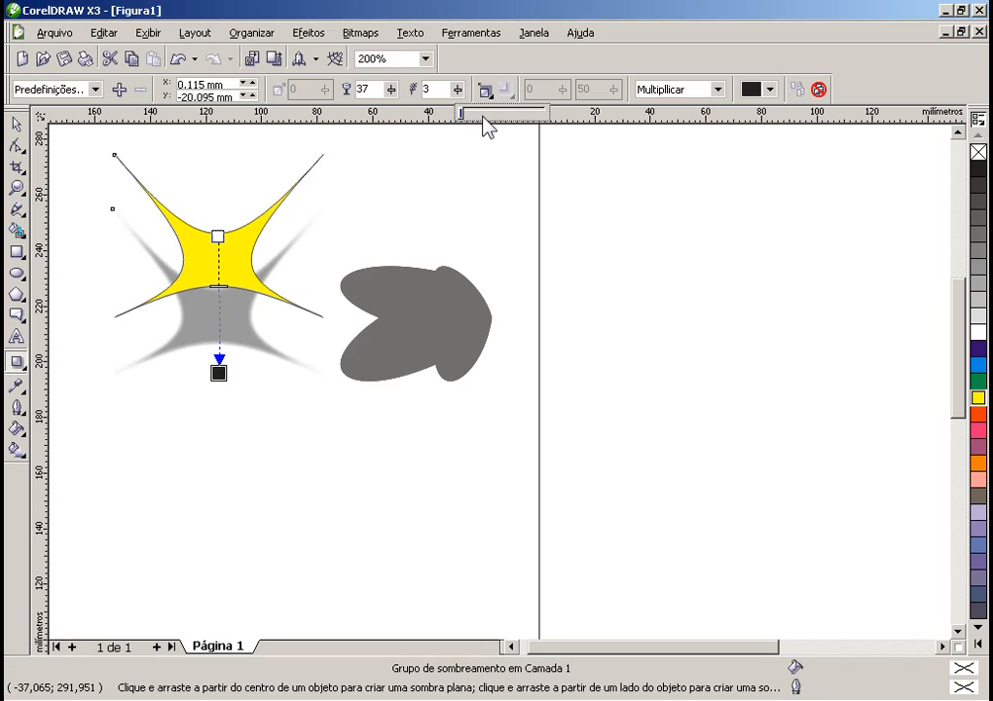
left_click(456, 89)
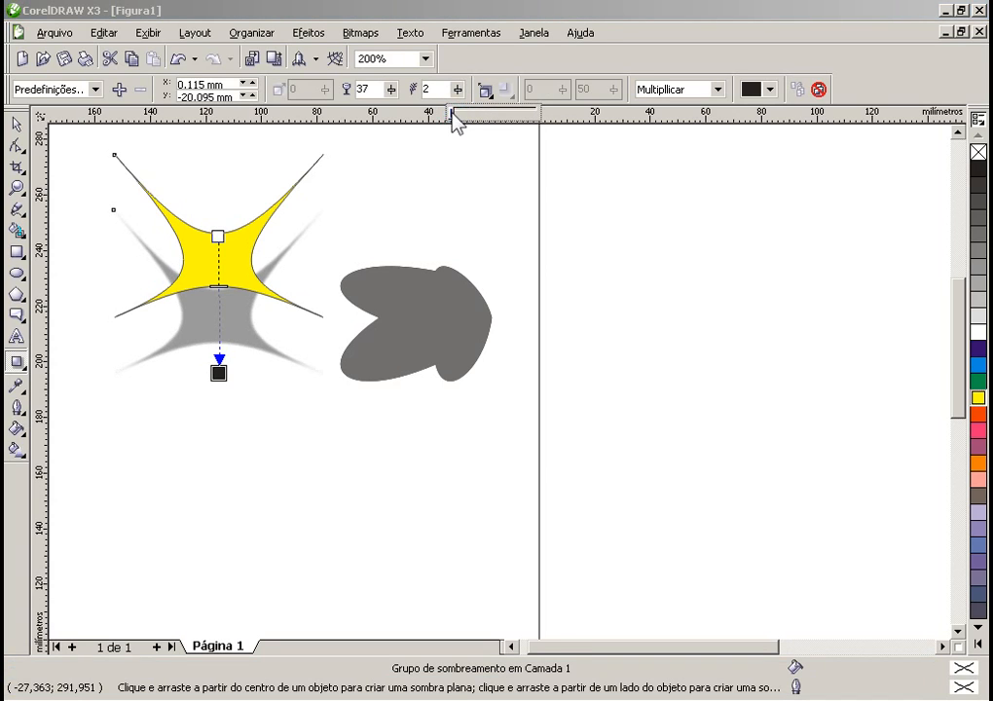
left_click_drag(452, 112, 481, 109)
left_click(473, 178)
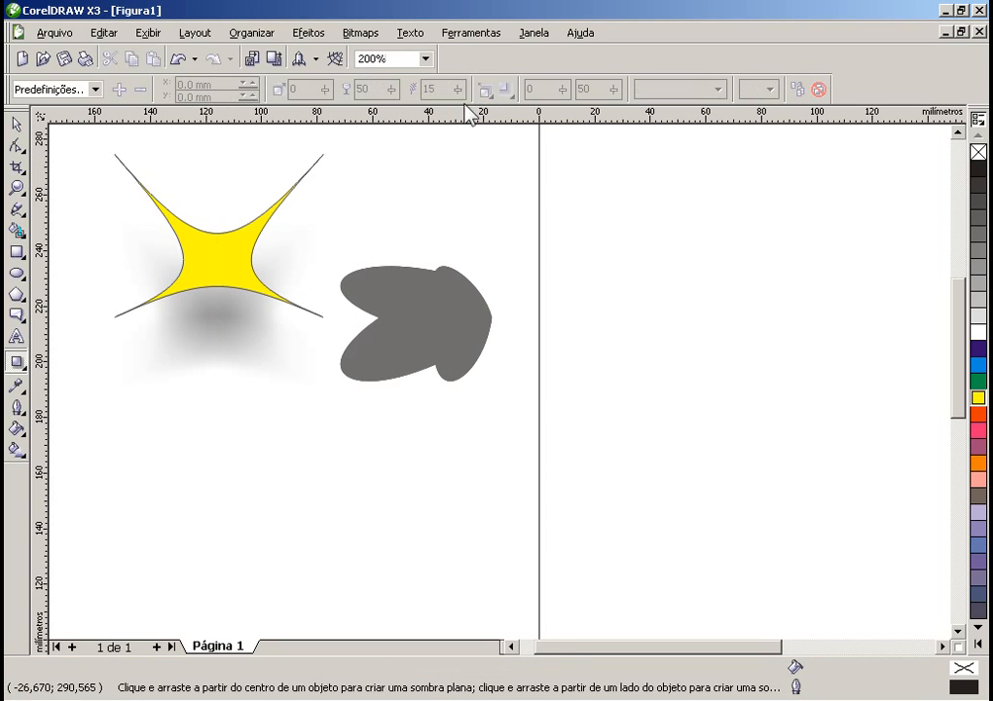
left_click(259, 286)
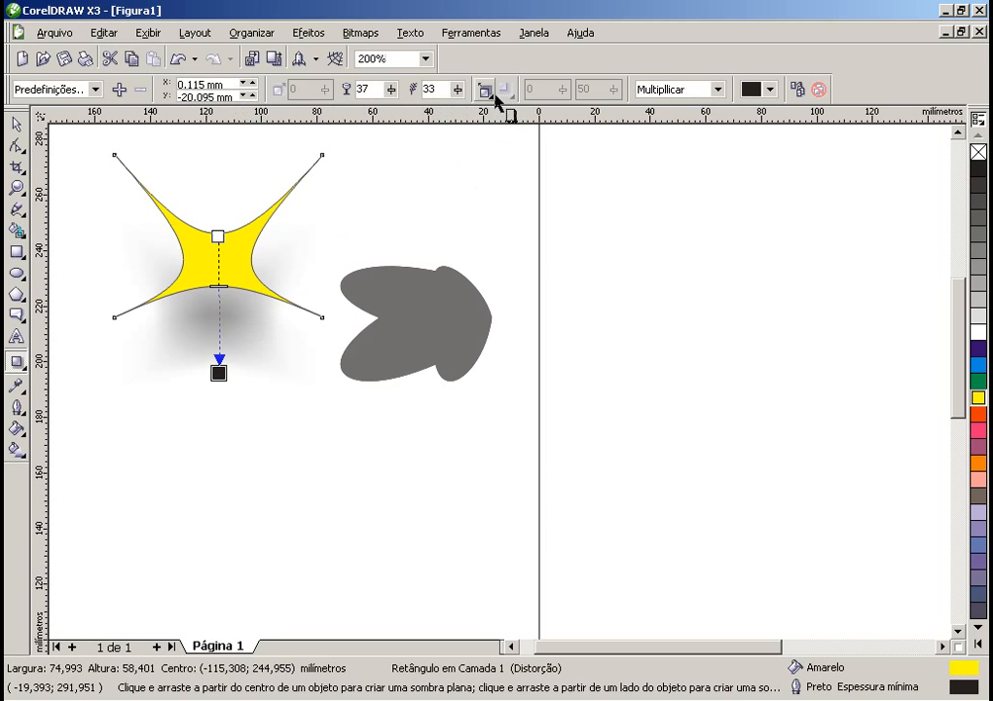
- Compare the Central, Externo and Interno feathering directions on the yellow shape's drop shadow, finishing with Média
left_click(486, 91)
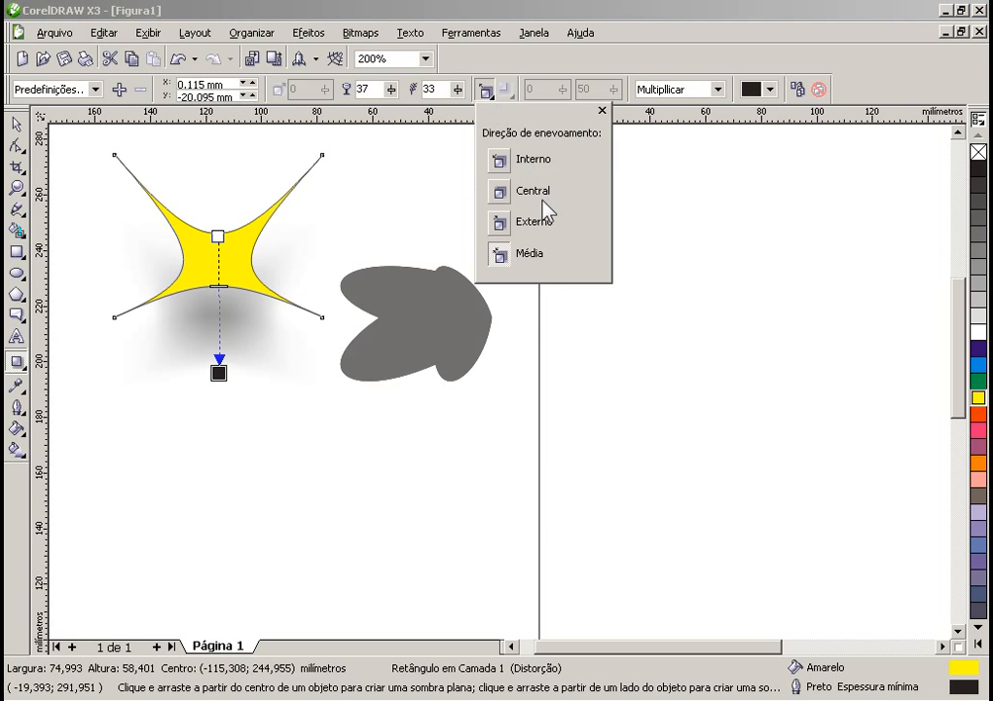
left_click(502, 193)
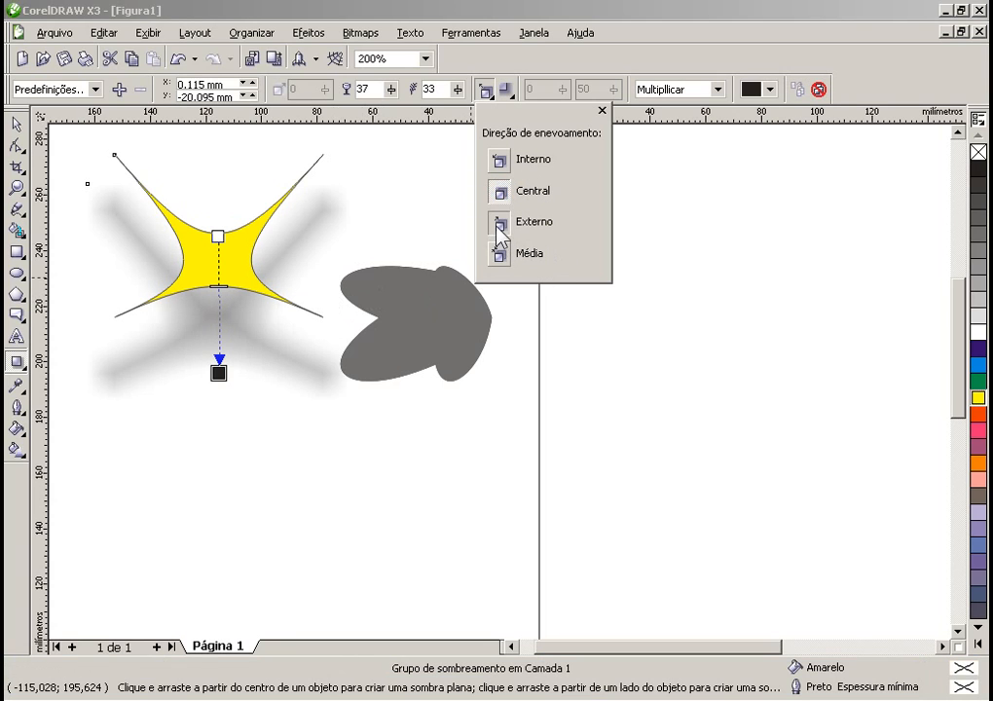
left_click(497, 225)
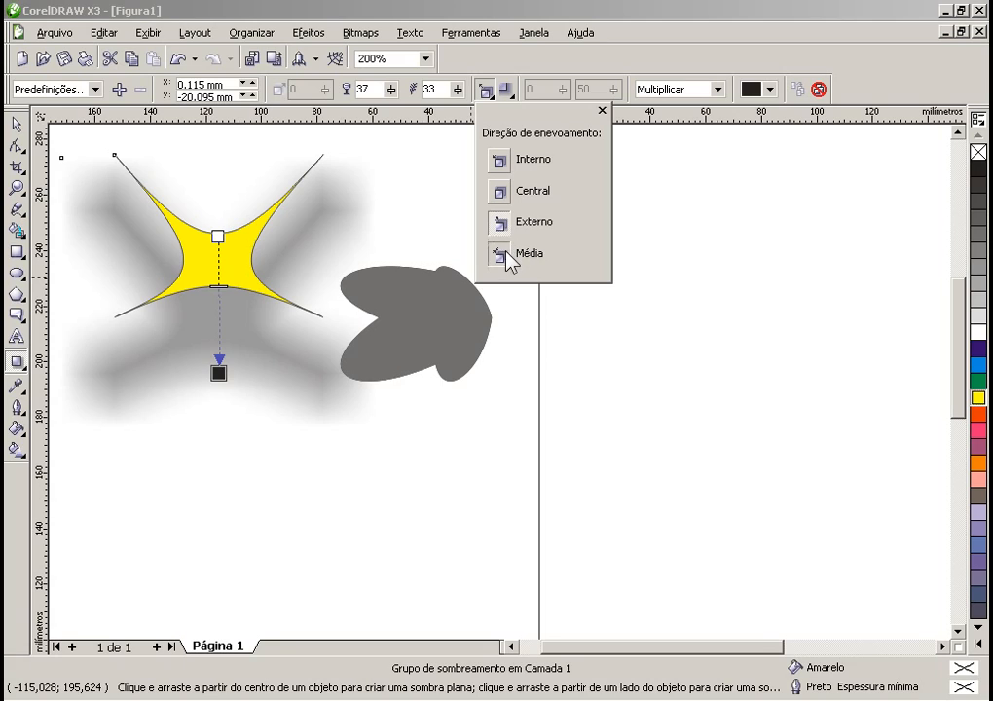
left_click(506, 258)
left_click(502, 165)
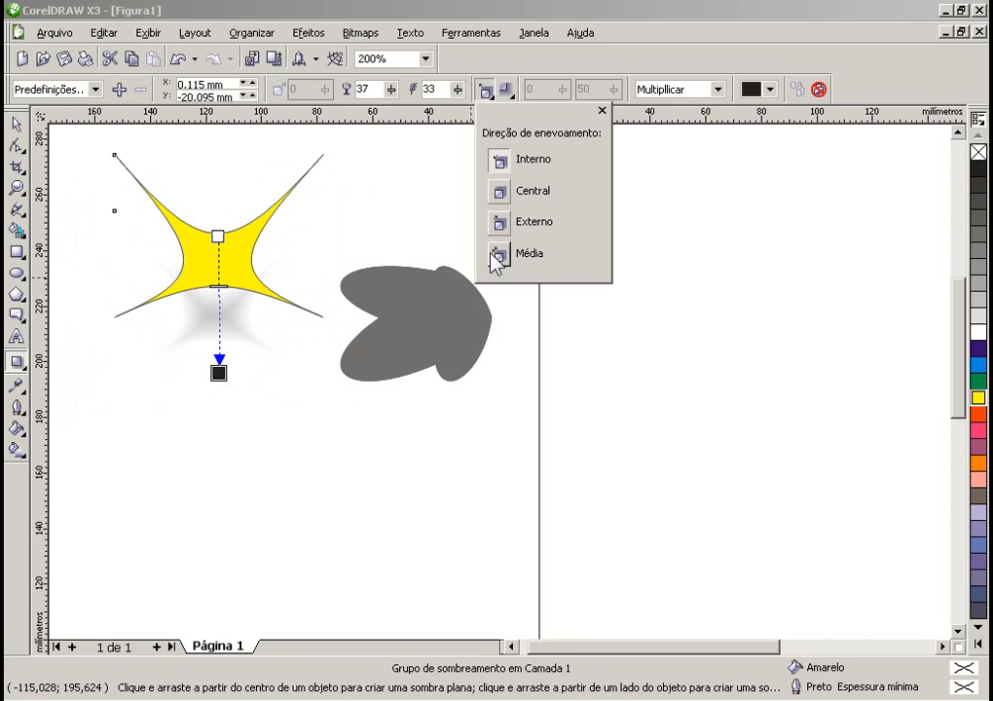
left_click(499, 192)
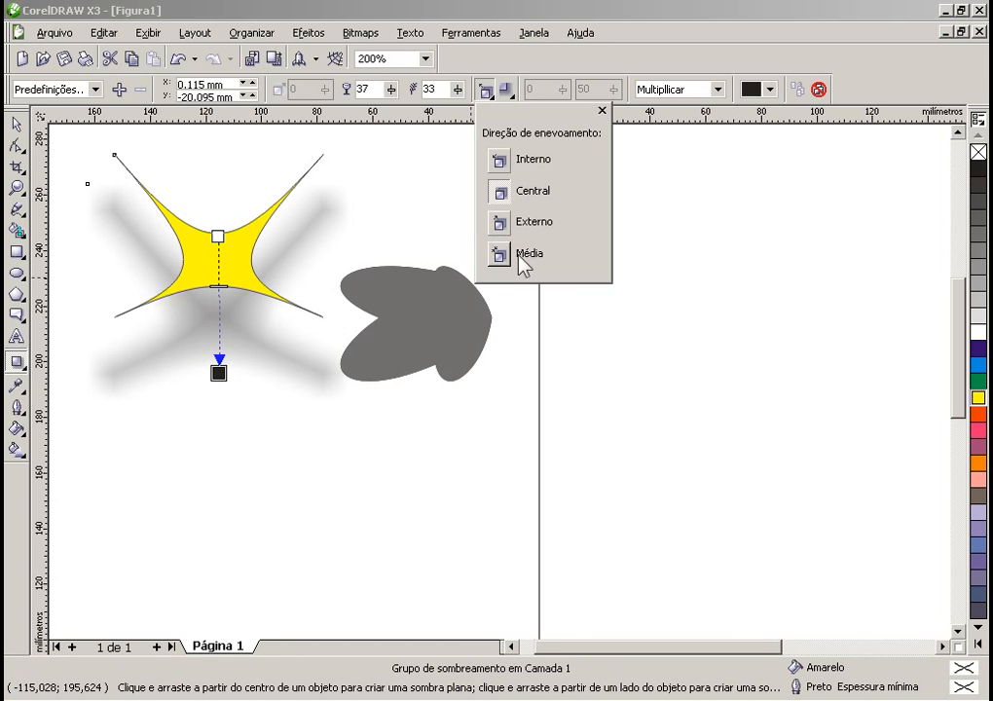
left_click(506, 258)
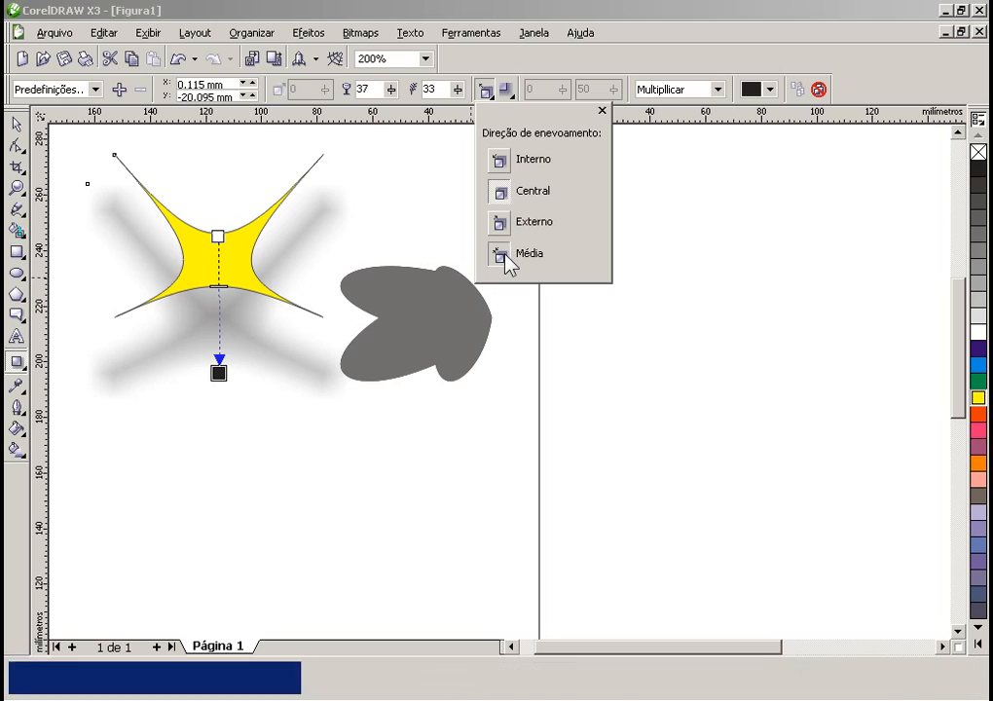
left_click(504, 164)
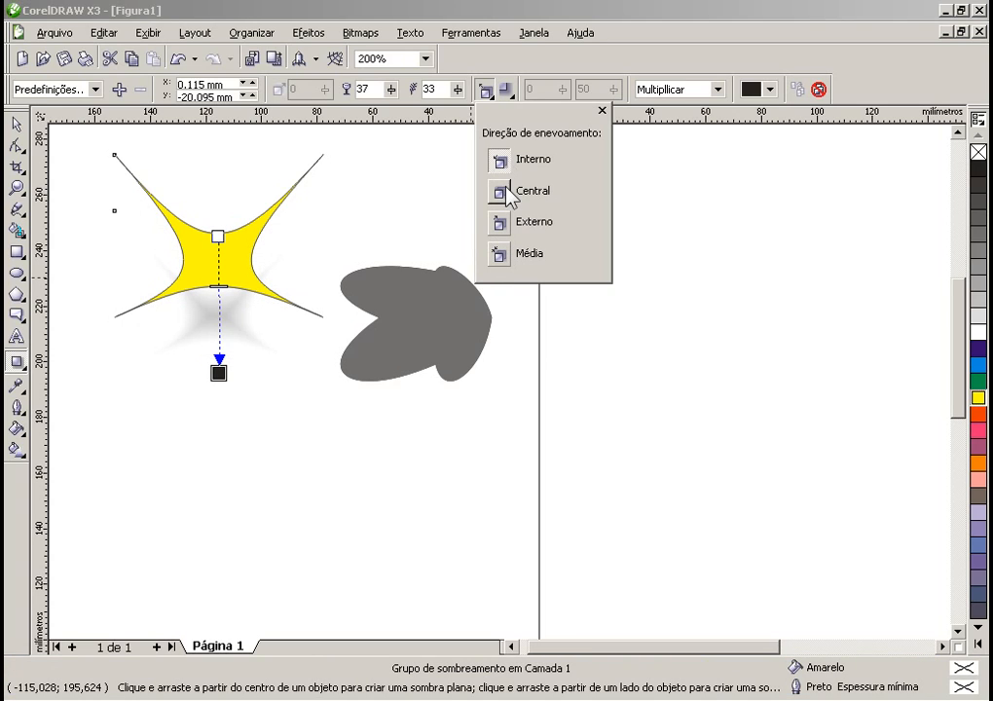
left_click(506, 192)
left_click(501, 256)
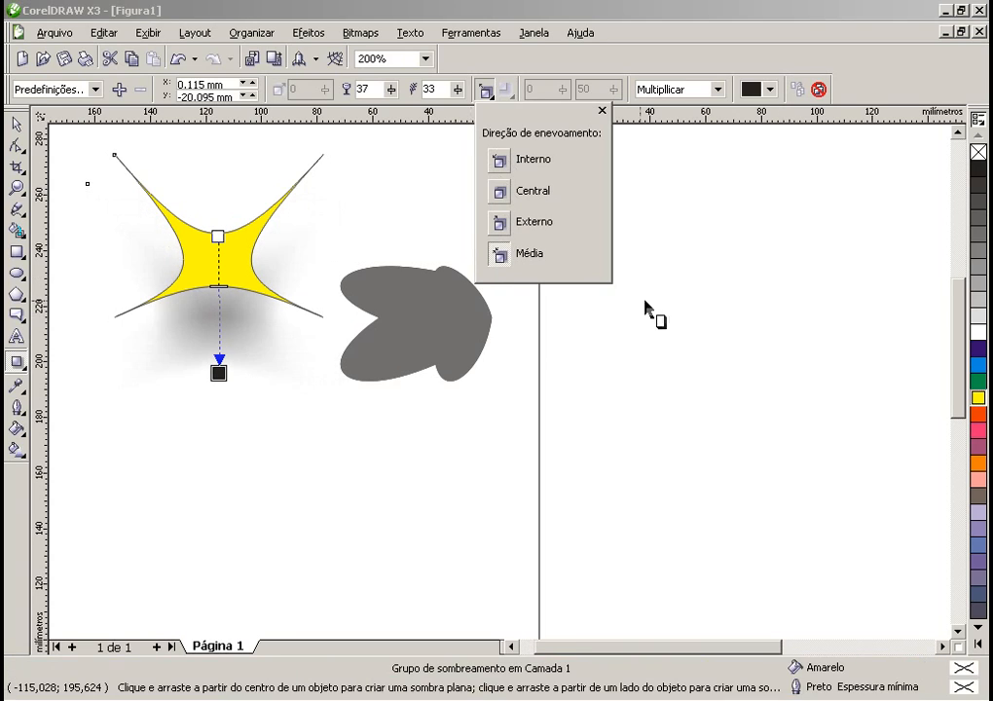
left_click(444, 197)
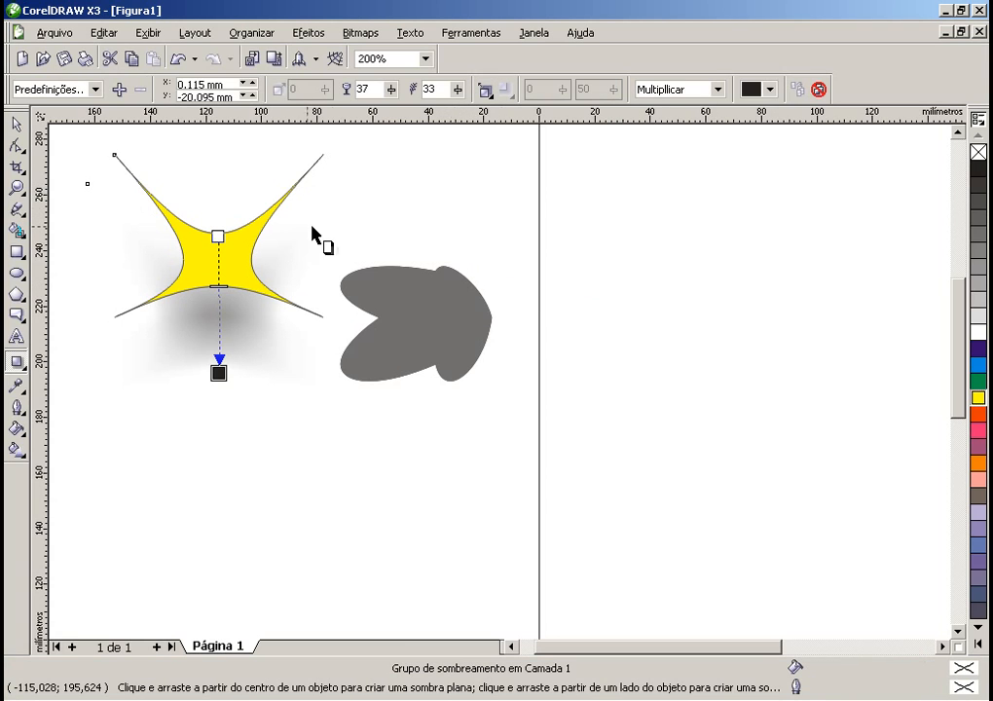
- Try the shadow presets Com perspec acima direita and Incandescente medio on the yellow shape, settle on Plano acima a direita, and reselect the shape
left_click(95, 90)
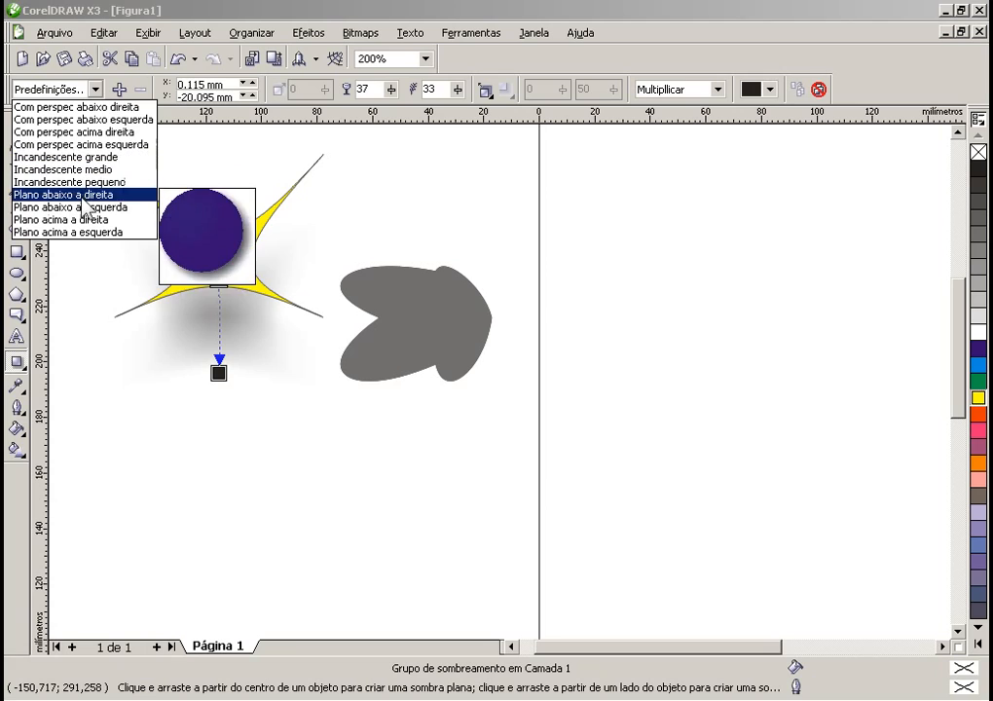
left_click(81, 139)
left_click(98, 91)
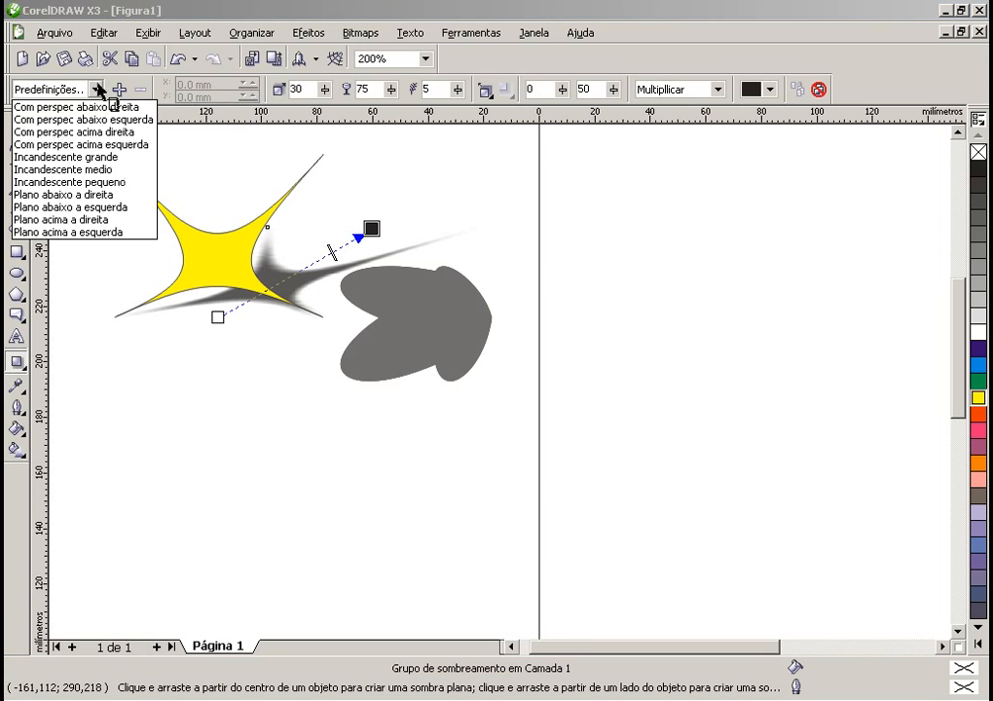
left_click(105, 170)
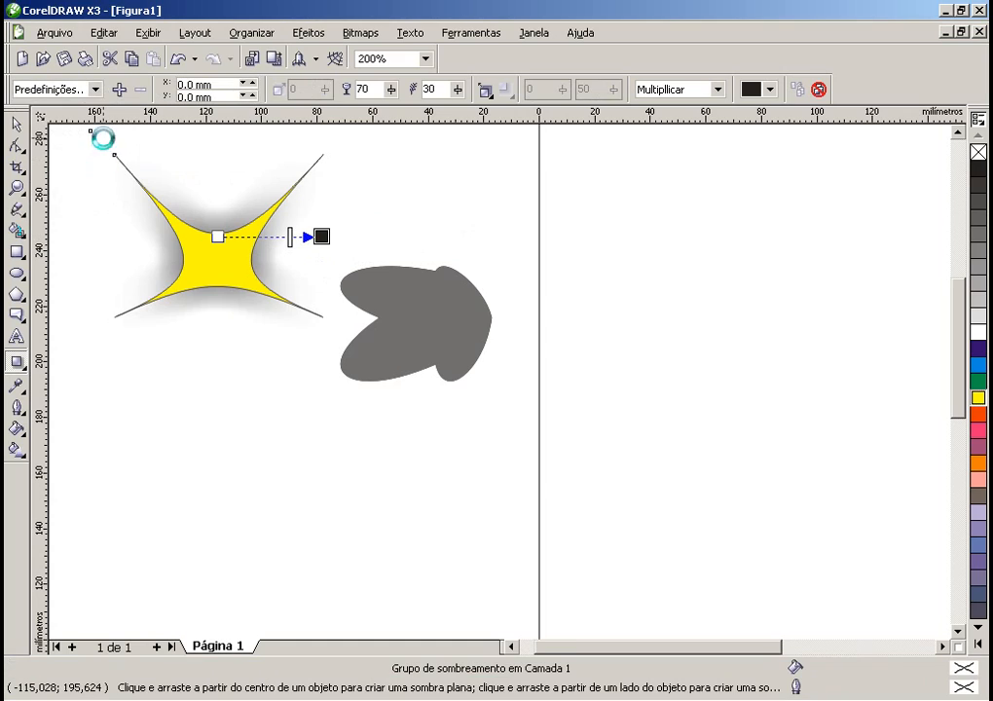
left_click(97, 90)
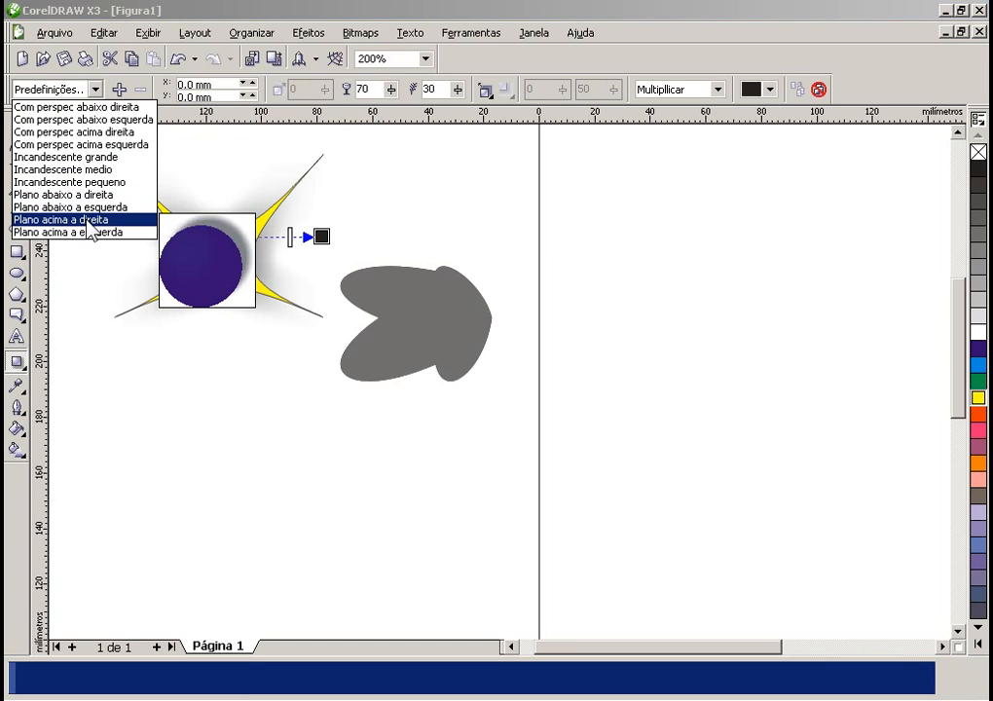
left_click(130, 220)
left_click(386, 245)
left_click(185, 243)
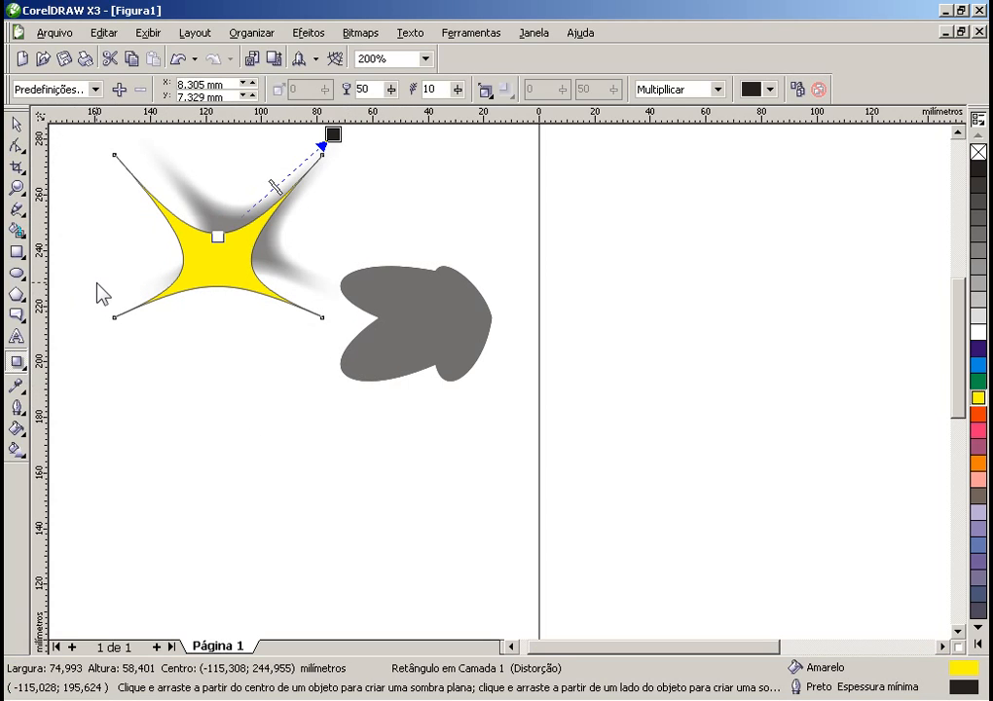
- Draw a rectangle about 57 mm wide and 49 mm high in the empty area below the yellow shape
key("F7")
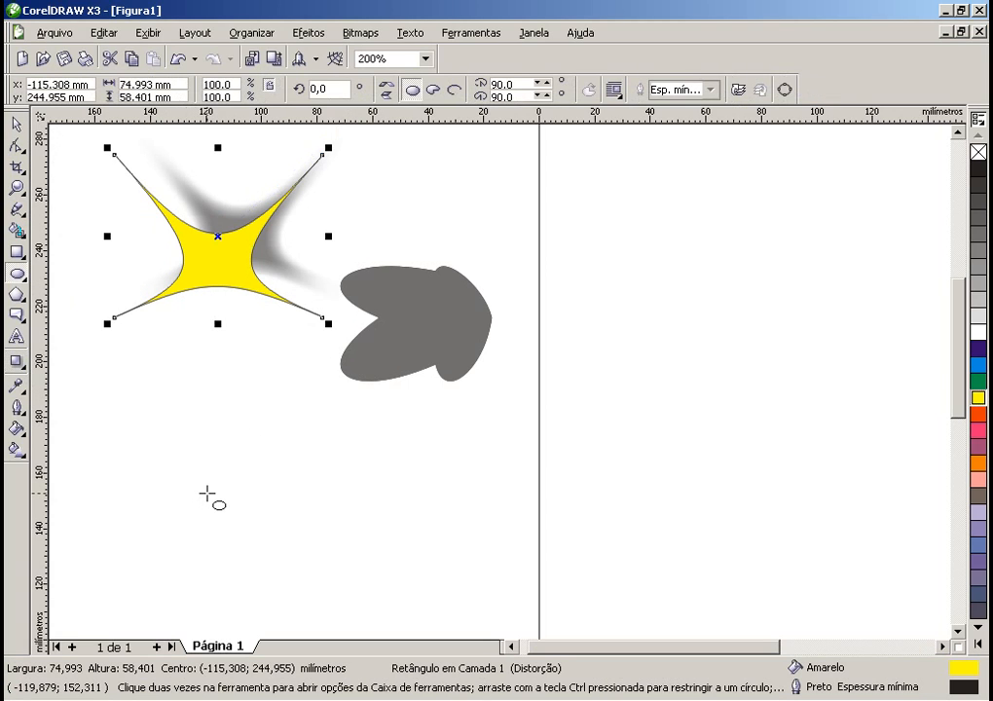
left_click(23, 362)
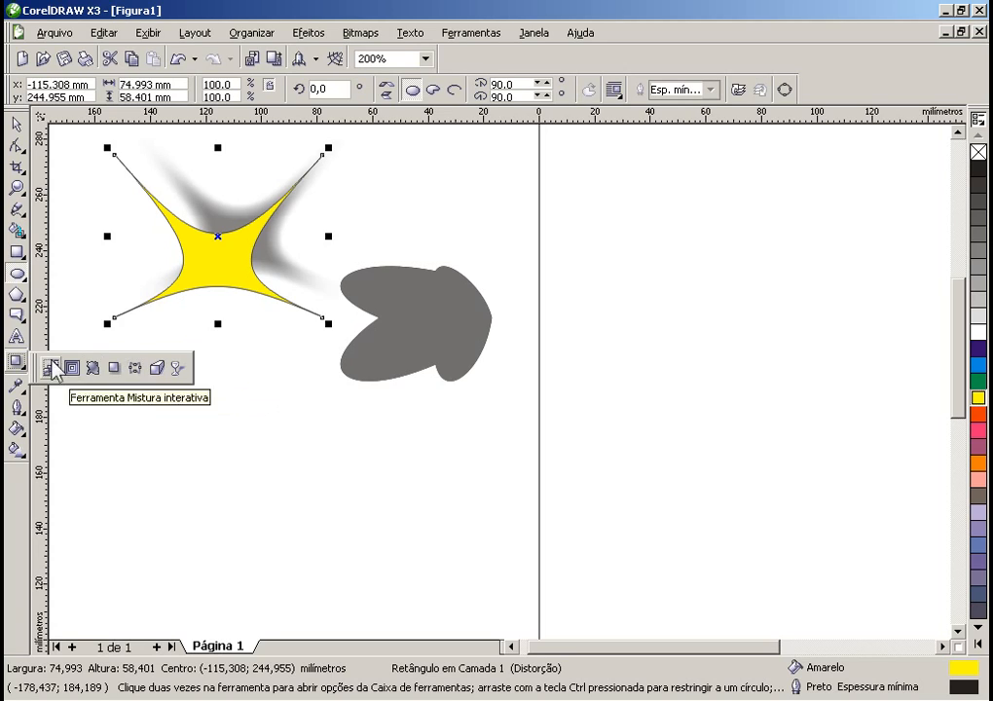
left_click(21, 258)
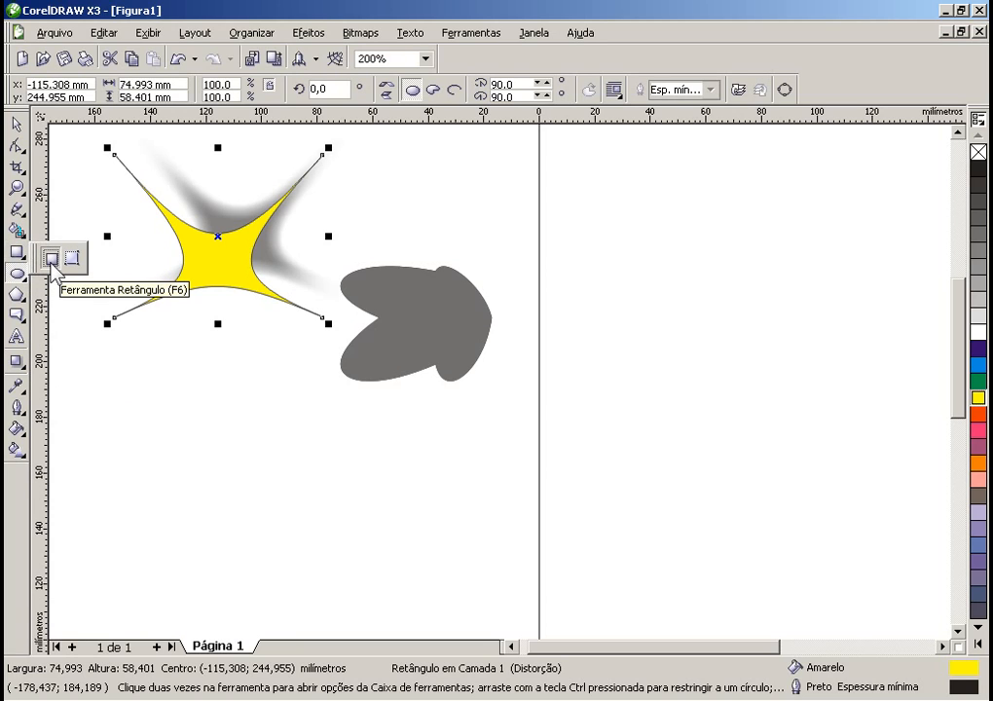
left_click(52, 259)
left_click_drag(188, 429, 345, 565)
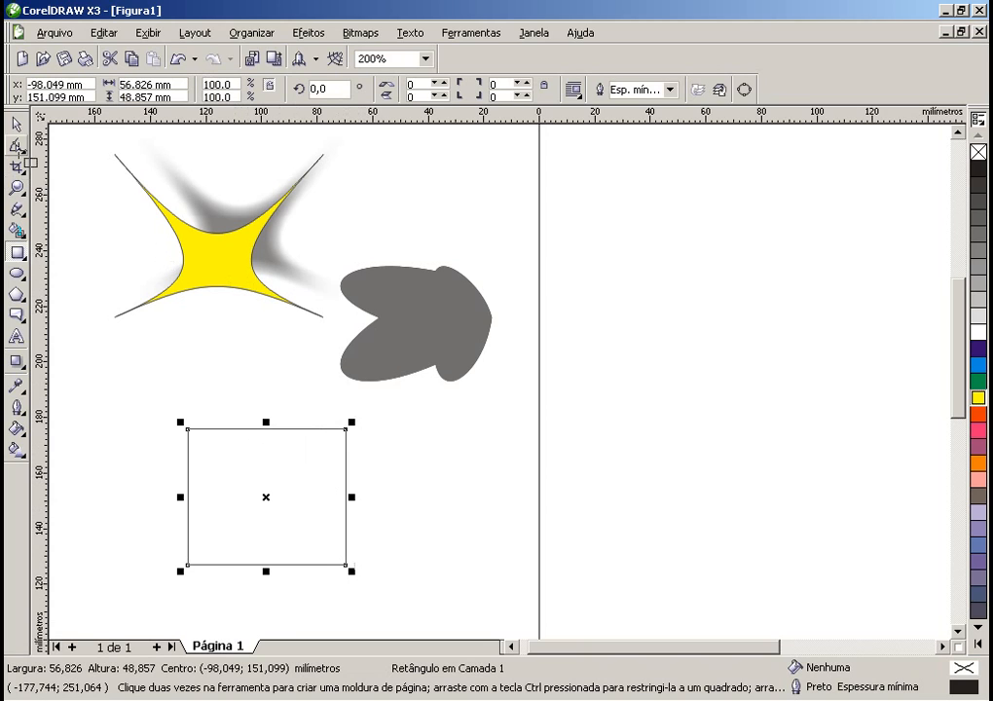
- Delete the yellow shape with its shadow and the grey shape, and move the rectangle's centre to about X -82 mm, Y 216 mm
left_click(18, 144)
left_click(18, 124)
left_click(194, 248)
key("Delete")
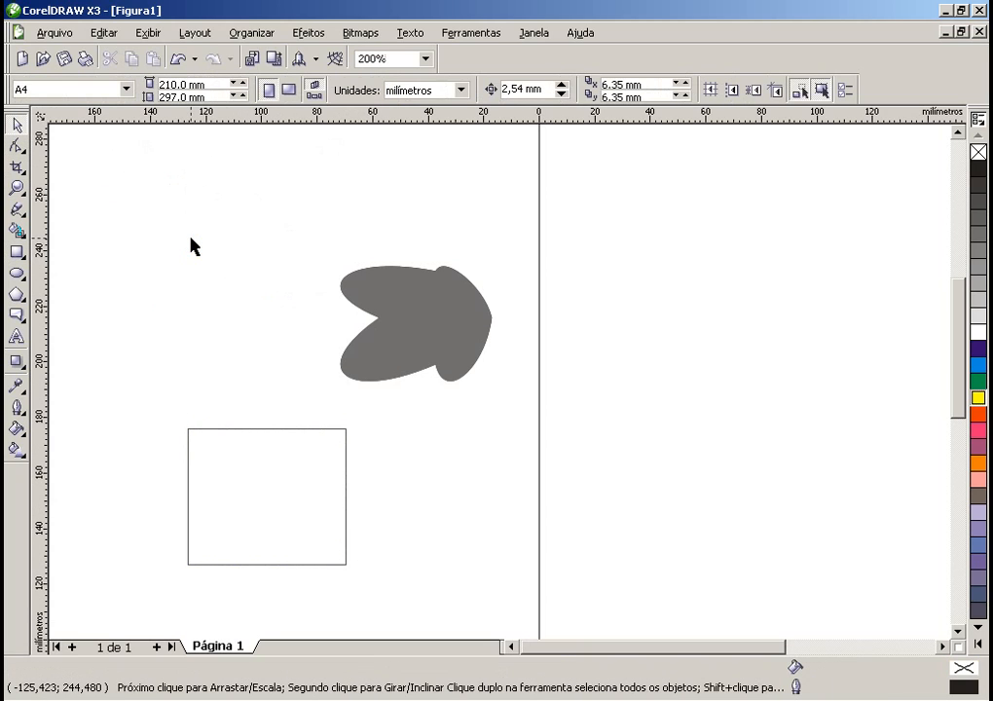
left_click(365, 286)
key("Delete")
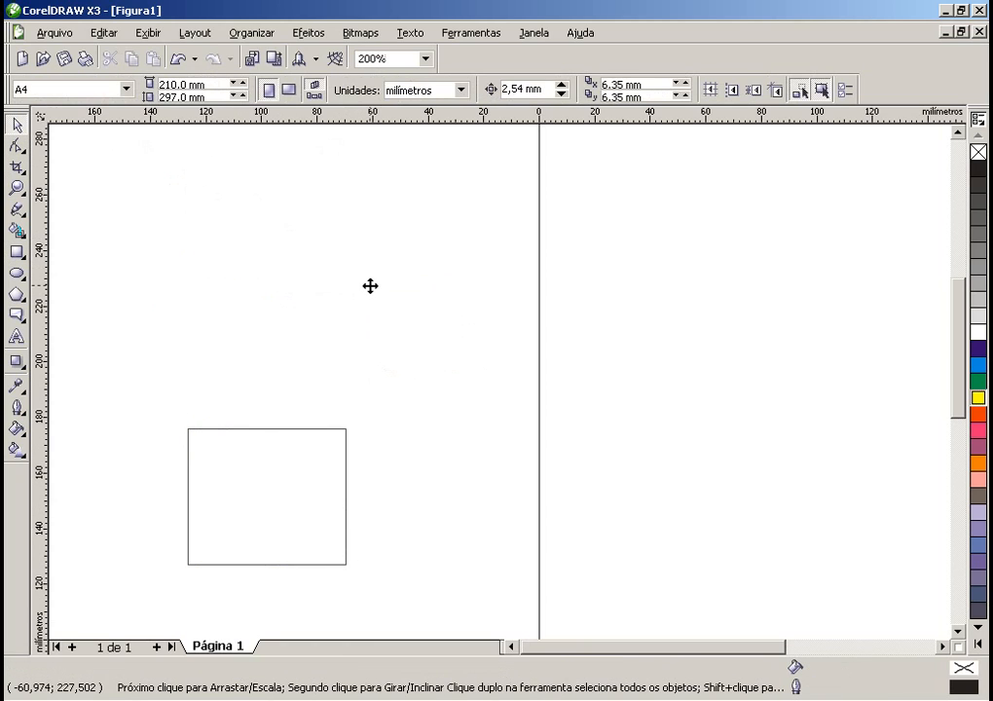
left_click_drag(296, 530, 341, 351)
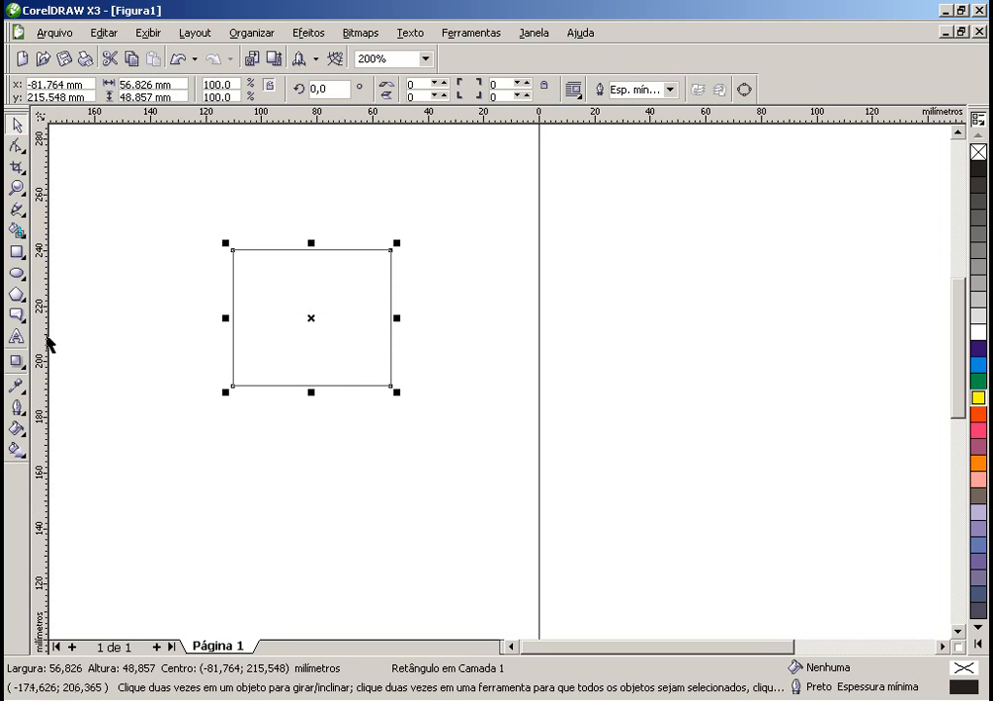
- Apply an interactive envelope to the rectangle and pull its top middle node down to about the rectangle's centre
left_click(20, 363)
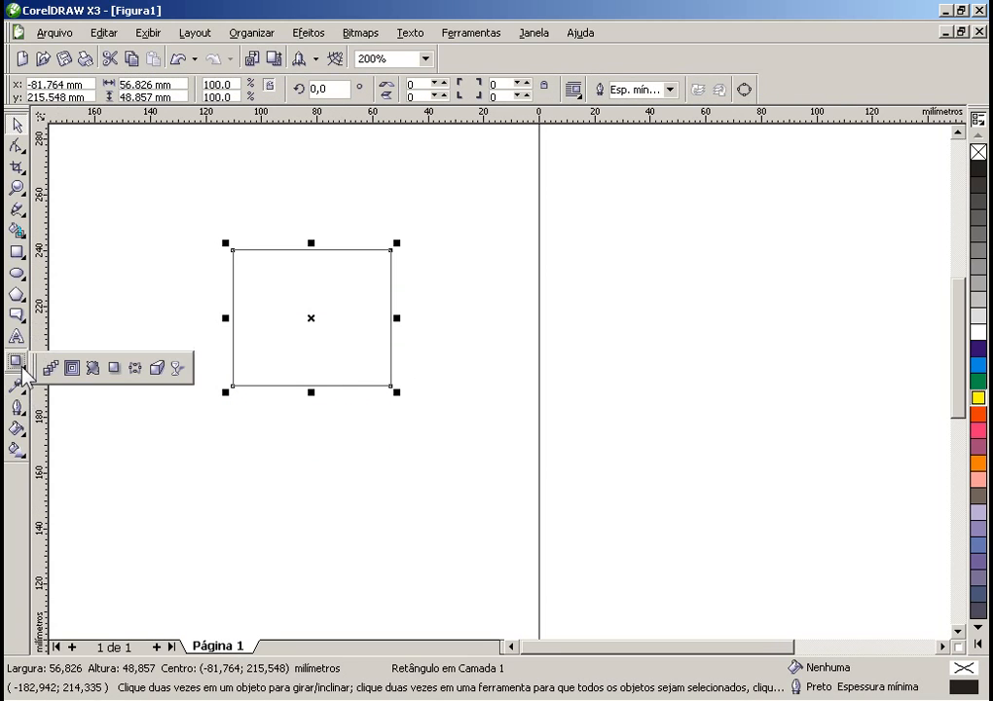
left_click(135, 367)
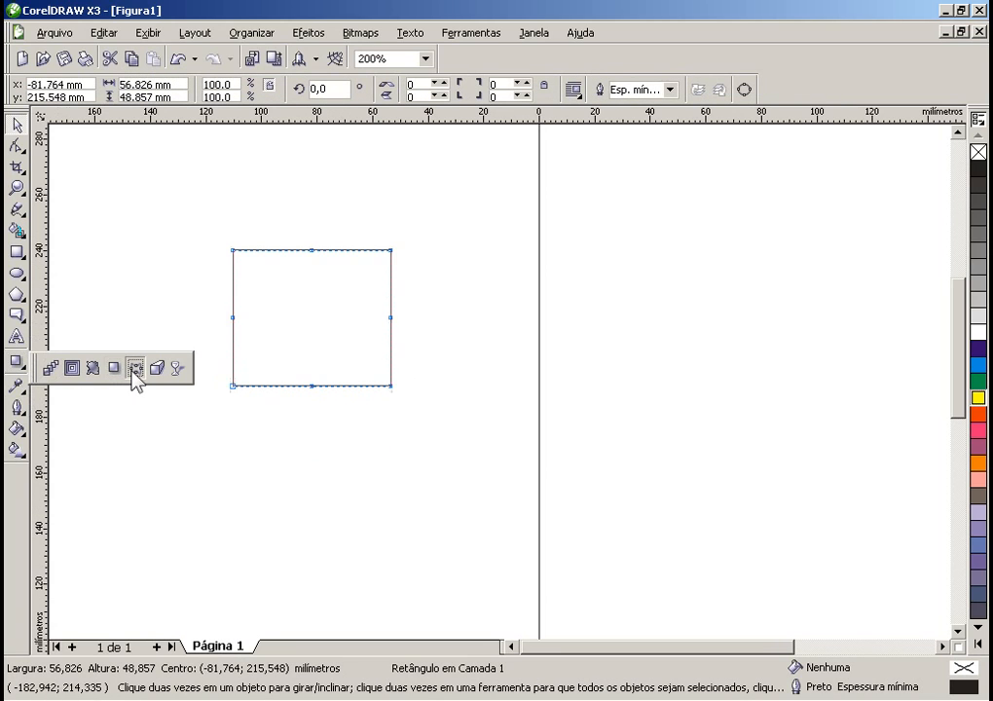
left_click(311, 251)
left_click_drag(312, 252, 311, 318)
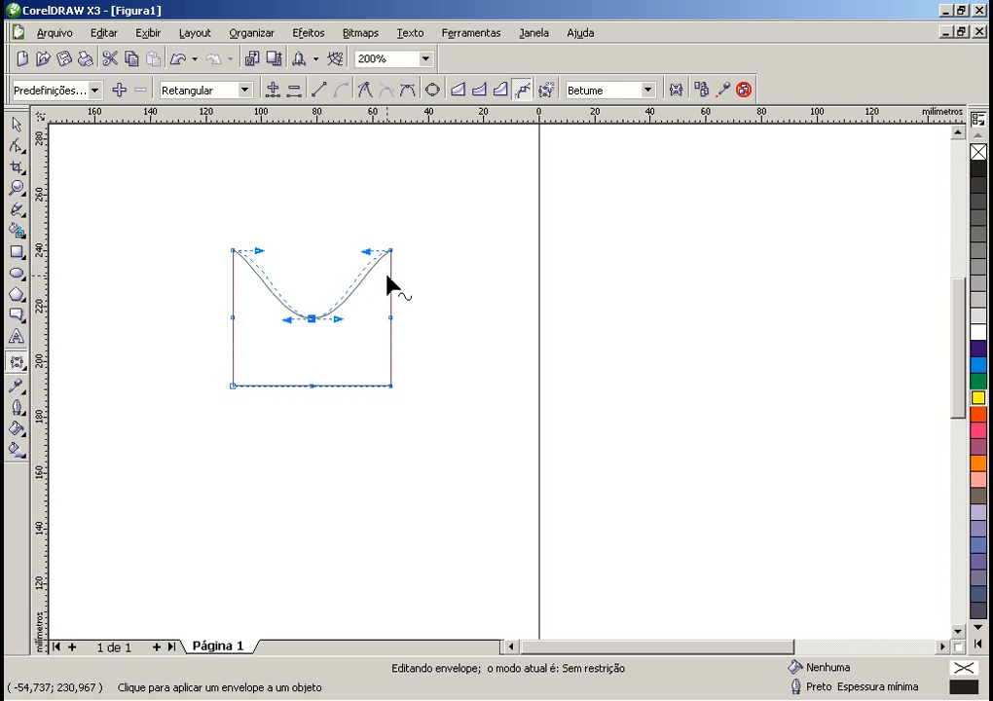
- Undo the last envelope edit and shift the rectangle's top middle envelope node slightly right and down
key("ctrl+z")
left_click(313, 250)
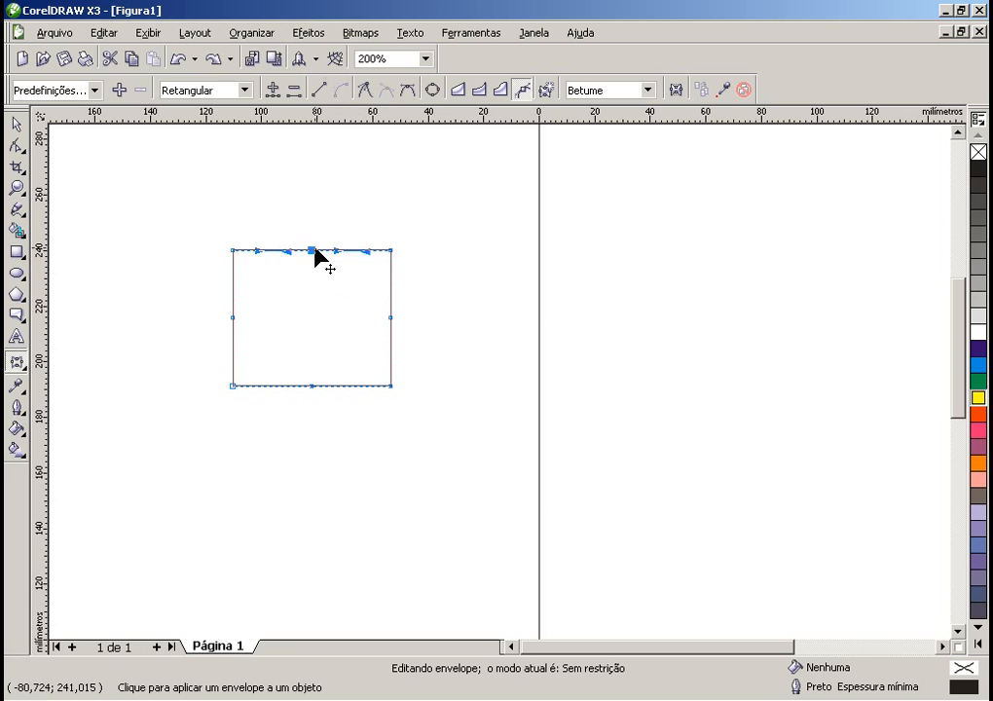
mouse_move(314, 251)
left_mouse_down()
mouse_move(314, 273)
mouse_move(268, 304)
mouse_move(257, 328)
mouse_move(219, 338)
mouse_move(171, 269)
mouse_move(327, 316)
mouse_move(410, 297)
mouse_move(401, 345)
mouse_move(368, 353)
mouse_move(335, 314)
mouse_move(308, 326)
mouse_move(344, 330)
mouse_move(312, 330)
mouse_move(323, 339)
mouse_move(331, 312)
mouse_move(304, 315)
mouse_move(322, 328)
mouse_move(292, 334)
mouse_move(321, 309)
mouse_move(315, 249)
mouse_move(329, 251)
left_mouse_up()
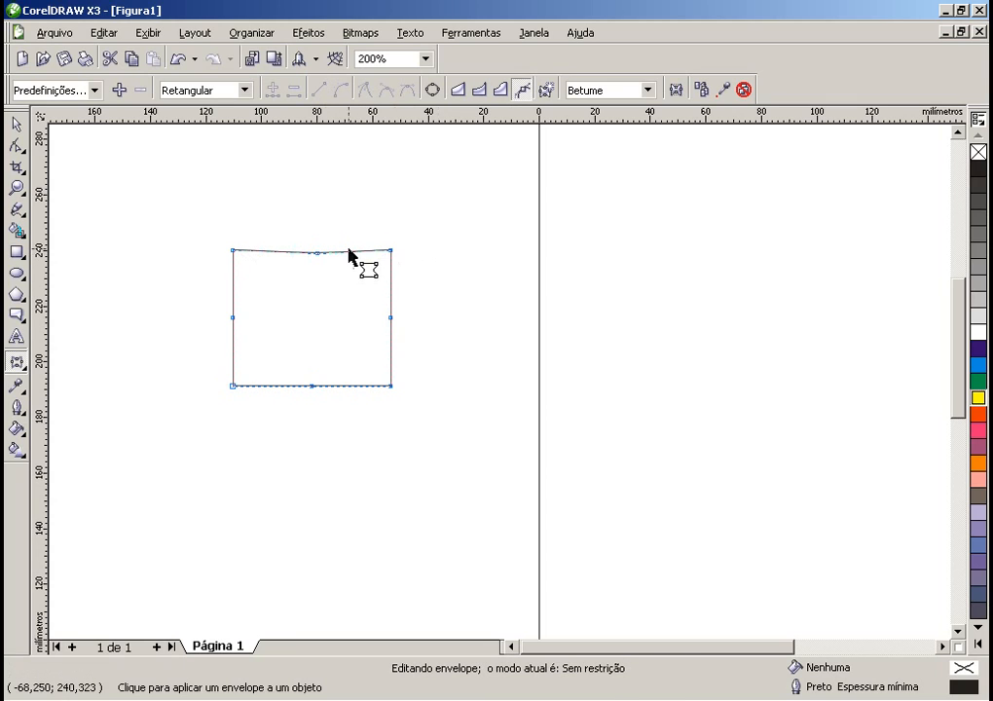
- Examine the envelope's corner and midpoint nodes by selecting them one after another around the rectangle
left_click(390, 251)
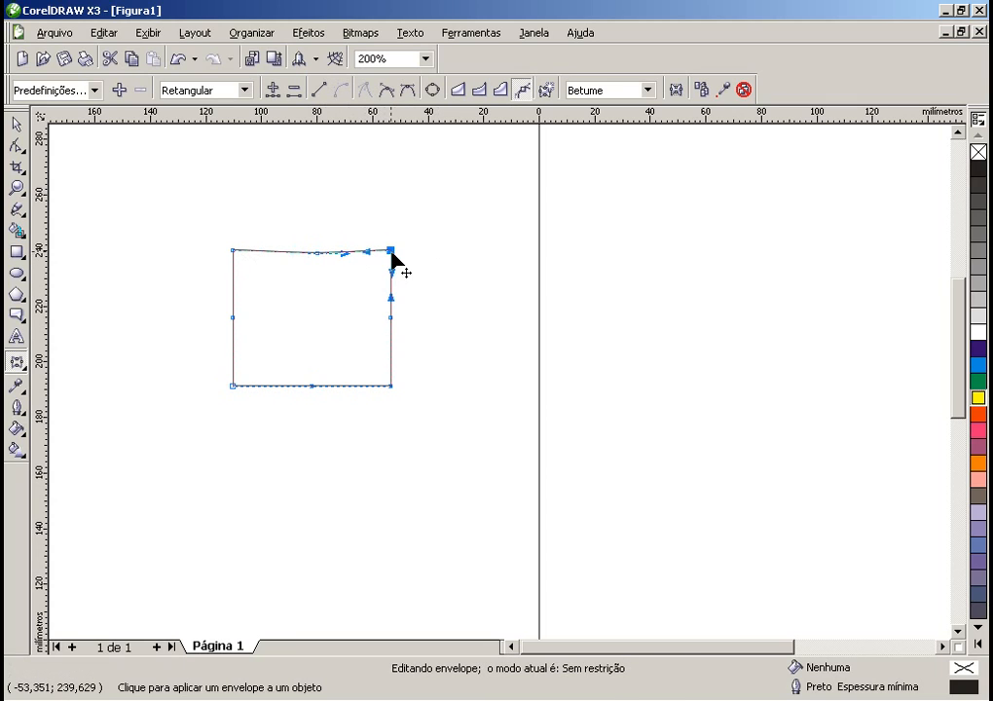
left_click(391, 387)
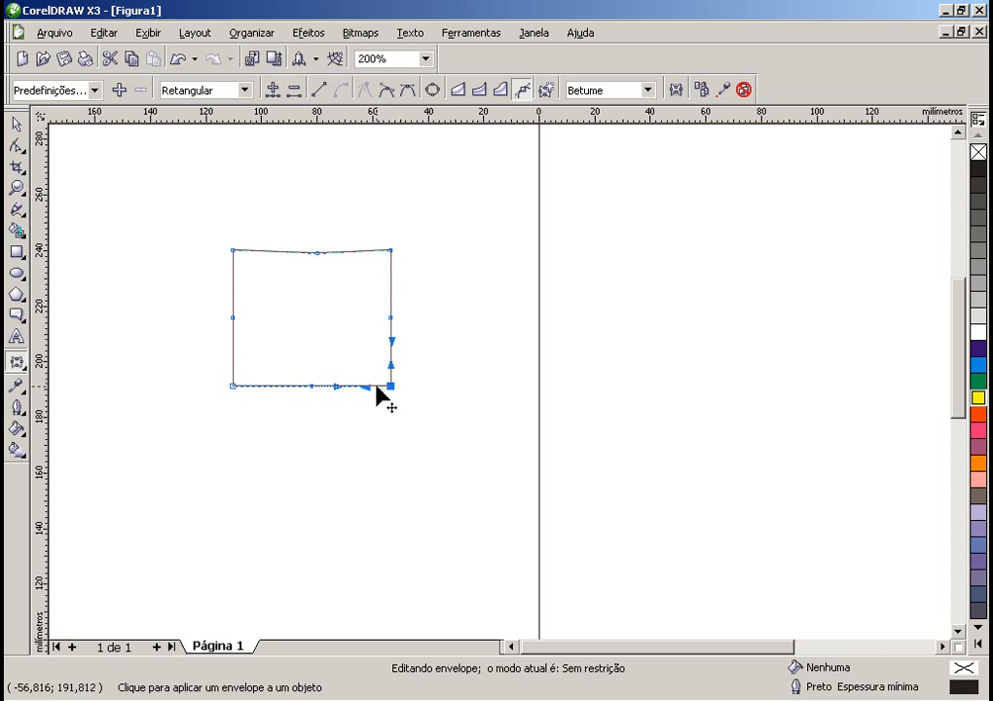
left_click(313, 387)
left_click(232, 386)
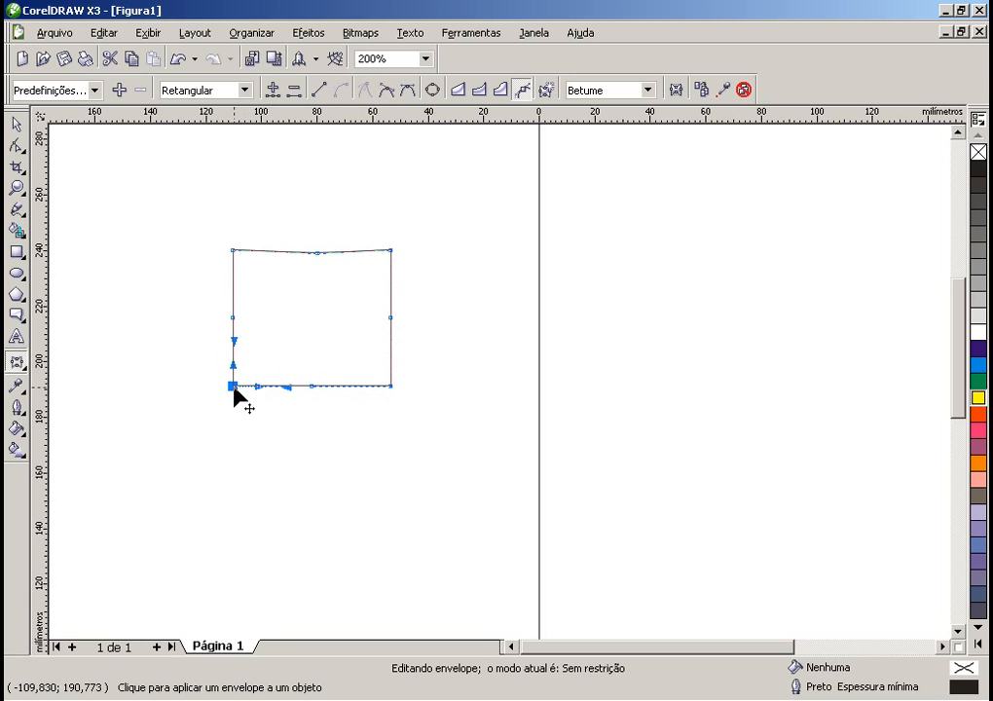
left_click(233, 250)
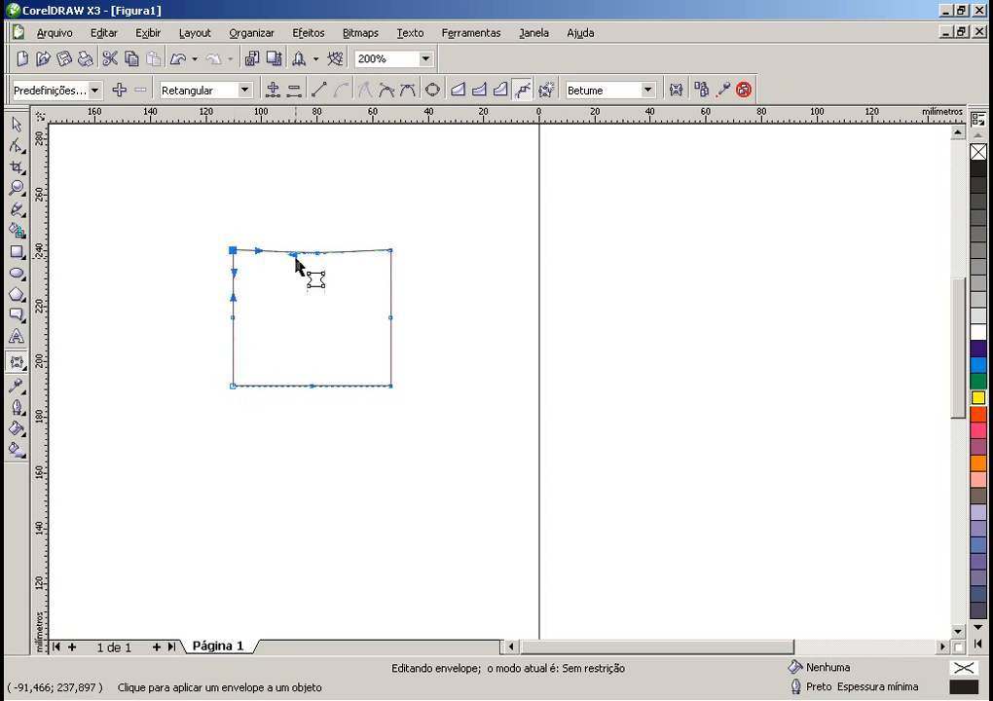
left_click(316, 253)
left_click(391, 250)
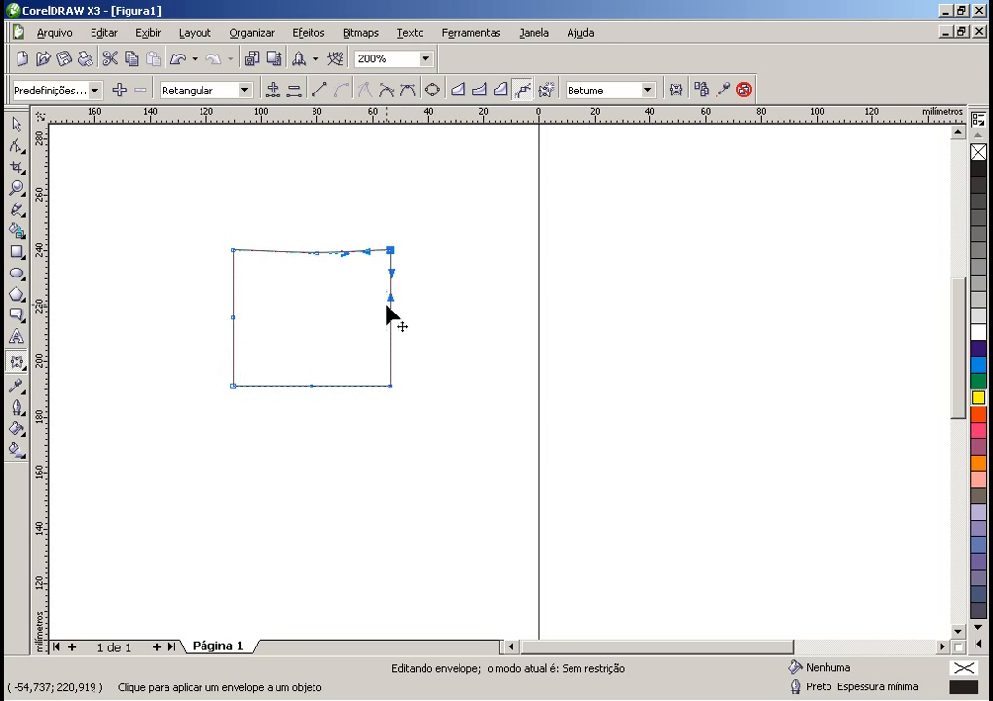
left_click(391, 317)
left_click(390, 386)
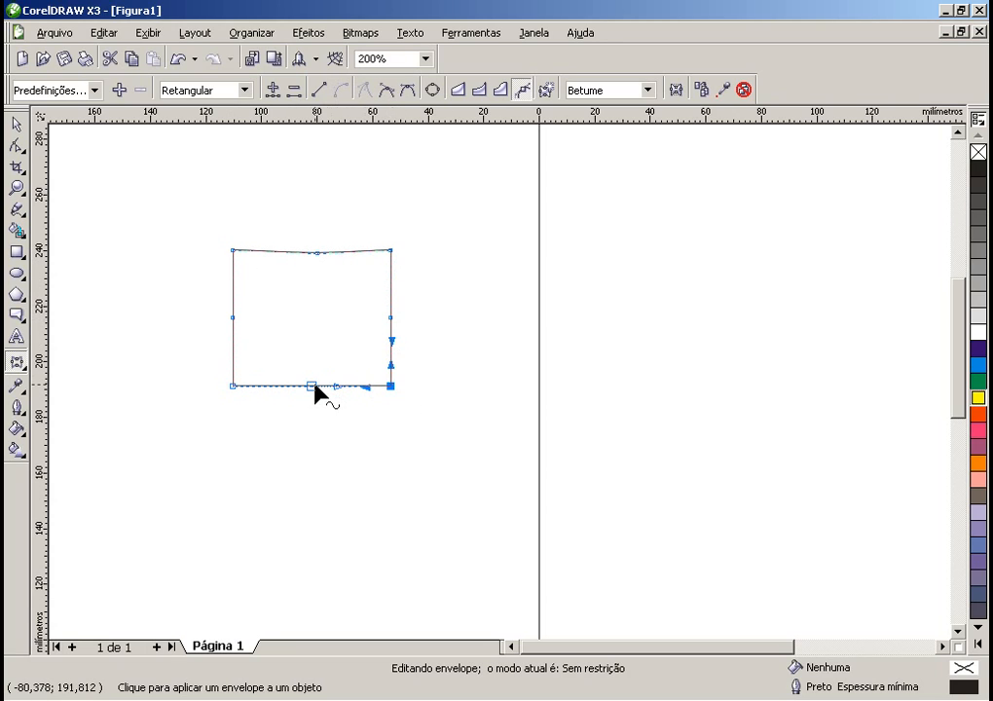
left_click(311, 387)
- Reshape the envelope by pulling its bottom-left, top-left and top-right corner nodes outward and its top middle node inward
left_click_drag(233, 386, 145, 403)
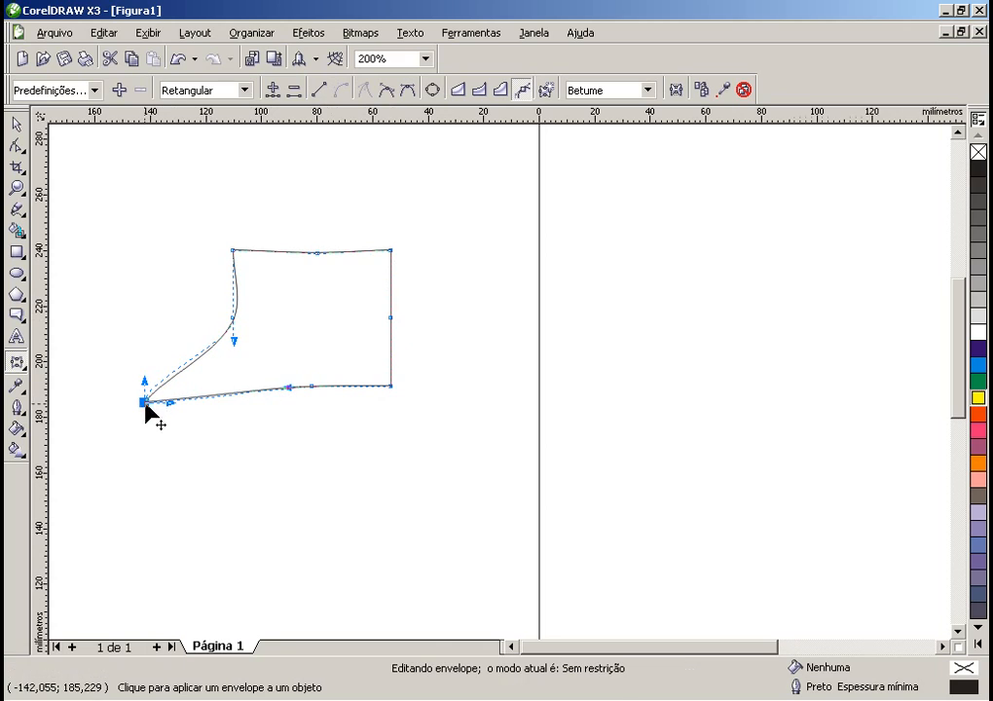
left_click_drag(234, 251, 163, 216)
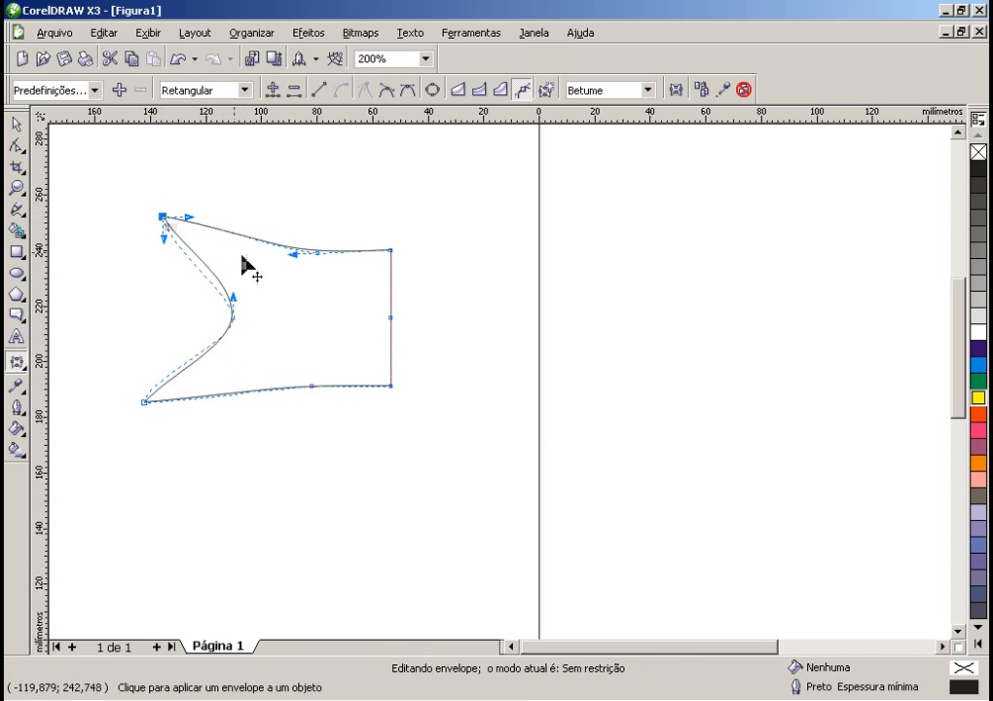
left_click_drag(319, 255, 302, 286)
left_click_drag(397, 260, 394, 196)
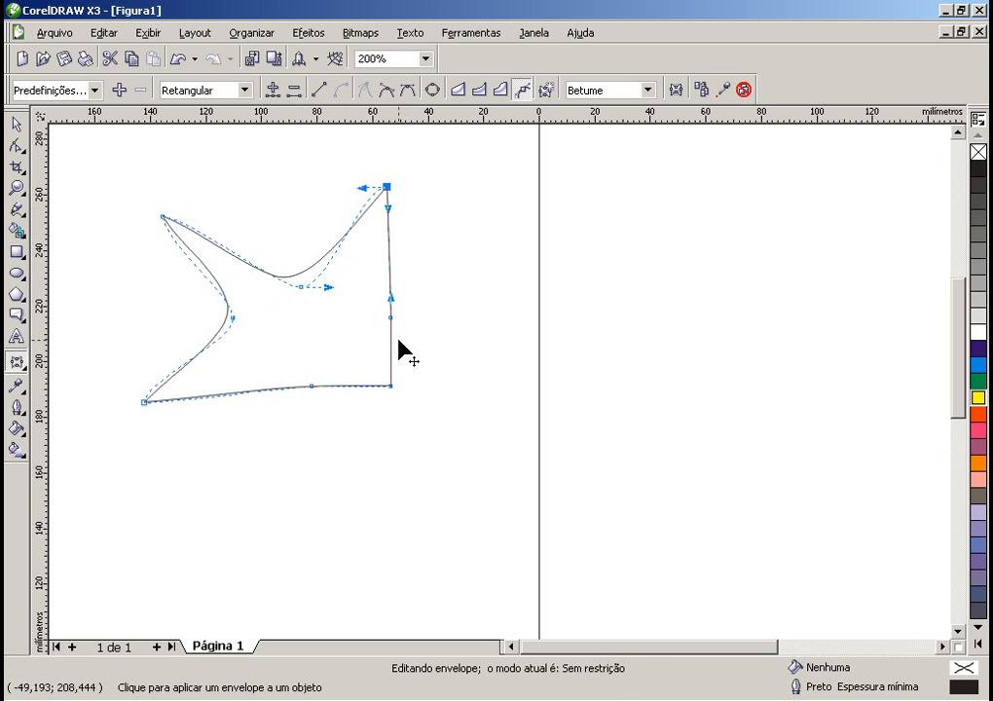
- Pull the envelope's right middle and bottom middle nodes inward to give the rectangle a four-pointed star outline
left_click_drag(390, 318, 327, 325)
left_click_drag(307, 386, 279, 330)
left_click(438, 370)
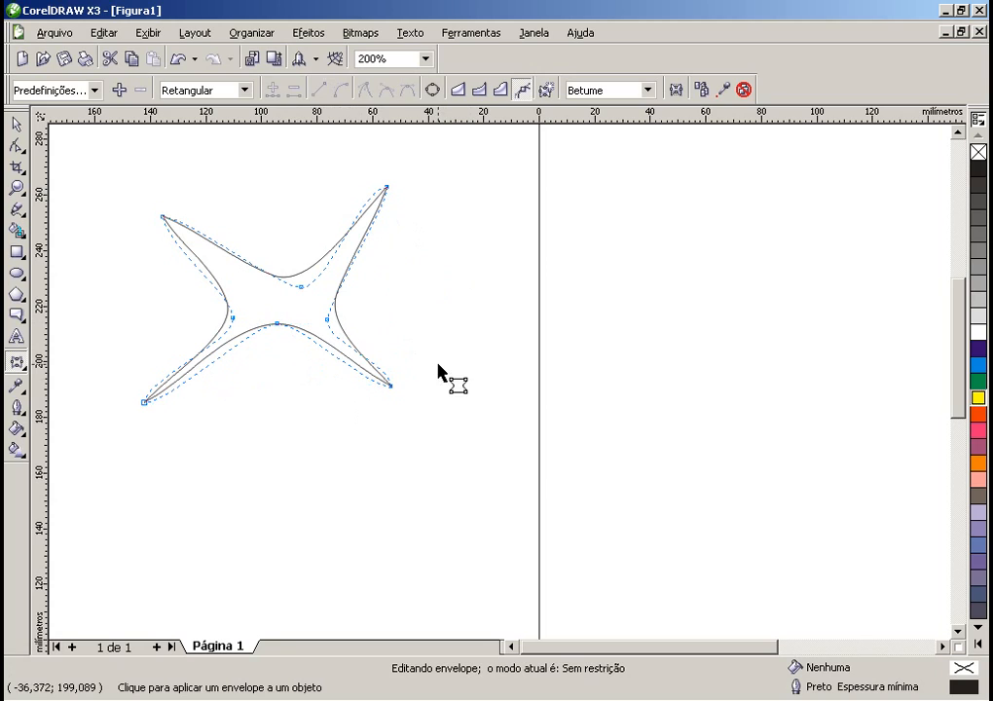
- Bend the envelope's upper-right curves by stretching the handles of the top middle node upward, top-right node outward and right middle node upward
left_click(301, 286)
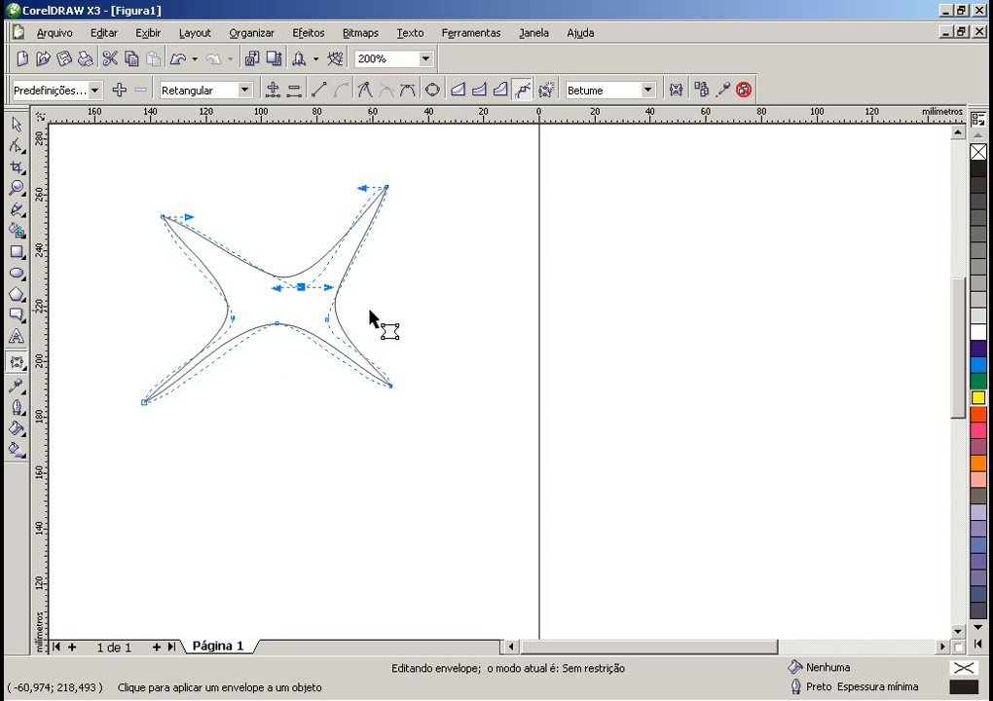
left_click_drag(331, 289, 300, 177)
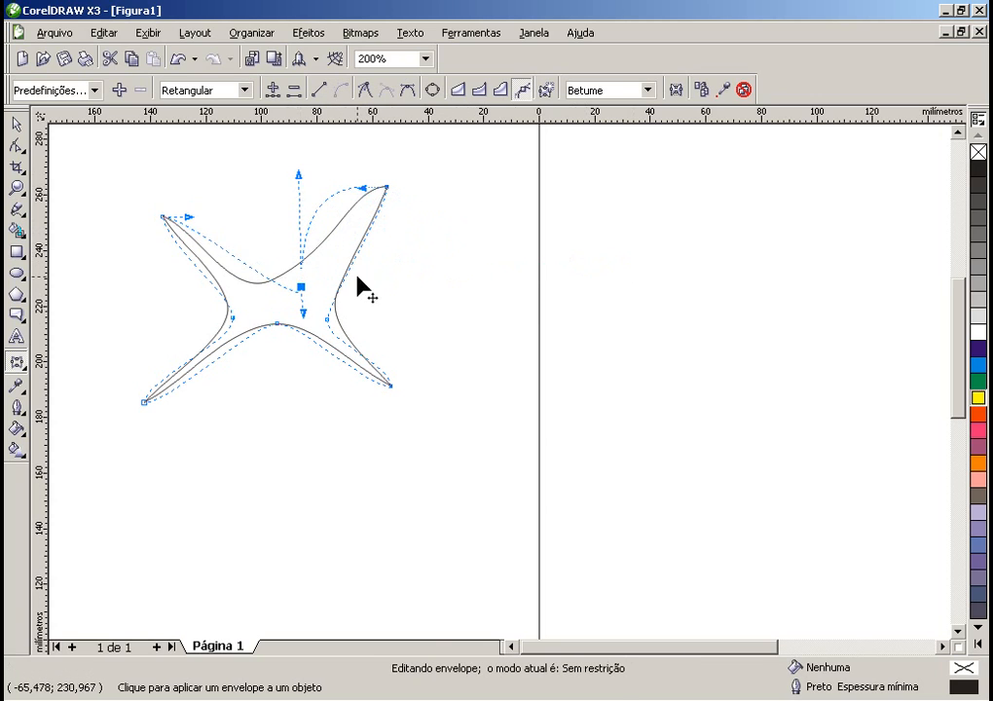
left_click(387, 188)
left_click_drag(389, 209, 549, 280)
left_click(388, 384)
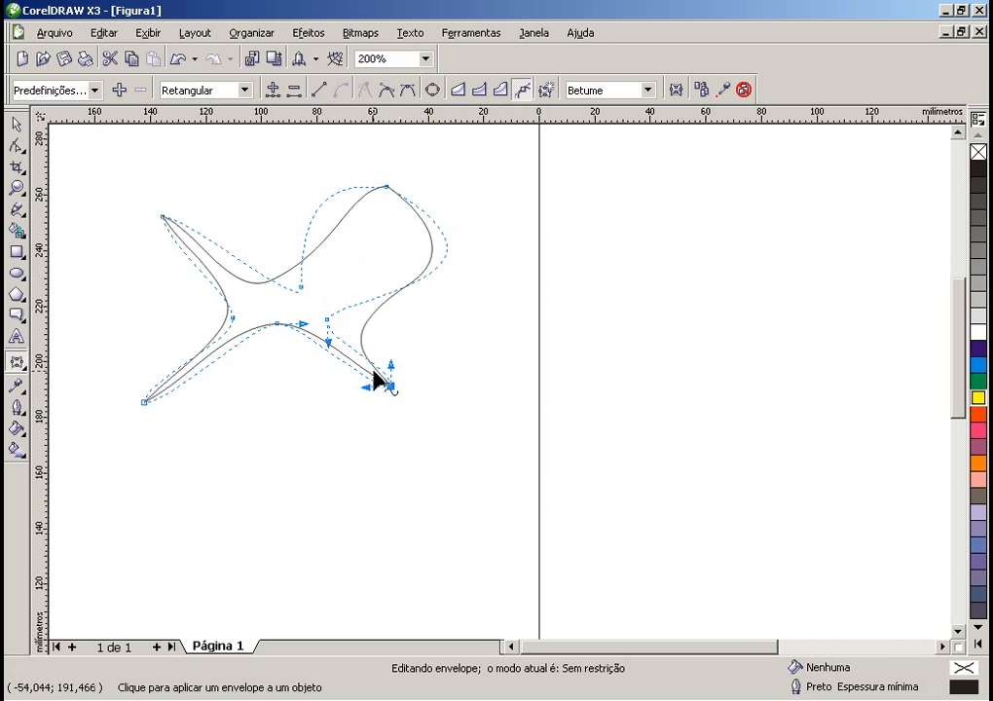
left_click_drag(328, 346, 345, 292)
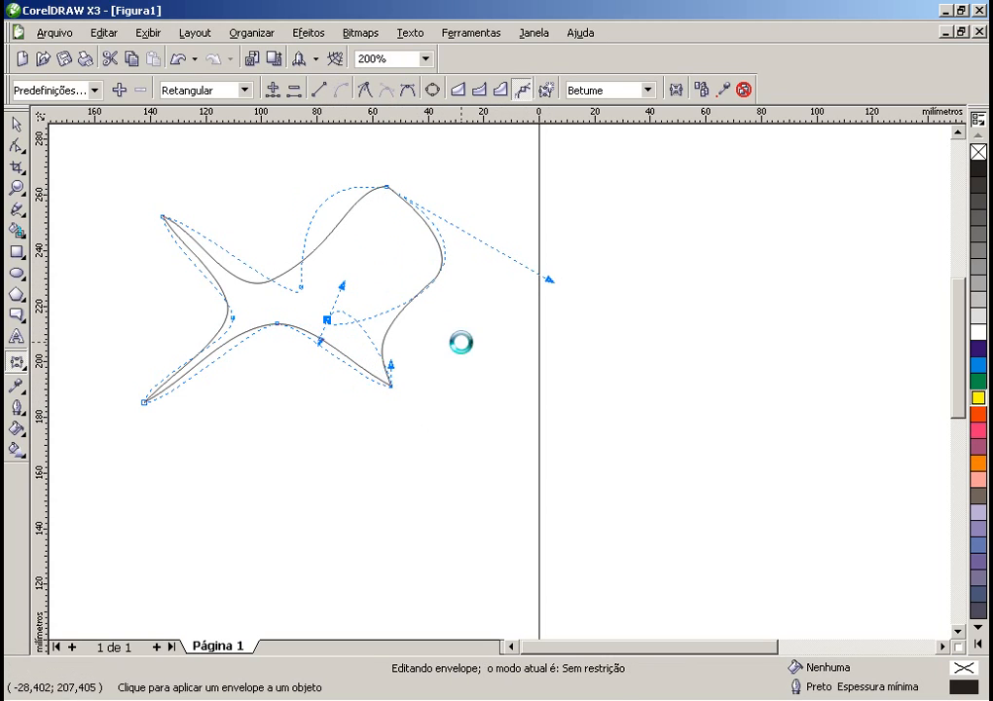
- Adjust the handles along the envelope's left edge, and move its middle node outward to straighten that edge
left_click(233, 318)
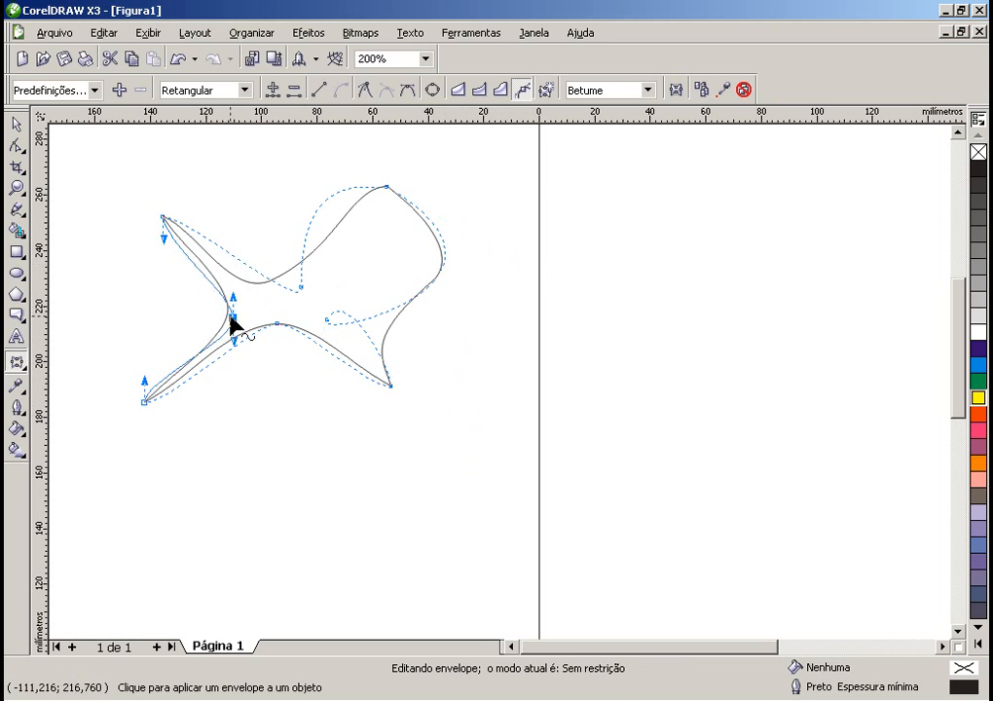
left_click_drag(163, 247, 160, 300)
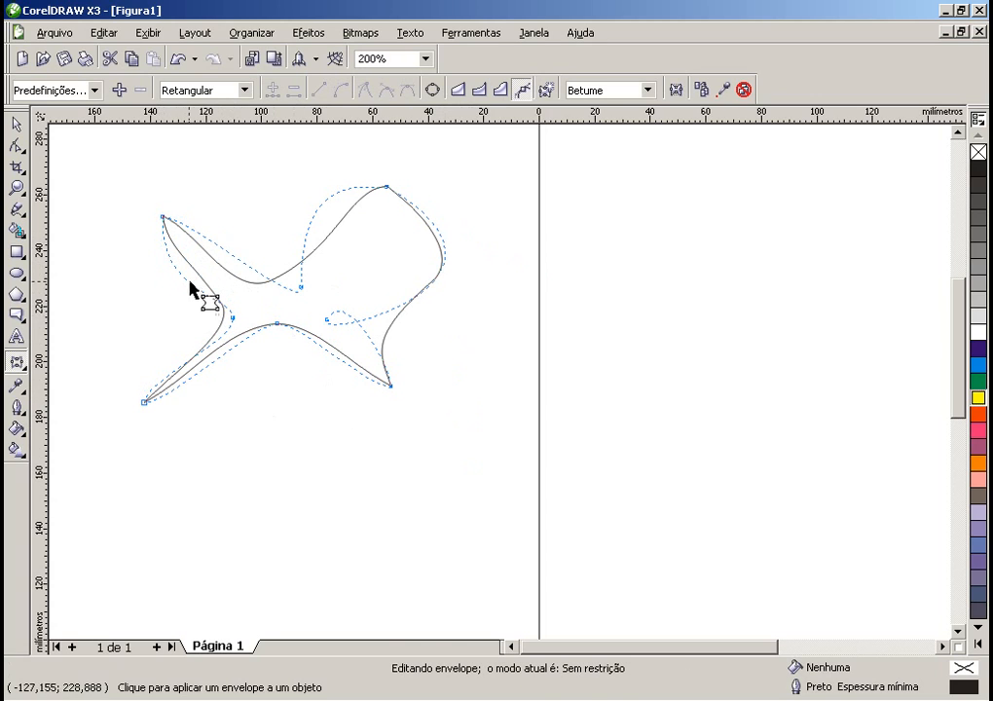
left_click(233, 317)
left_click_drag(234, 295, 241, 204)
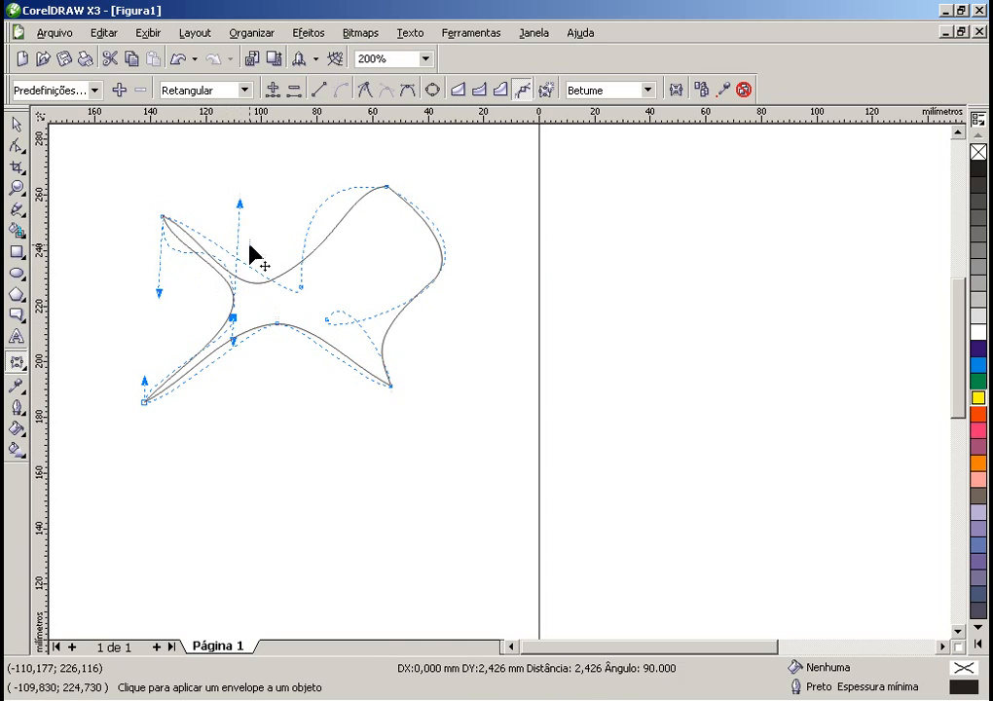
left_click_drag(234, 341, 227, 417)
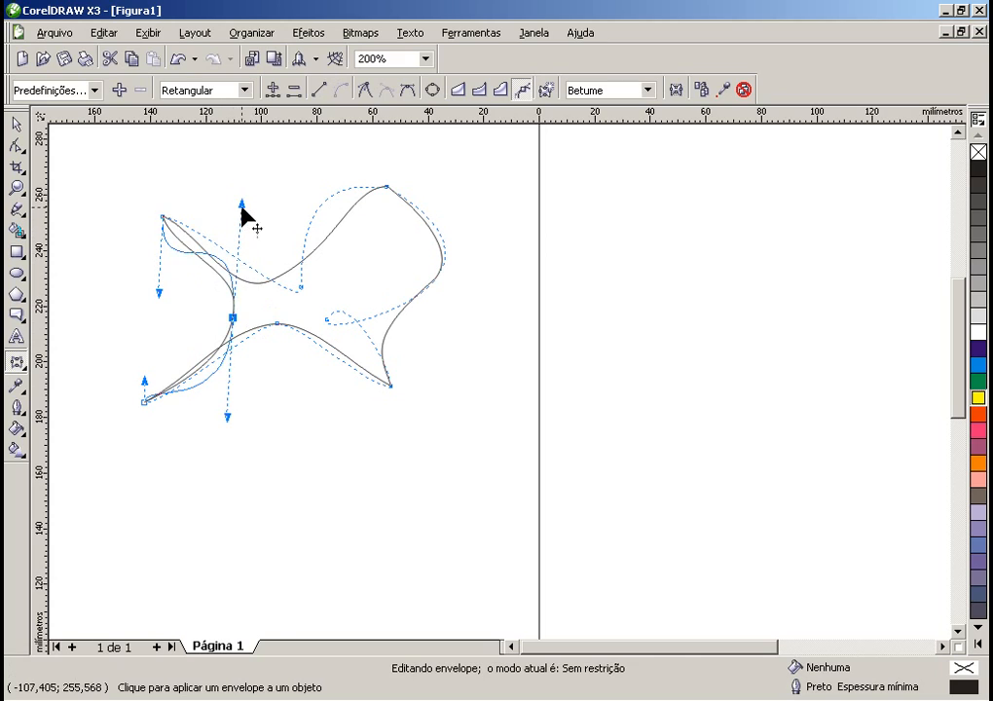
left_click_drag(242, 204, 231, 292)
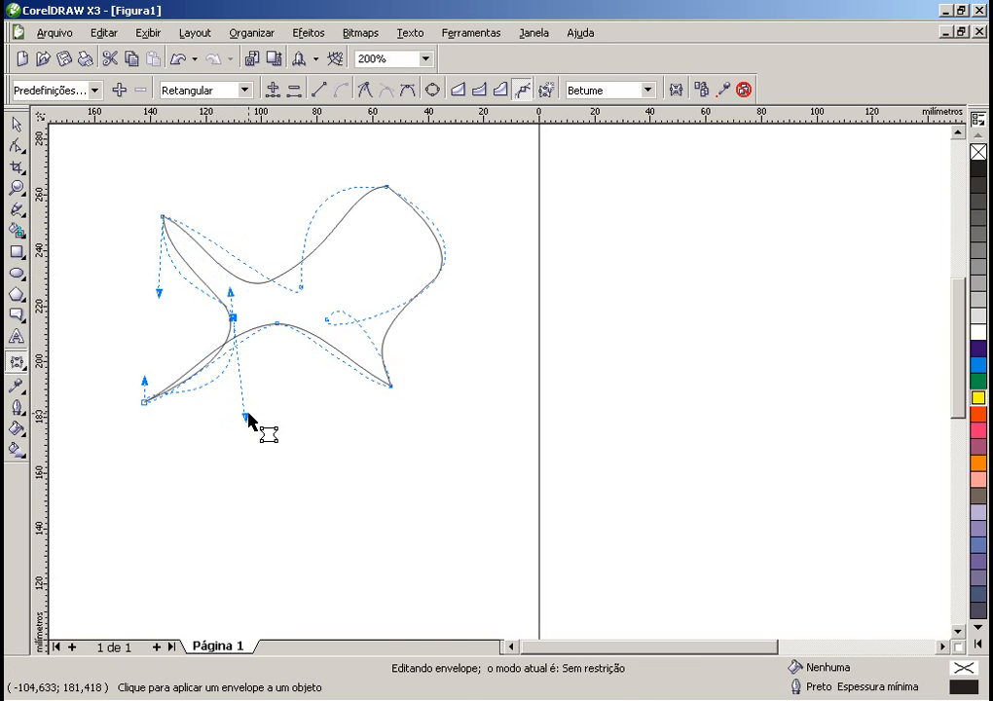
left_click_drag(247, 418, 160, 314)
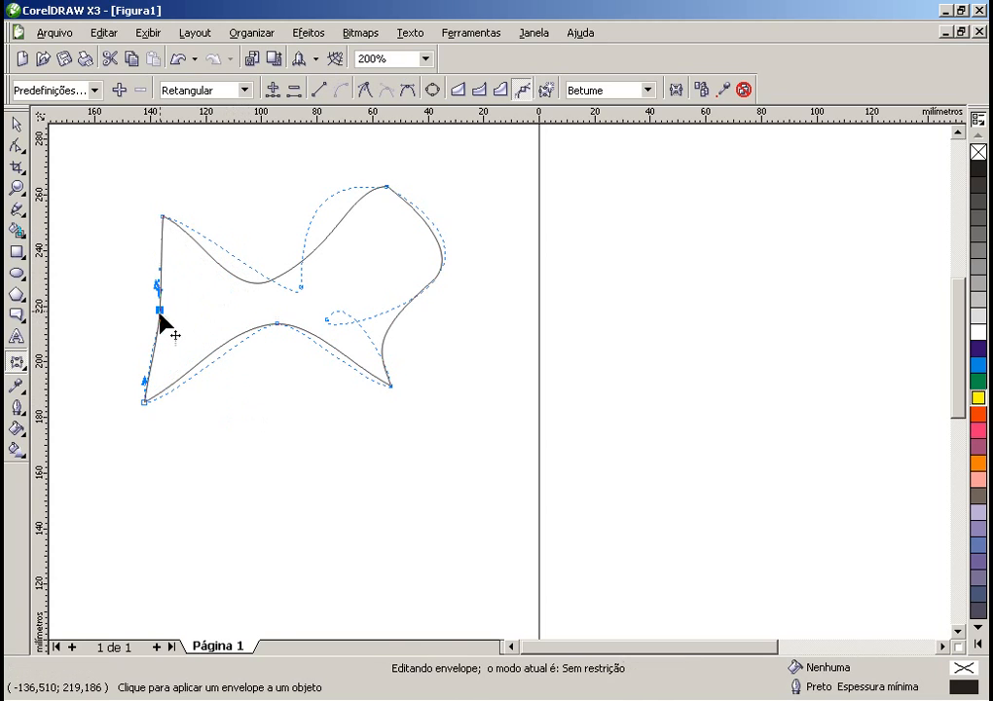
- Pull the top-right corner node's long handle back inward and move that corner slightly down and right
left_click(385, 187)
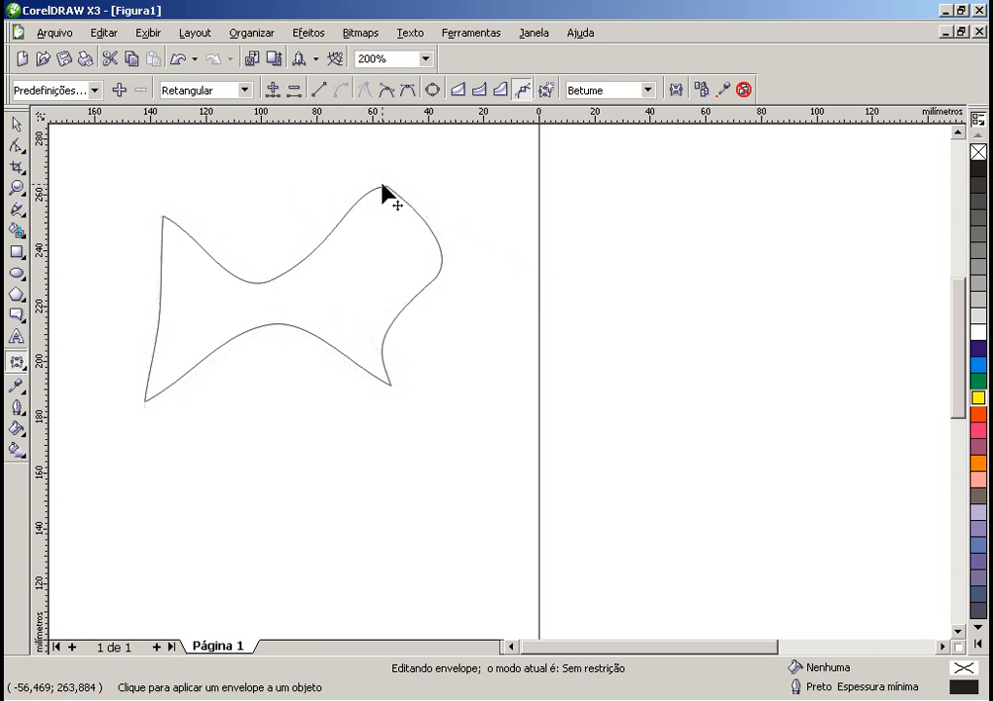
left_click_drag(547, 280, 383, 298)
left_click_drag(385, 188, 395, 211)
- Stretch the bottom-right corner node's handles up-right and down-left to bulge the envelope's adjacent right and bottom edges
left_click(392, 390)
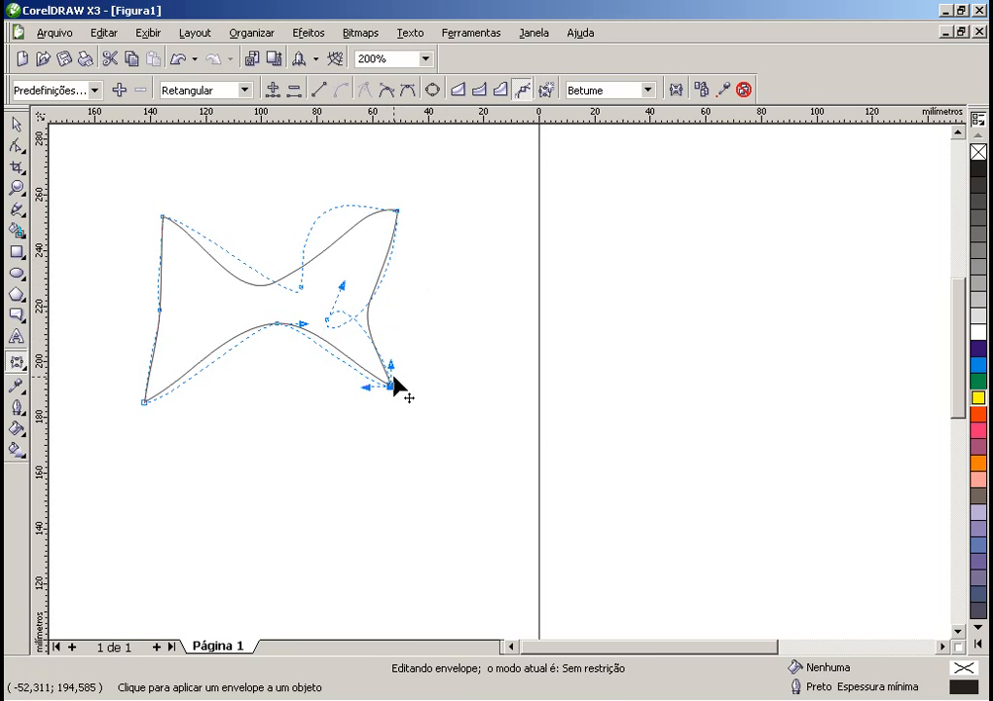
left_click_drag(393, 377, 425, 301)
left_click(392, 387)
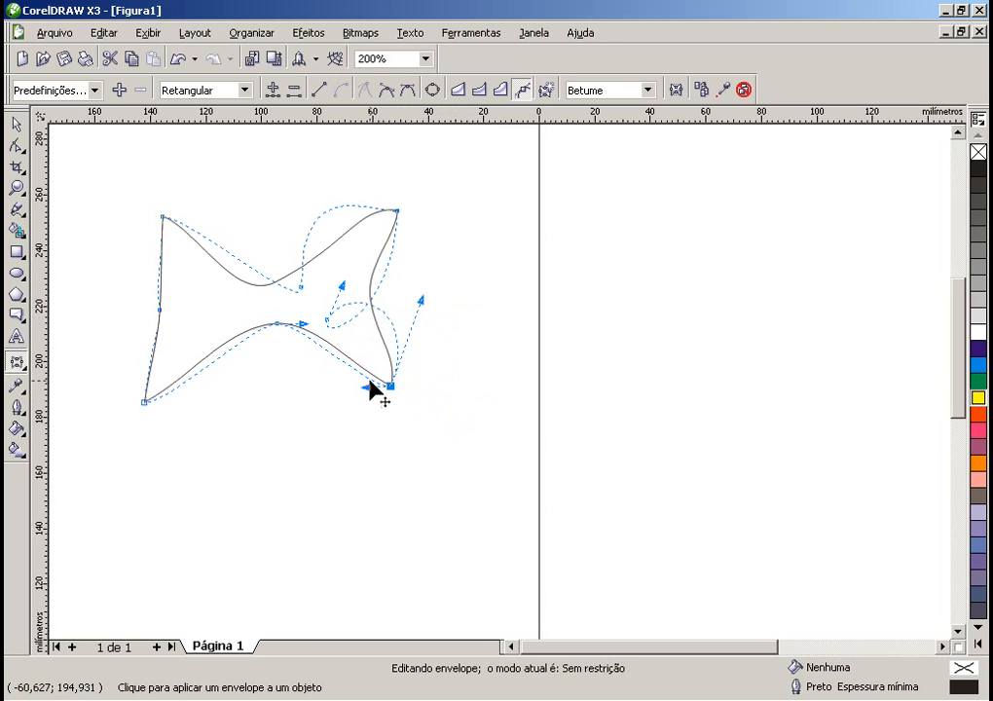
left_click_drag(366, 389, 263, 439)
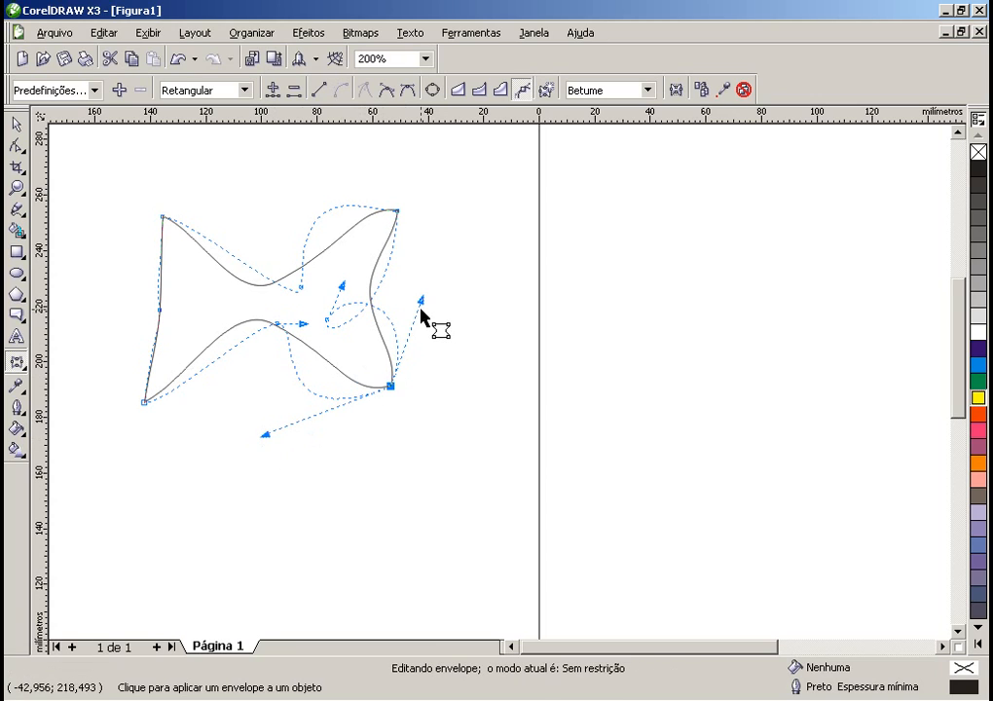
left_click_drag(422, 298, 458, 257)
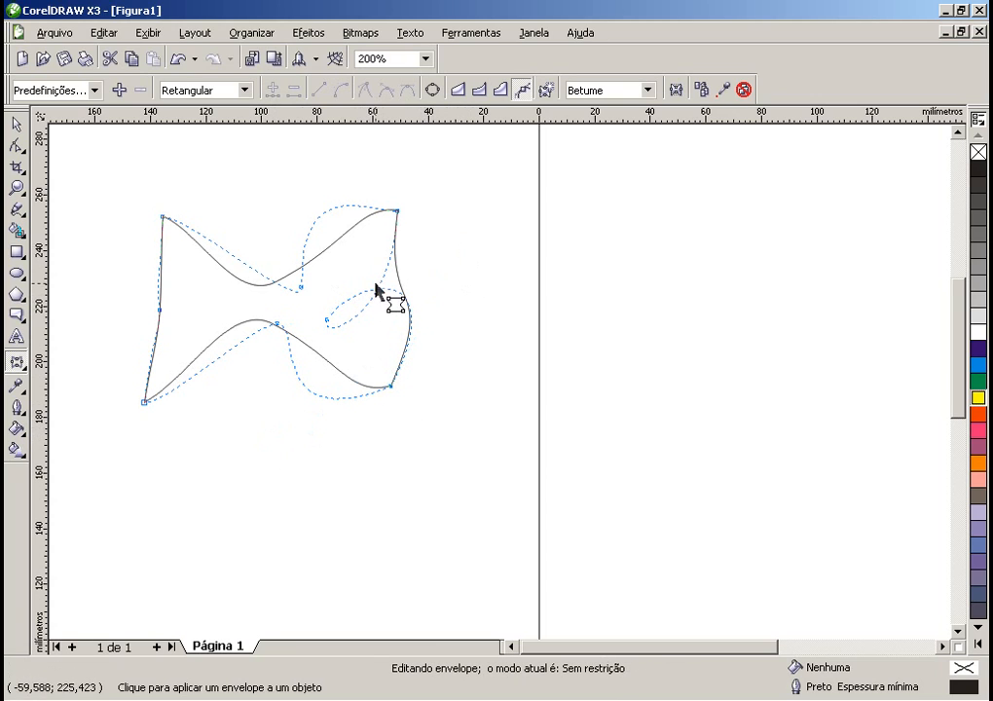
- Raise the top-right corner node's left-pointing handle to arch the envelope's top edge upward
left_click(397, 211)
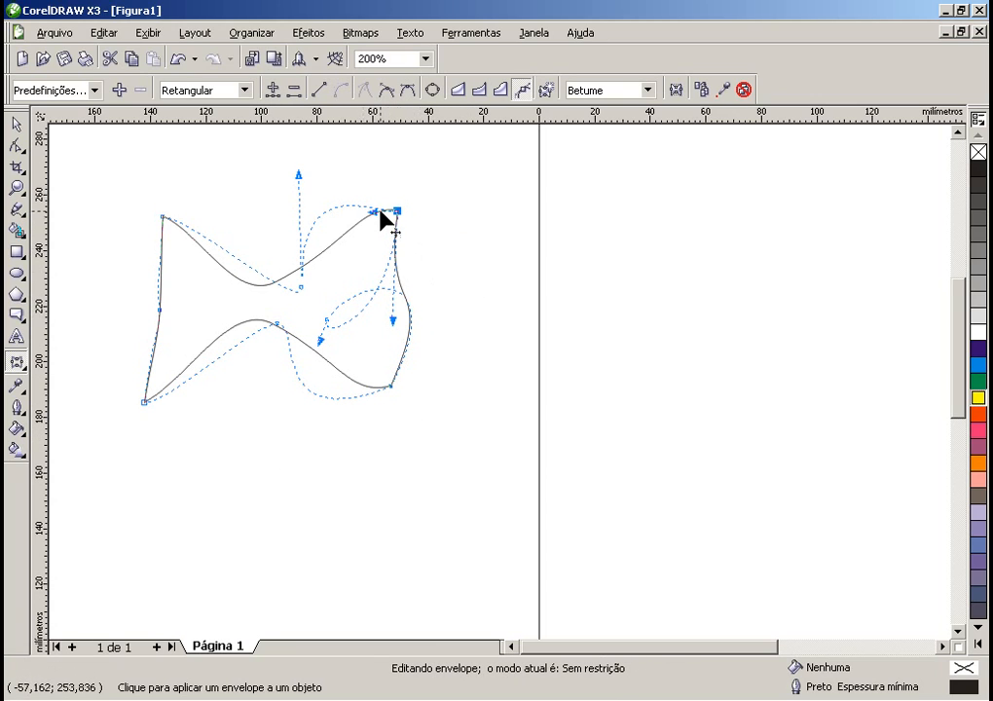
left_click_drag(376, 207, 373, 165)
left_click(368, 240)
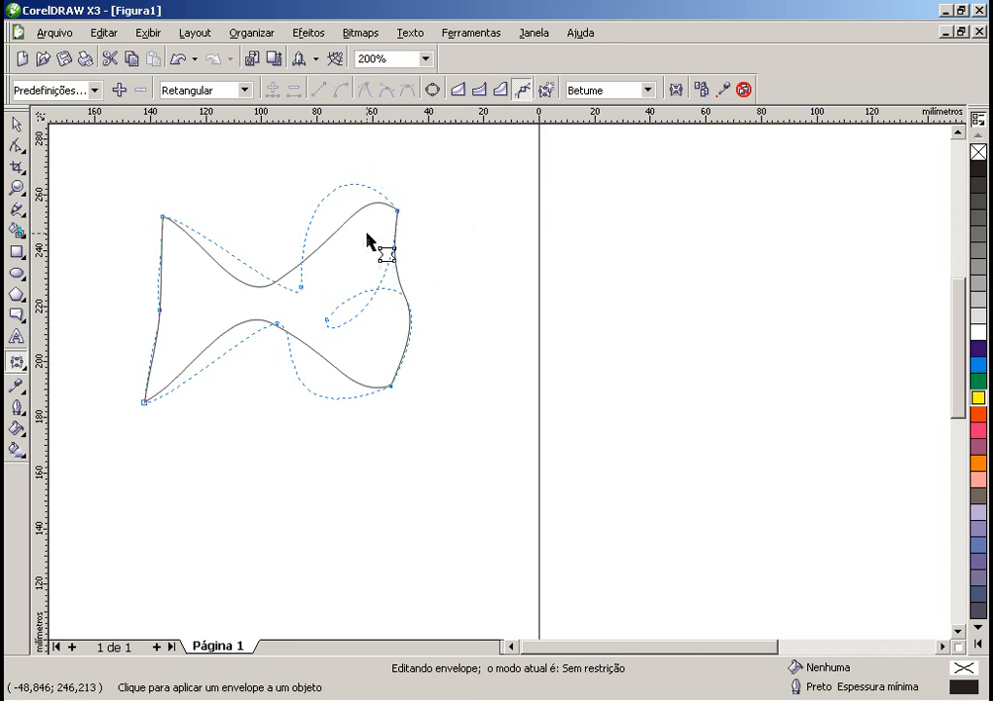
left_click(397, 210)
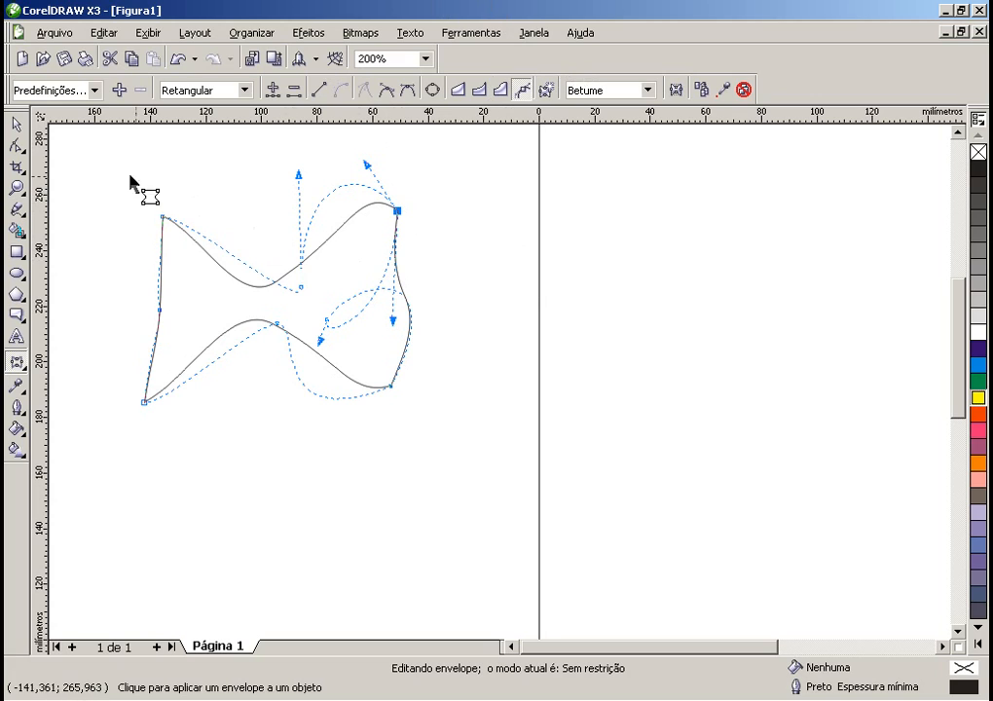
- Move the enveloped shape right onto the page's edge line and delete it
left_click(17, 125)
left_click_drag(296, 298, 457, 300)
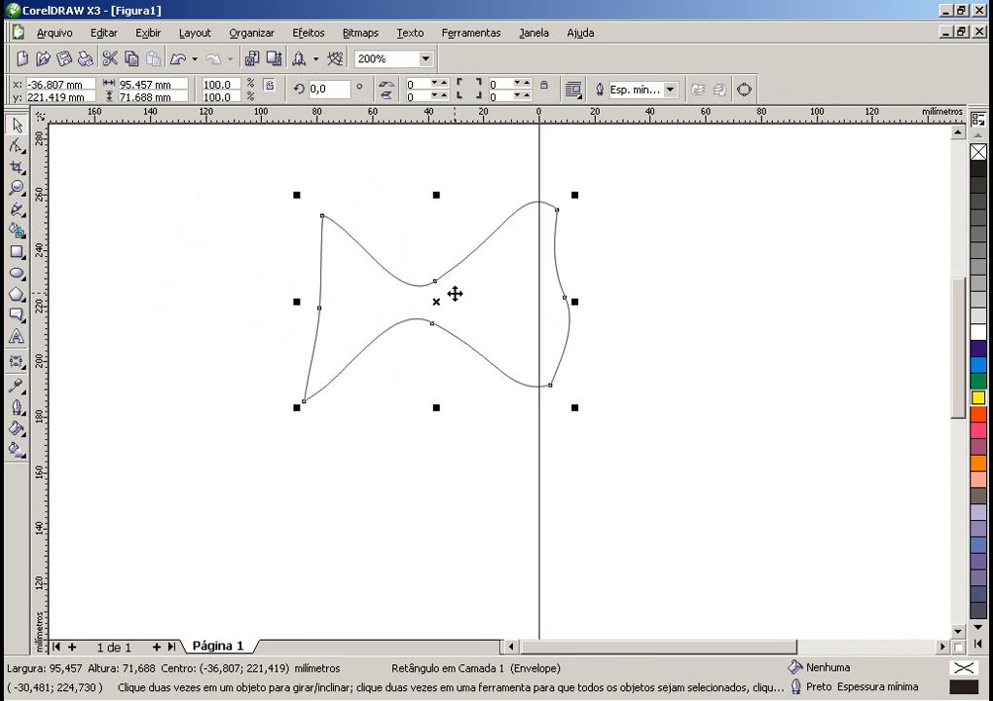
left_click(589, 329)
left_click(419, 306)
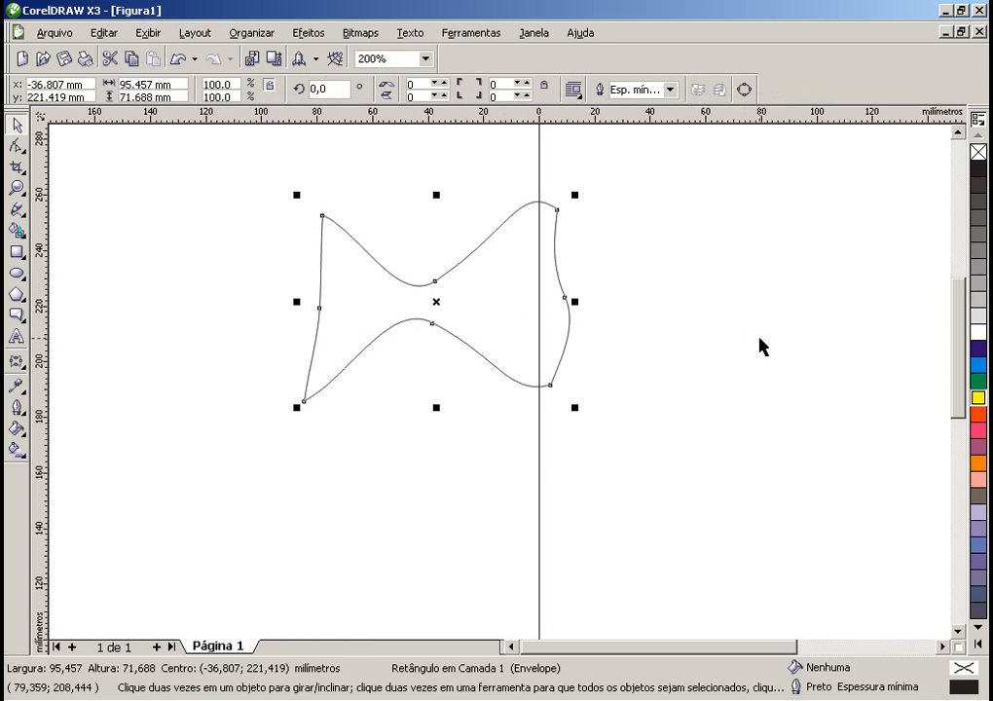
key("Delete")
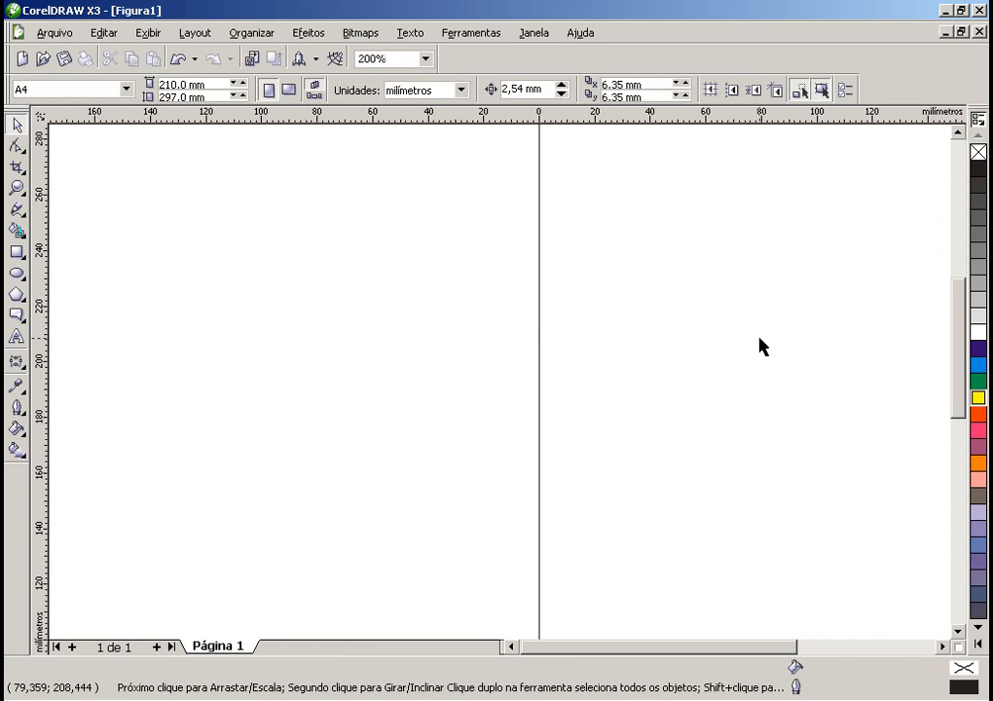
left_click(13, 367)
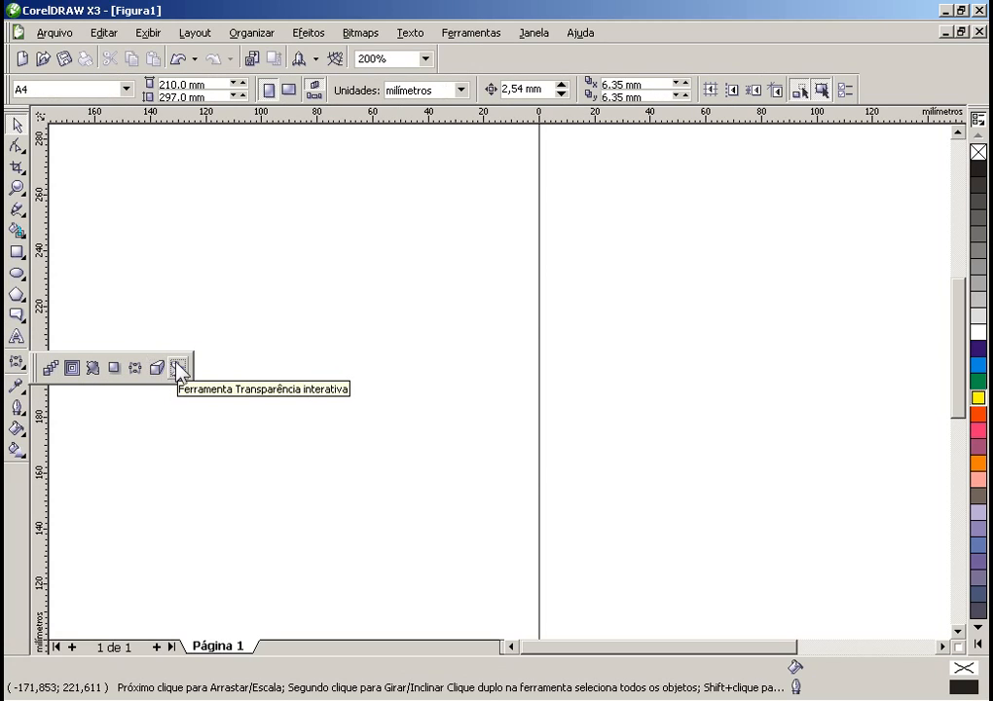
left_click(49, 258)
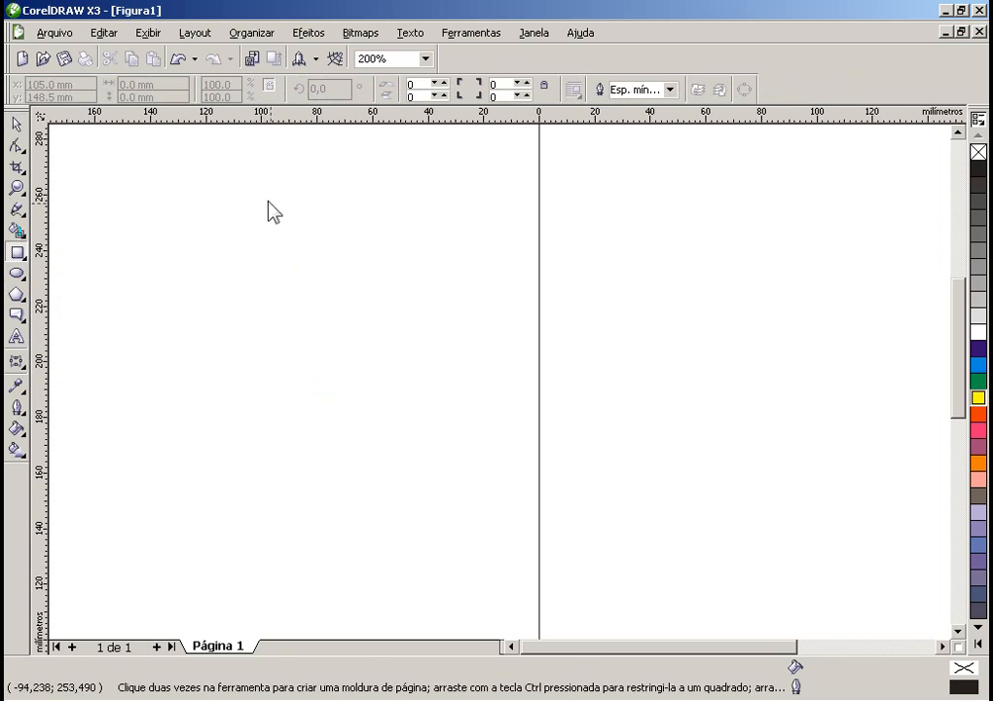
mouse_move(265, 197)
left_mouse_down()
mouse_move(434, 423)
mouse_move(399, 325)
left_mouse_up()
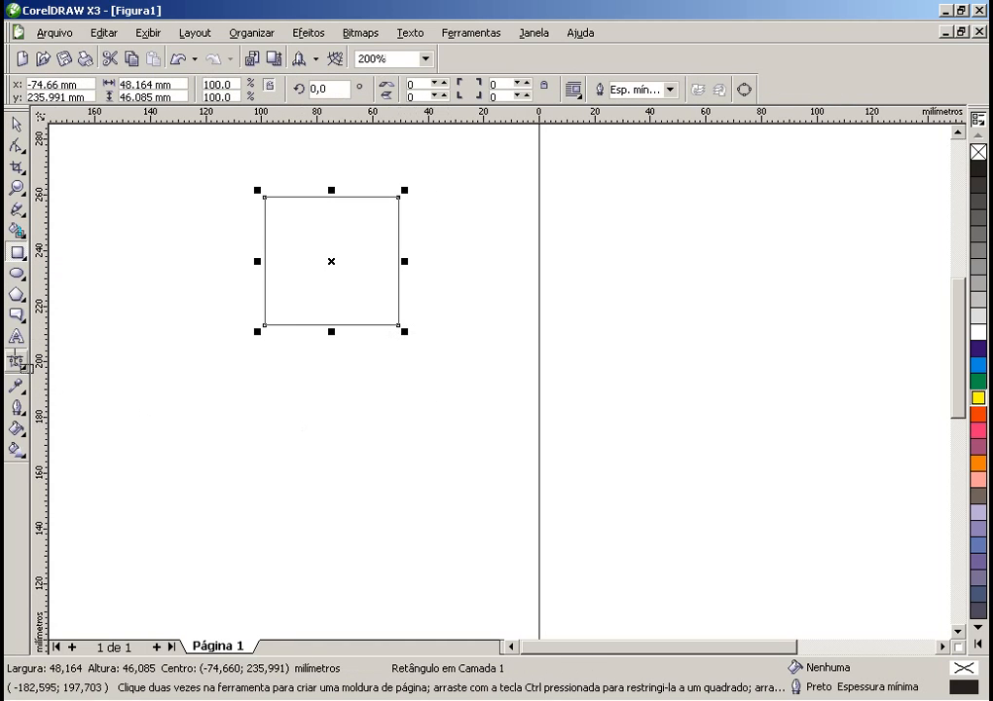
key("Delete")
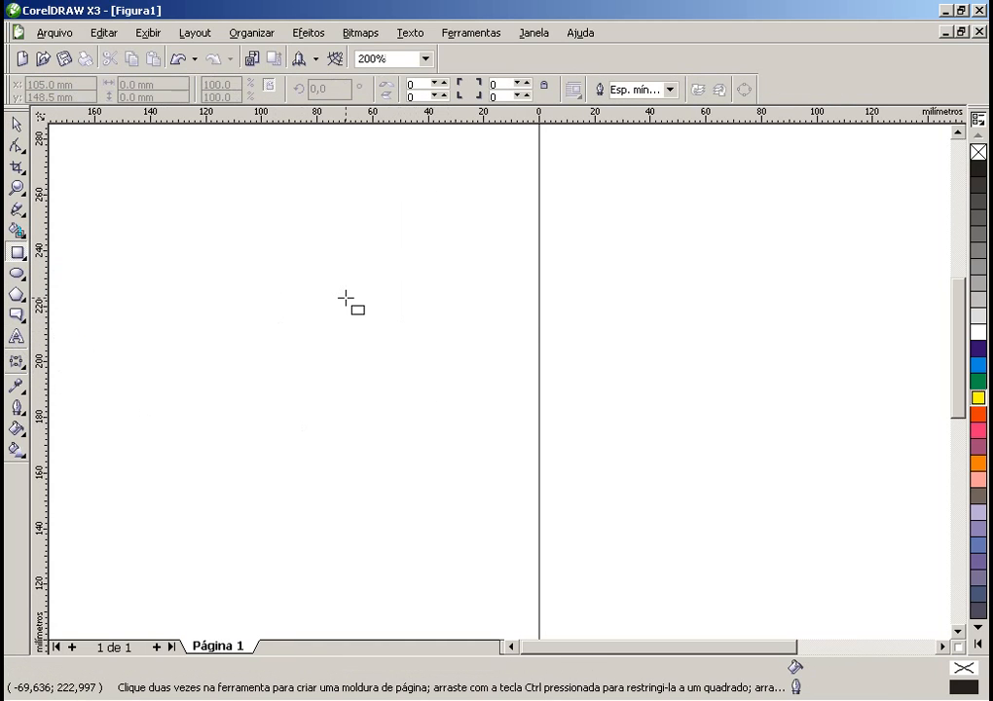
- Draw an ellipse about 67 by 73 mm and extrude it toward the lower left with a depth of 76
left_click(17, 274)
left_click_drag(193, 210, 378, 411)
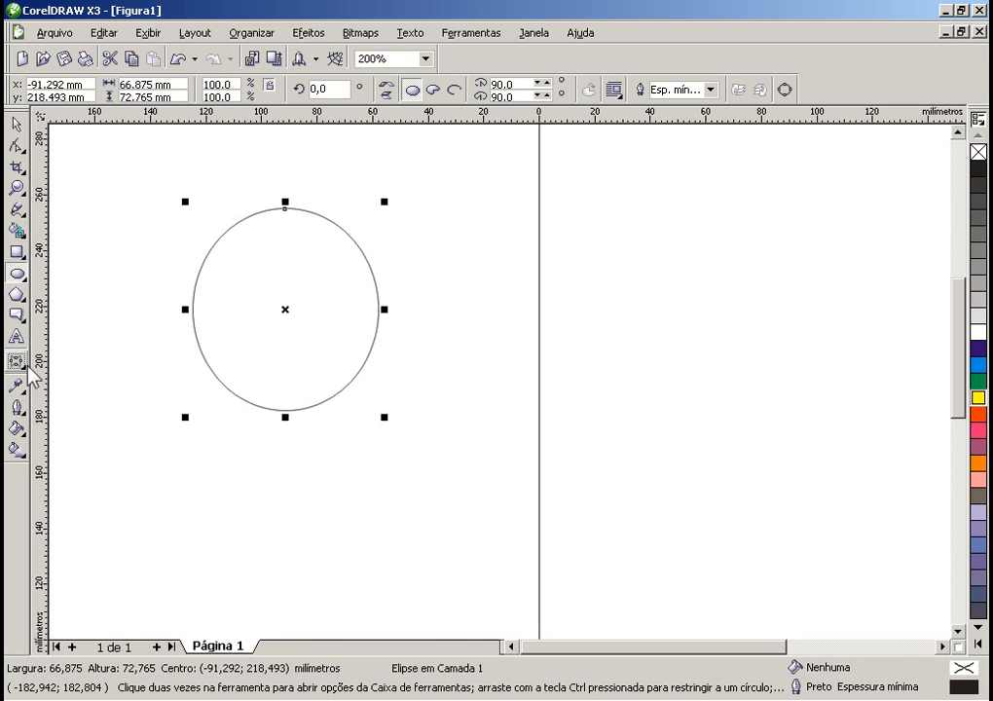
left_click(16, 361)
left_click(166, 366)
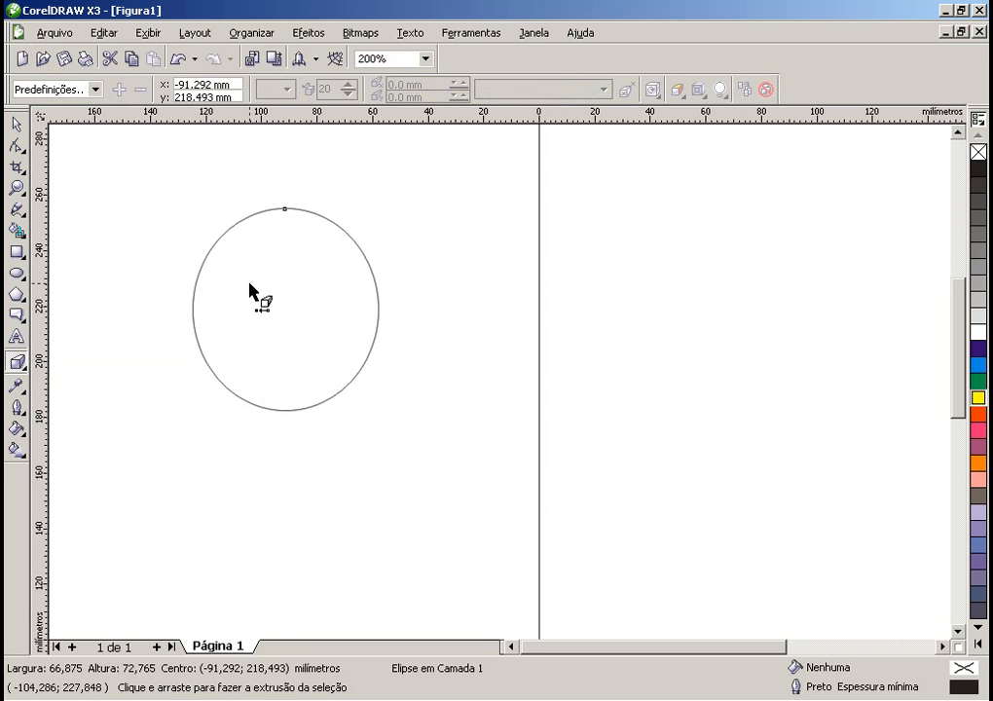
left_click_drag(250, 288, 211, 550)
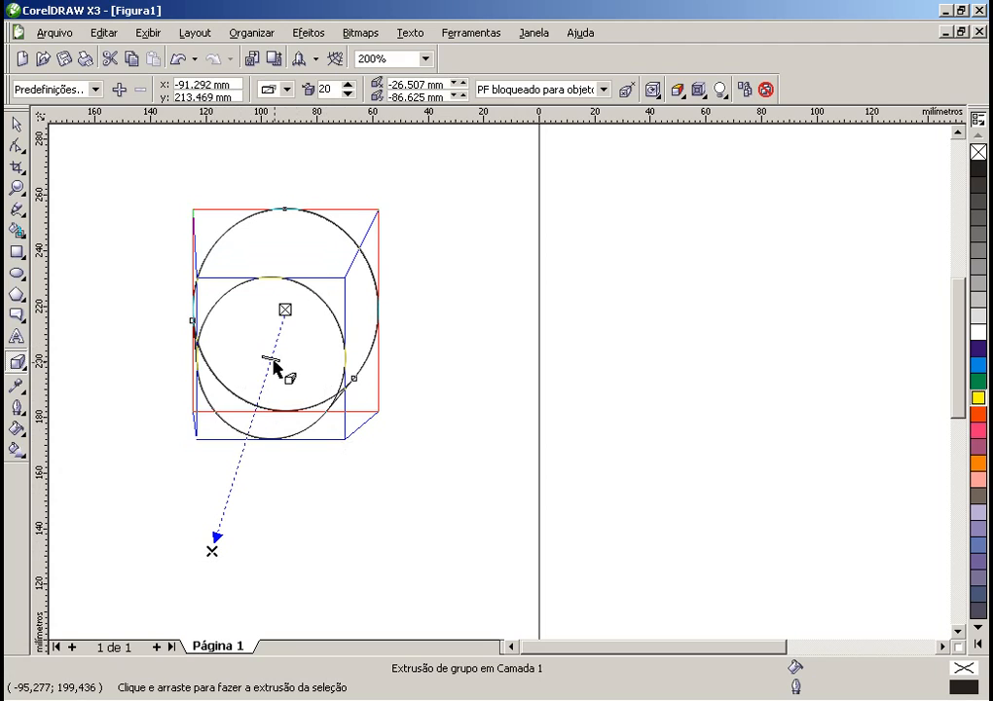
left_click_drag(274, 367, 250, 500)
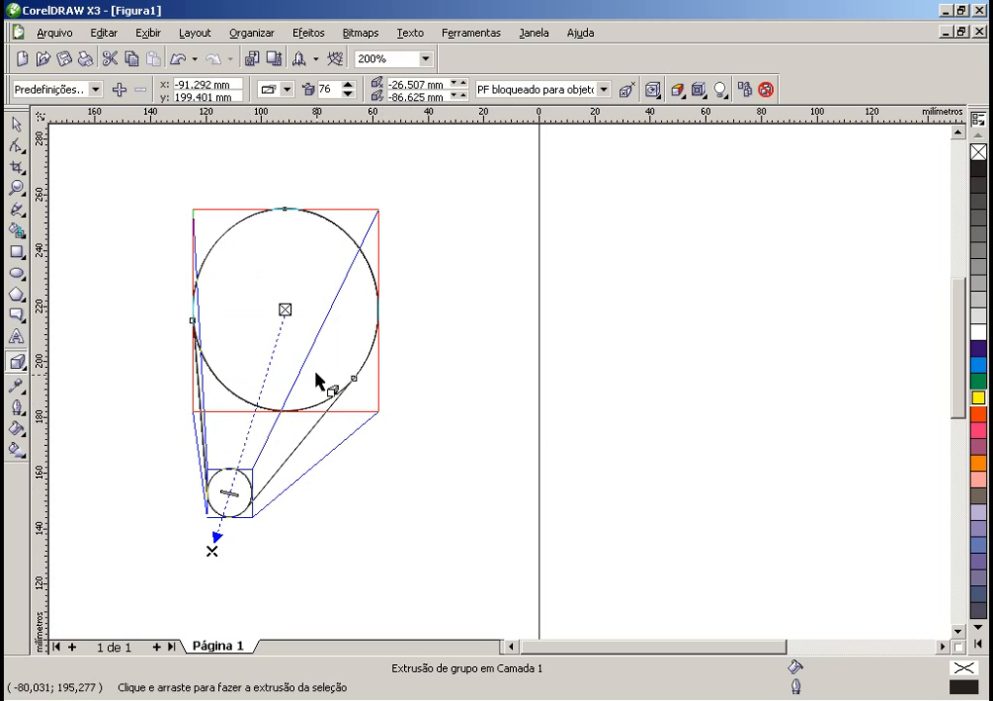
- Move the extruded ellipse up and to the right, and fill it with green
left_click(14, 125)
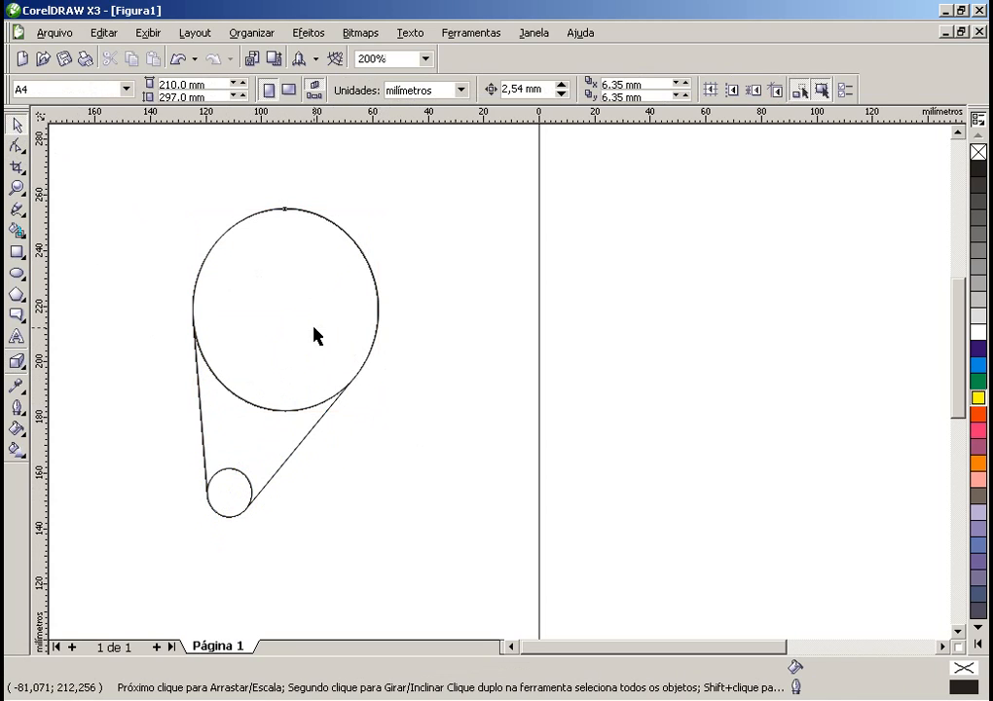
left_click_drag(315, 333, 405, 293)
left_click(349, 443)
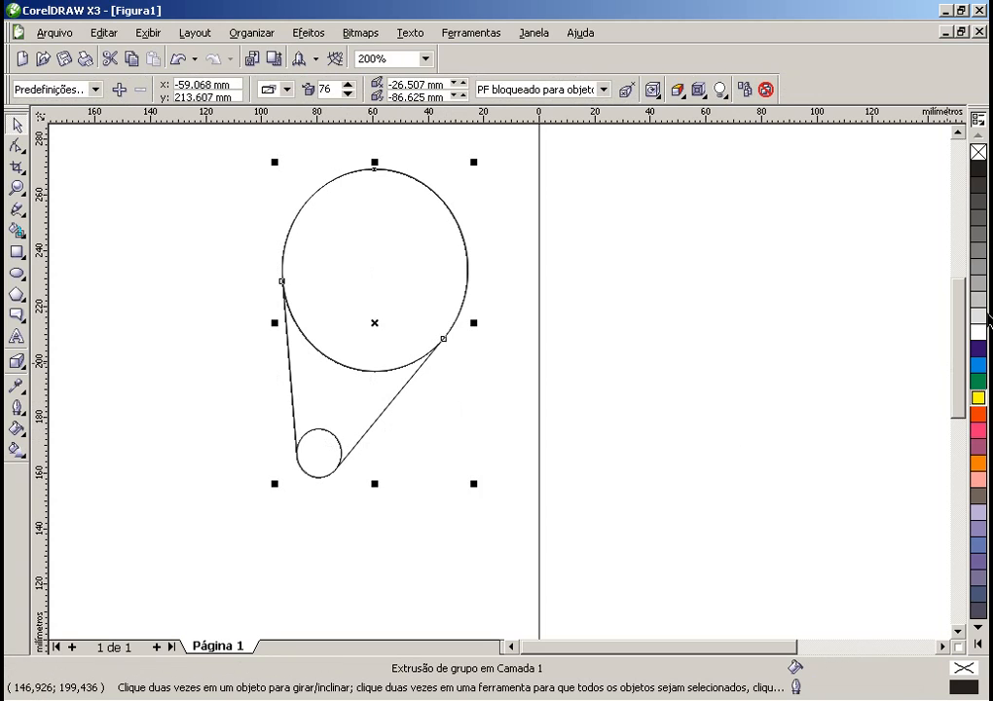
left_click(978, 380)
left_click(372, 441)
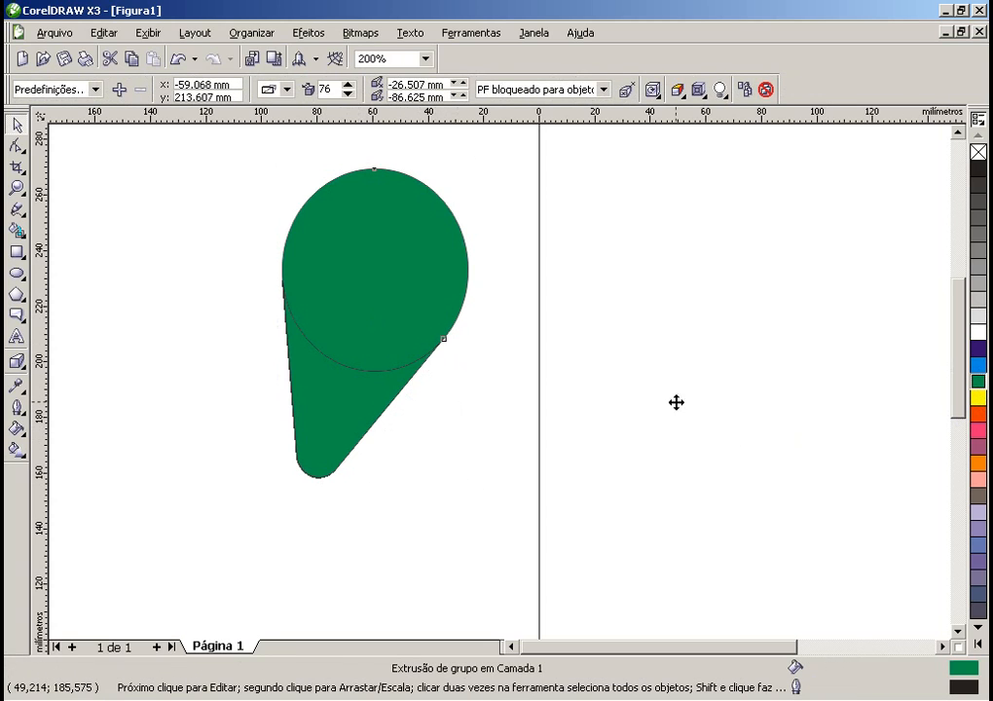
- Select the extrusion's front ellipse and change its fill to Magenta
left_click(677, 402)
left_click(385, 365)
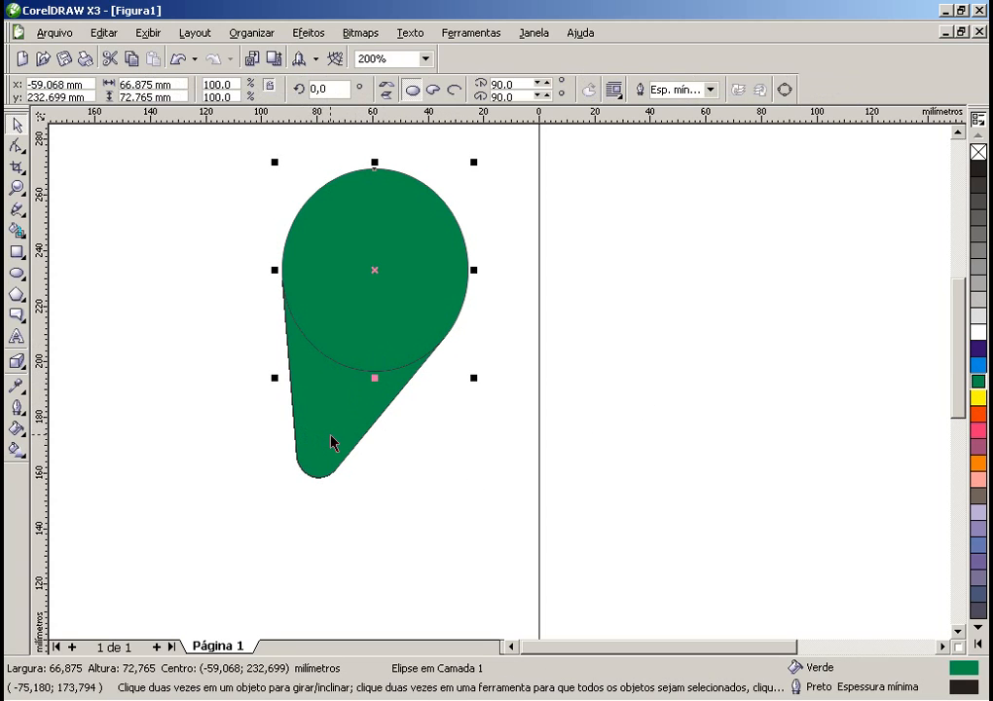
left_click(983, 431)
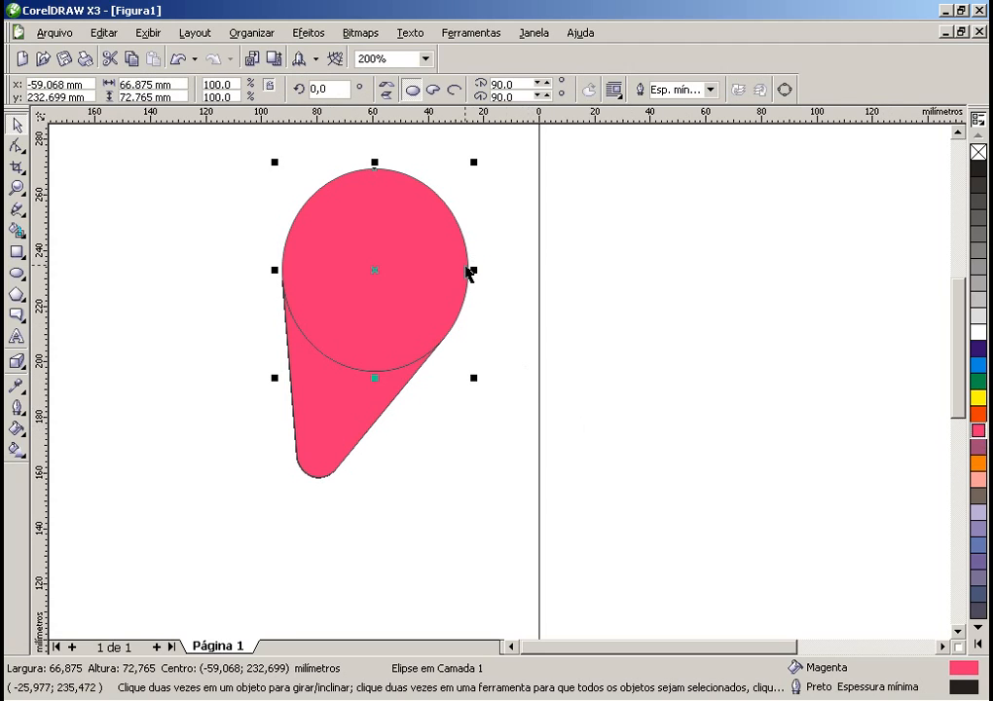
- Try the extrusion presets Extrusao vetorial2 and Extrusao vetorial6 on the extruded magenta ellipse
left_click(17, 361)
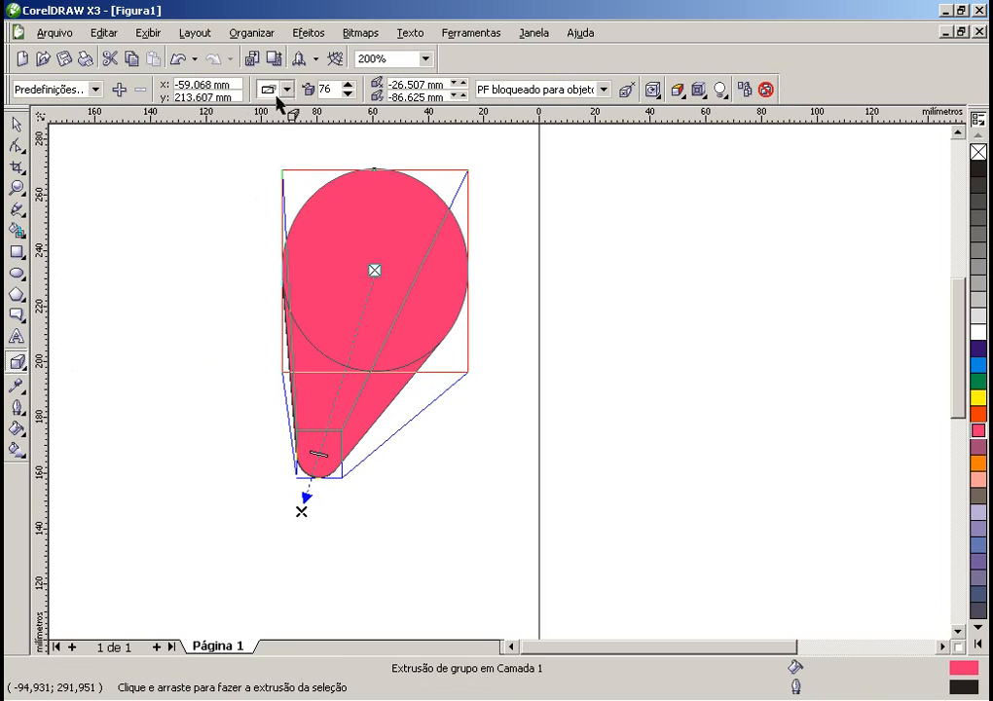
left_click(93, 89)
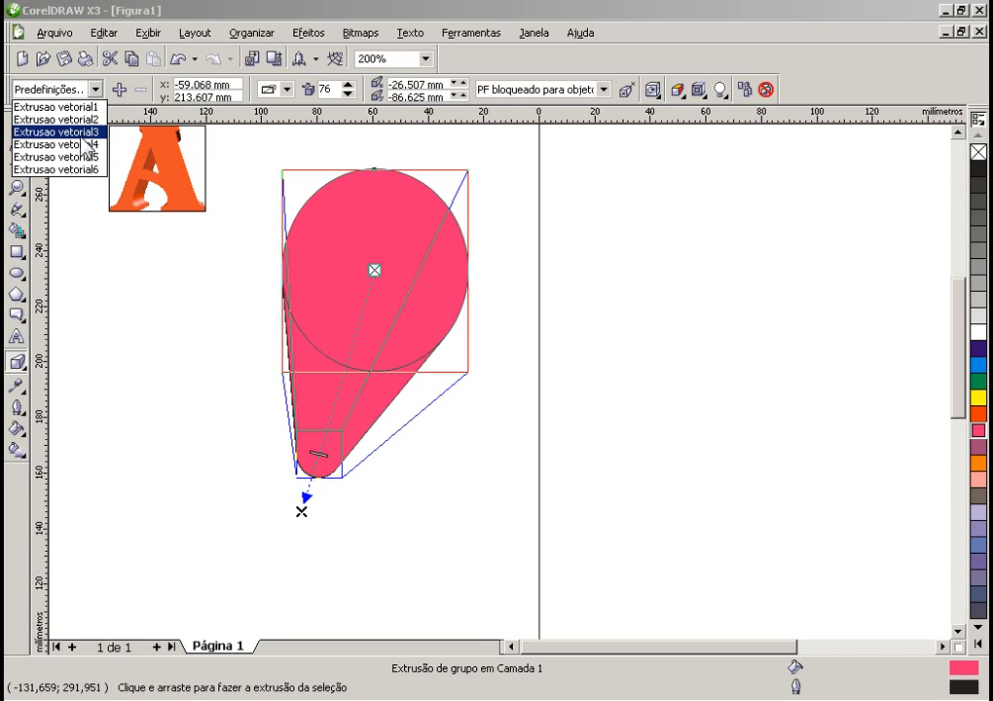
left_click(83, 119)
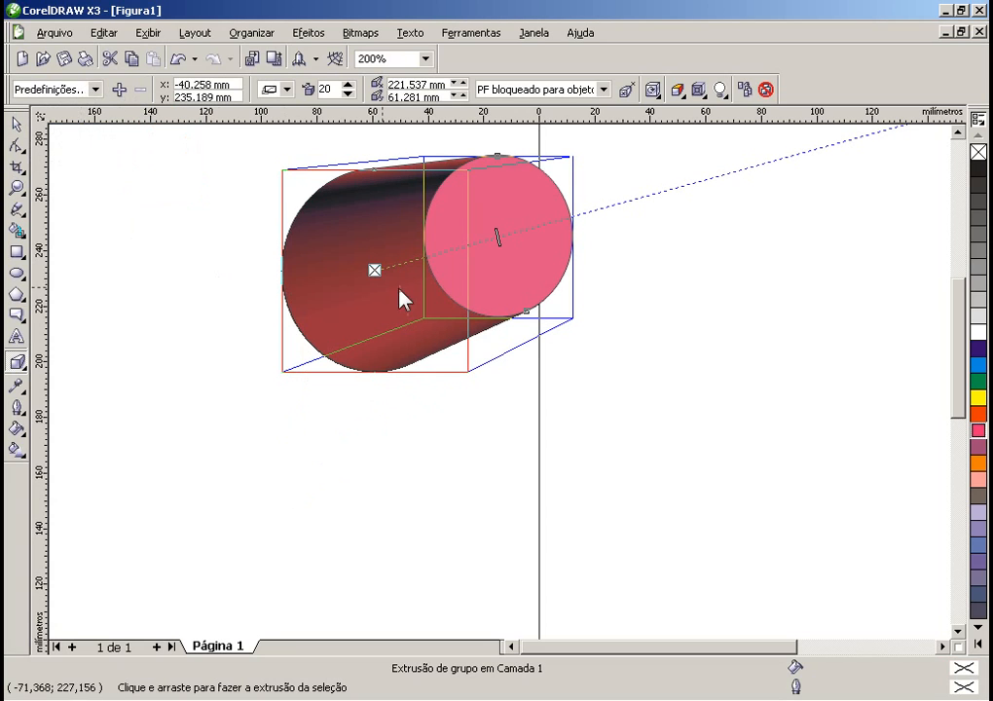
left_click(93, 89)
left_click(70, 171)
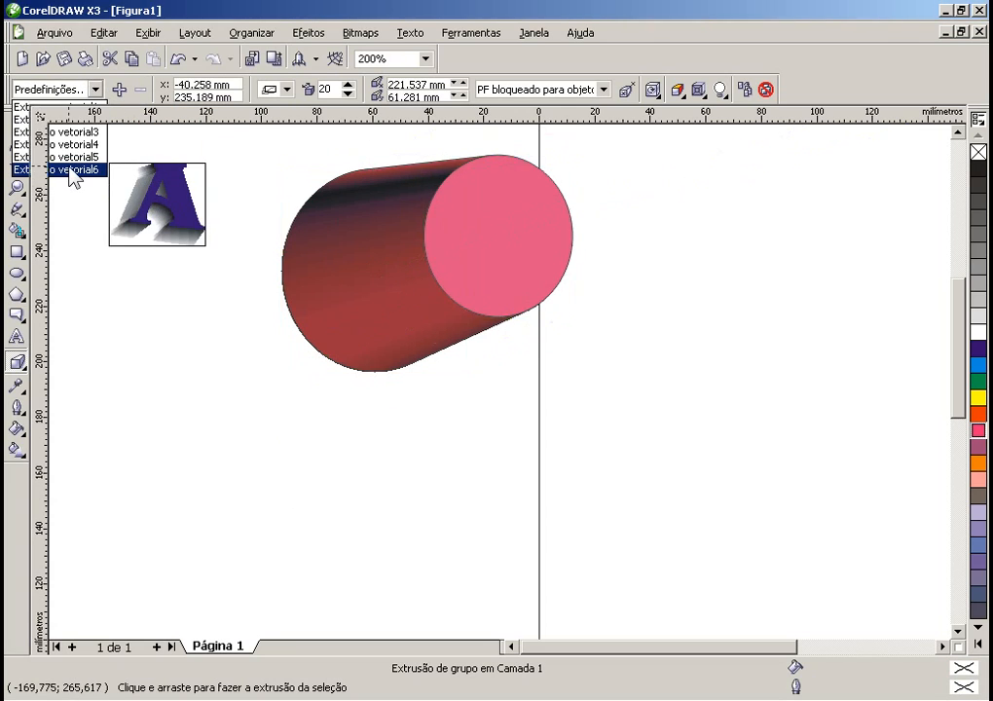
- Apply the Extrusao vetorial4 preset to the extruded ellipse and set its extrusion depth to 15
left_click(93, 89)
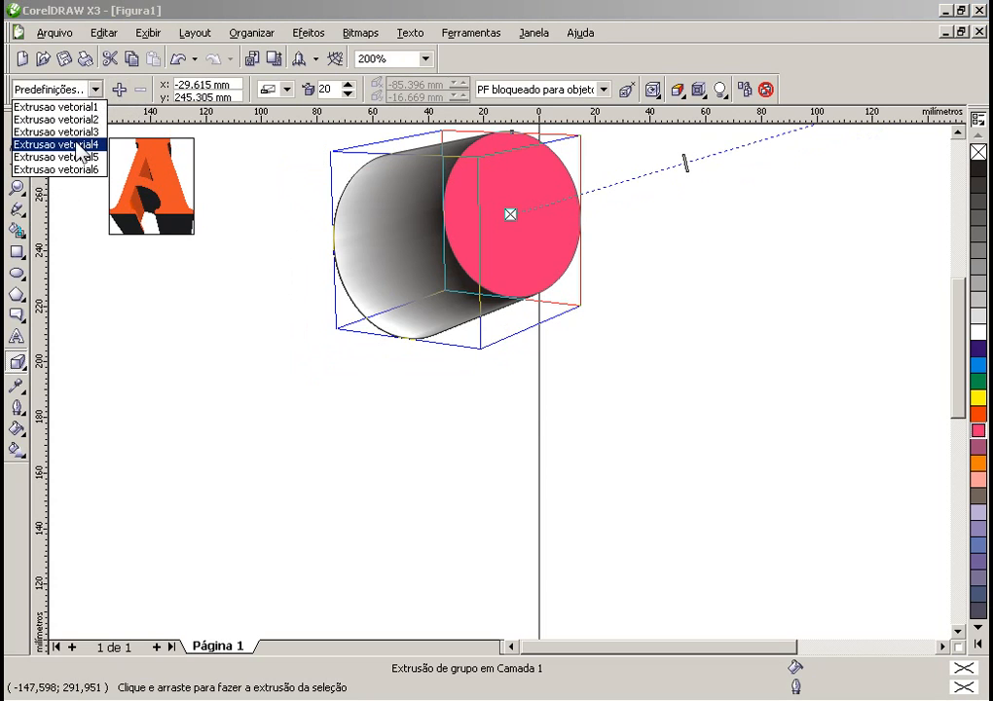
left_click(78, 146)
left_click(598, 377)
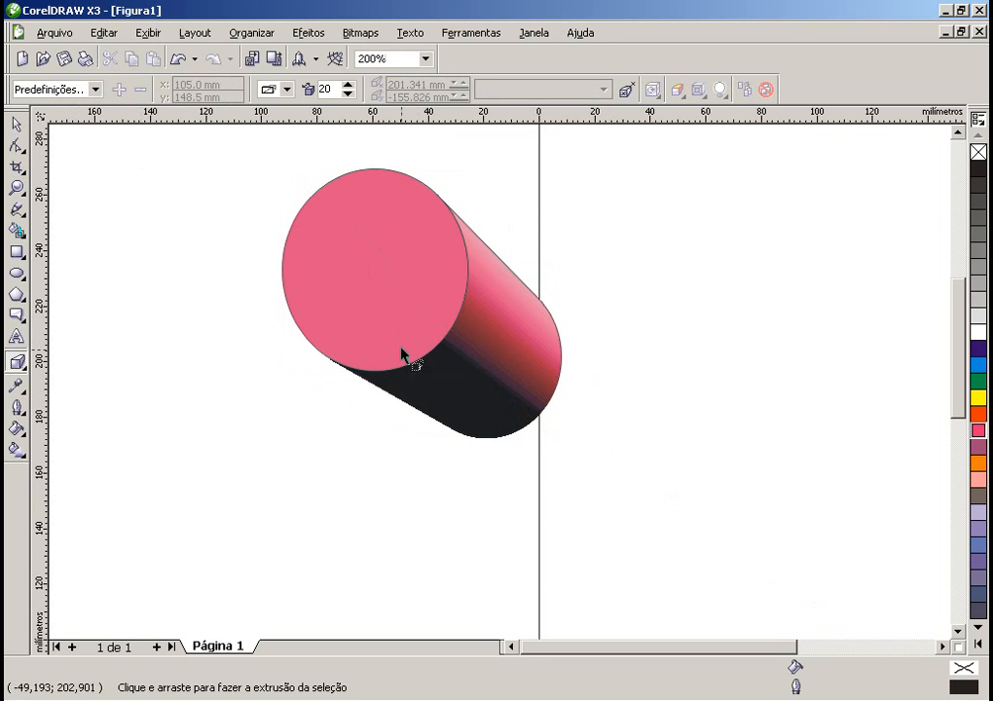
left_click(402, 355)
left_click(347, 94)
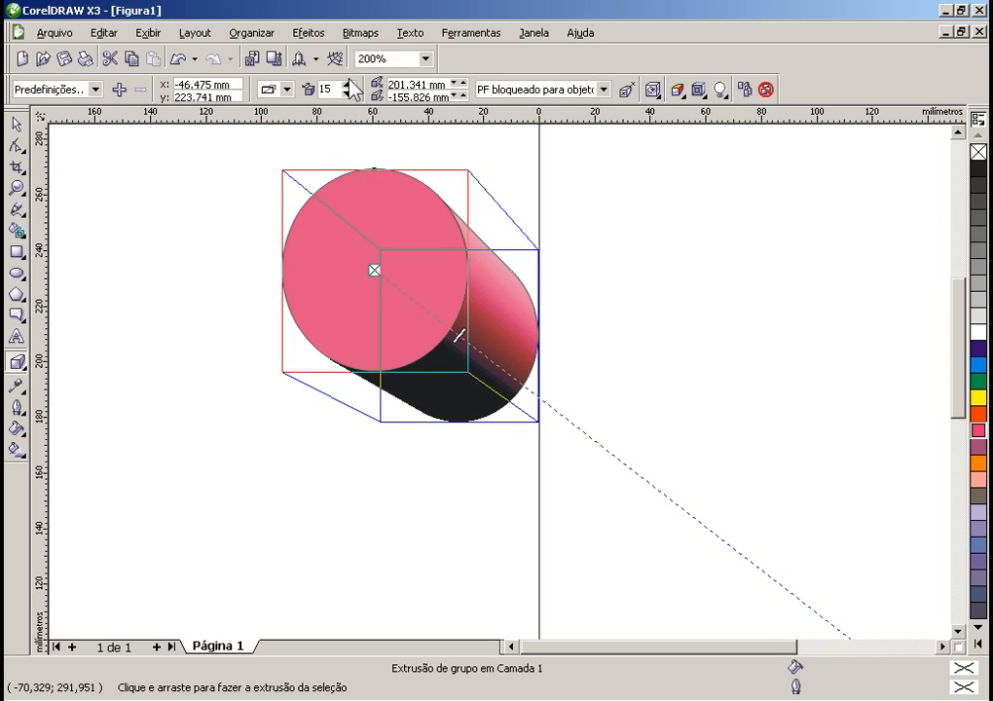
- Try the small front, big front and back parallel extrusion types, ending with front parallel
left_click(287, 90)
left_click(304, 115)
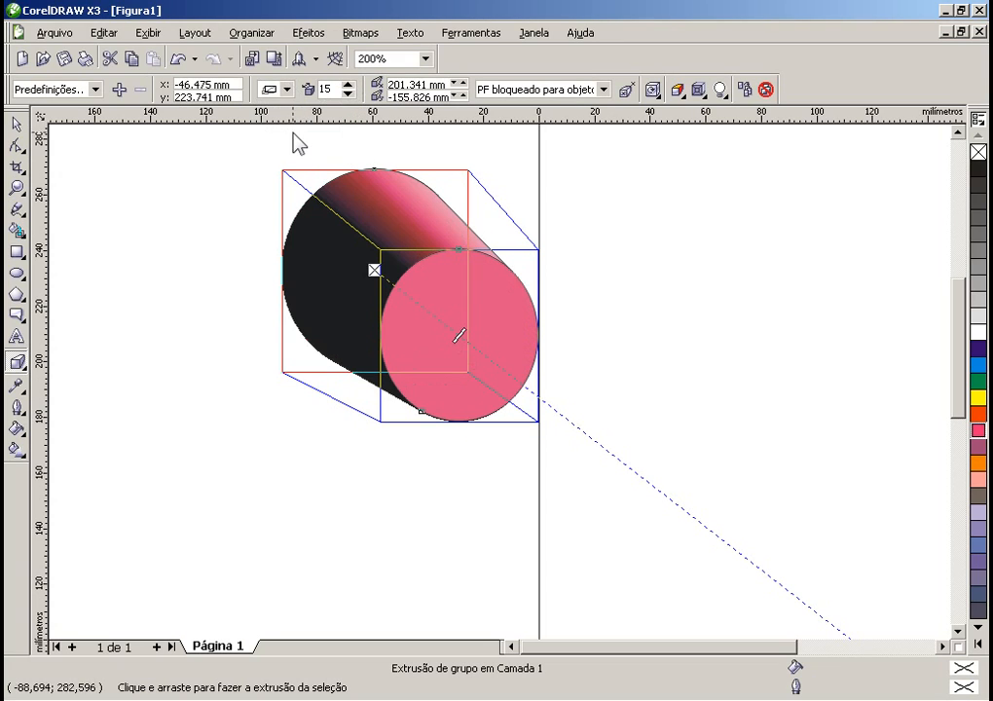
left_click(287, 90)
left_click(283, 141)
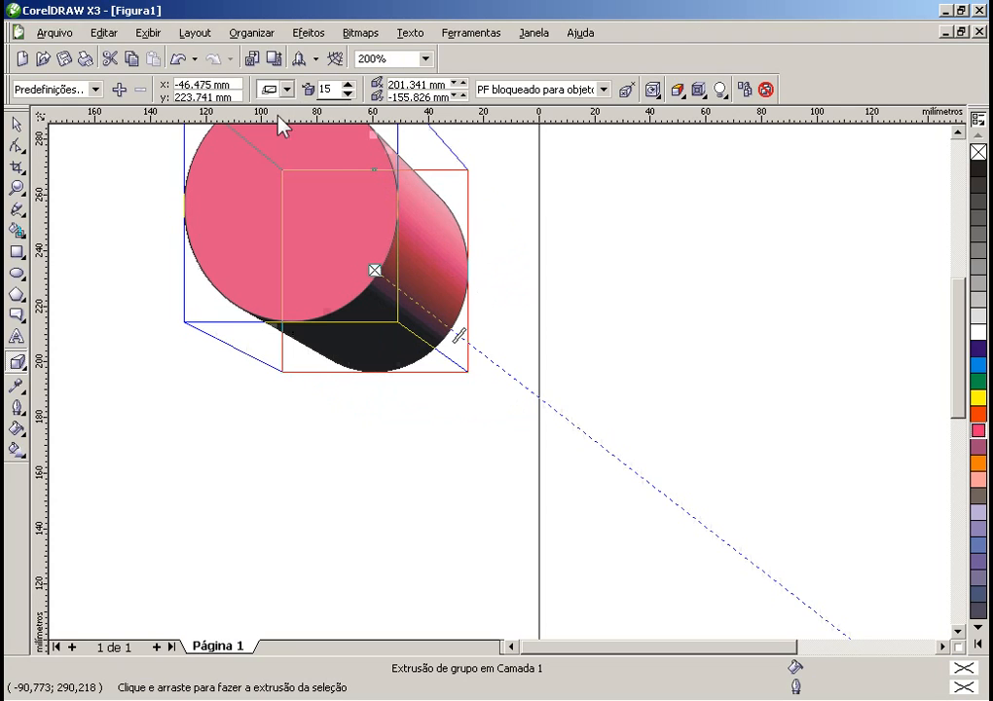
left_click(287, 90)
left_click(295, 151)
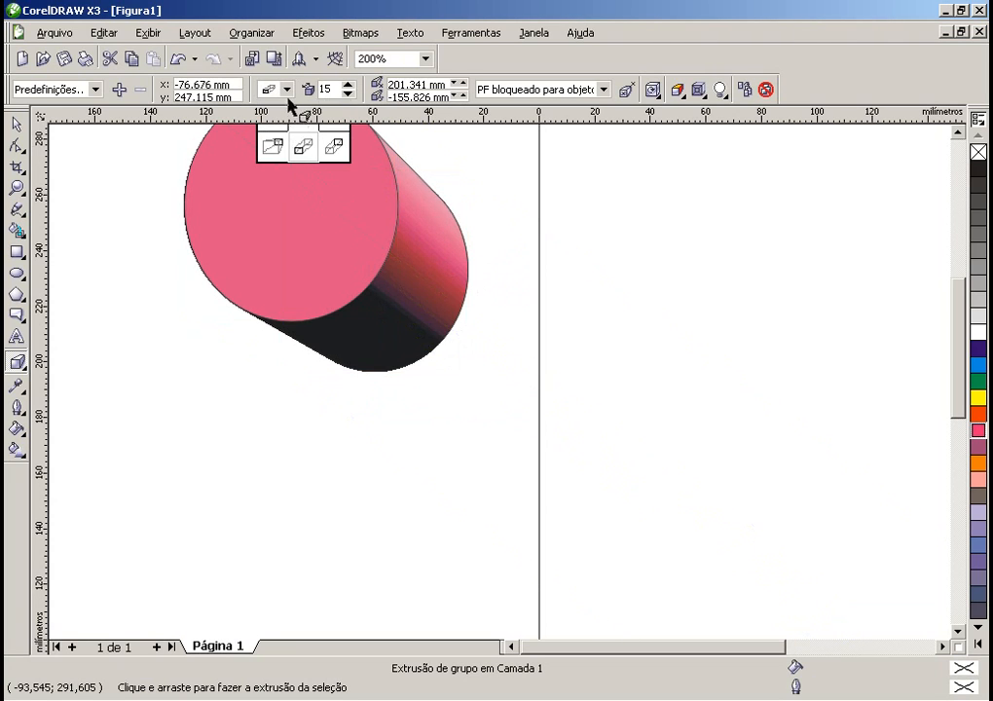
left_click(287, 90)
left_click(305, 148)
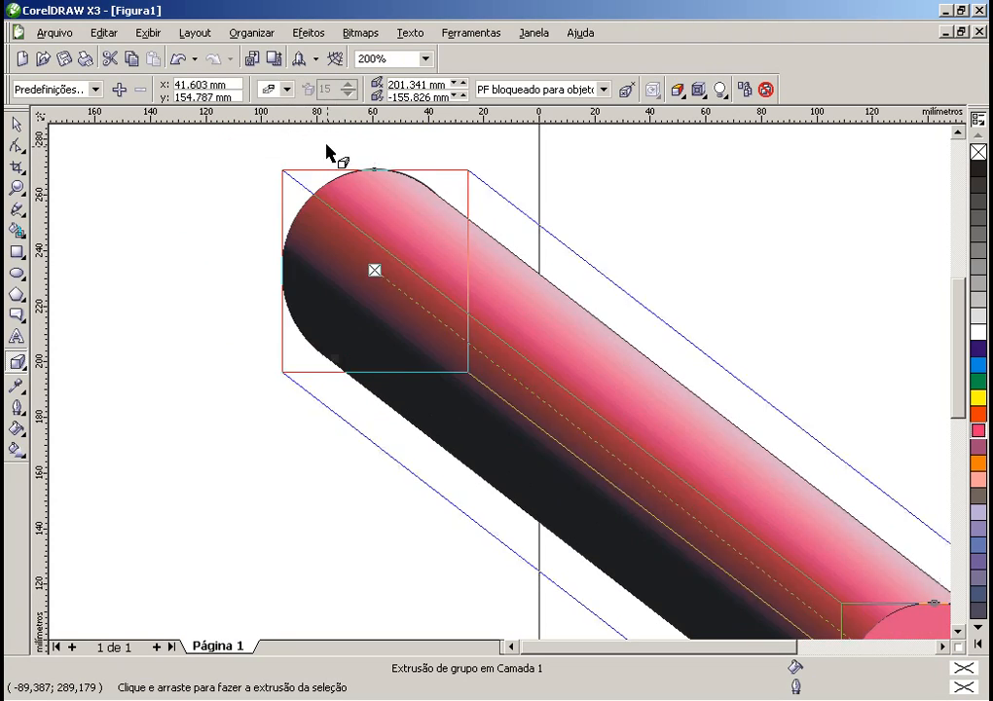
left_click(328, 152)
left_click(662, 380)
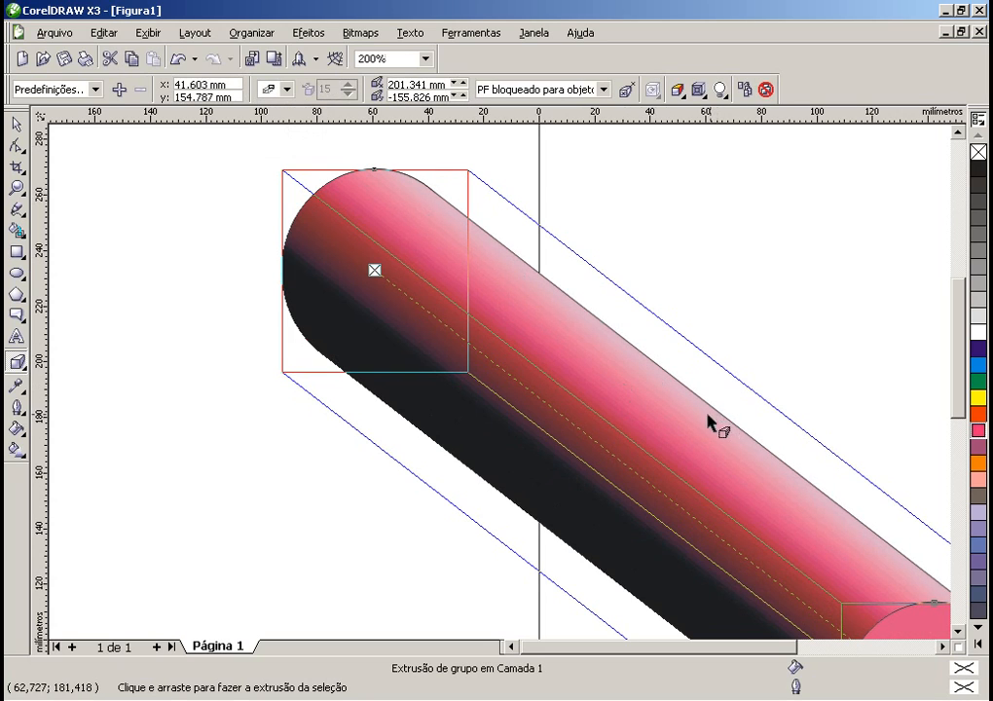
- Color the extrusion with a solid fill in dark slate blue
left_click(678, 90)
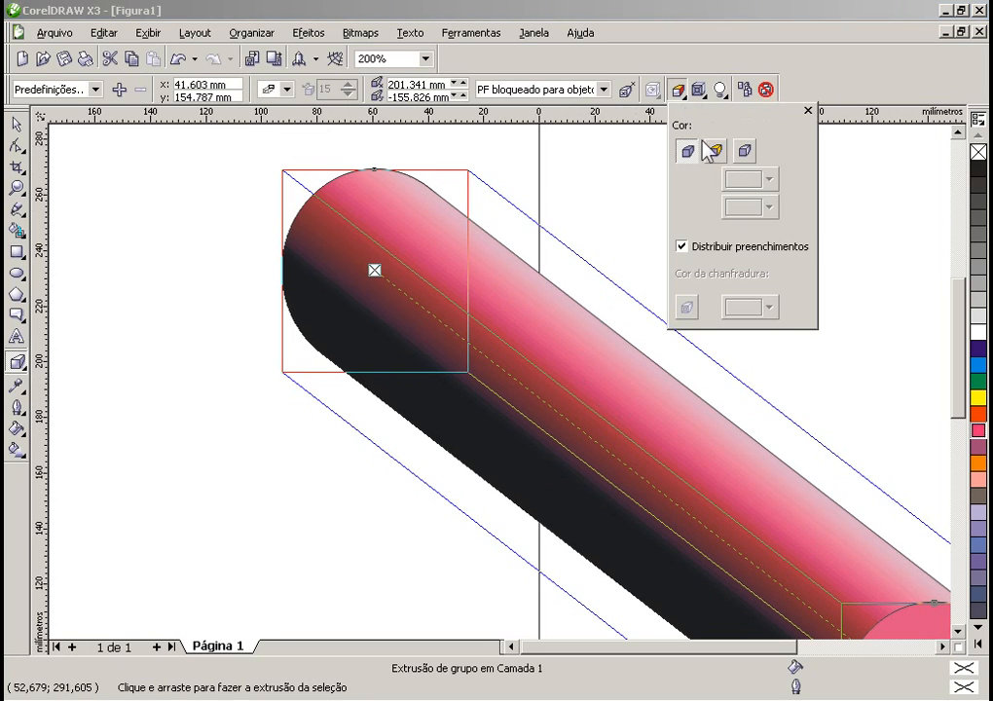
left_click(715, 151)
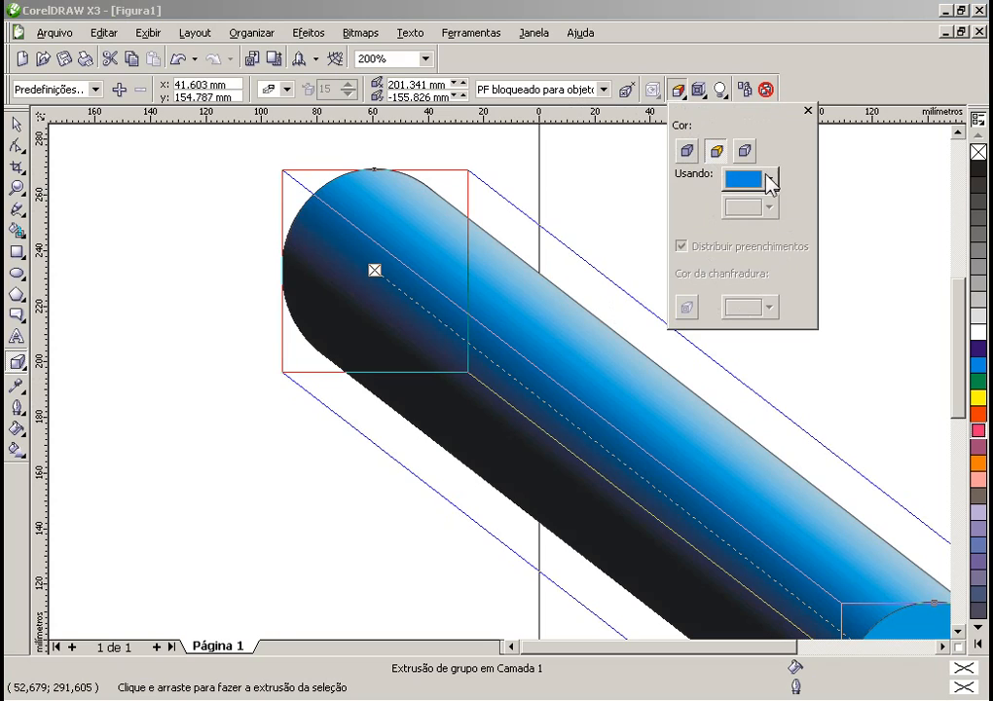
left_click(769, 178)
left_click(766, 237)
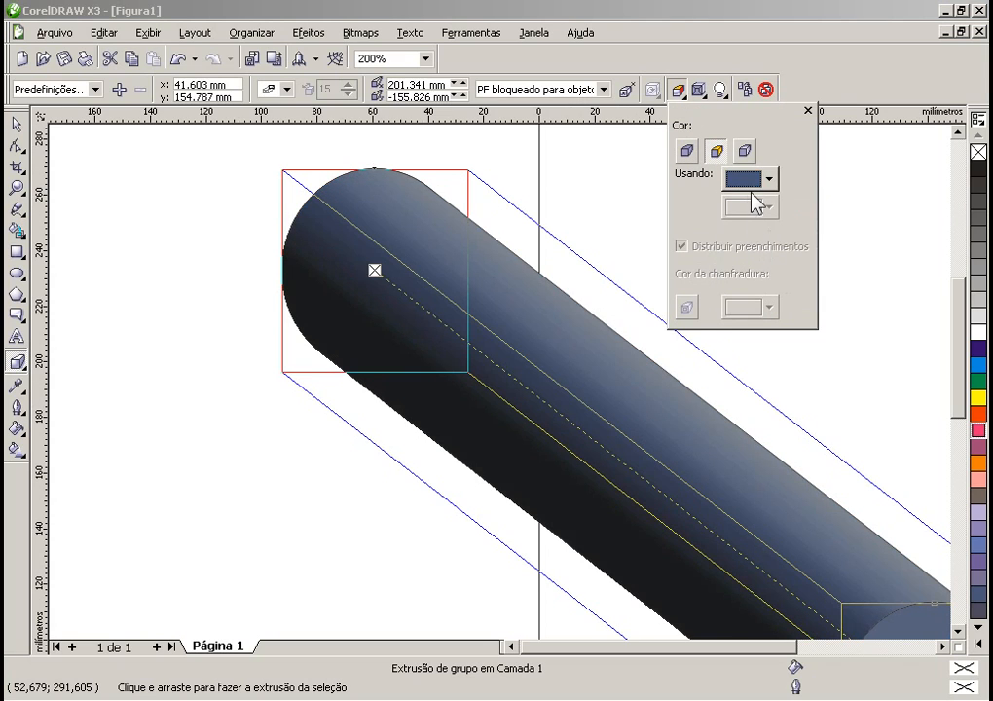
- Turn on extrusion lights 2 and 3 and turn off light 1
left_click(720, 89)
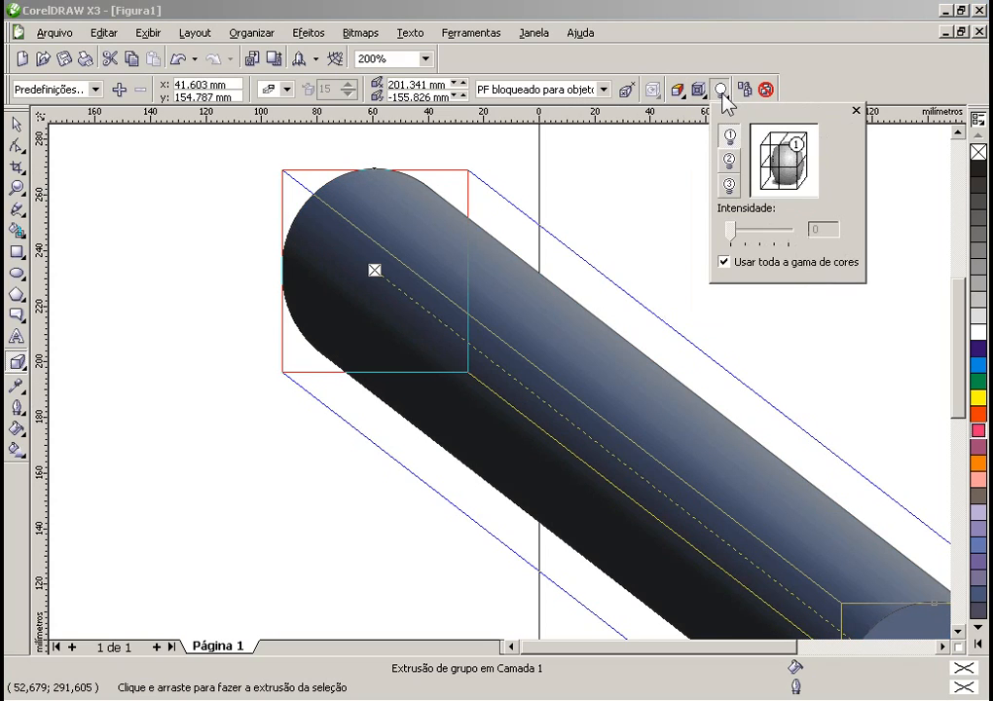
left_click(729, 160)
left_click(729, 184)
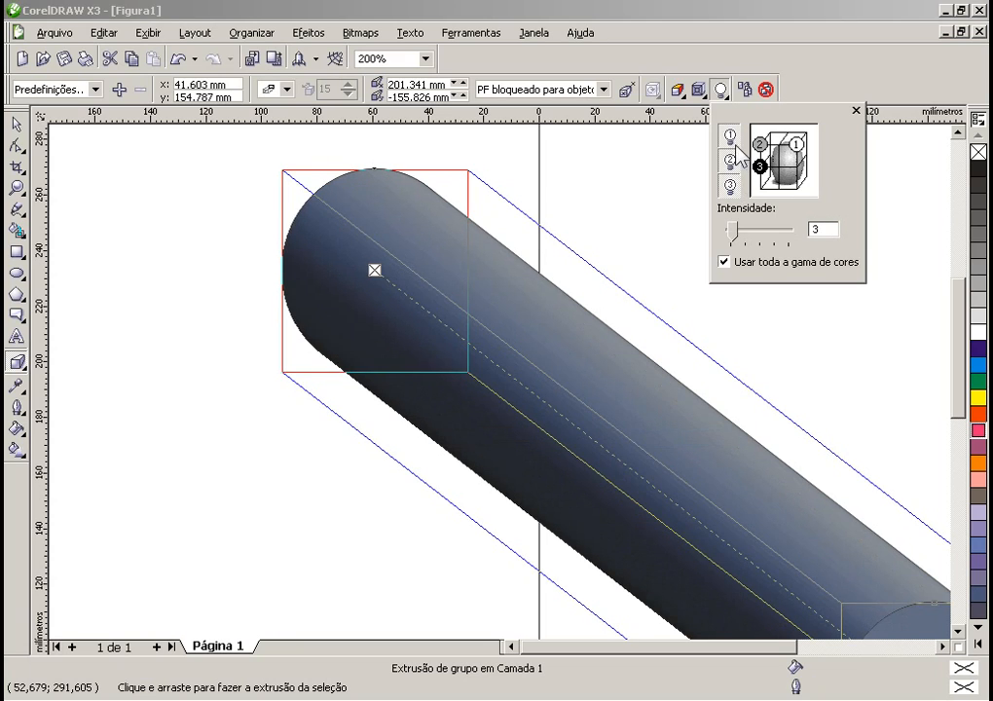
left_click(730, 138)
left_click(670, 105)
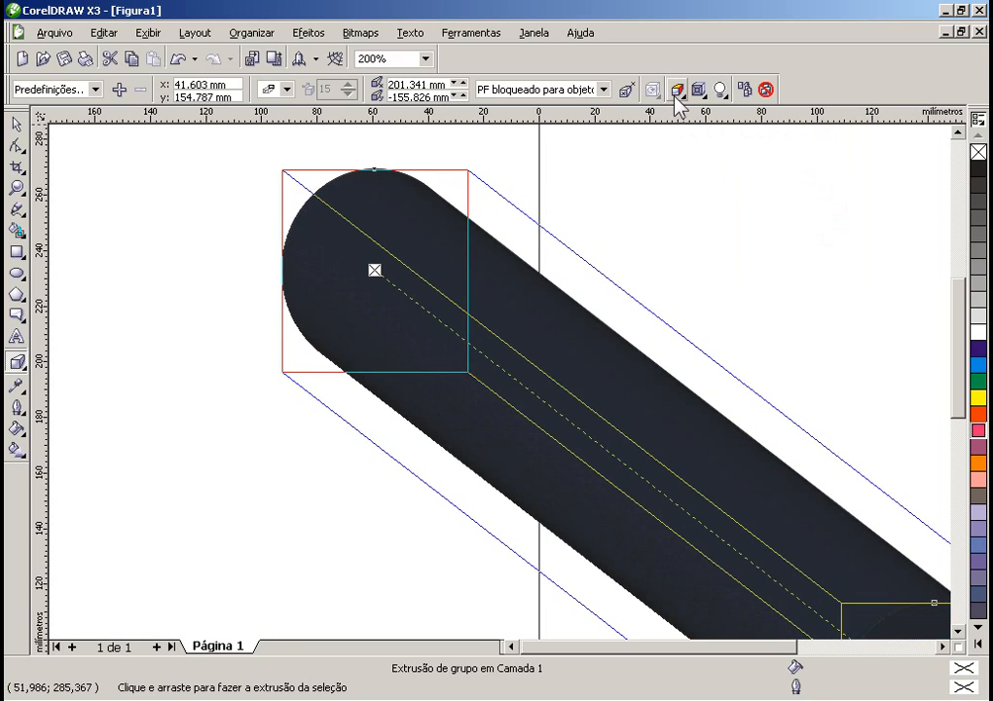
- Try the object fill for the extrusion color, return to the solid fill, and view the bevel settings
left_click(604, 89)
left_click(593, 102)
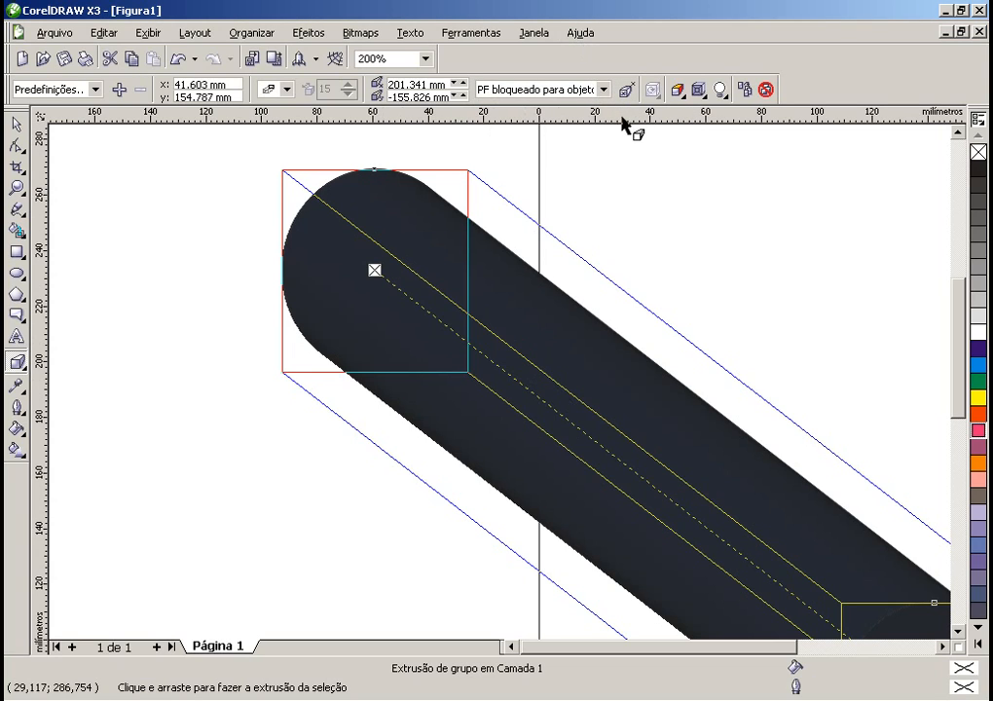
left_click(679, 90)
left_click(687, 150)
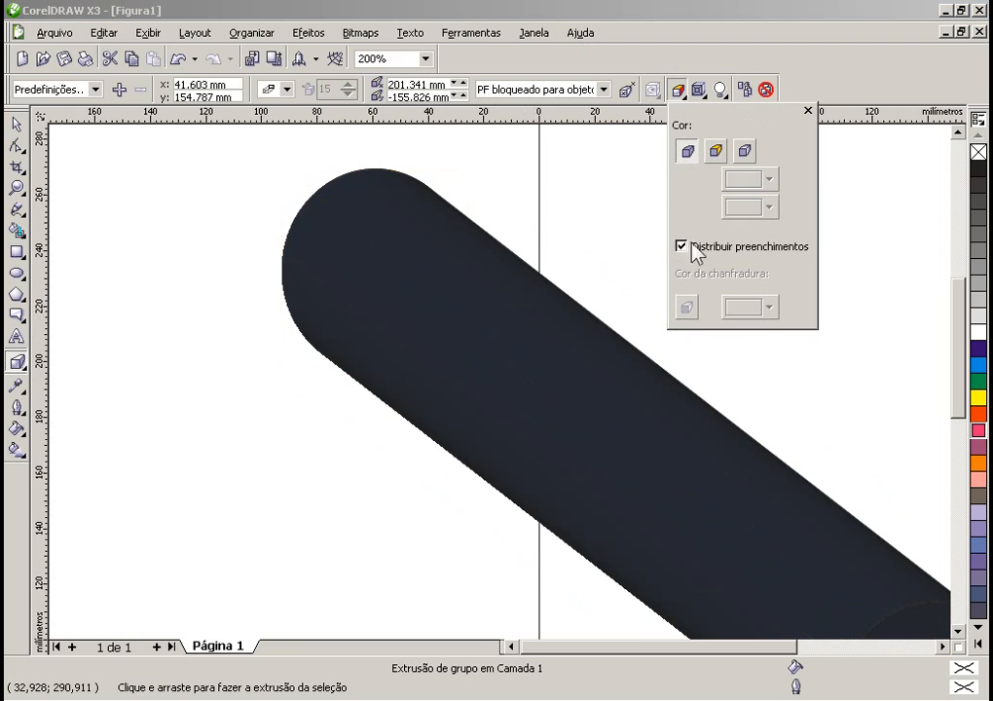
left_click(715, 150)
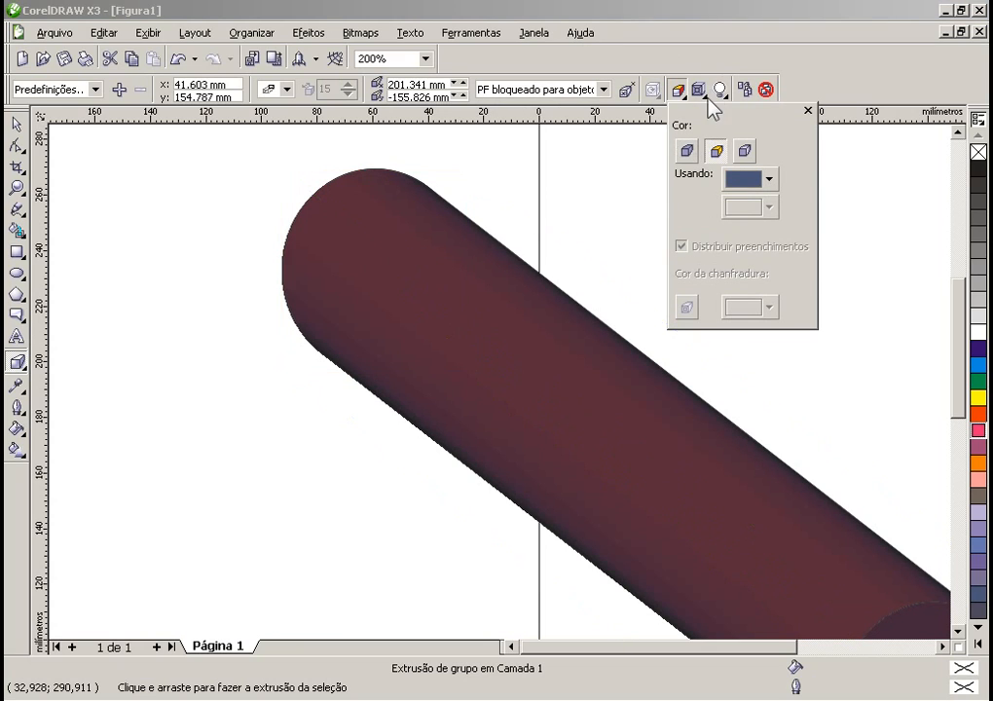
left_click(697, 89)
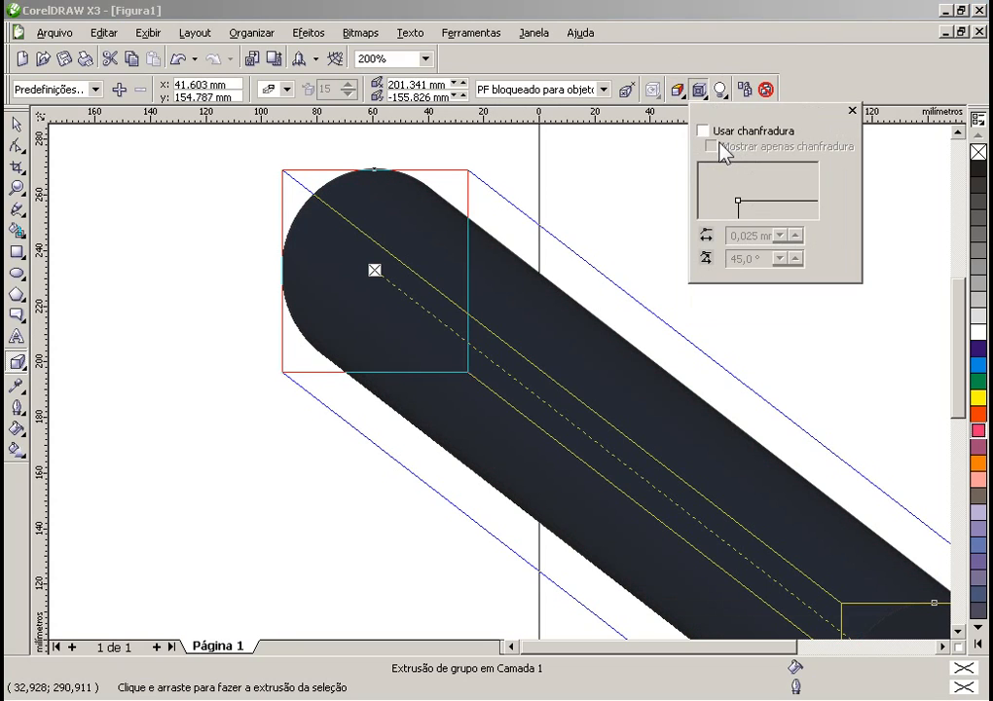
left_click(679, 88)
left_click(698, 69)
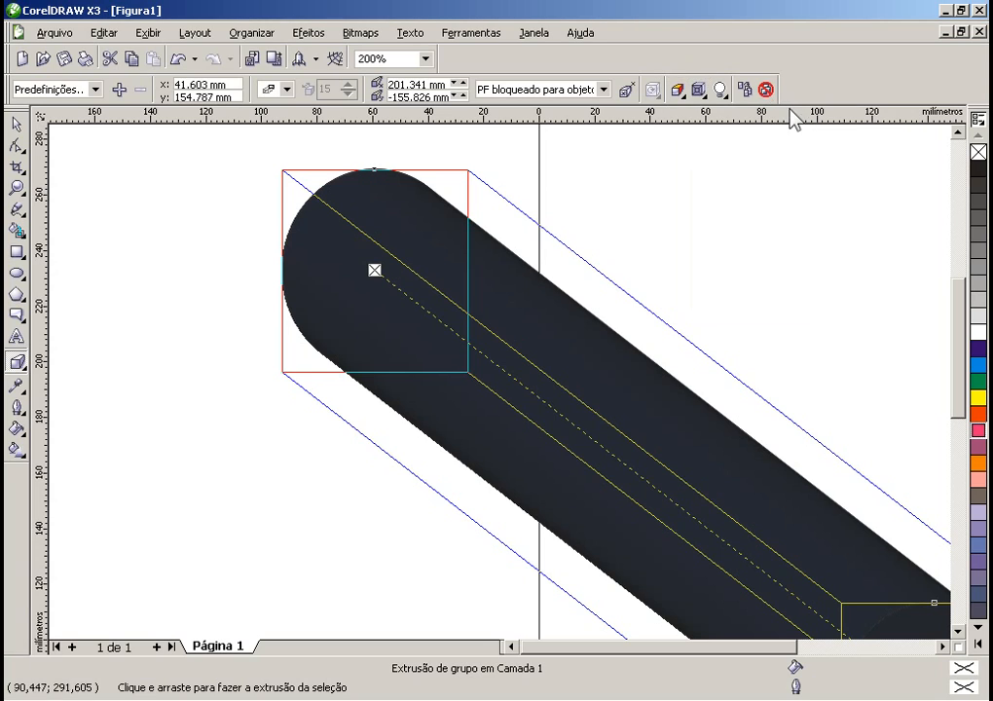
- Clear the ellipse's extrusion and extrude it again toward the left with a depth of 20
left_click(765, 89)
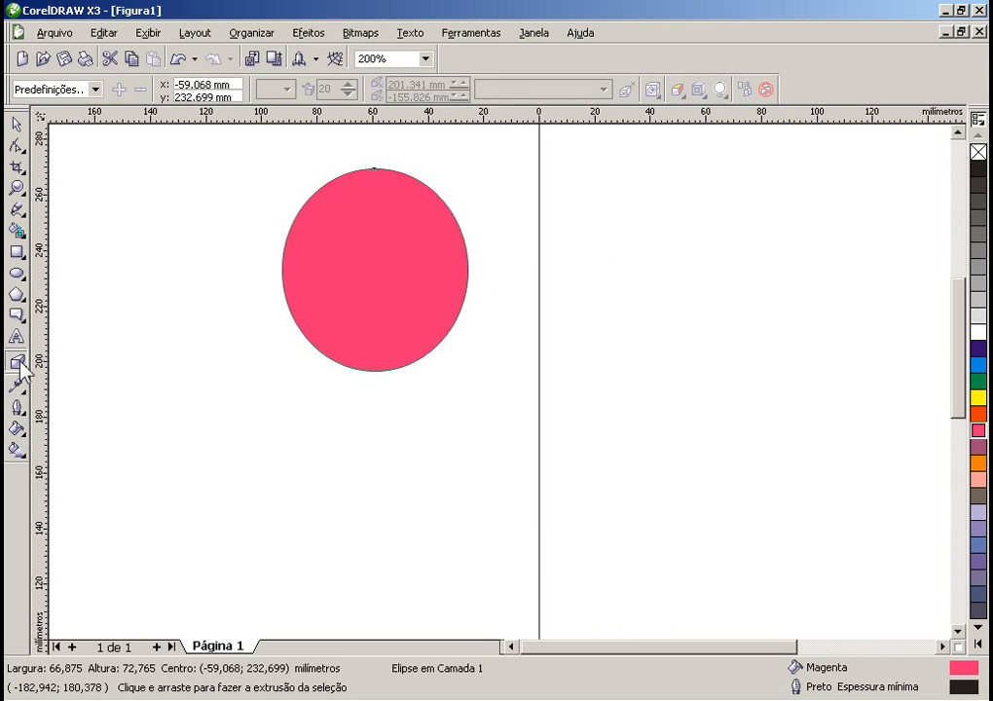
left_click_drag(377, 300, 139, 307)
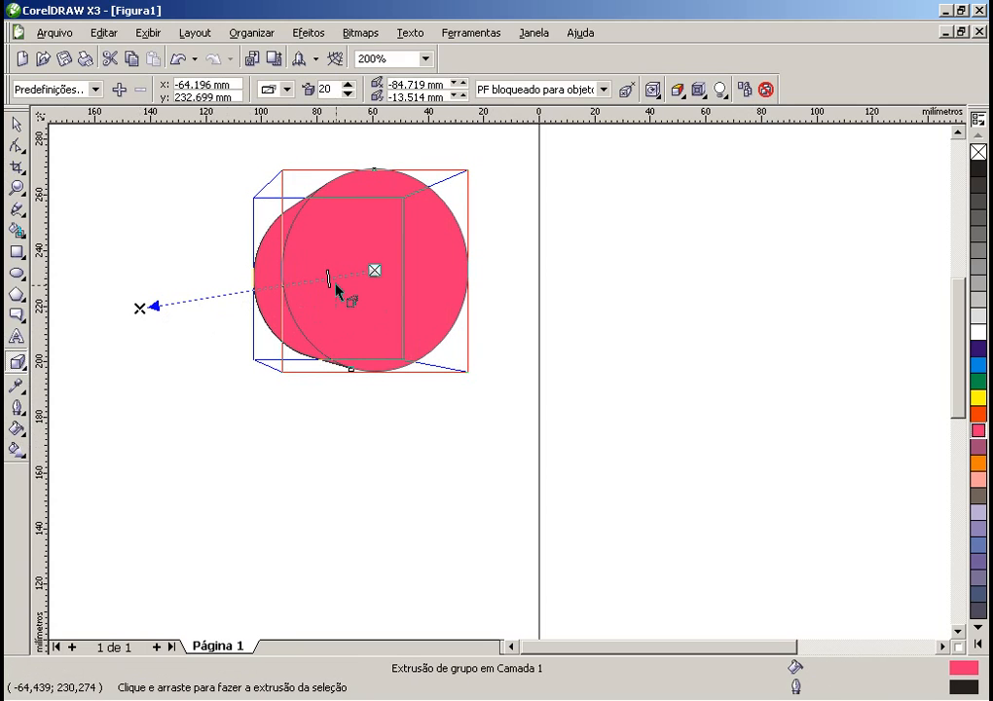
left_click(678, 90)
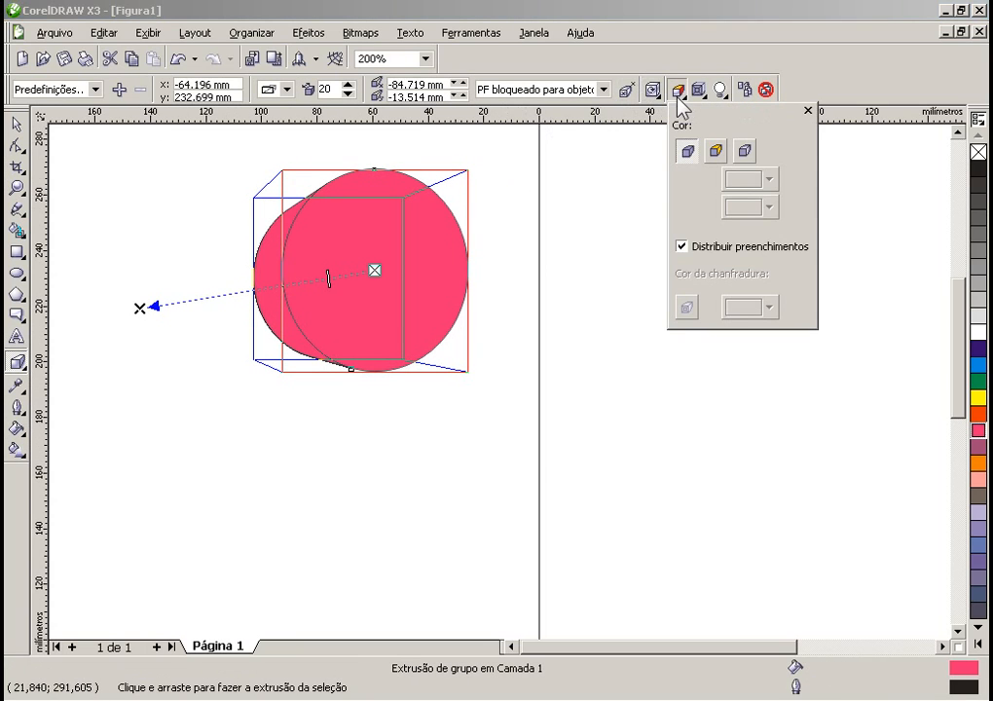
- Apply the Extrusao vetorial2 preset to the ellipse and change its extrusion type to big front
left_click(92, 89)
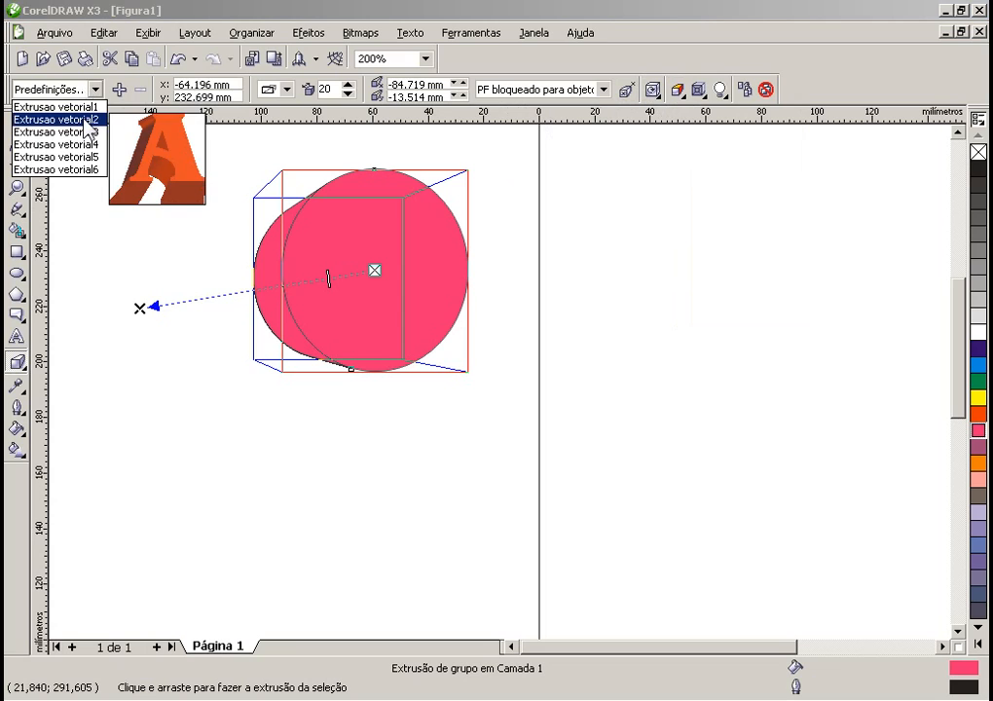
left_click(86, 120)
left_click(85, 120)
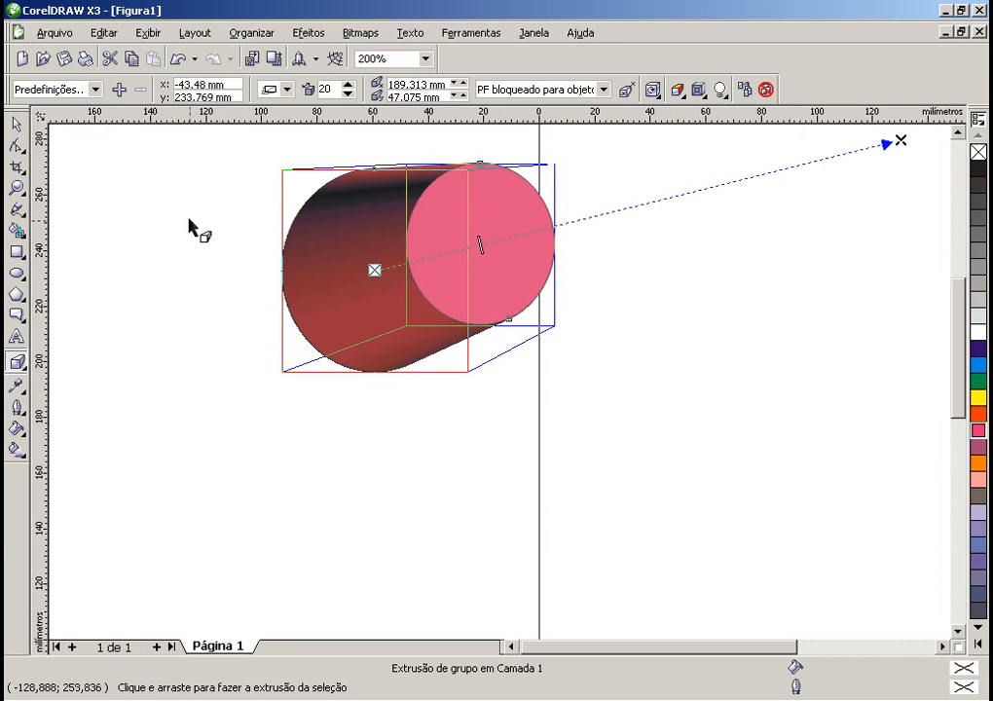
left_click(280, 90)
left_click(273, 117)
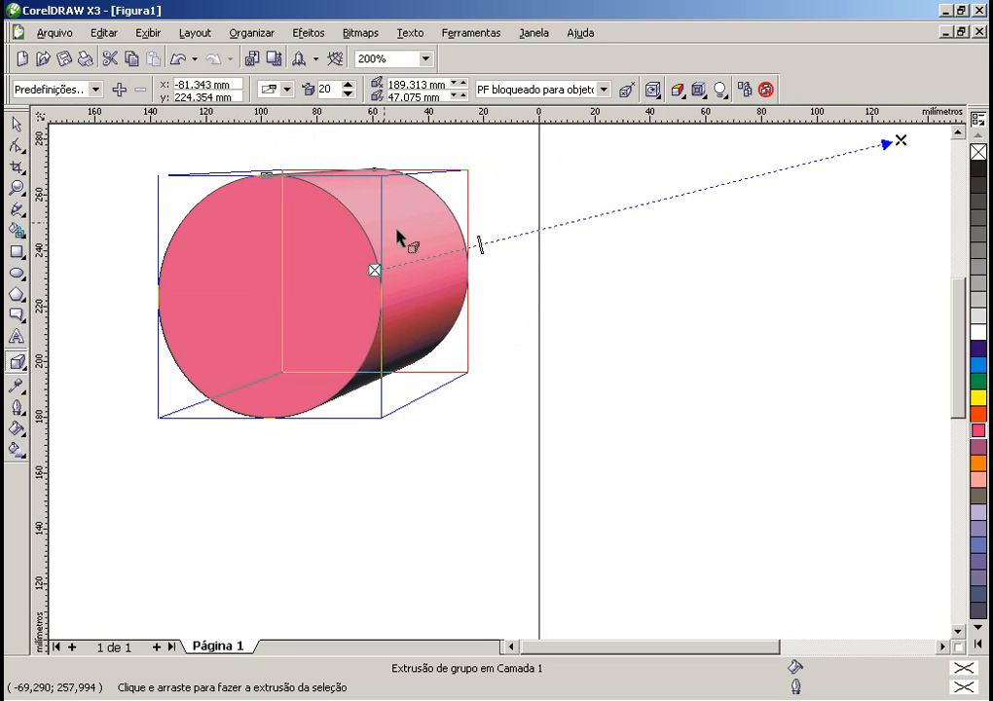
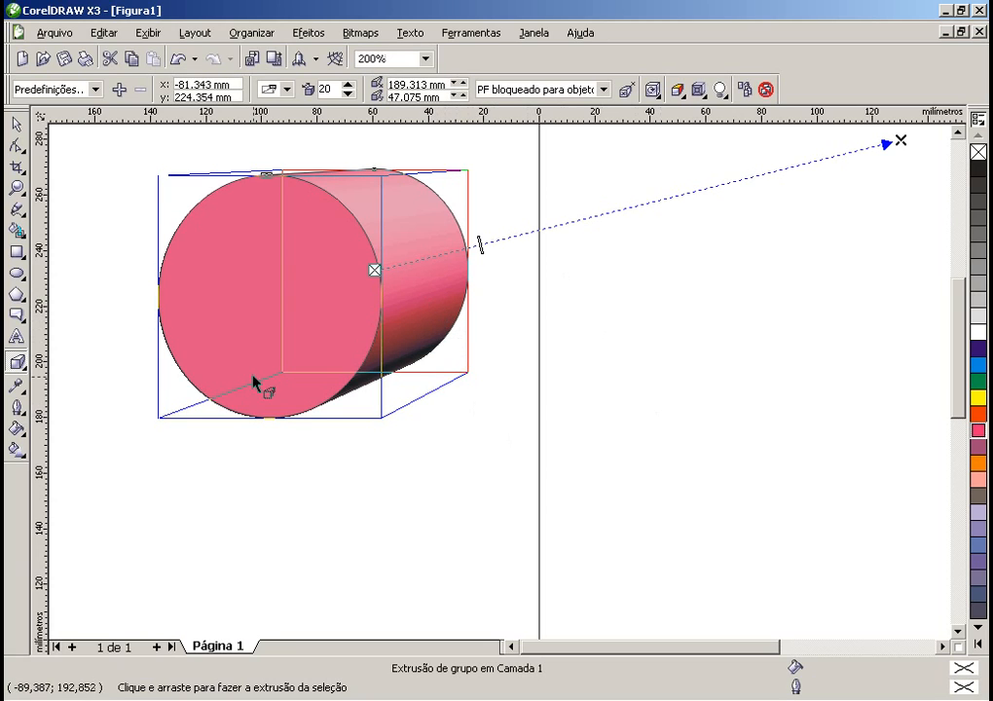
- Activate the Interactive Transparency tool, then move the extruded ellipse right onto the page
left_click(17, 361)
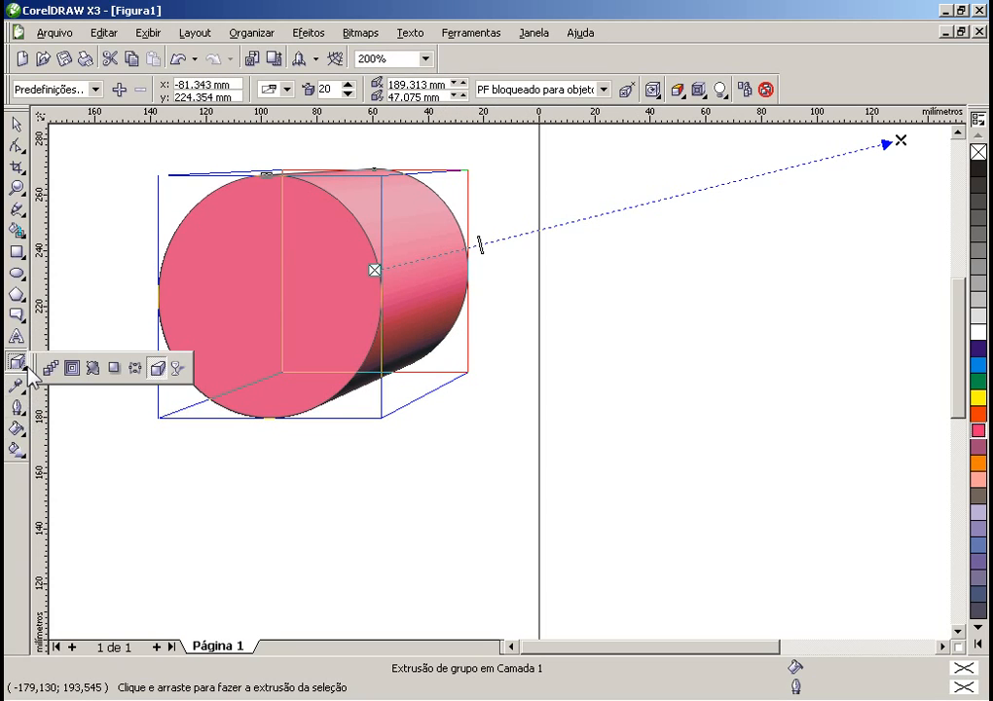
left_click(178, 369)
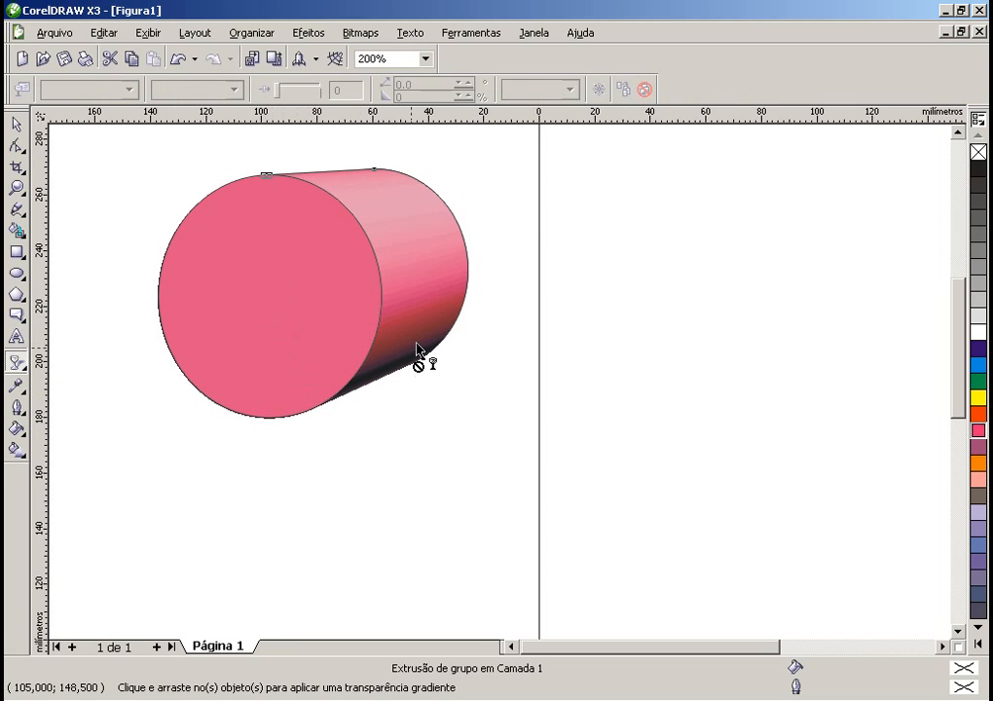
key("space")
left_click_drag(234, 210, 722, 239)
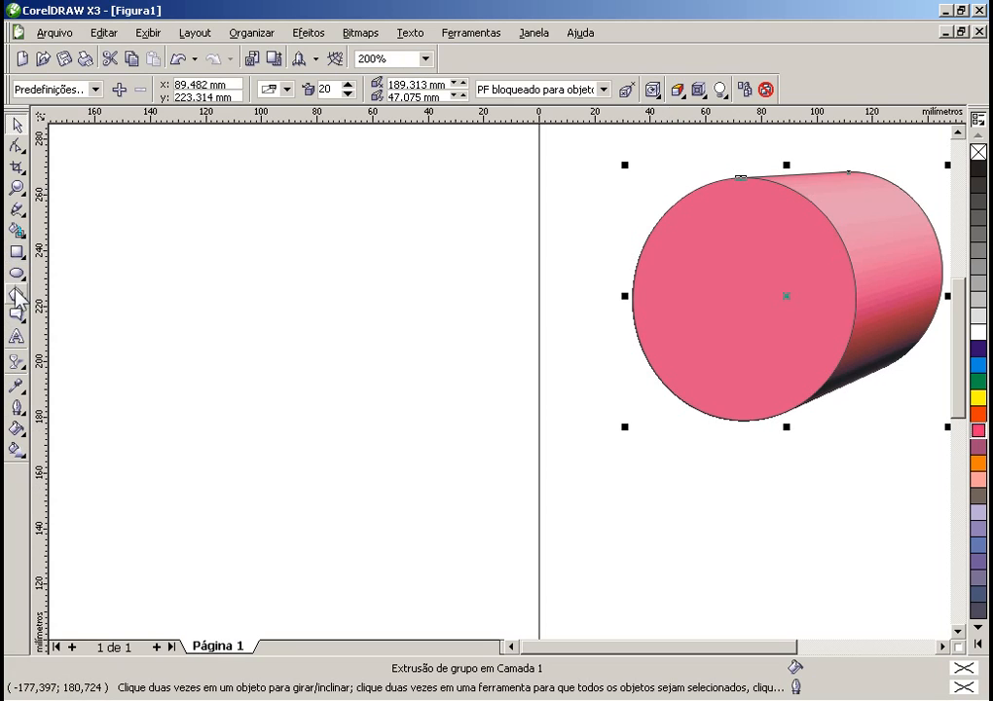
- Draw a five-sided polygon about 97 by 85 mm beside the page and move it up and to the right
left_click_drag(160, 215, 444, 464)
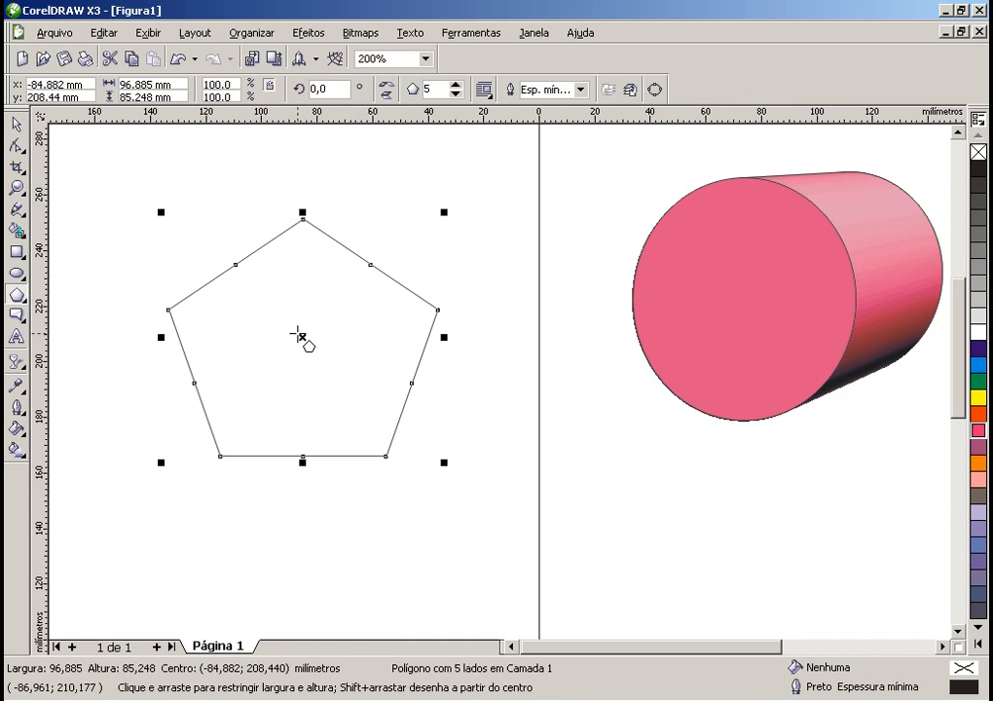
left_click_drag(303, 337, 355, 289)
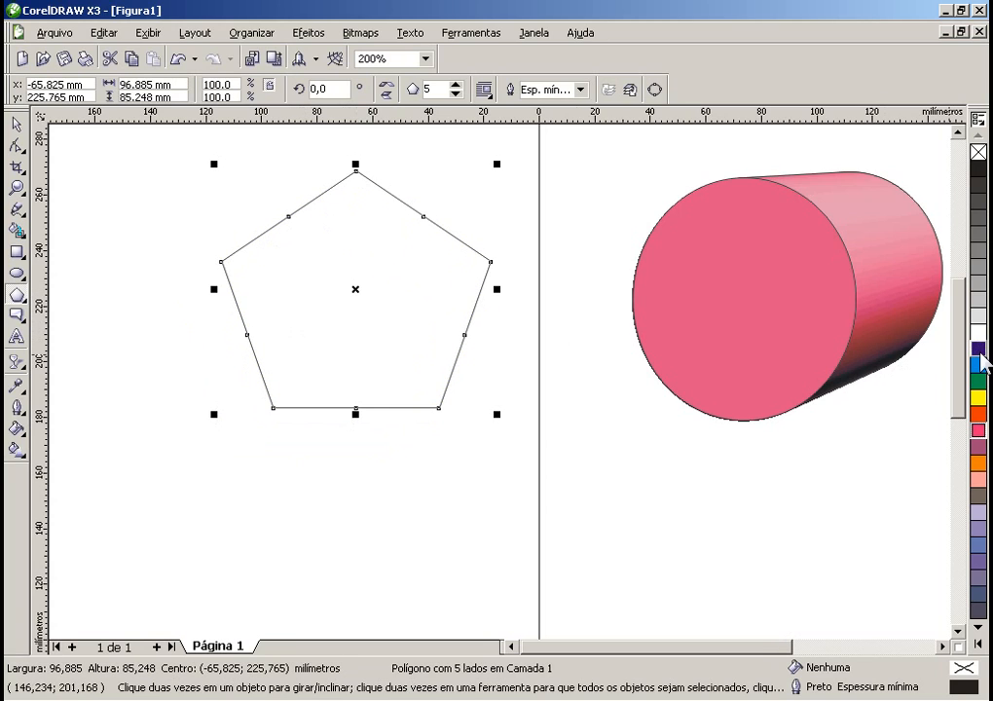
- Fill the polygon with Azul and apply a linear transparency running from near its centre out past its lower-left side
left_click(979, 349)
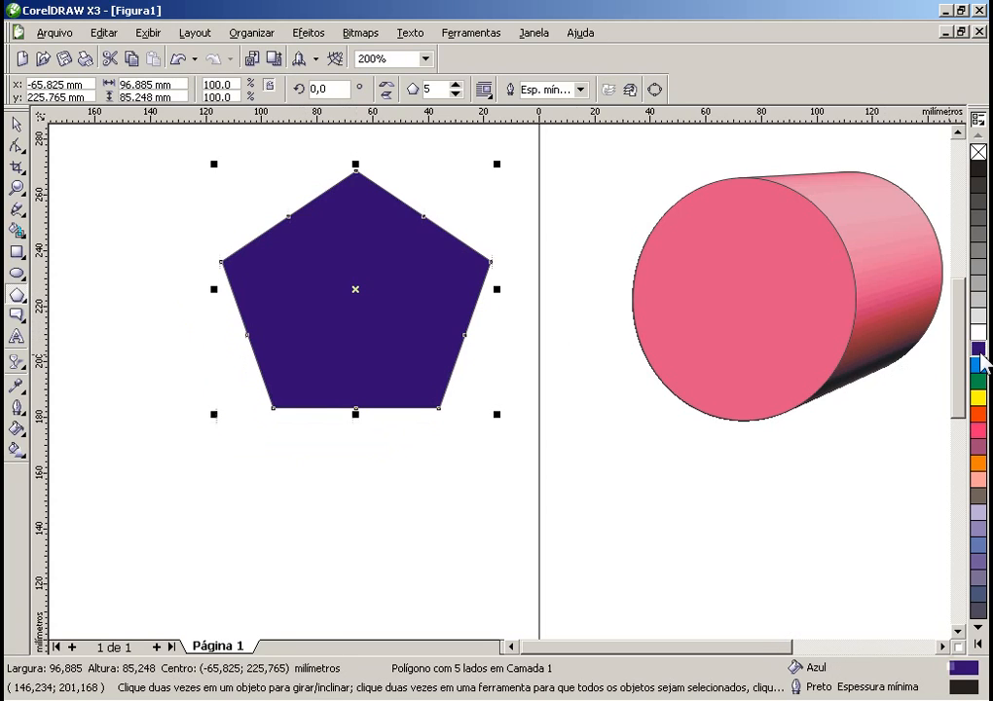
left_click(18, 362)
left_click_drag(396, 299, 104, 399)
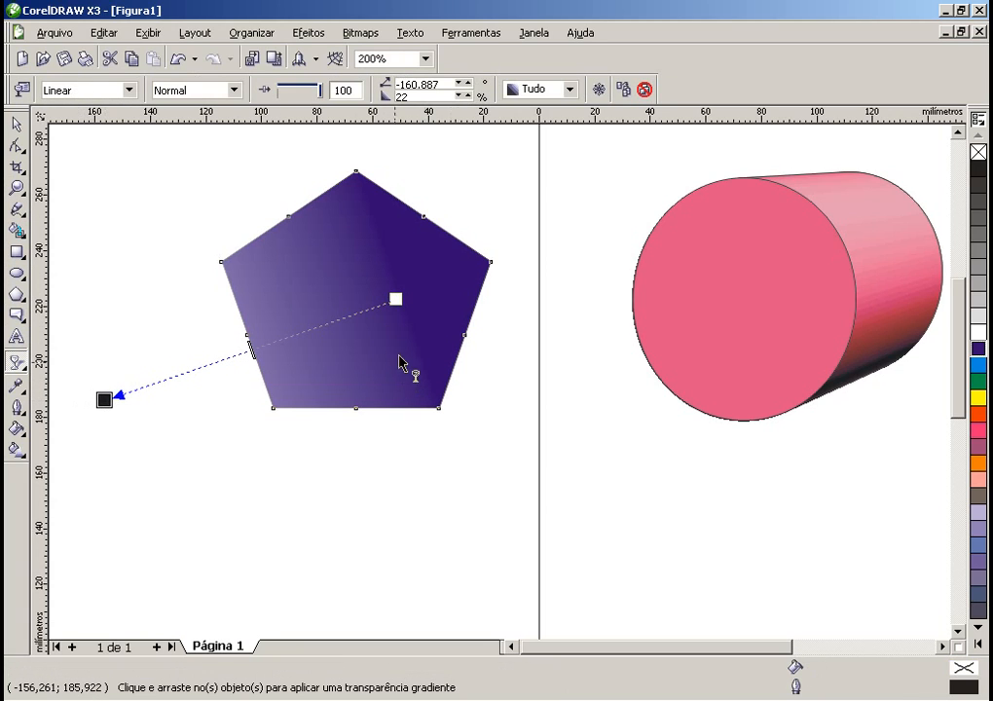
- Redirect the linear transparency toward the polygon's lower right and move the polygon so it overlaps the extruded ellipse
left_click_drag(237, 357, 167, 377)
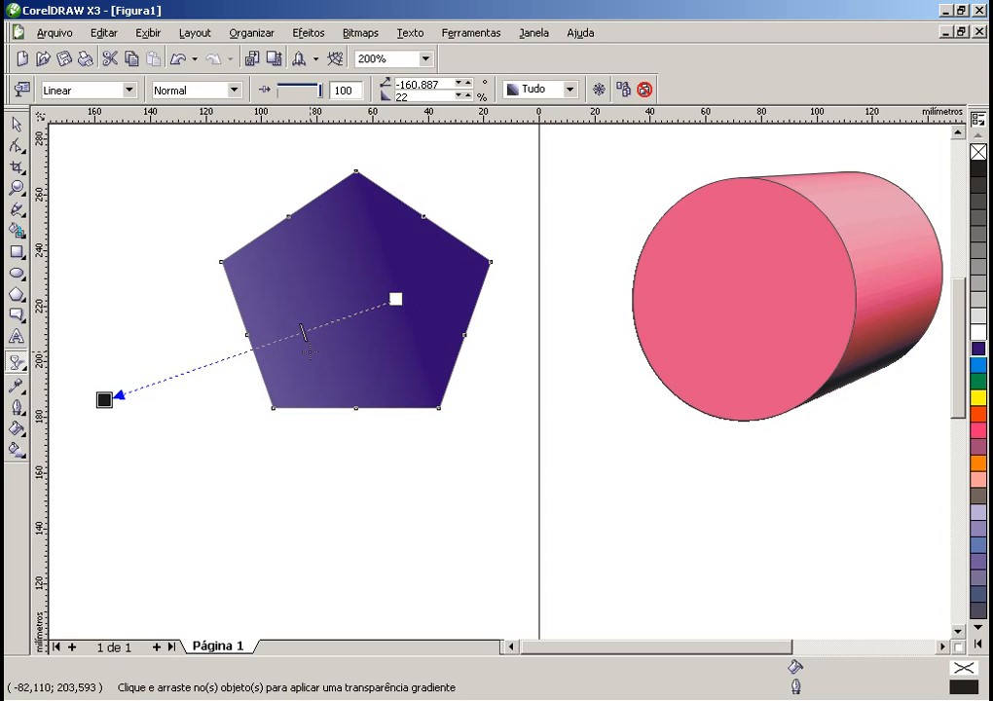
left_click_drag(104, 399, 486, 459)
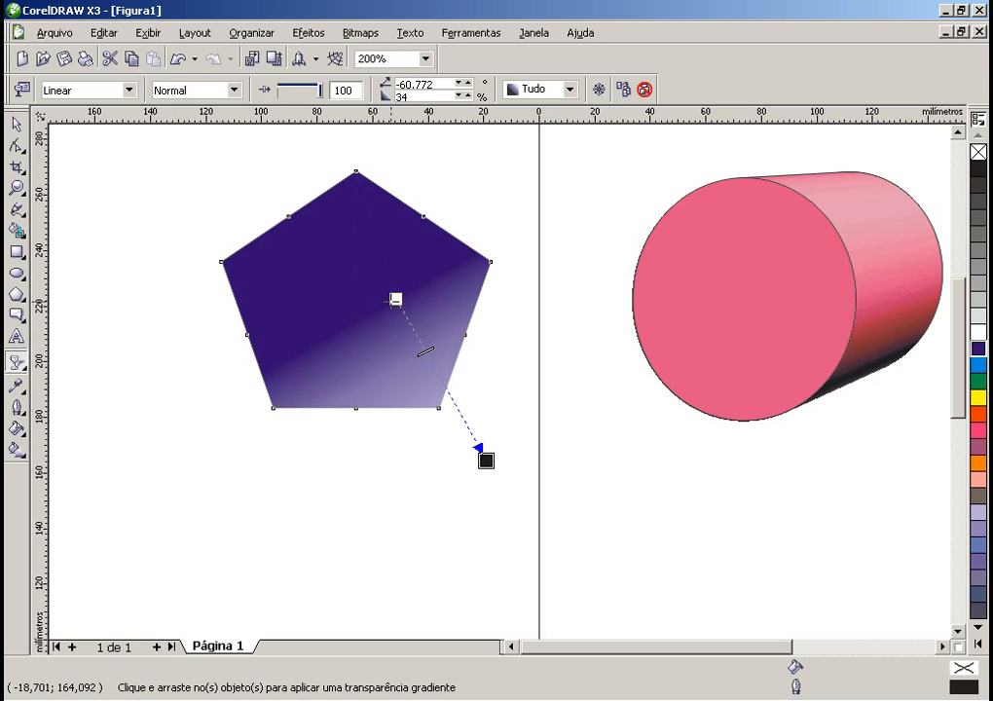
left_click_drag(395, 300, 582, 292)
left_click(15, 125)
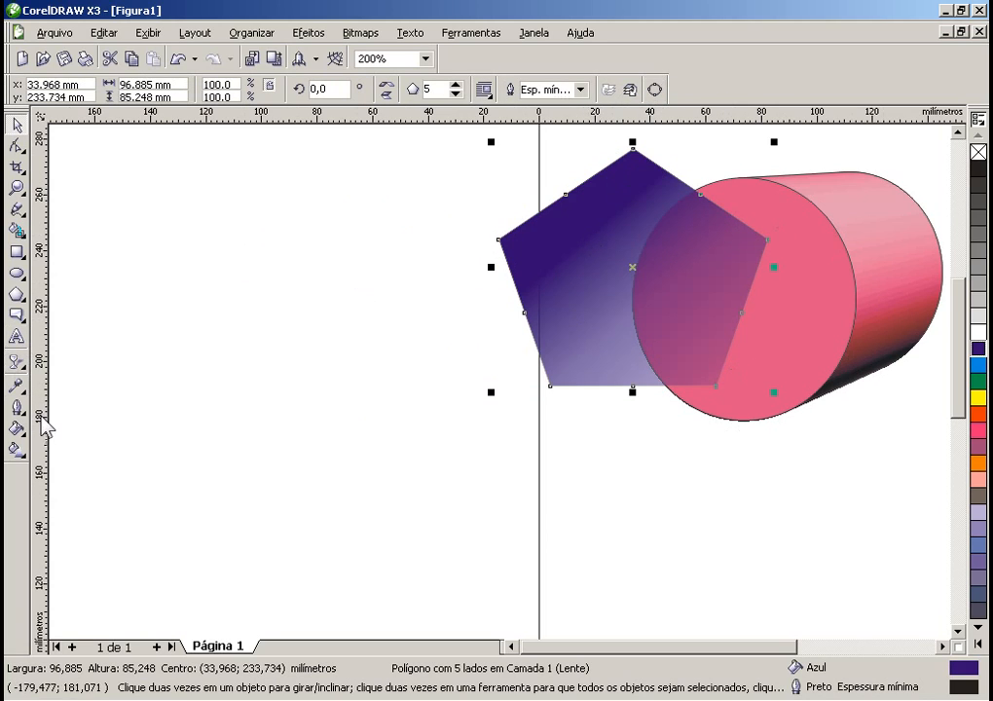
- Clear the polygon's transparency and undo the removal
left_click(16, 361)
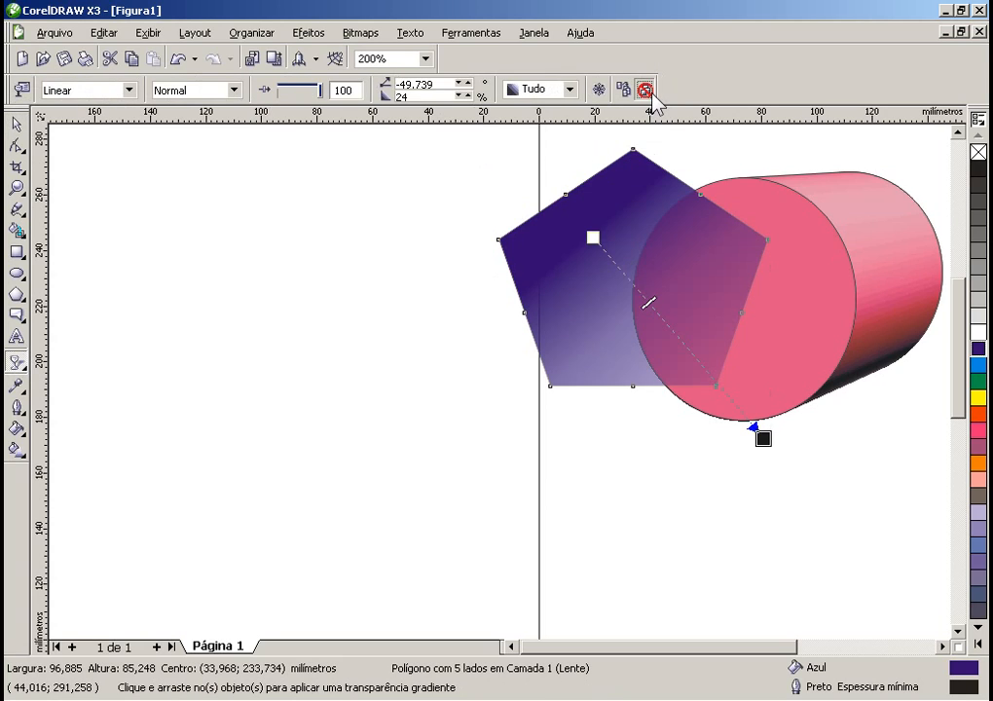
left_click(644, 88)
left_click(183, 59)
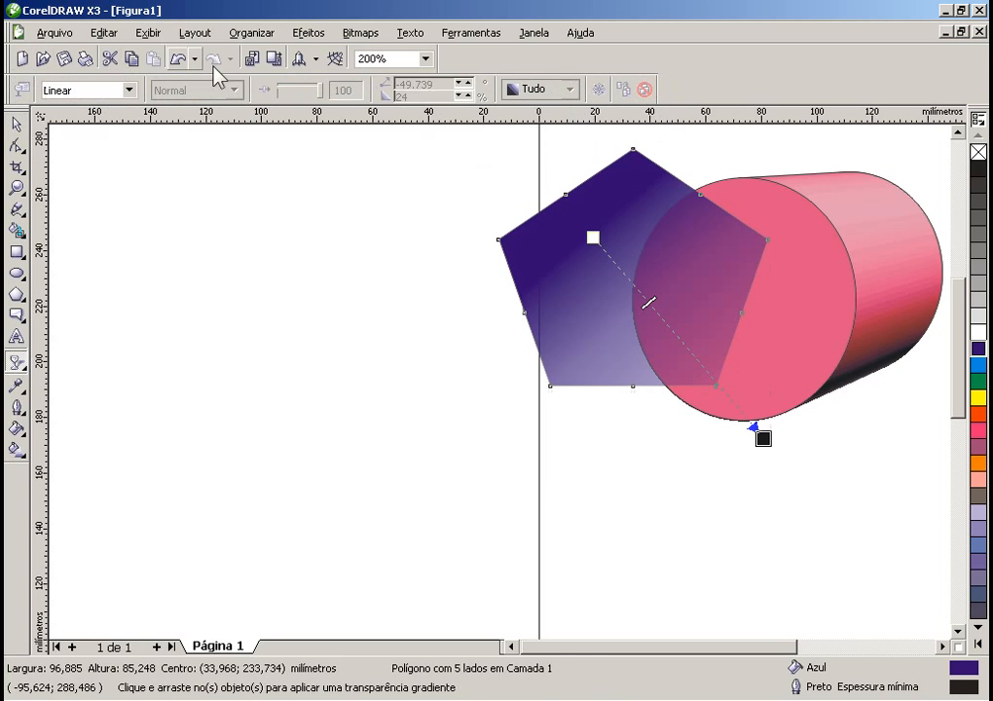
- Switch the polygon's transparency type to Cônico, then Uniforme, then Padrão de bitmap
left_click(82, 97)
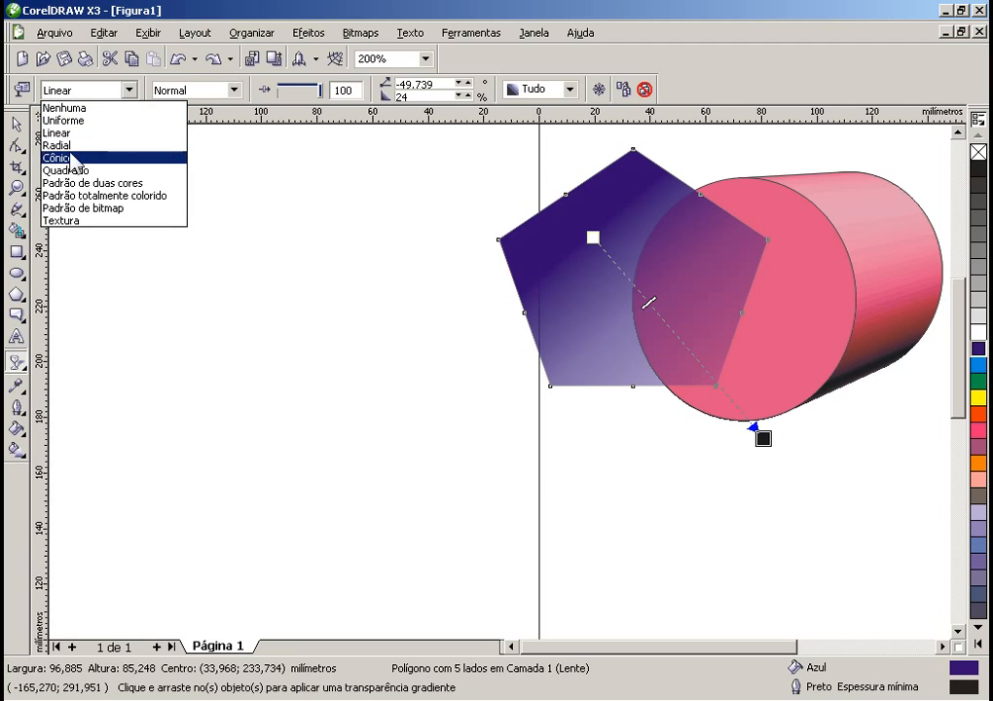
left_click(72, 161)
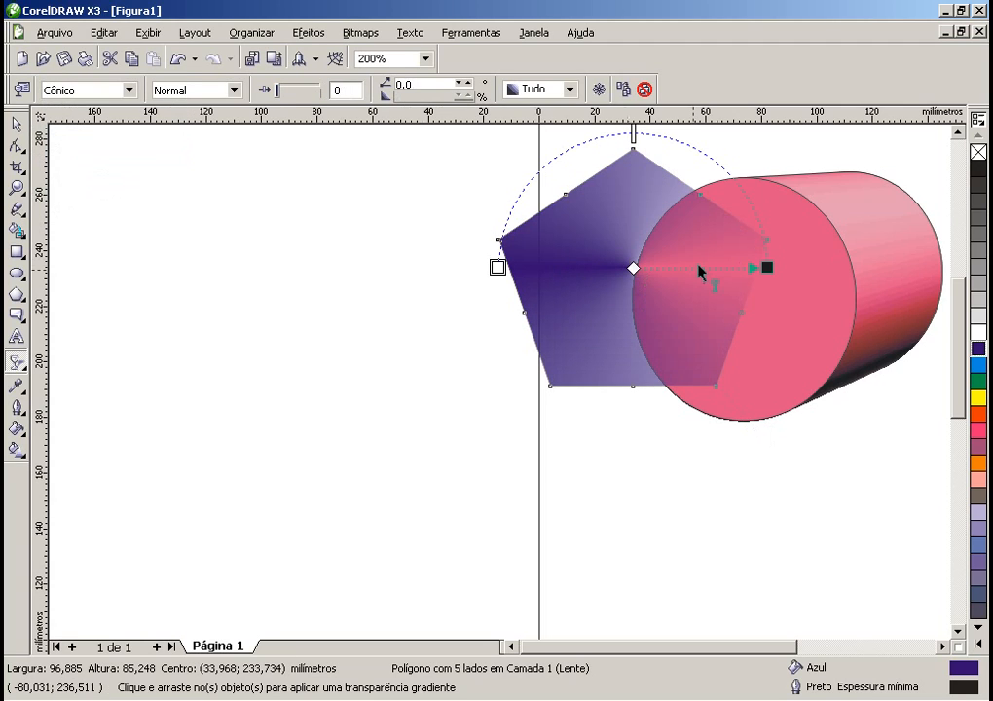
left_click(82, 90)
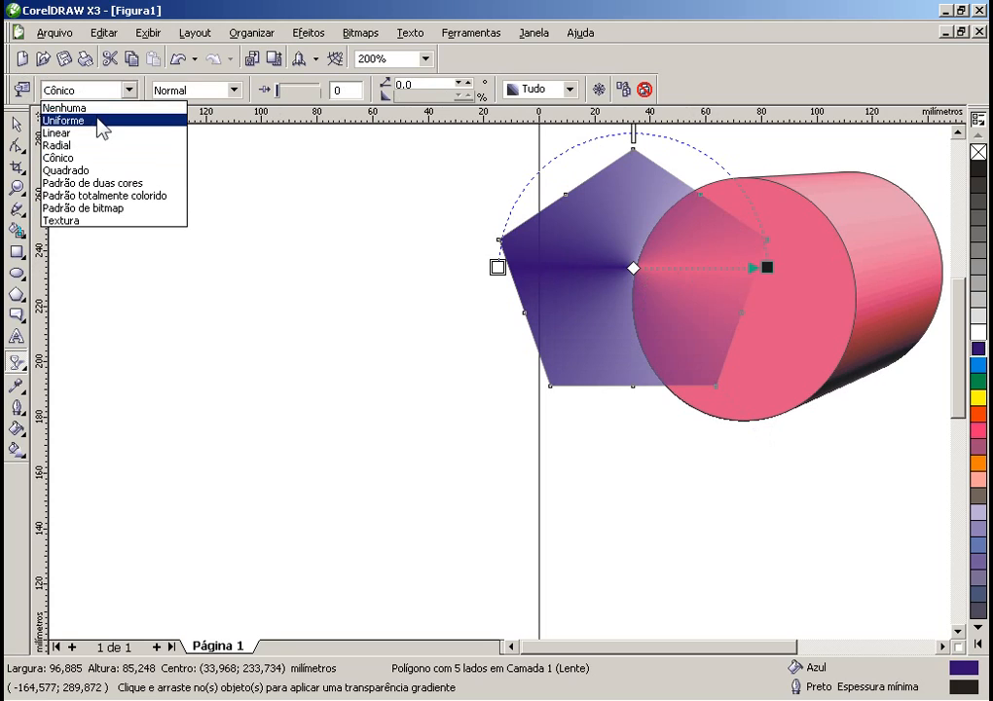
left_click(98, 120)
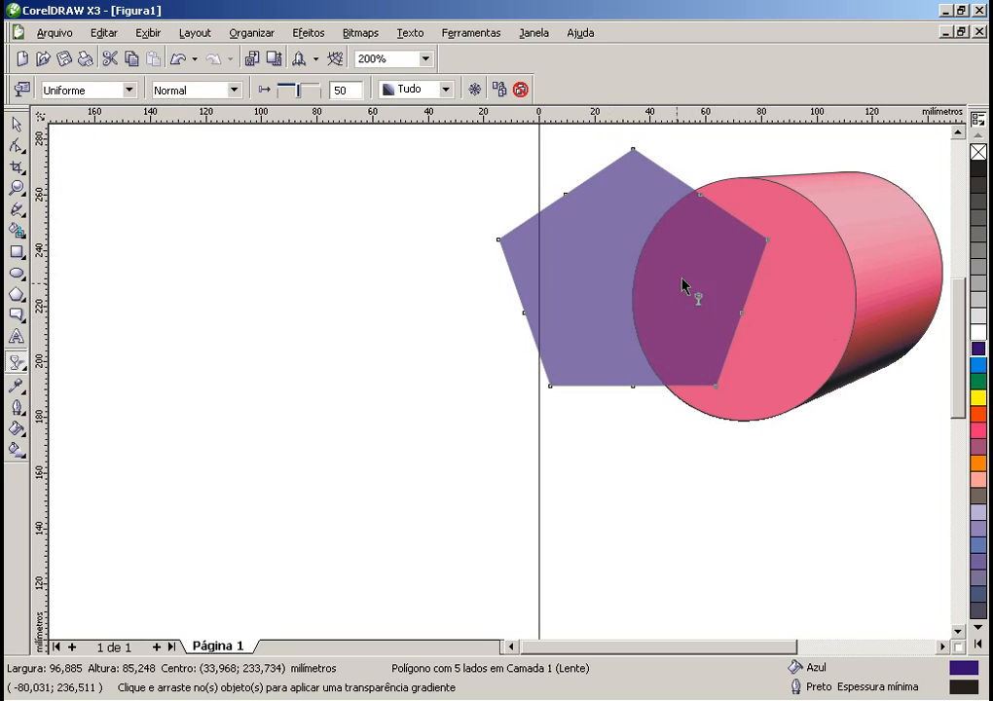
left_click(127, 90)
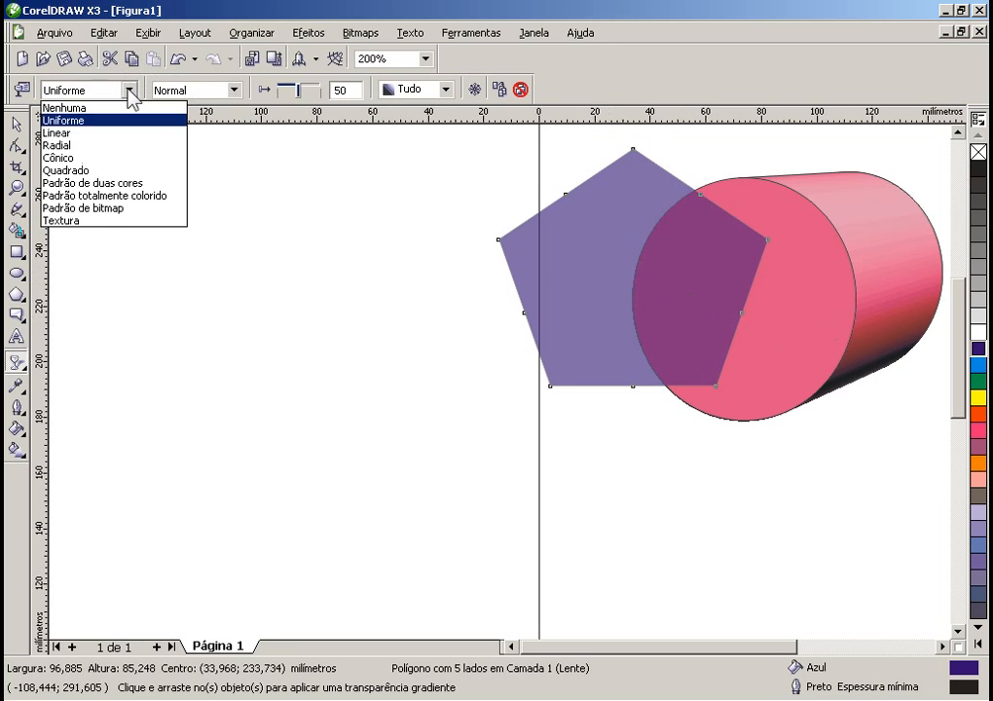
left_click(104, 209)
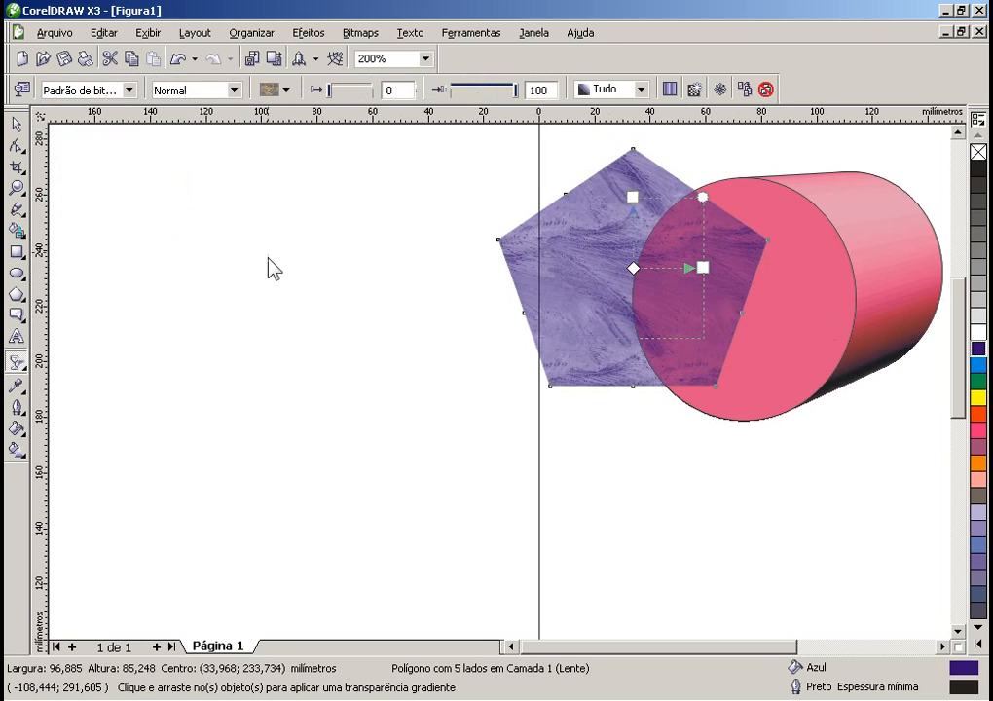
- Try the Dividir and Texturizar merge modes, return to Normal, and pick the grainy blue bitmap for the pattern transparency
left_click(161, 89)
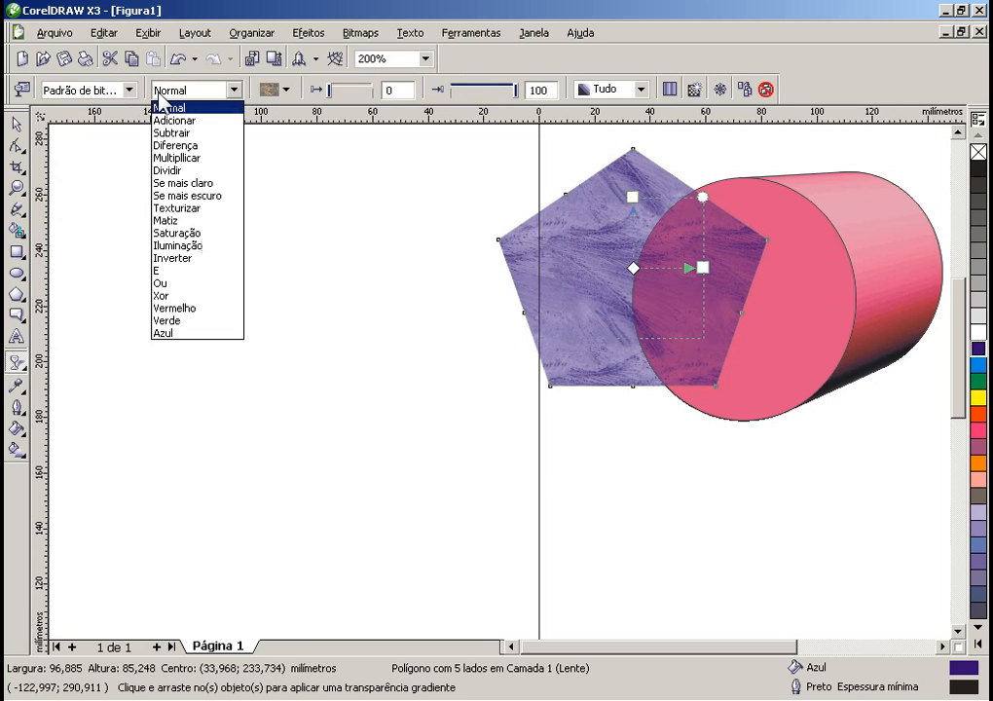
left_click(173, 171)
left_click(219, 89)
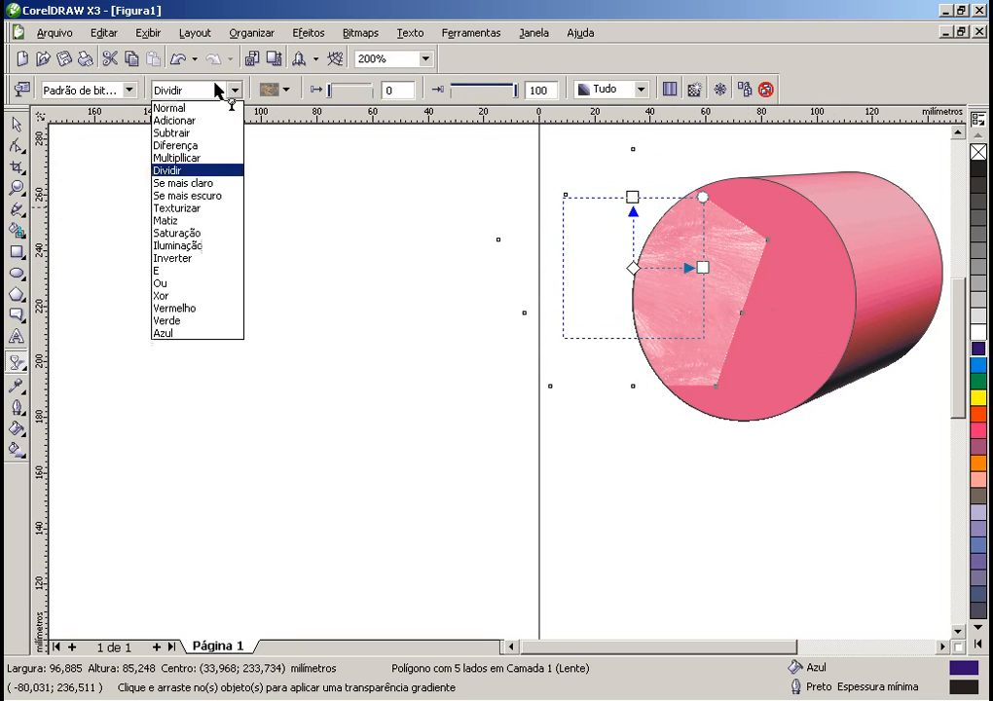
left_click(189, 206)
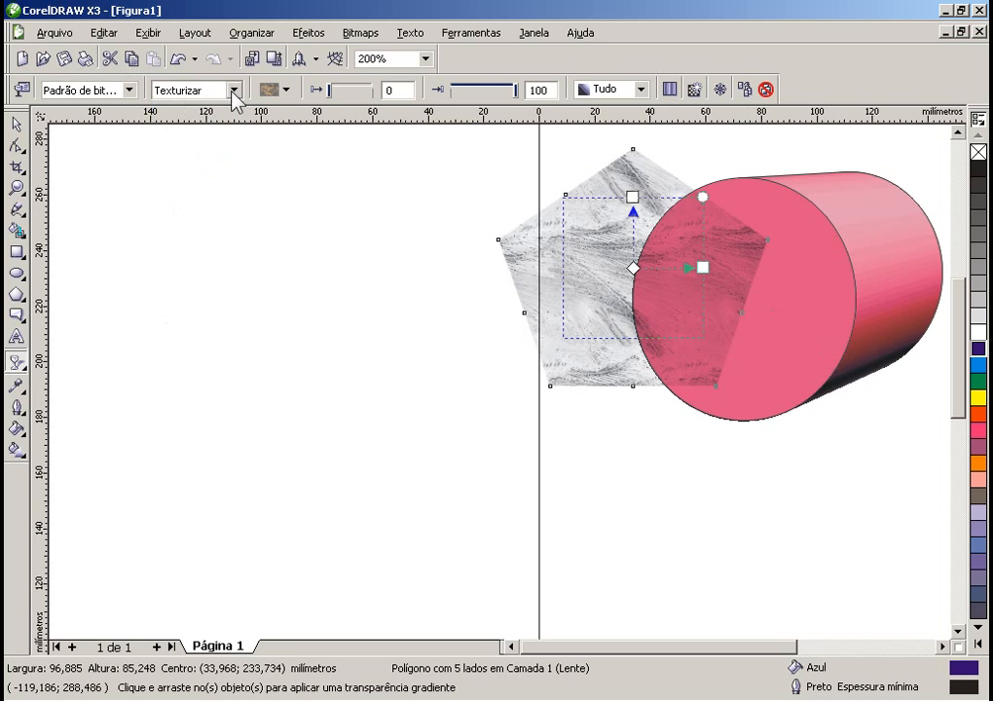
left_click(233, 90)
left_click(216, 104)
left_click(268, 90)
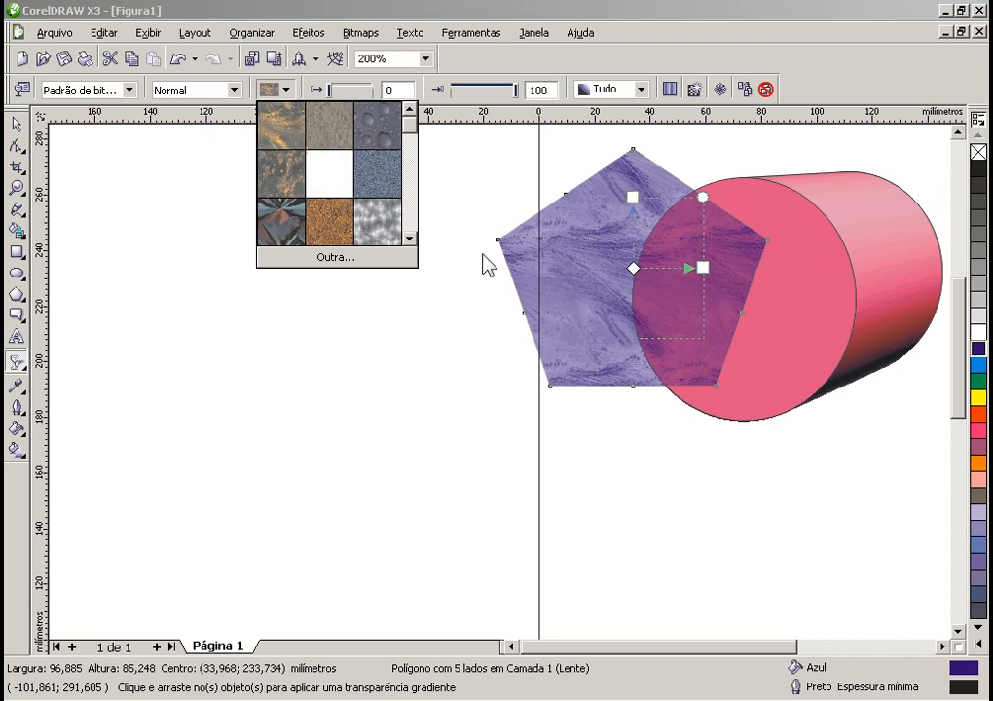
left_click(377, 174)
- Change the polygon's transparency type to Quadrado and try a transparency value of 53 before returning it to 0
left_click(128, 89)
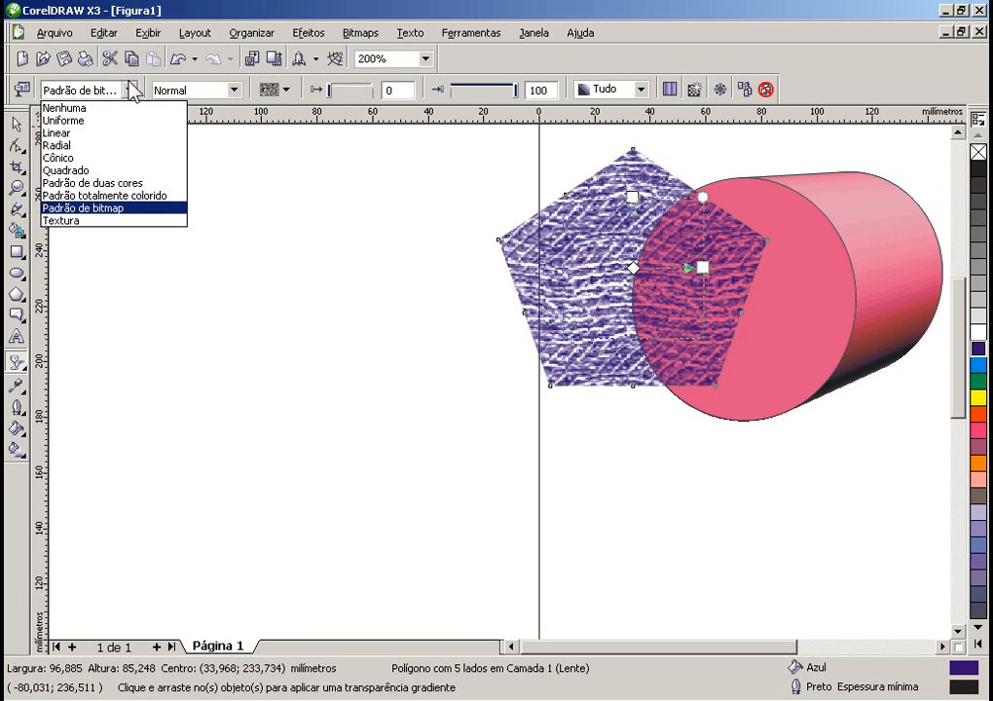
left_click(82, 173)
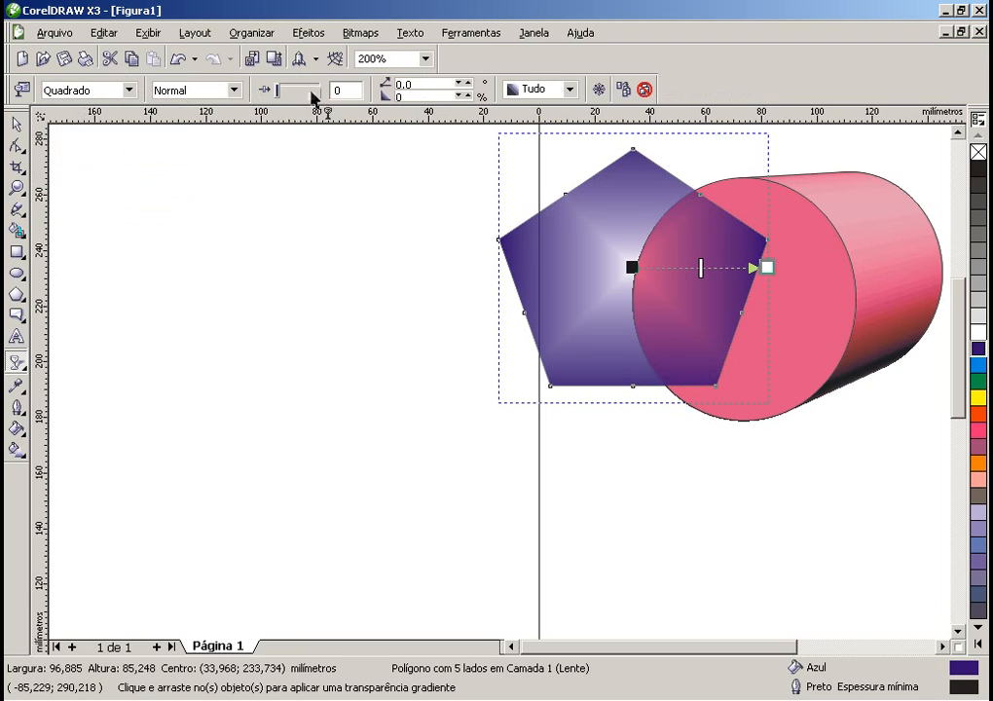
left_click(299, 91)
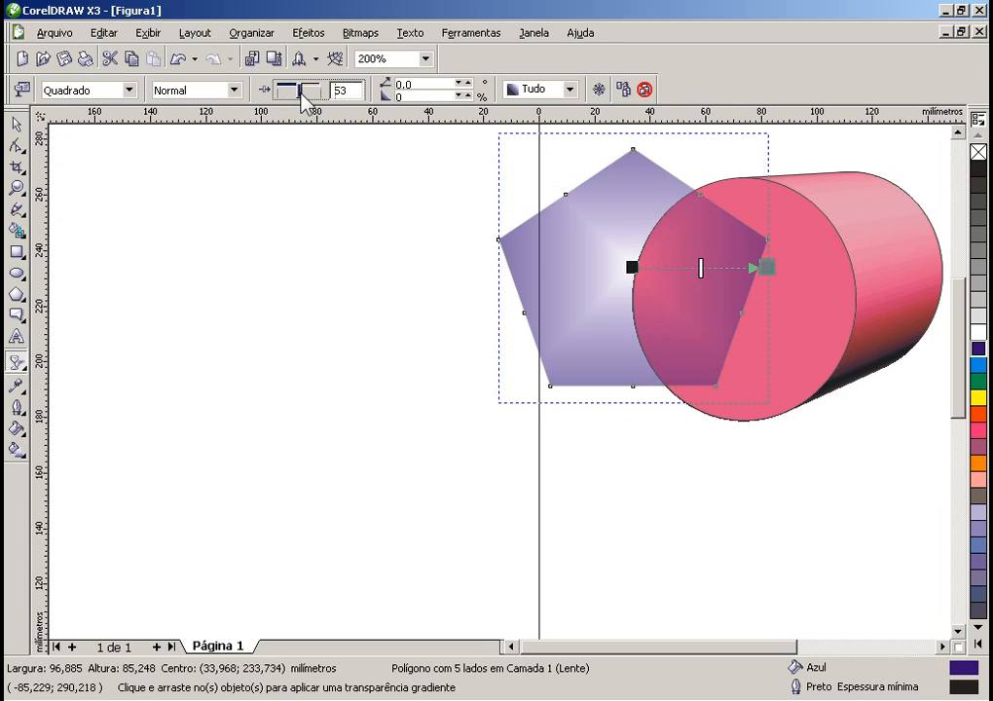
left_click_drag(303, 95, 282, 97)
- Apply the square transparency to the polygon's Contorno only, then switch its target to Preenchimento
left_click(517, 89)
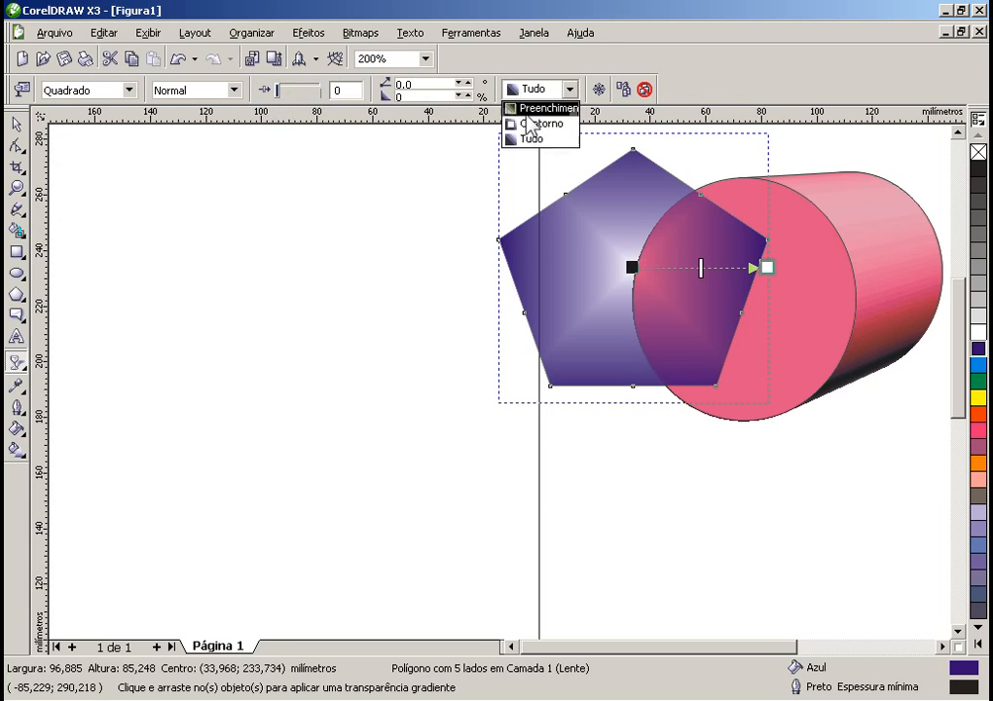
left_click(540, 124)
left_click(531, 95)
left_click(539, 108)
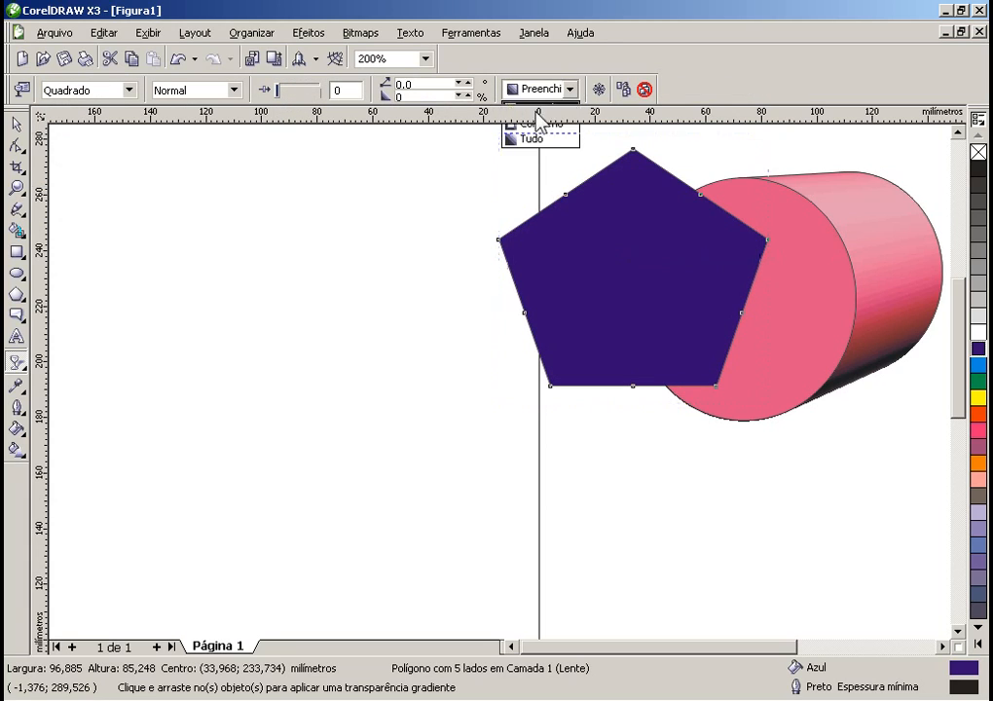
- Set the square transparency's angle to 35 degrees and its edge pad to 25%
left_click(469, 84)
left_click(469, 83)
left_click(469, 83)
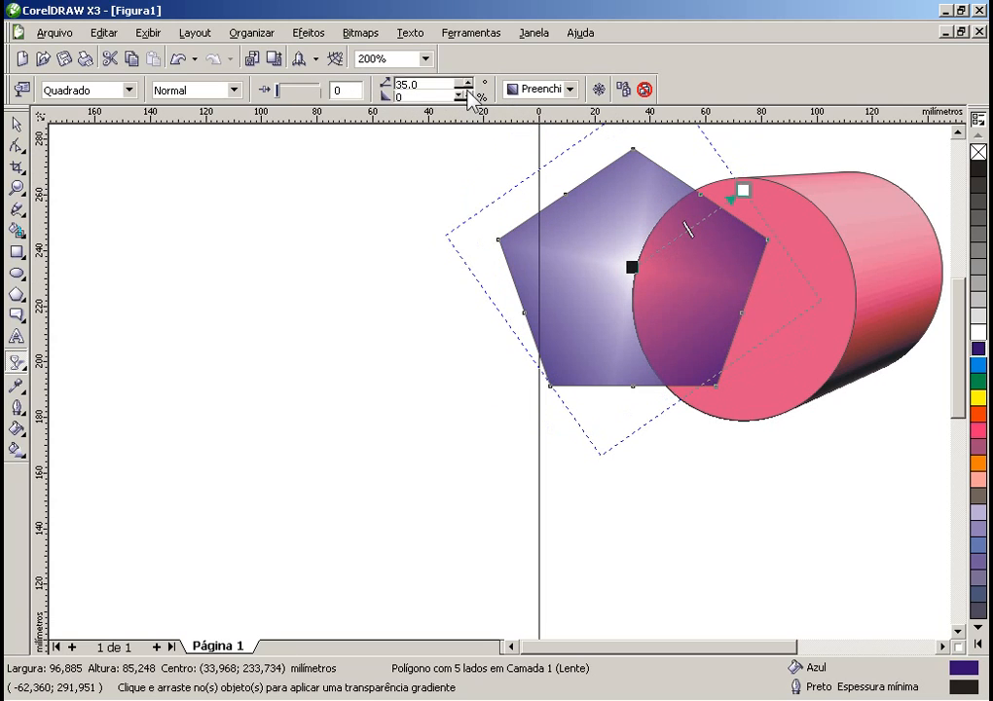
left_click(468, 95)
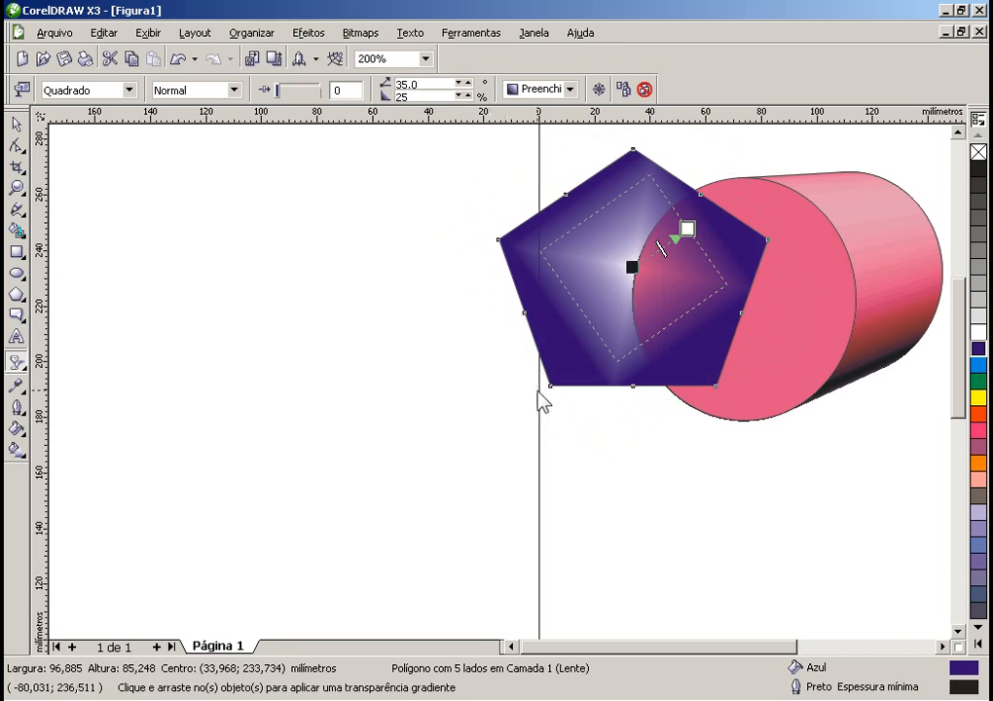
- Delete the extruded ellipse and the blue polygon from the drawing
left_click(323, 452)
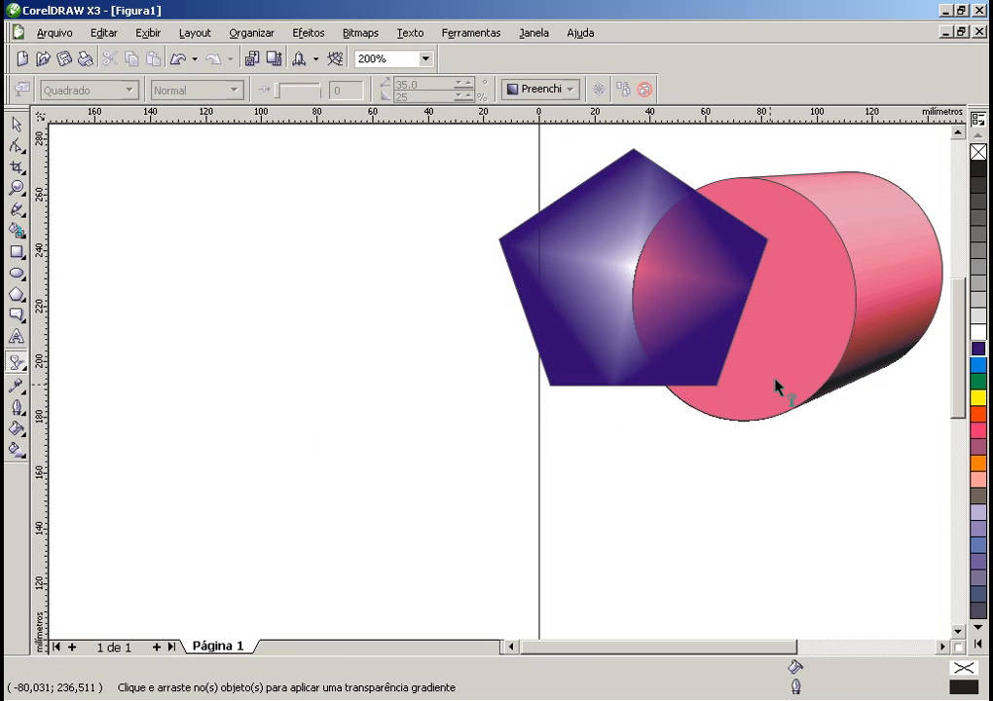
left_click(682, 370)
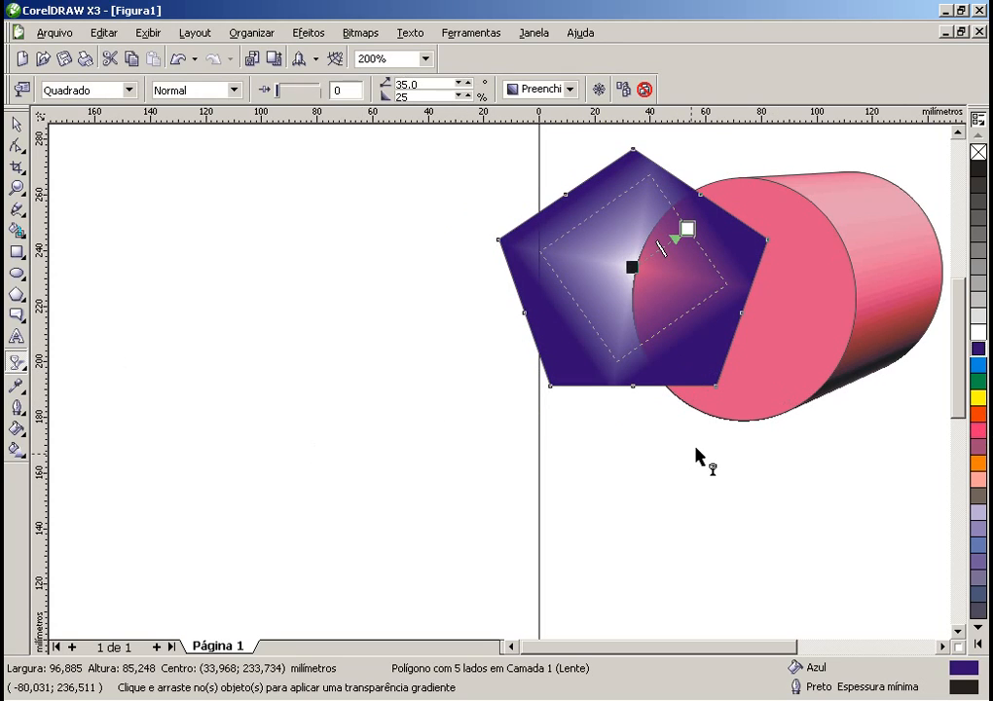
left_click(769, 394)
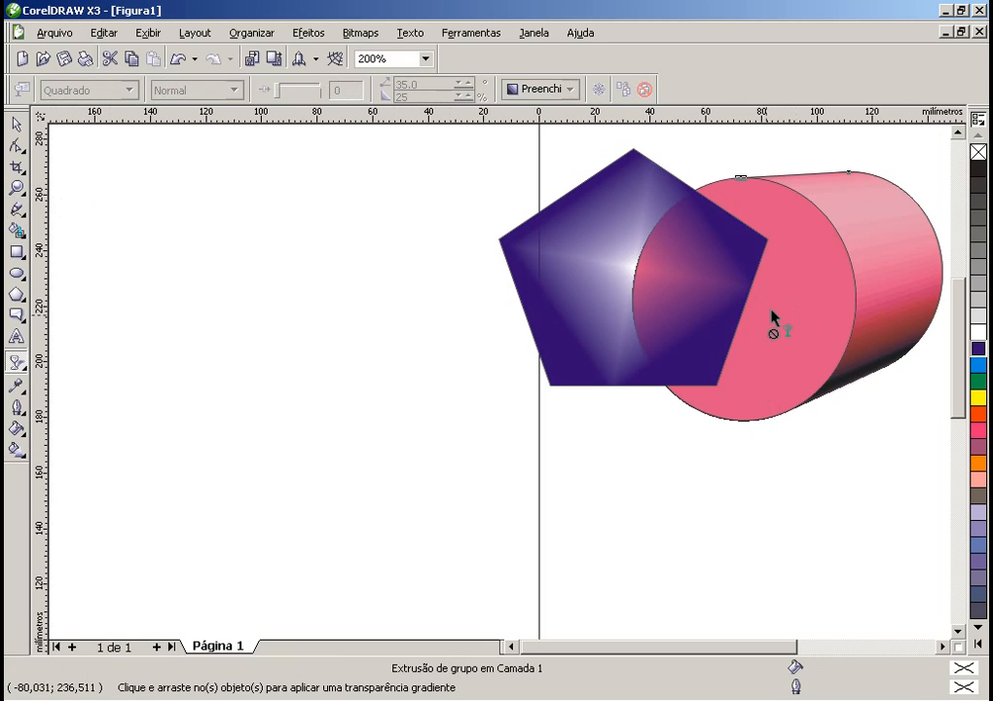
key("space")
key("Delete")
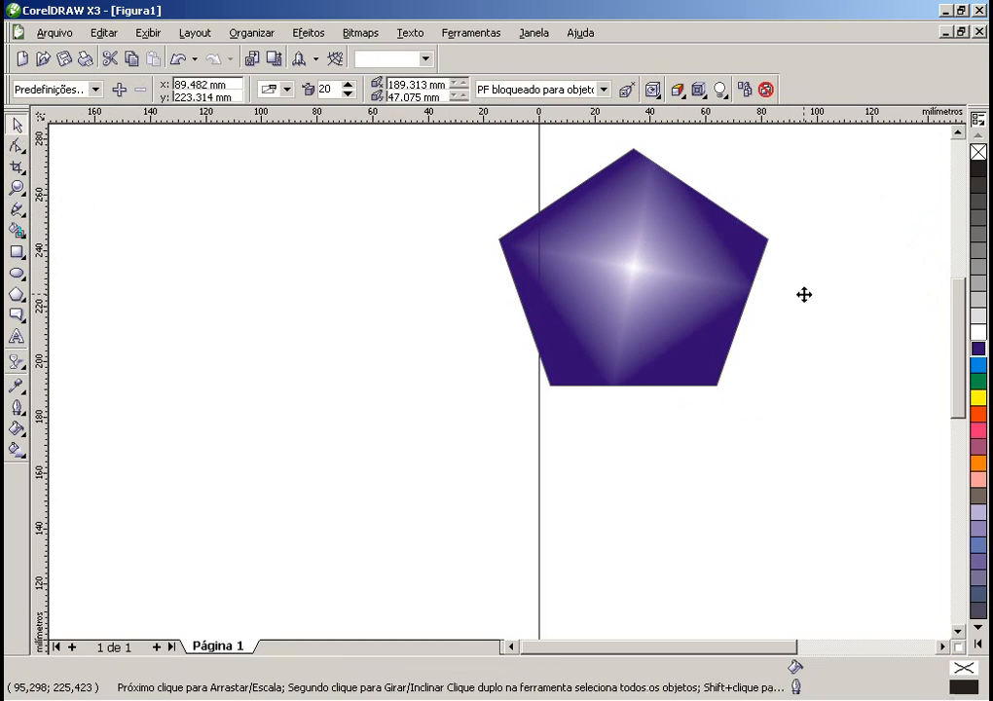
left_click(676, 285)
key("Delete")
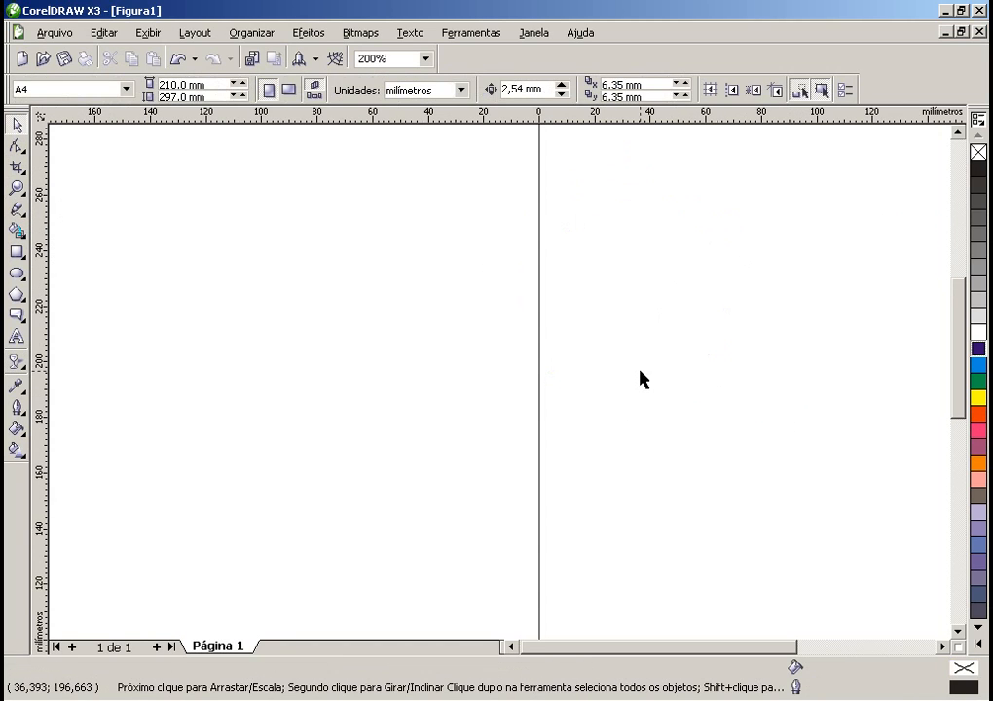